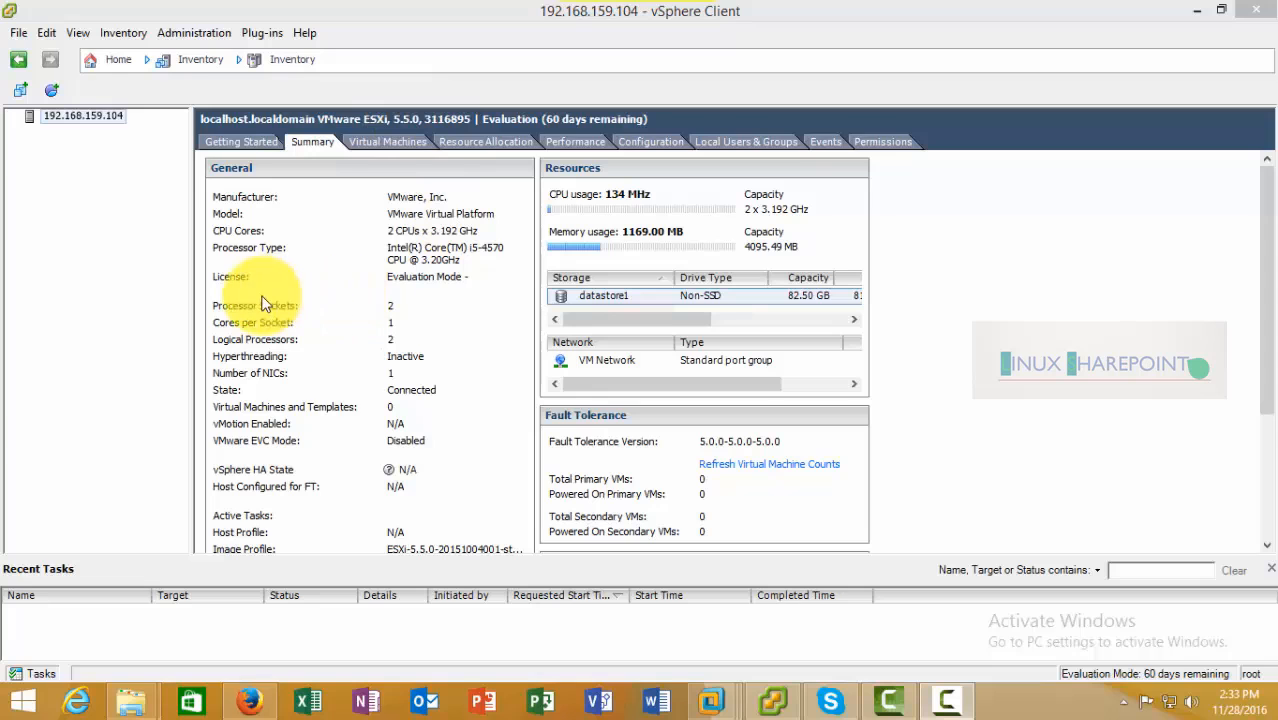
Start a custom new virtual machine named Ubuntu on the ESXi host, keeping datastore1 as storage
left_click(85, 119)
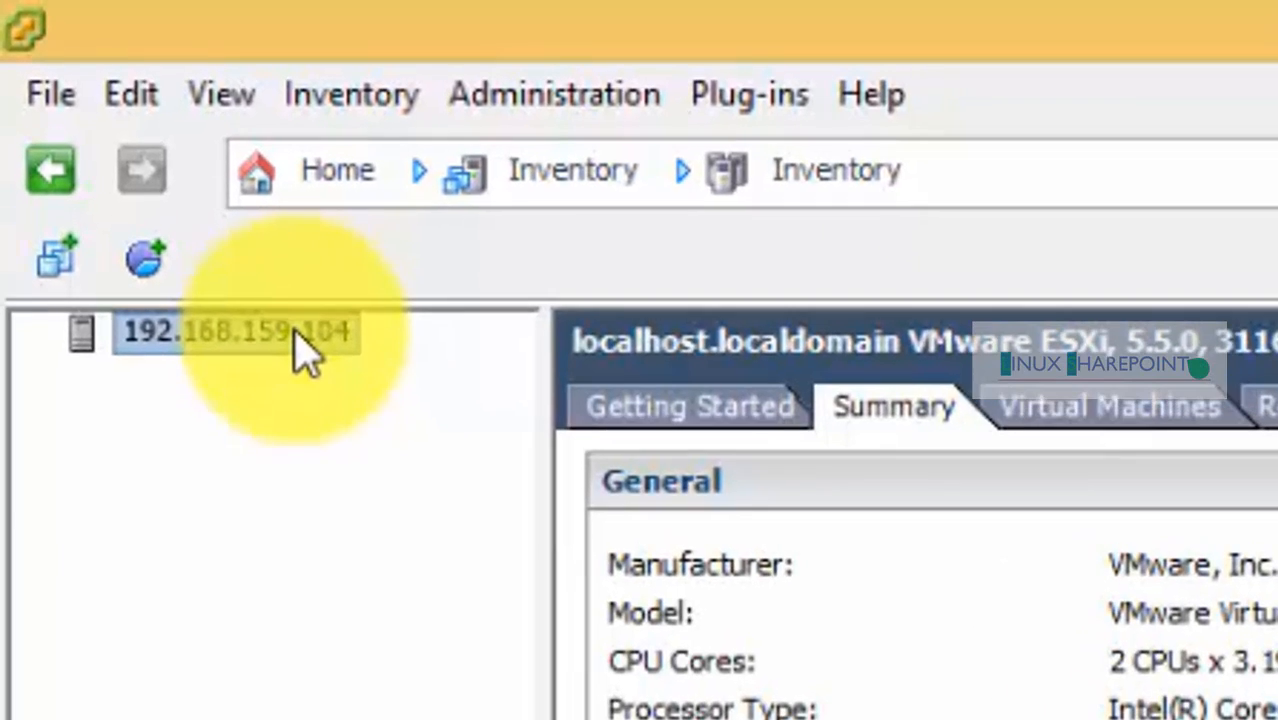
right_click(300, 345)
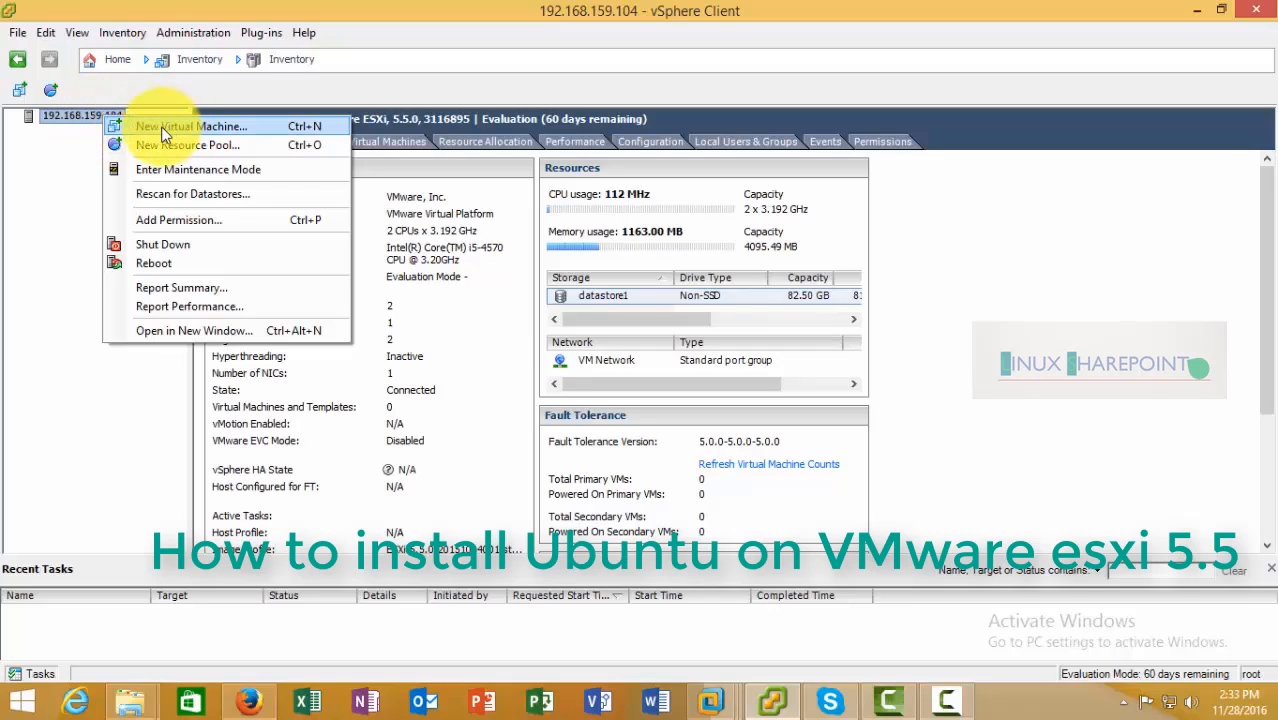
left_click(208, 128)
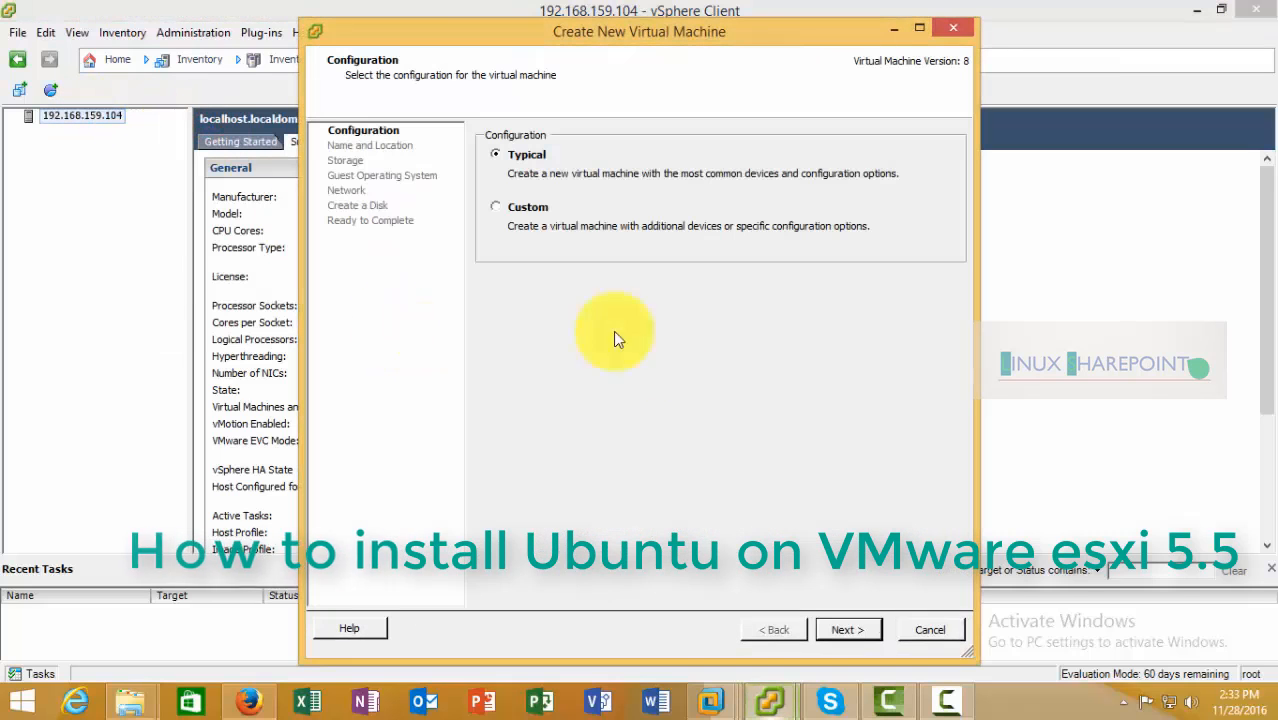
left_click(530, 209)
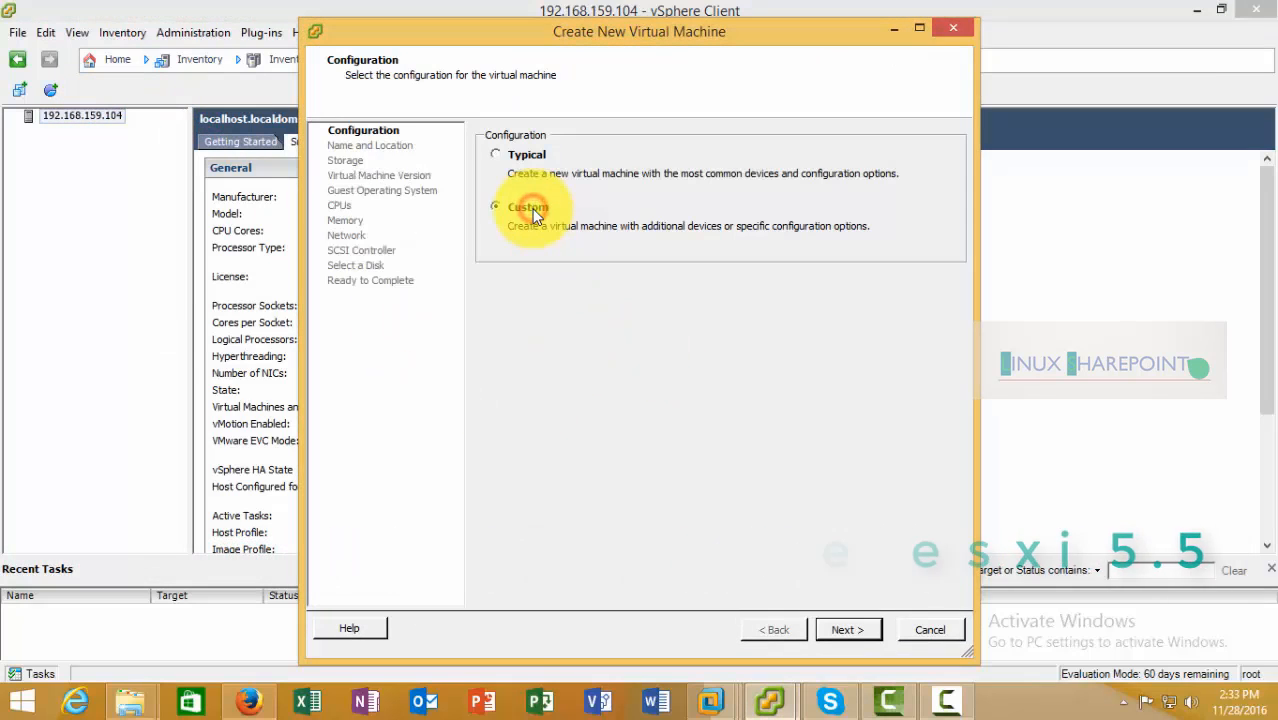
left_click(849, 631)
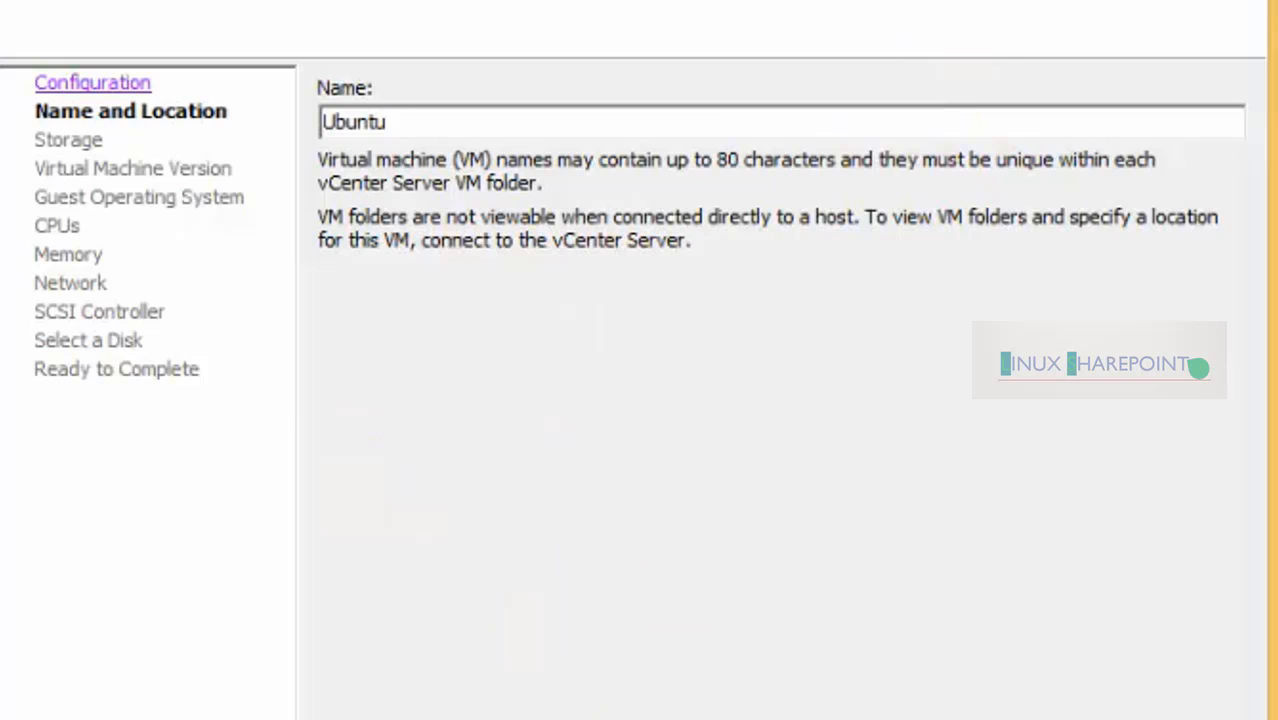
key("Return")
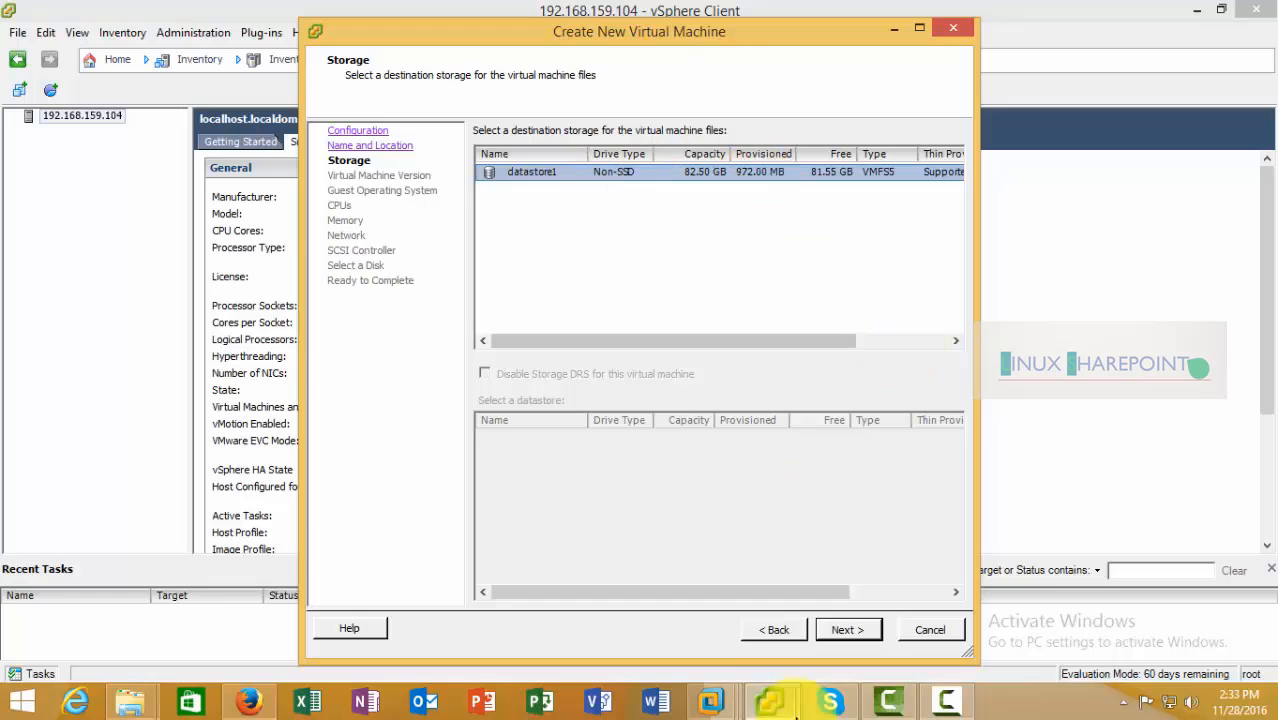
left_click(858, 632)
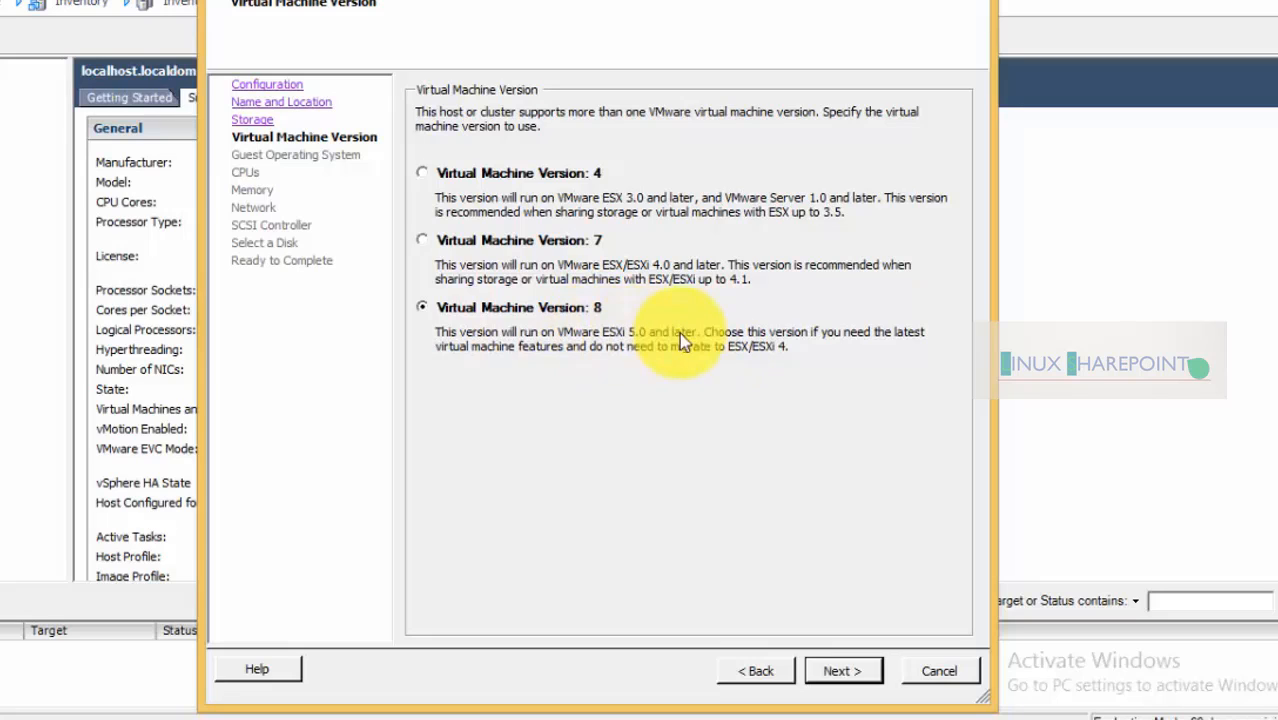
Keep Virtual Machine Version 8 and set the guest OS to Linux, Ubuntu Linux (64-bit)
left_click(850, 674)
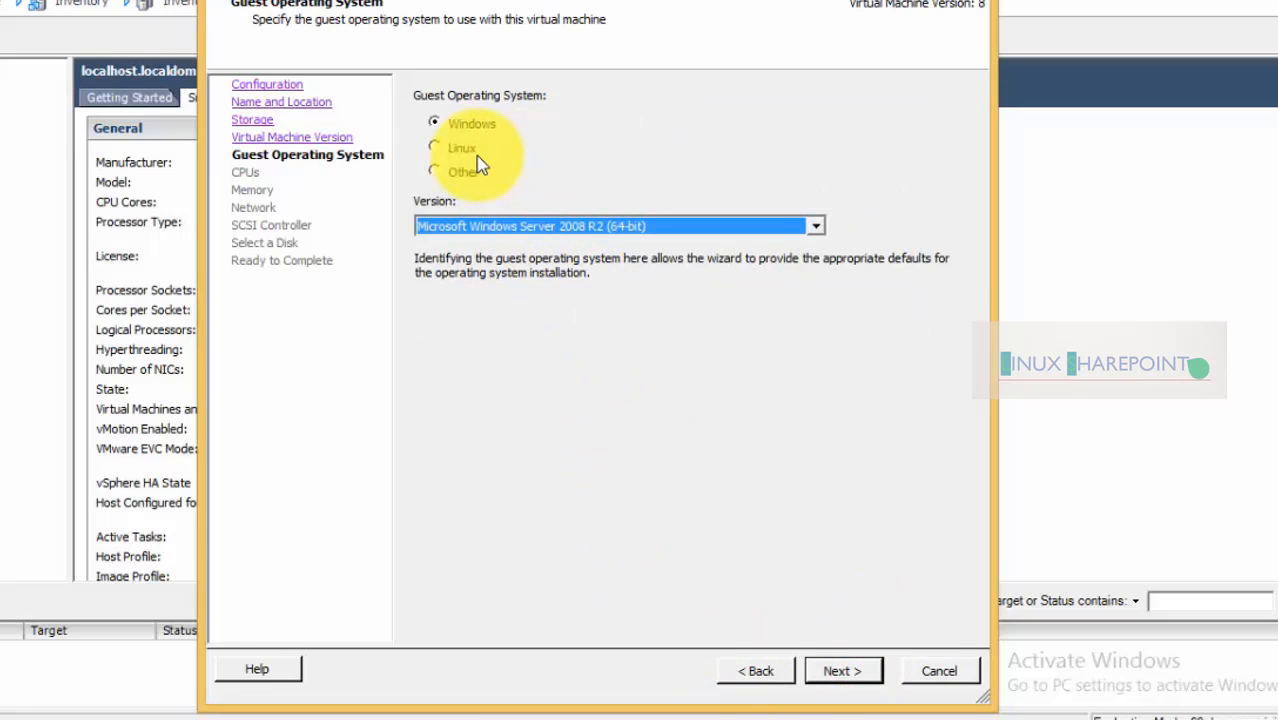
left_click(958, 719)
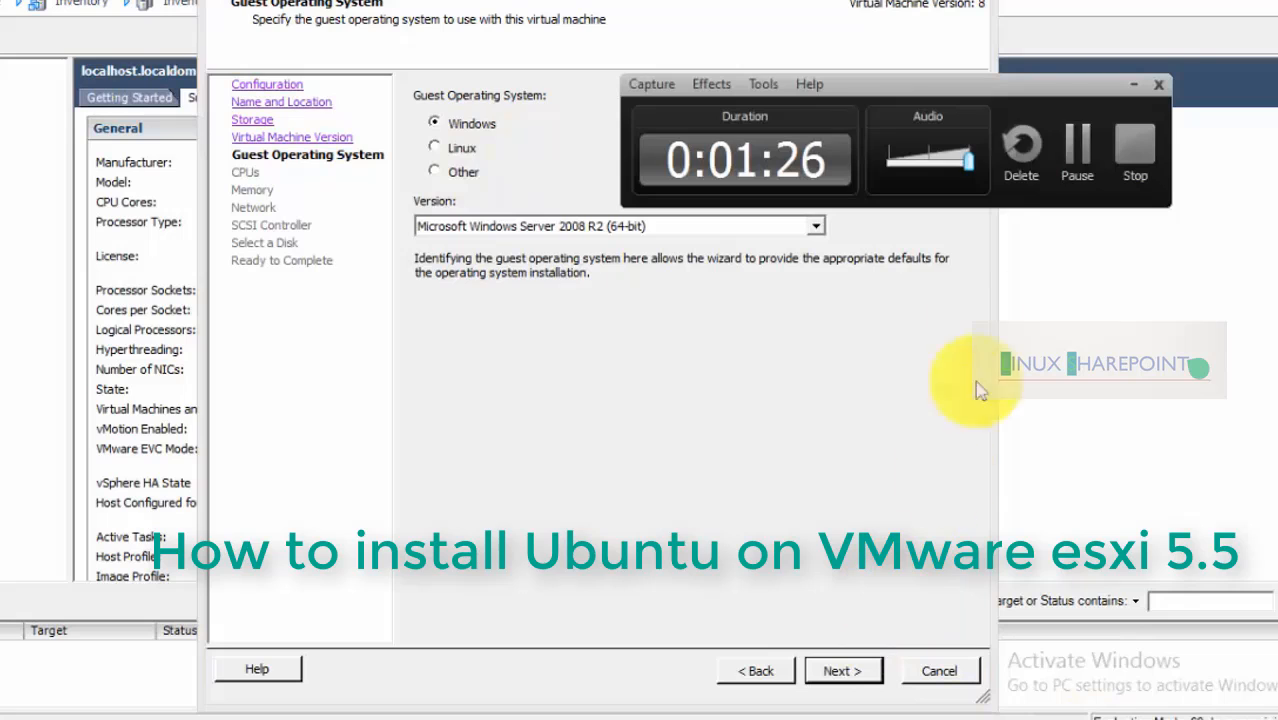
left_click(1074, 150)
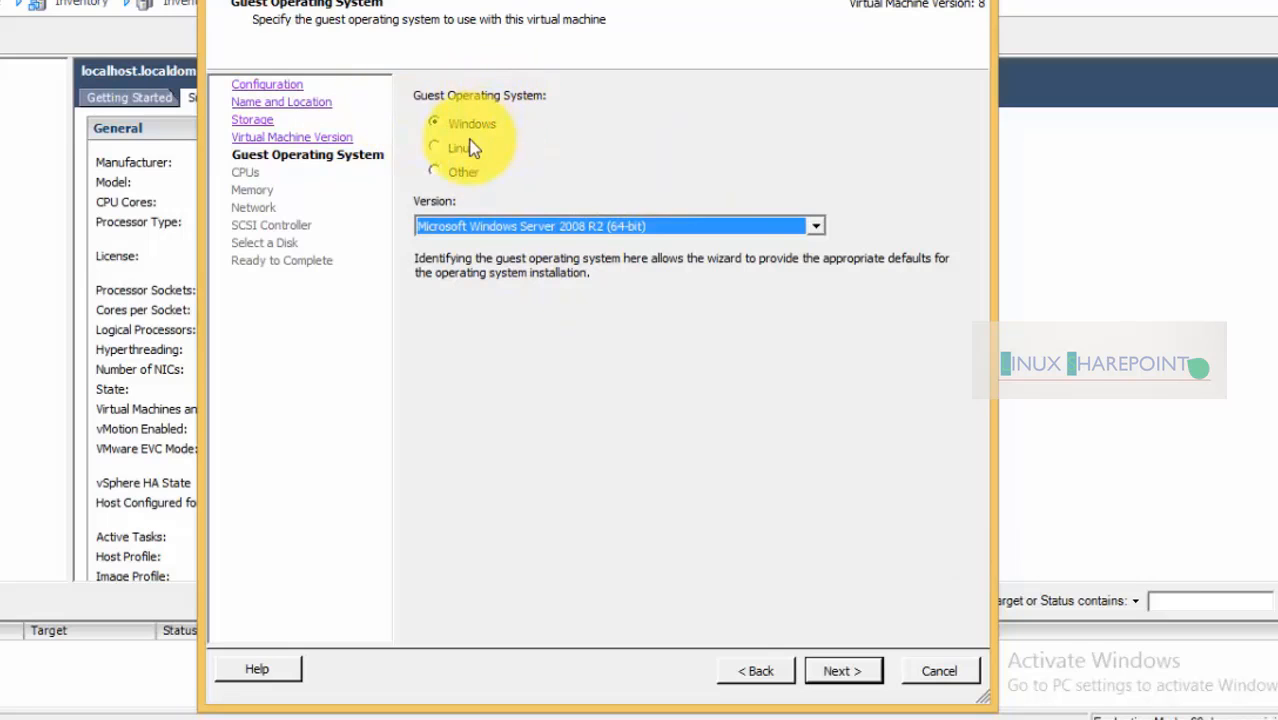
left_click(436, 149)
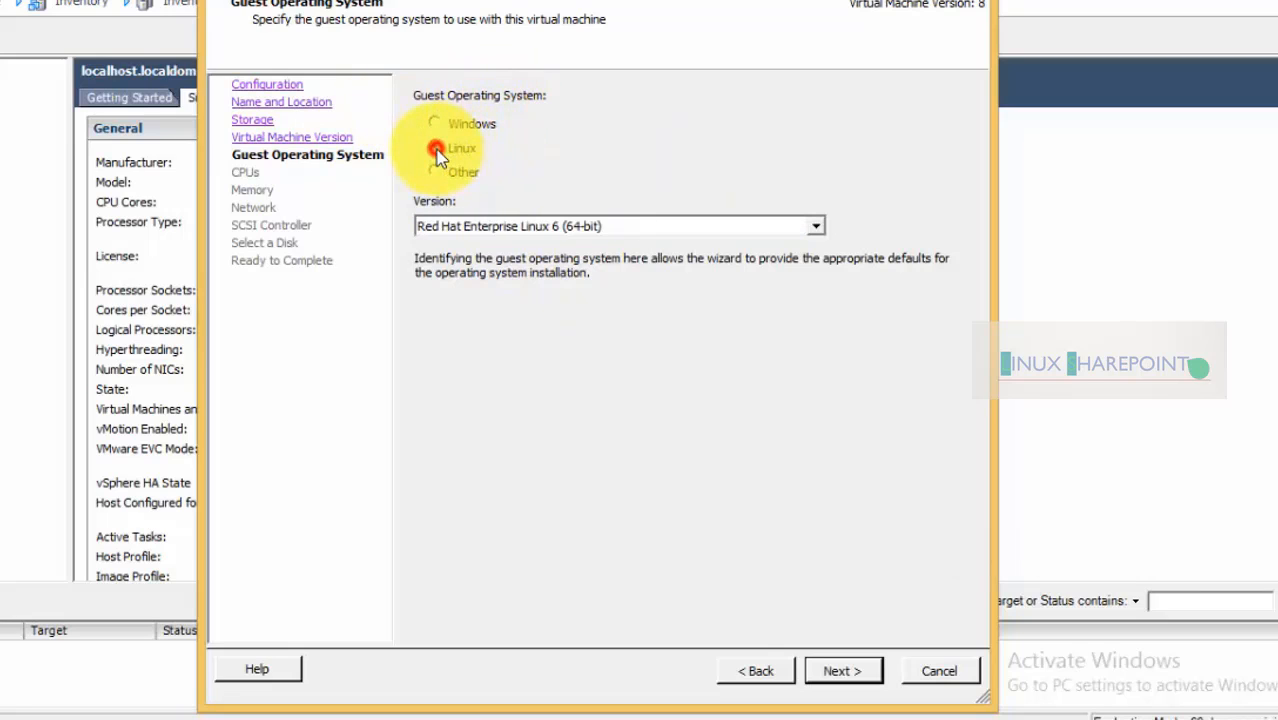
left_click(459, 229)
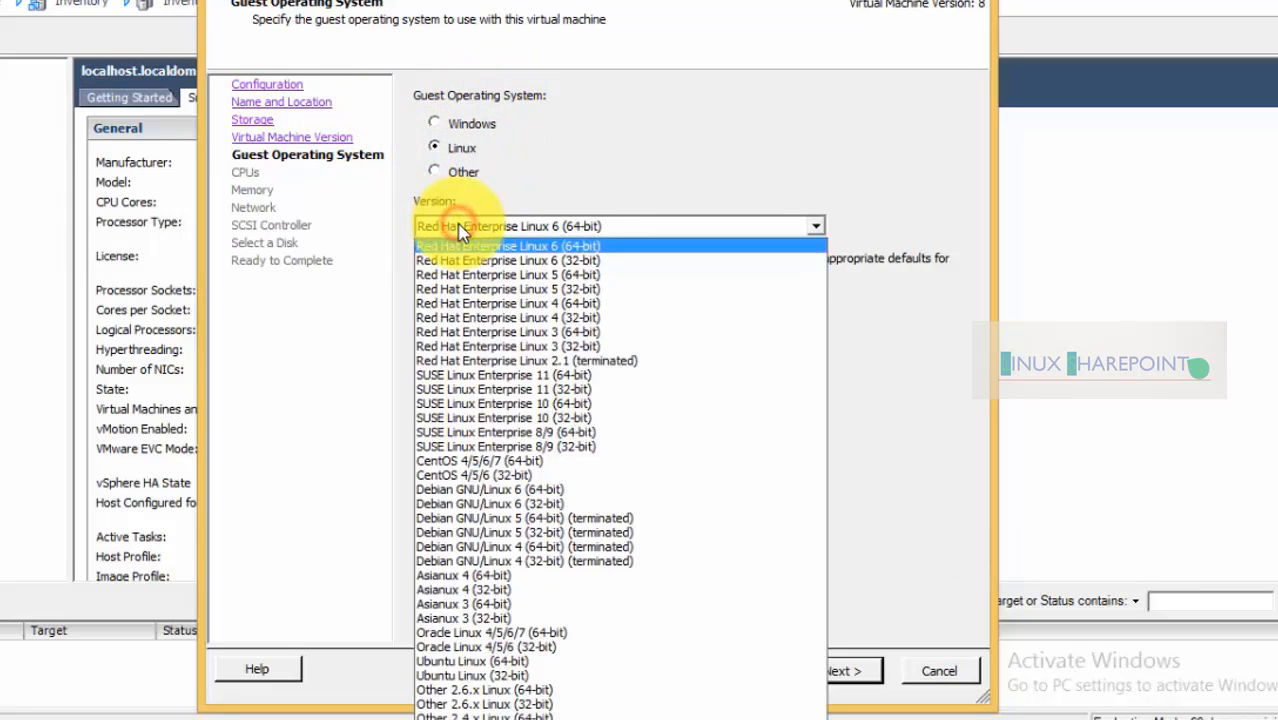
left_click(502, 664)
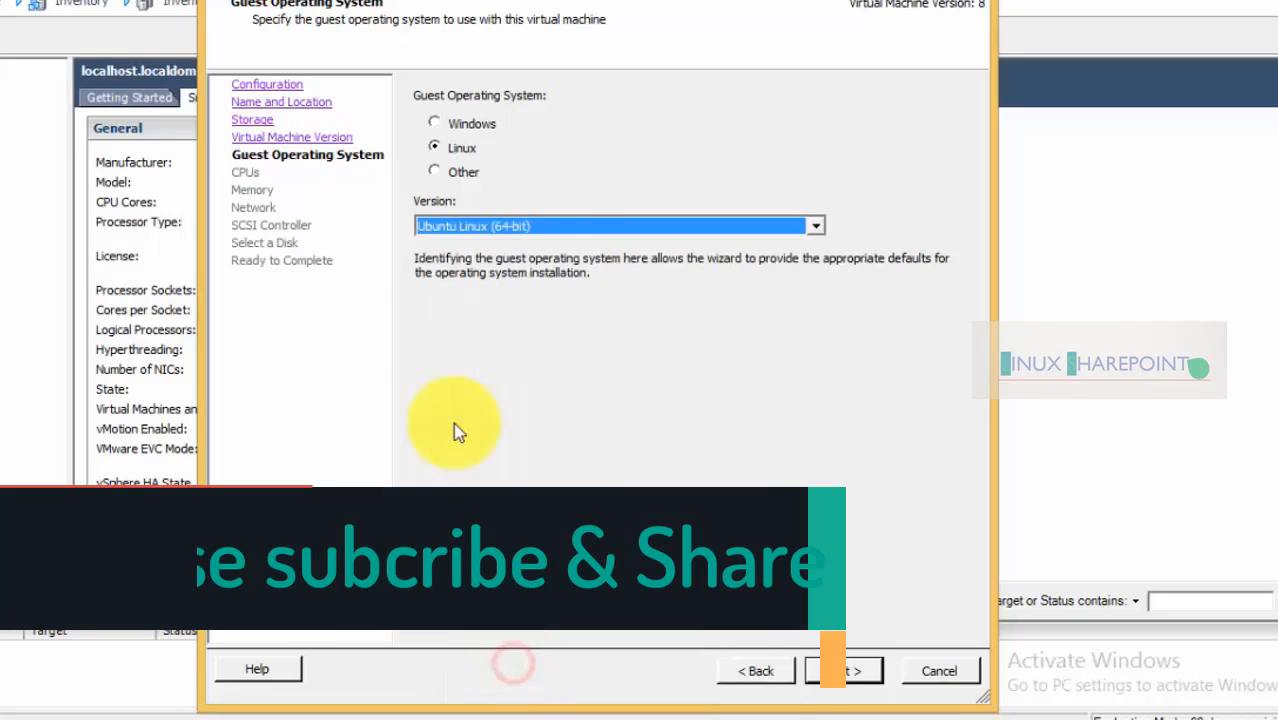
left_click(843, 671)
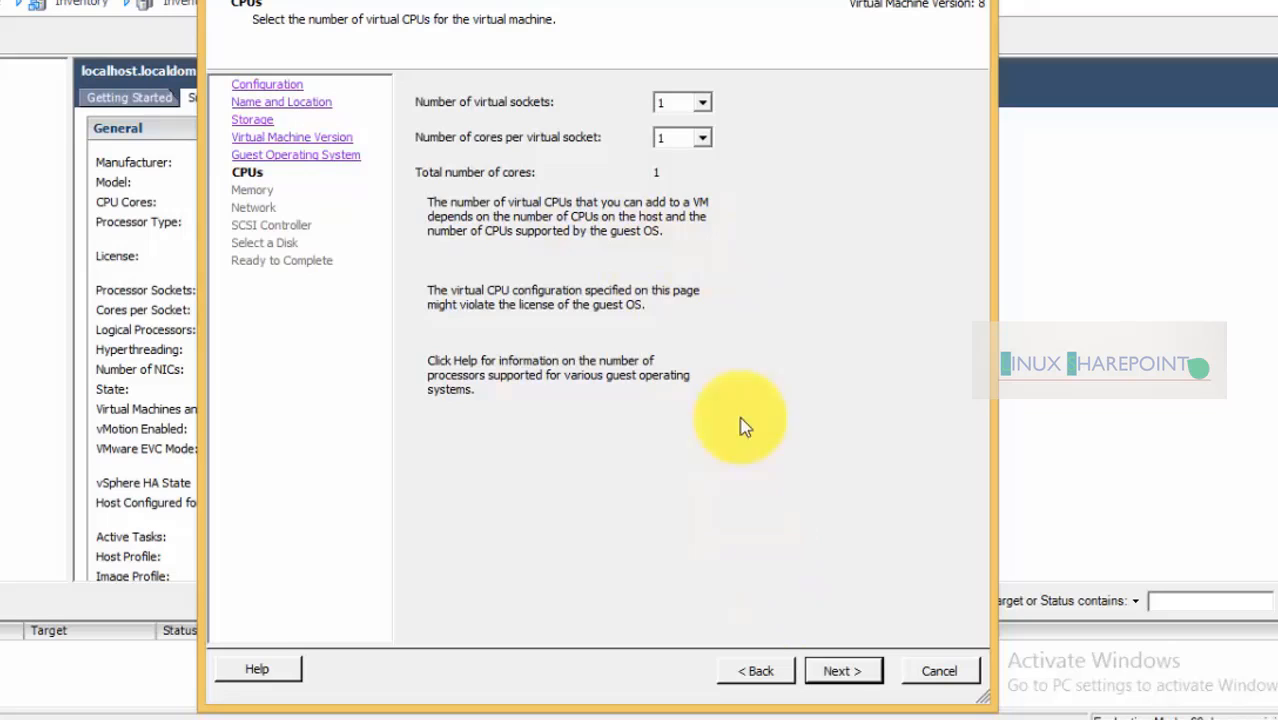
Keep 1 CPU and 2008 MB memory, use one network card, and keep LSI Logic Parallel
left_click(865, 675)
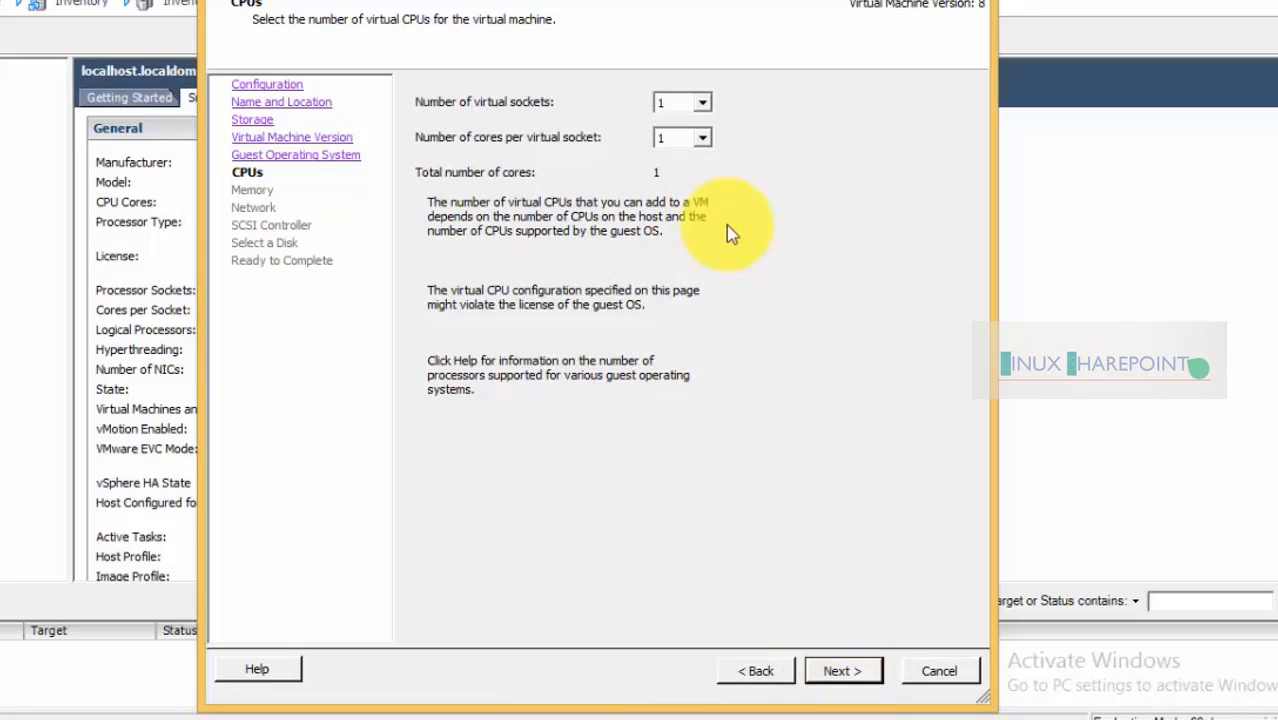
left_click(845, 674)
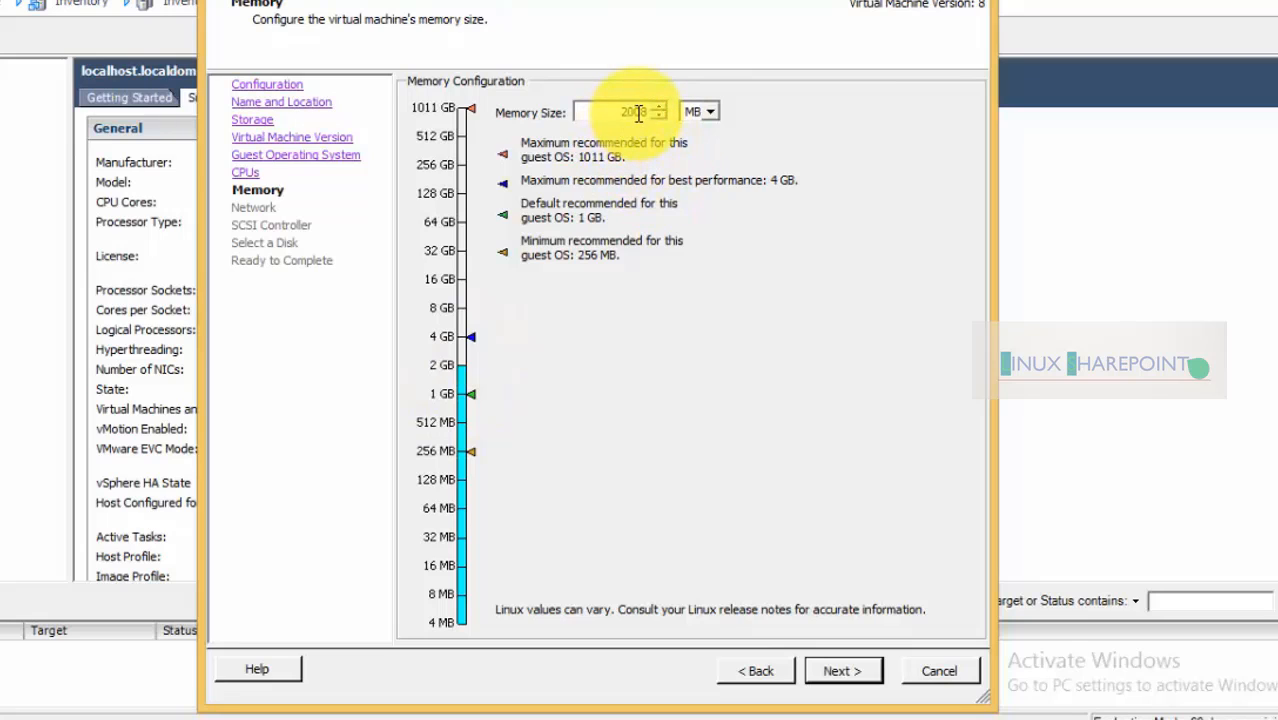
left_click(846, 674)
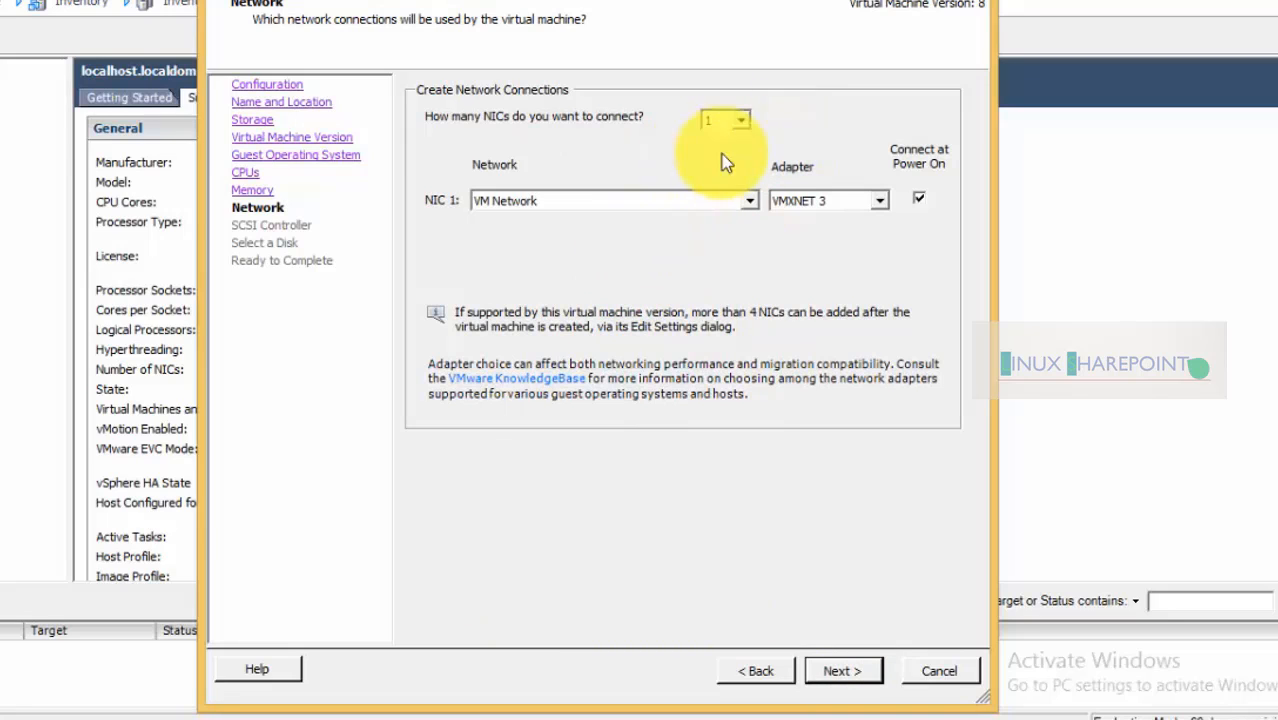
left_click(741, 120)
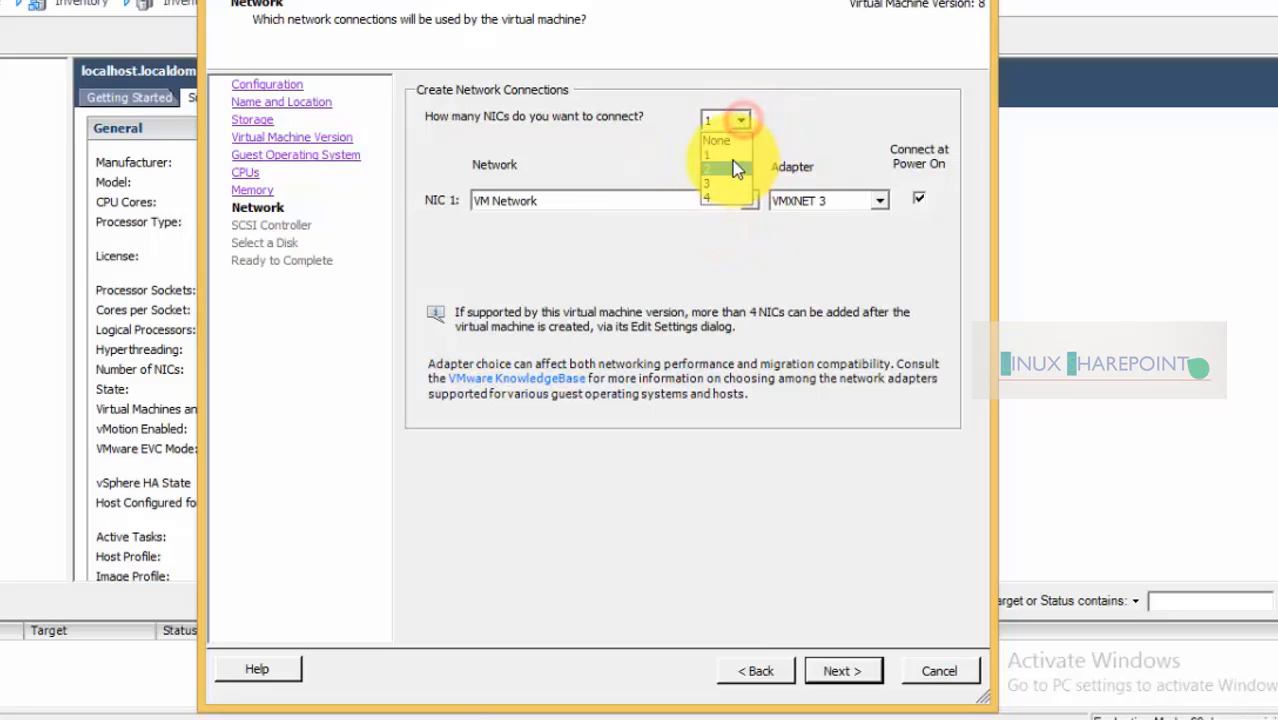
left_click(716, 168)
left_click(740, 120)
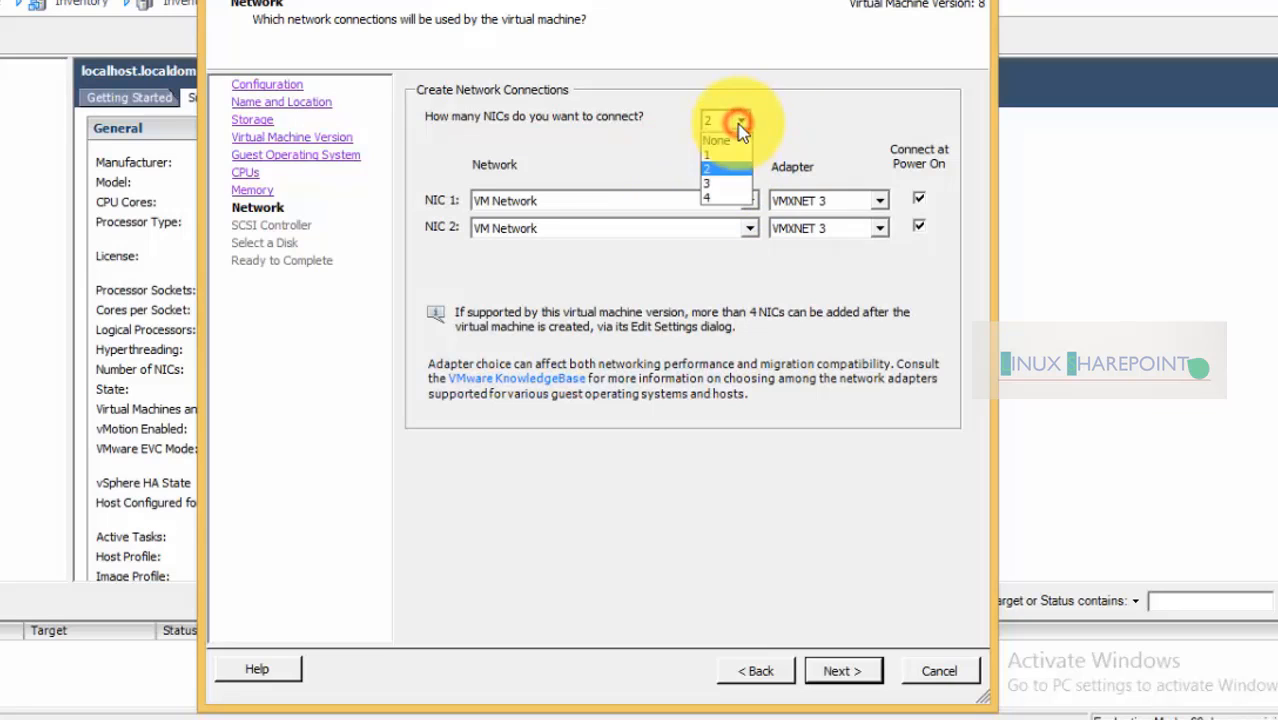
left_click(725, 155)
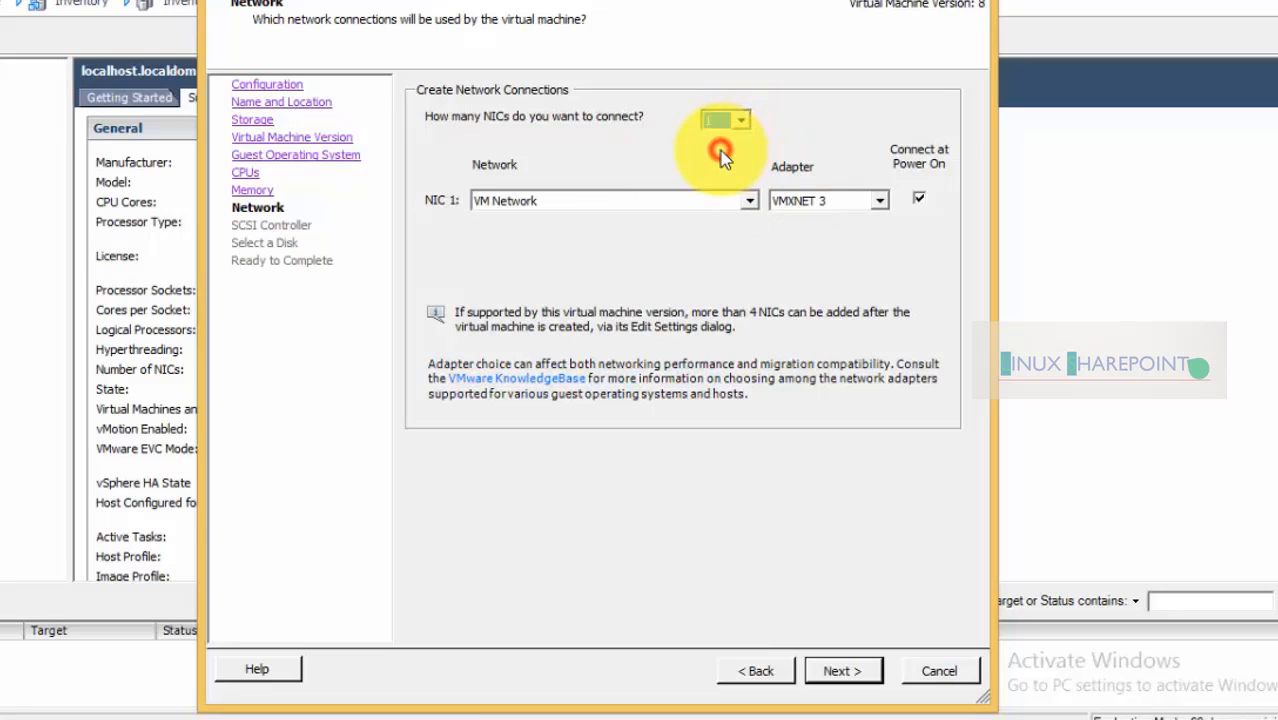
left_click(840, 670)
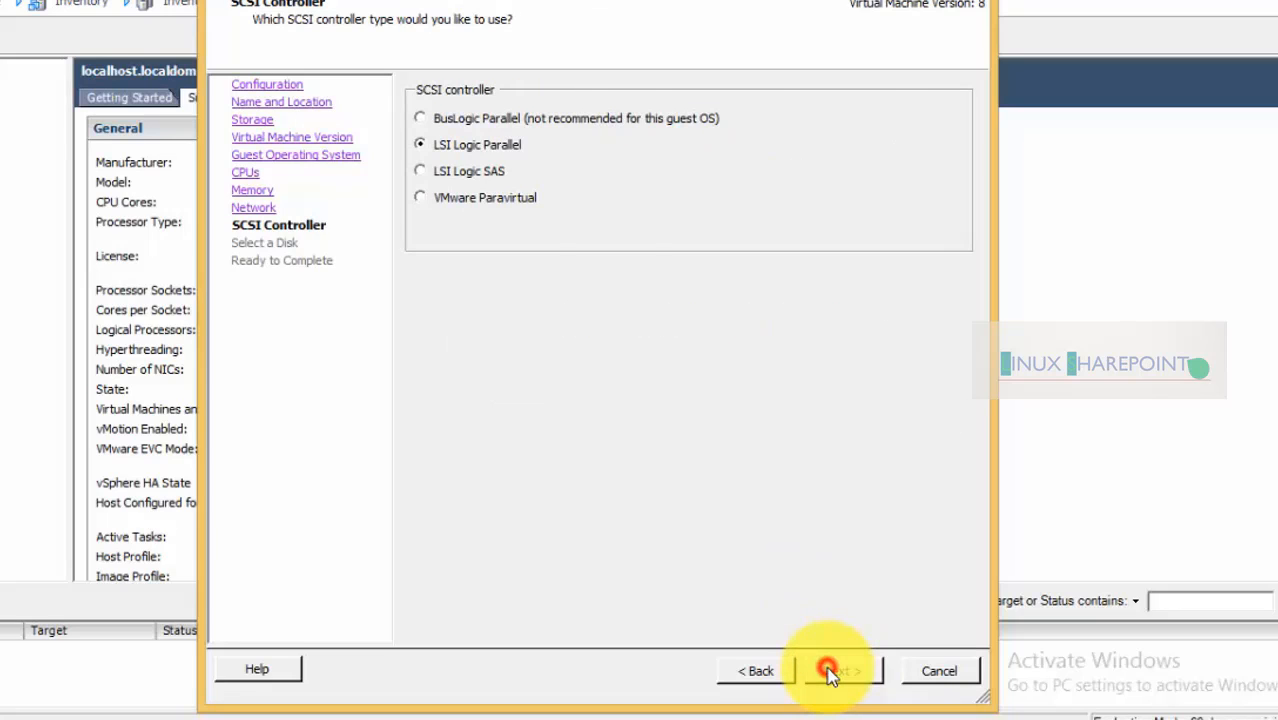
left_click(828, 671)
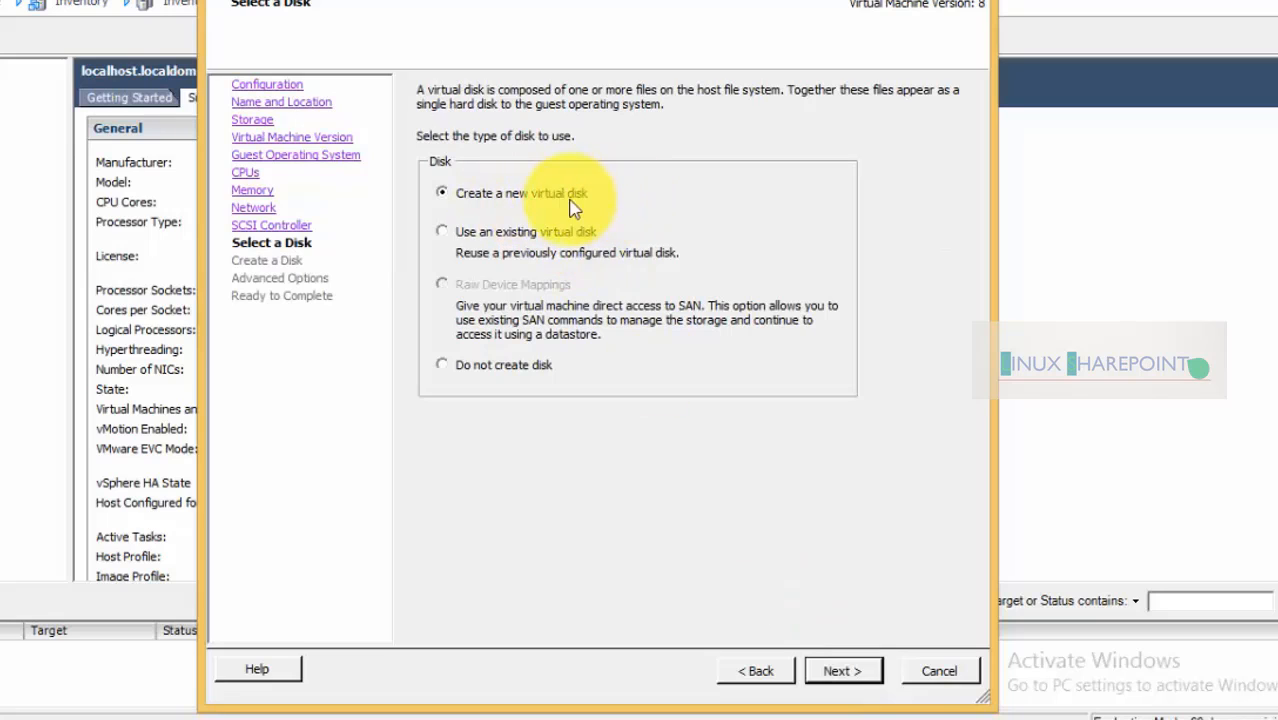
Create a new 16 GB thin-provisioned virtual disk with default advanced options
left_click(843, 672)
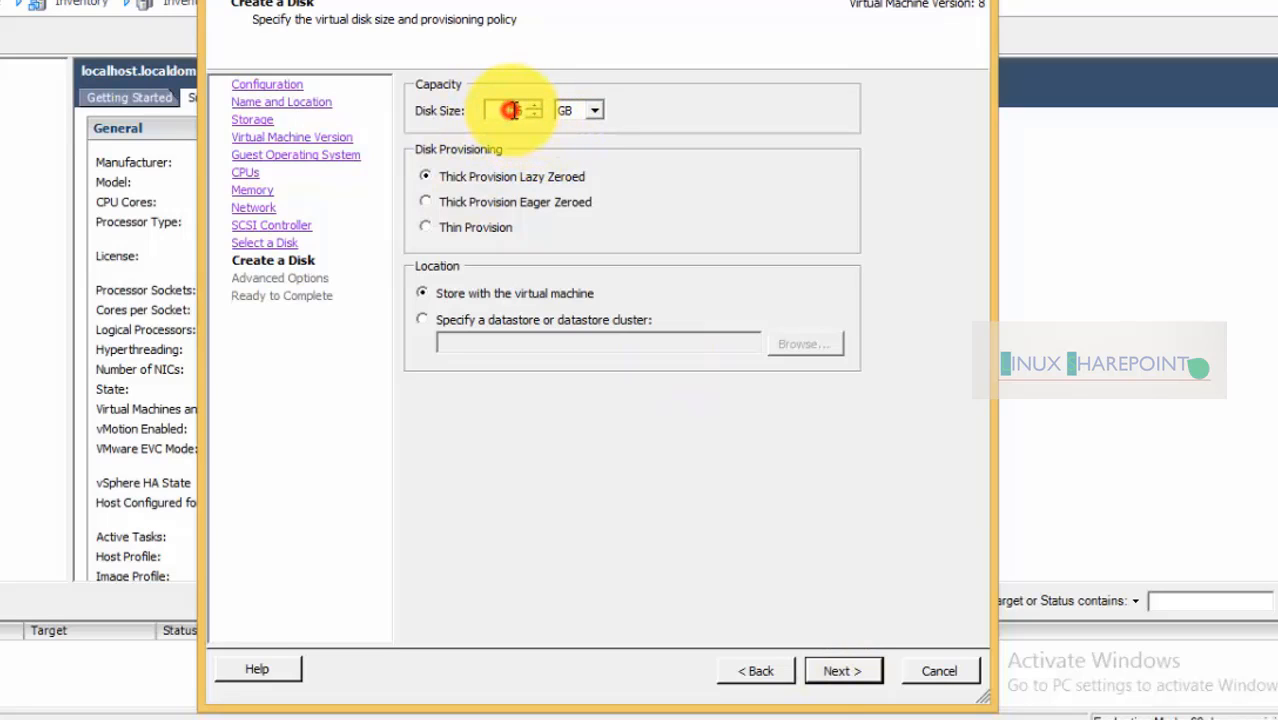
left_click_drag(511, 110, 527, 111)
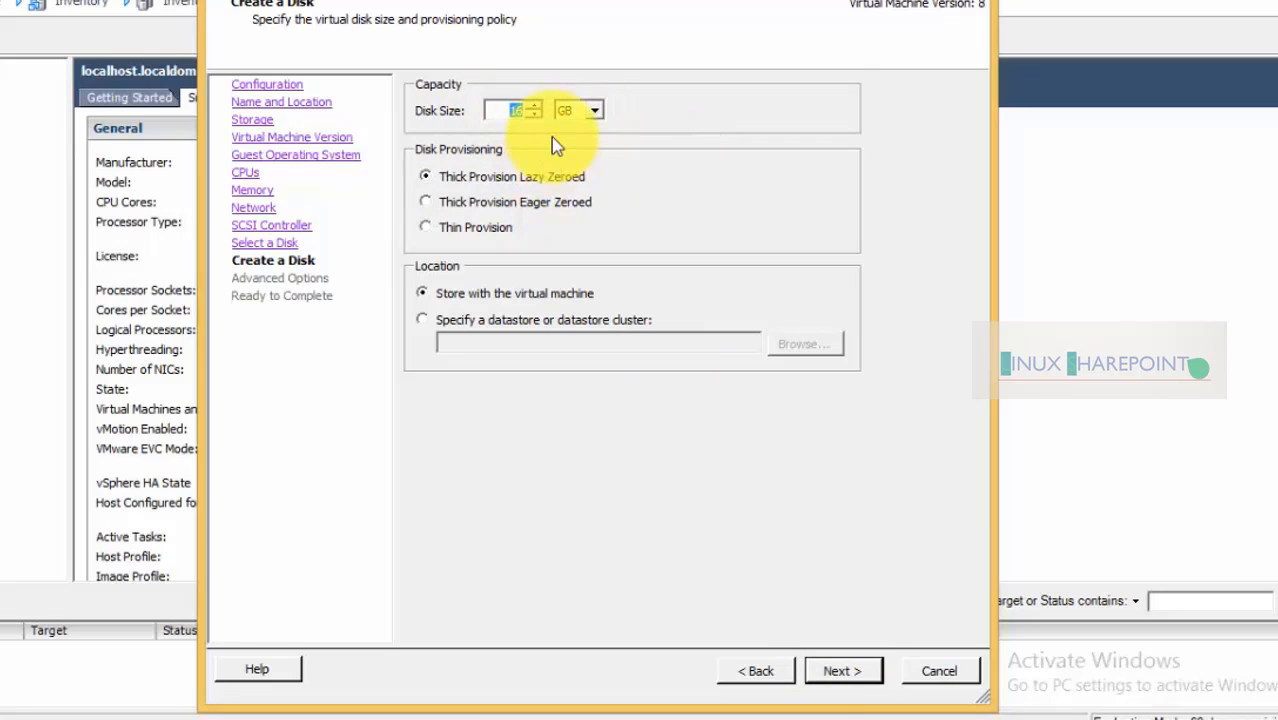
left_click(516, 109)
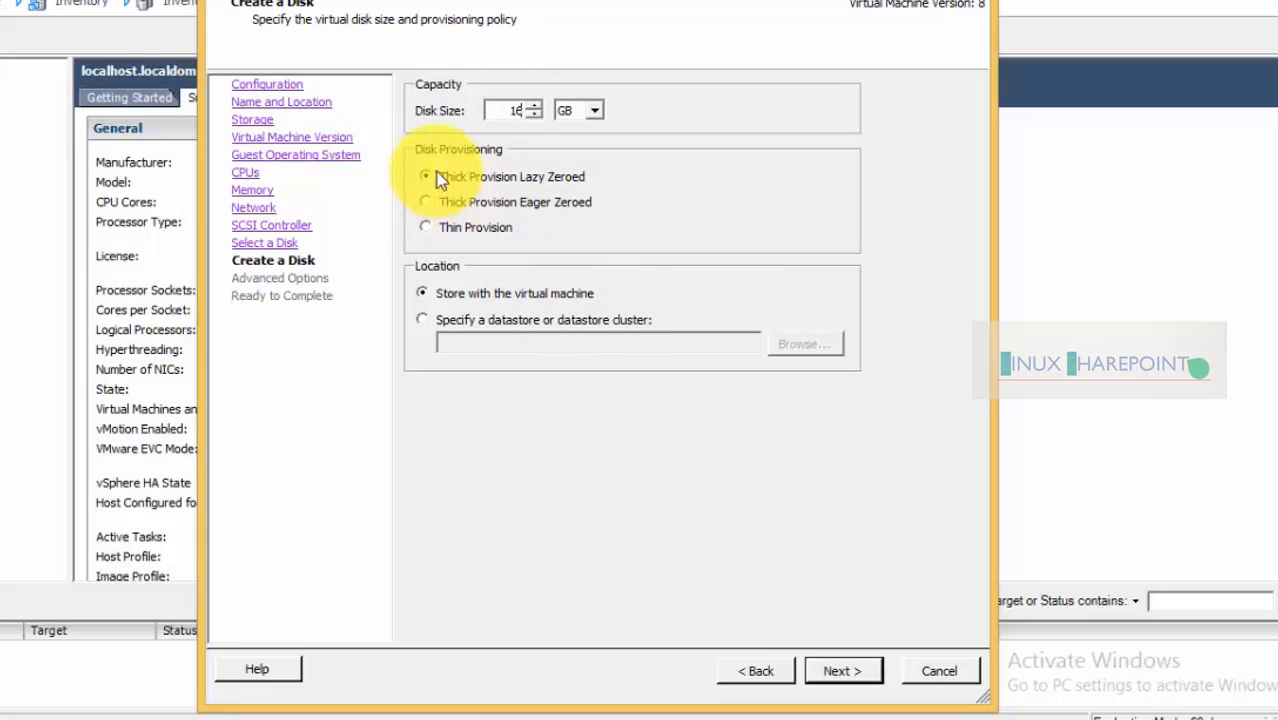
left_click(452, 232)
left_click(845, 675)
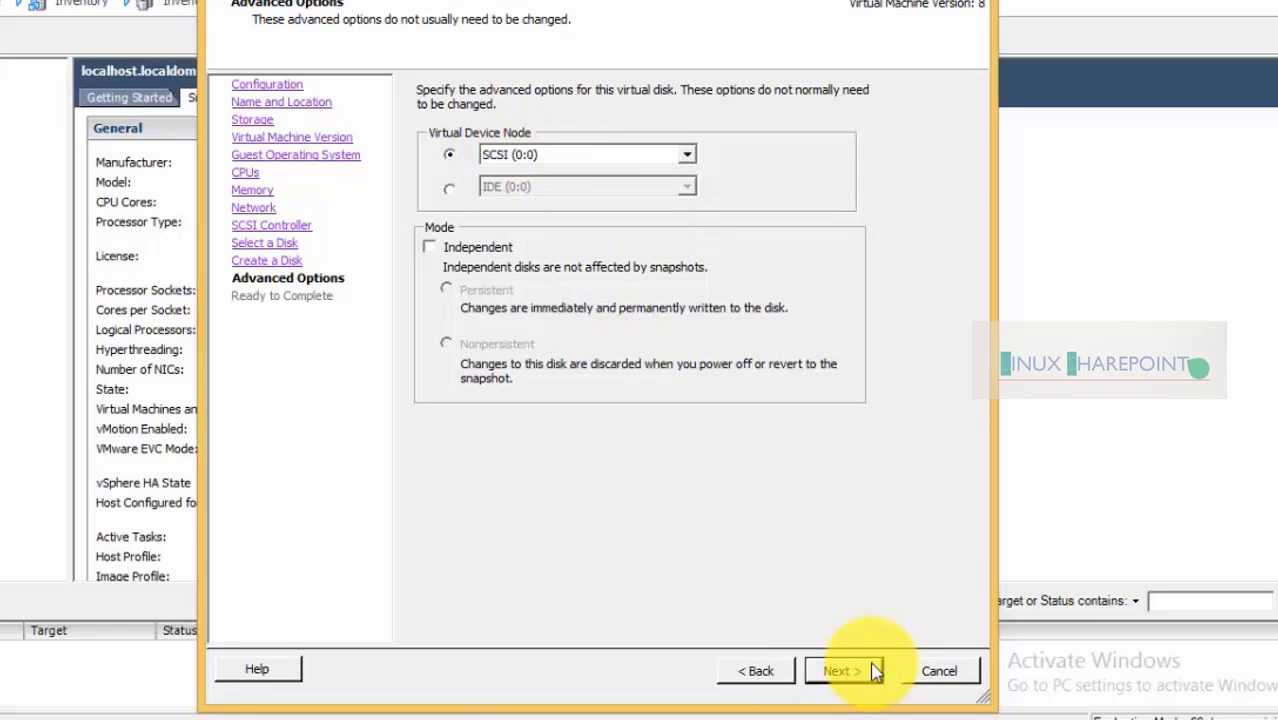
left_click(872, 671)
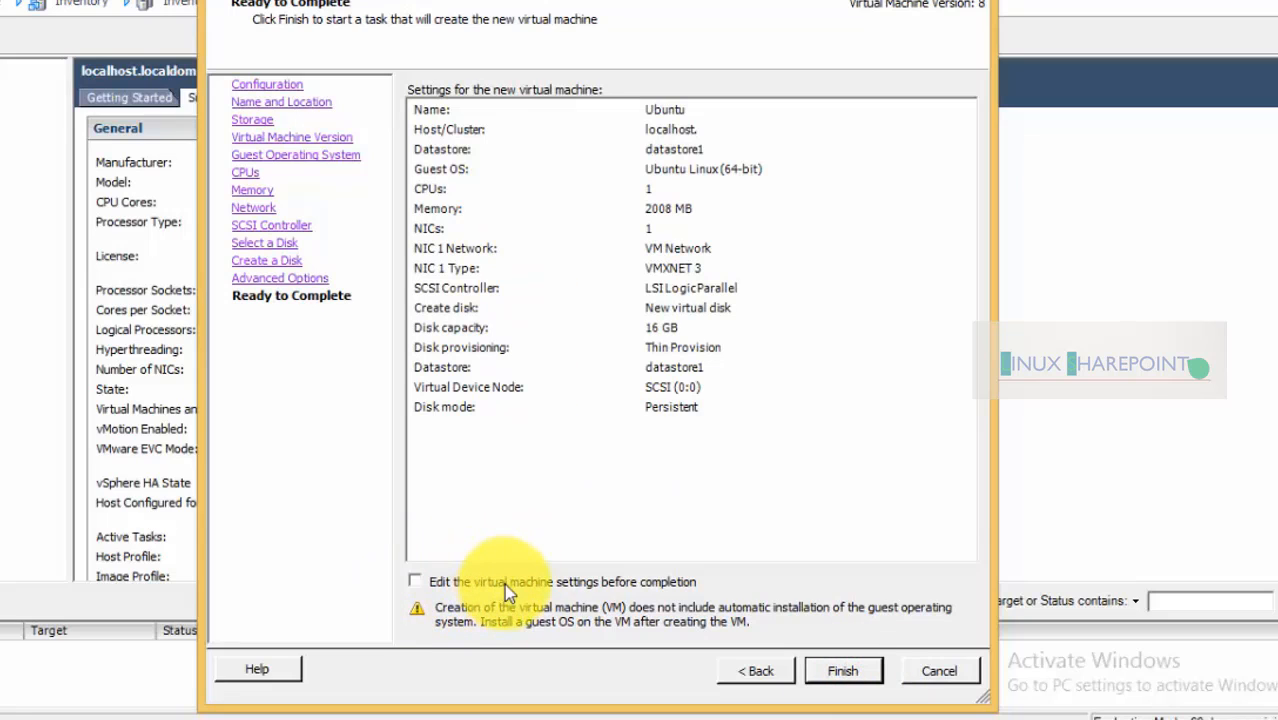
Back the CD/DVD drive with the Ubuntu 16.04 ISO from datastore1's iso folder and finish
left_click(416, 581)
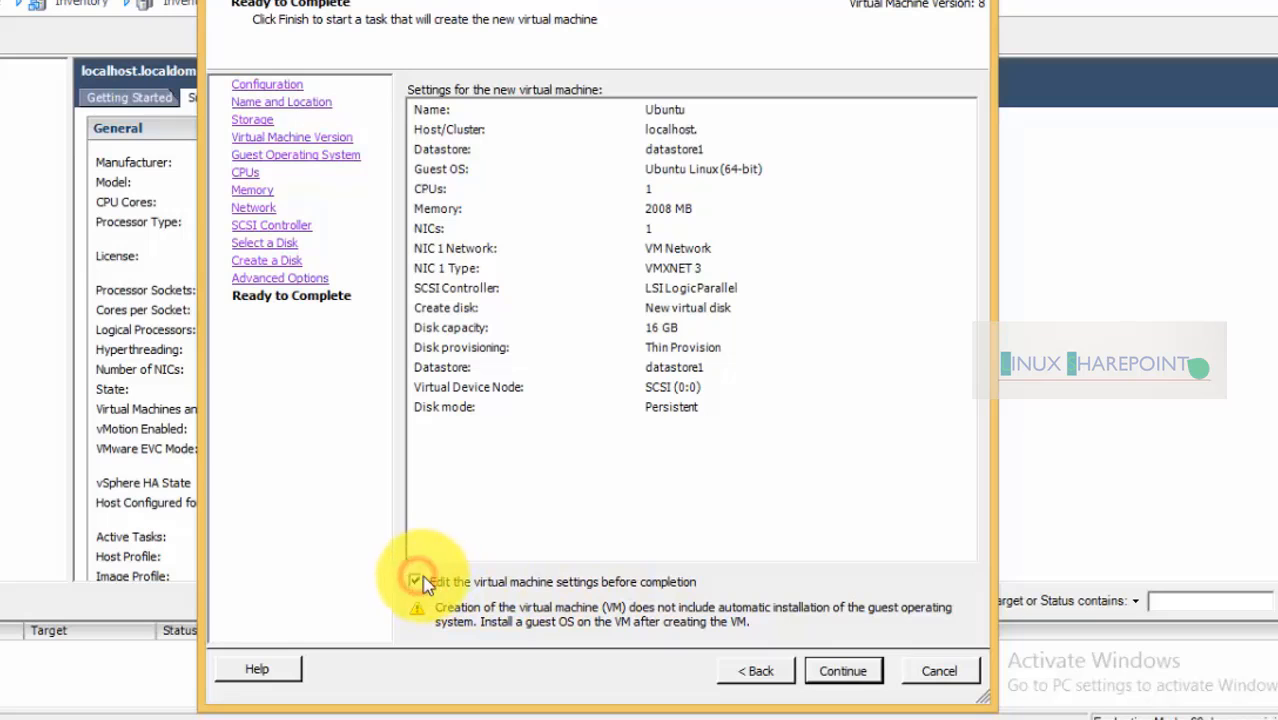
left_click(842, 672)
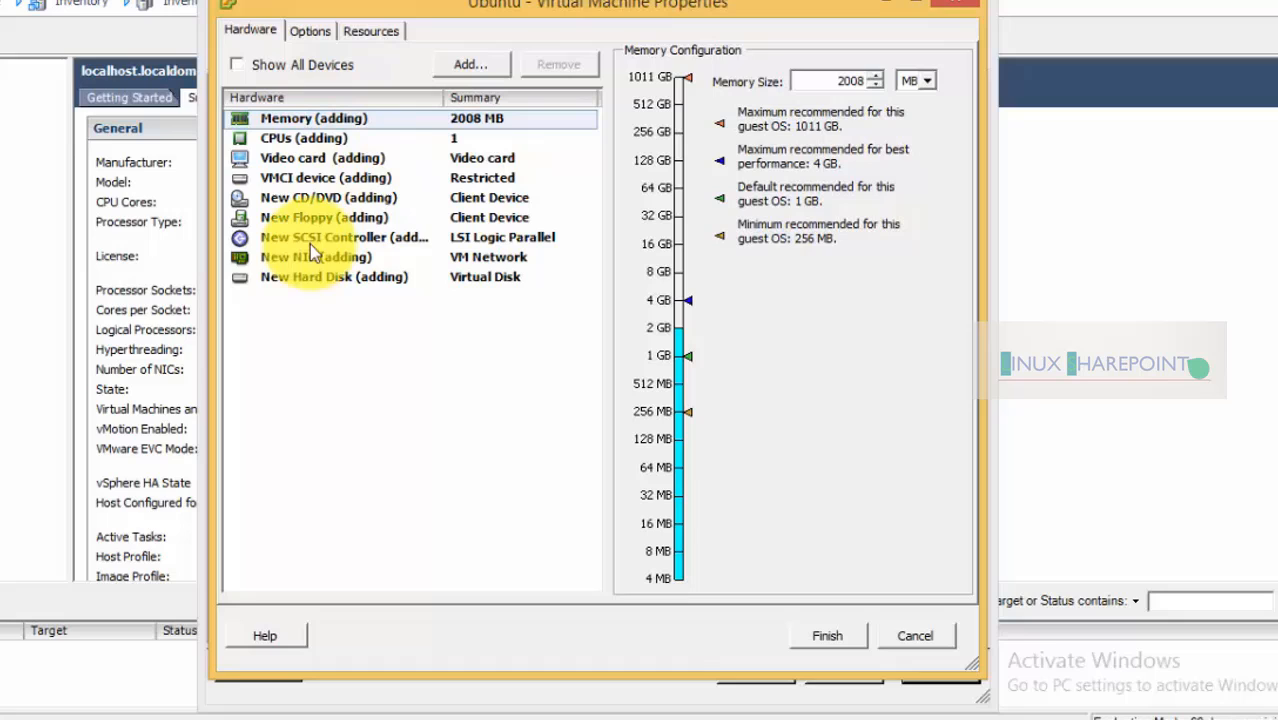
left_click(302, 198)
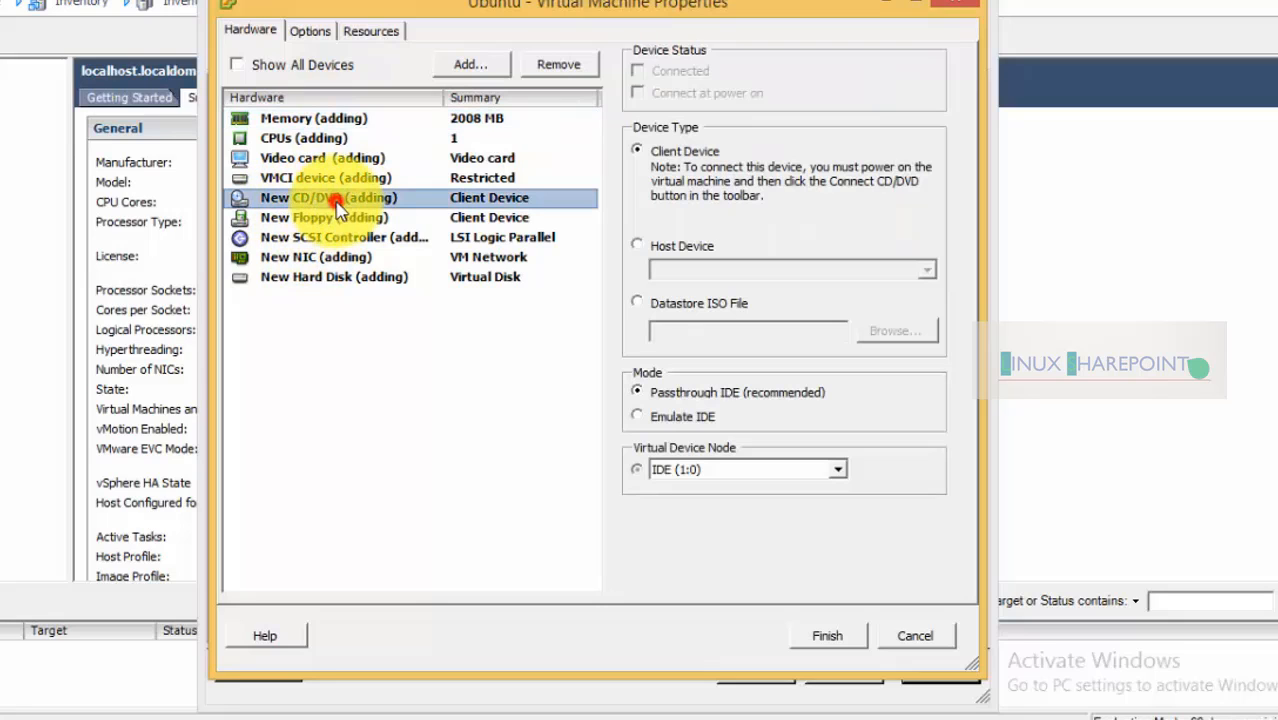
left_click(672, 310)
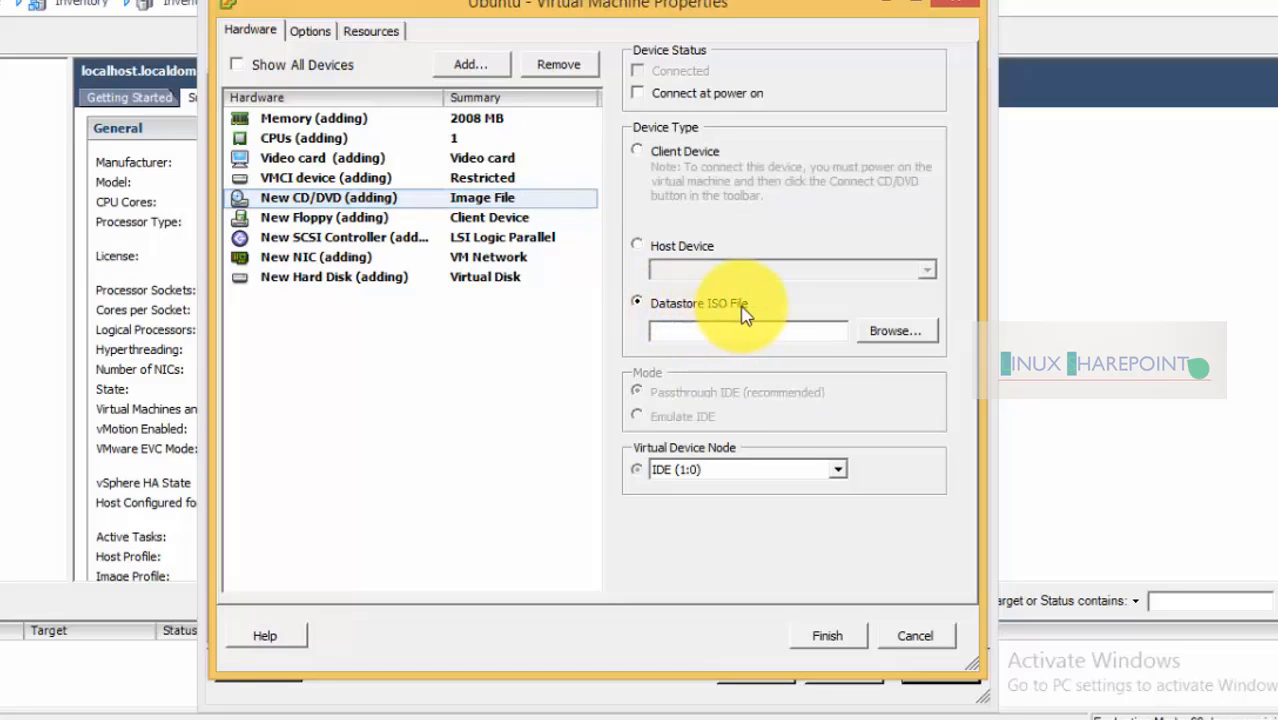
left_click(882, 332)
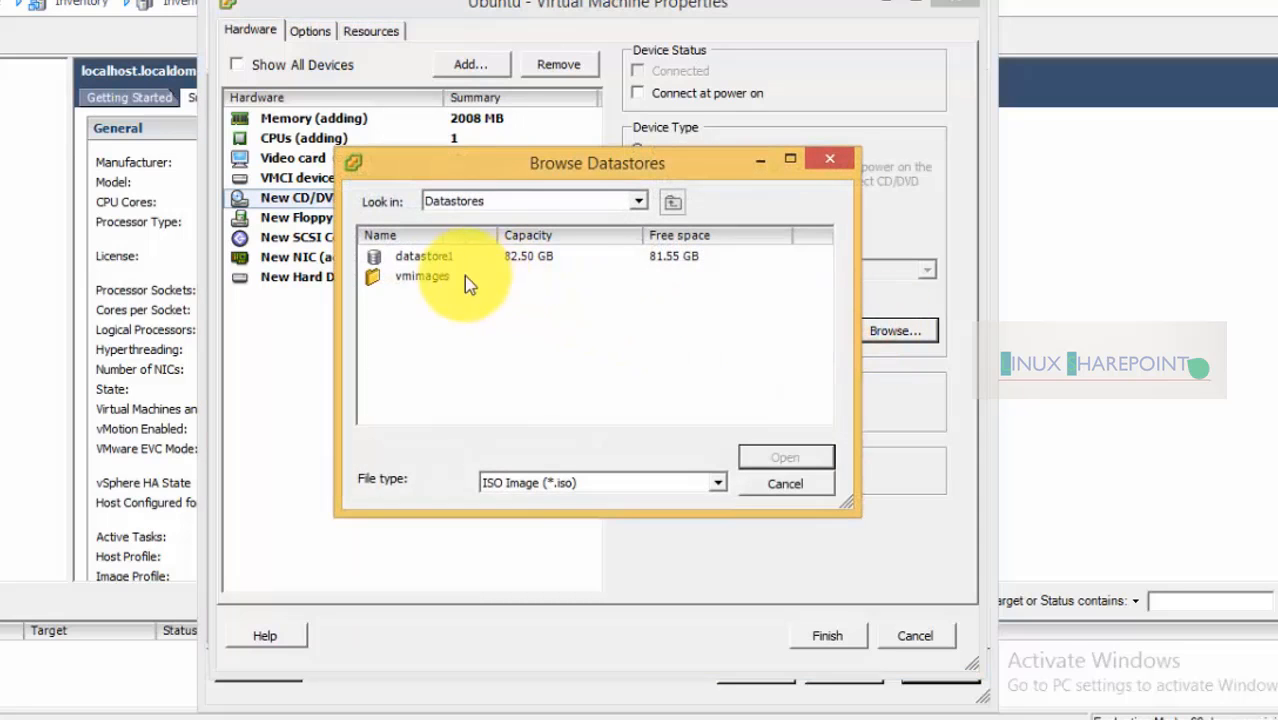
double_click(407, 262)
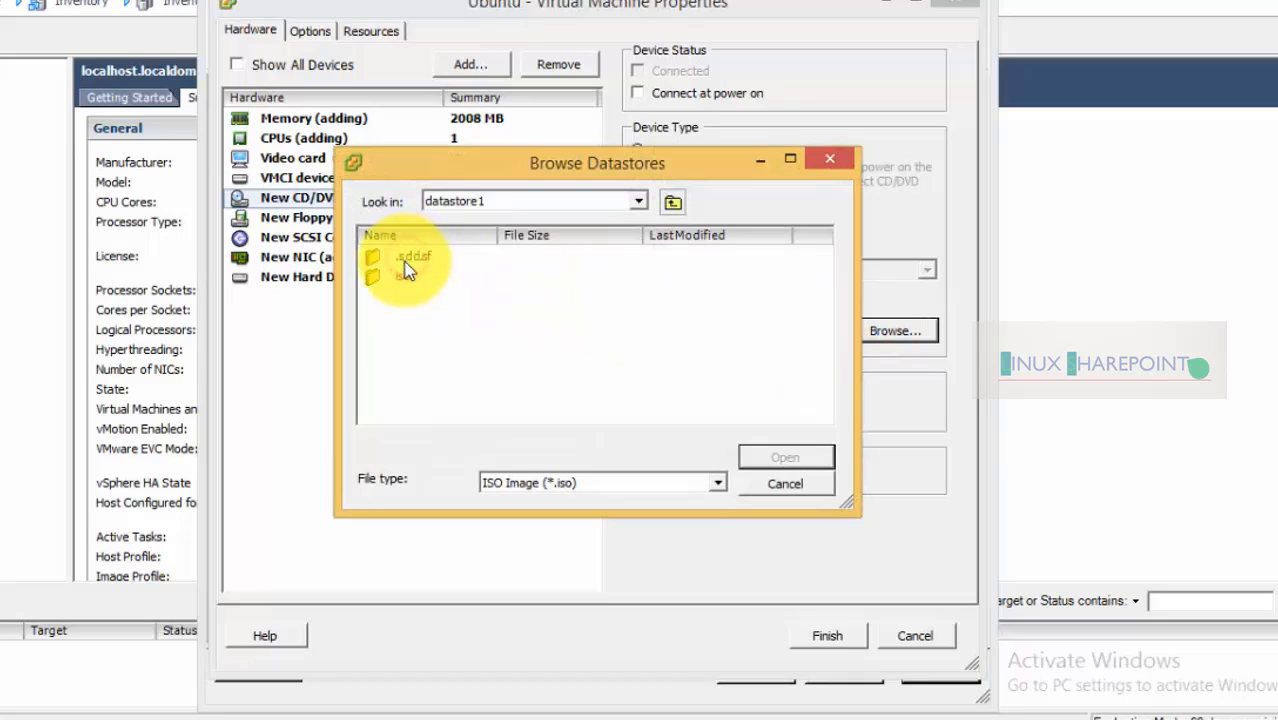
double_click(402, 278)
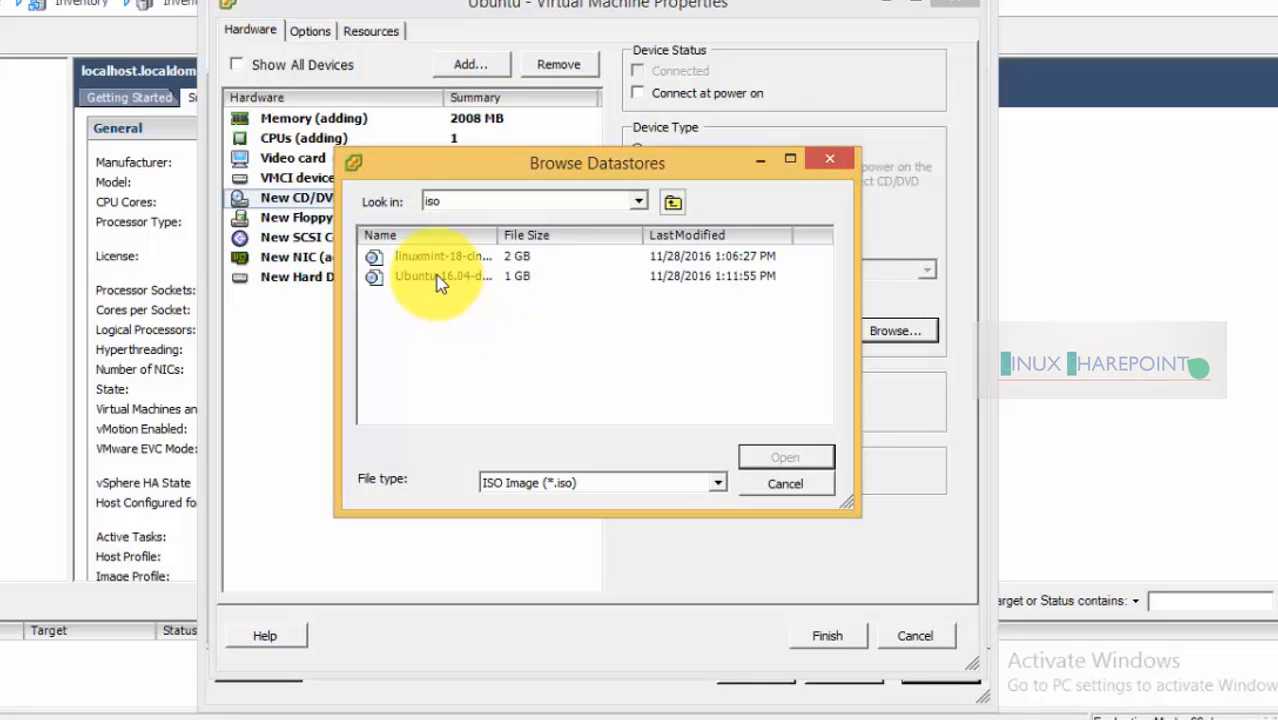
left_click(400, 276)
left_click(785, 456)
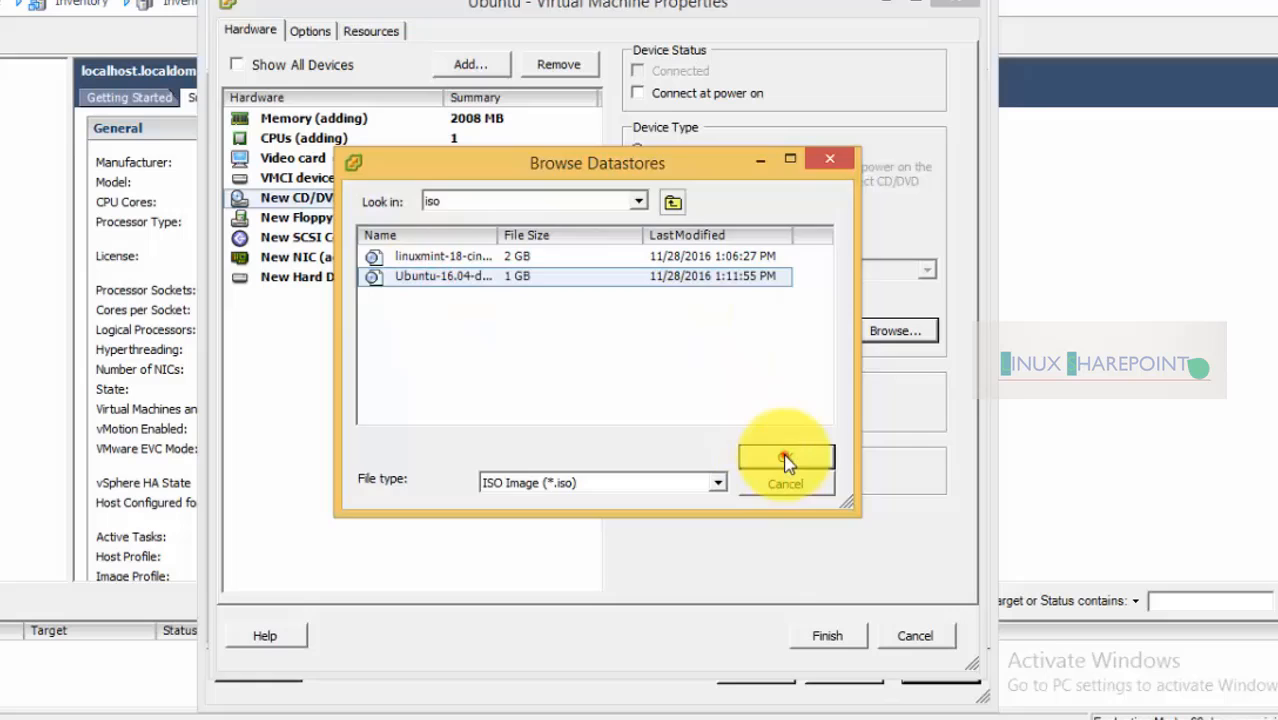
left_click(829, 636)
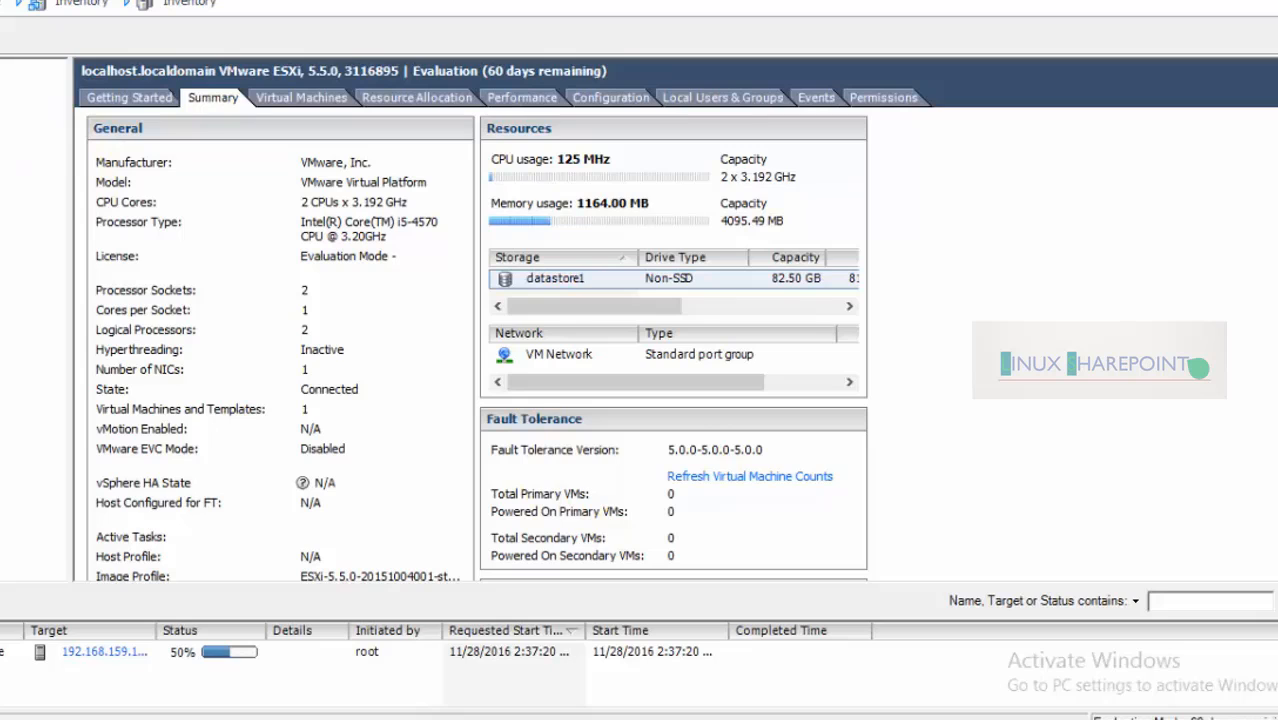
Power on the Ubuntu VM in a console, observe the DHCP network boot, then exit the console
left_click(2, 90)
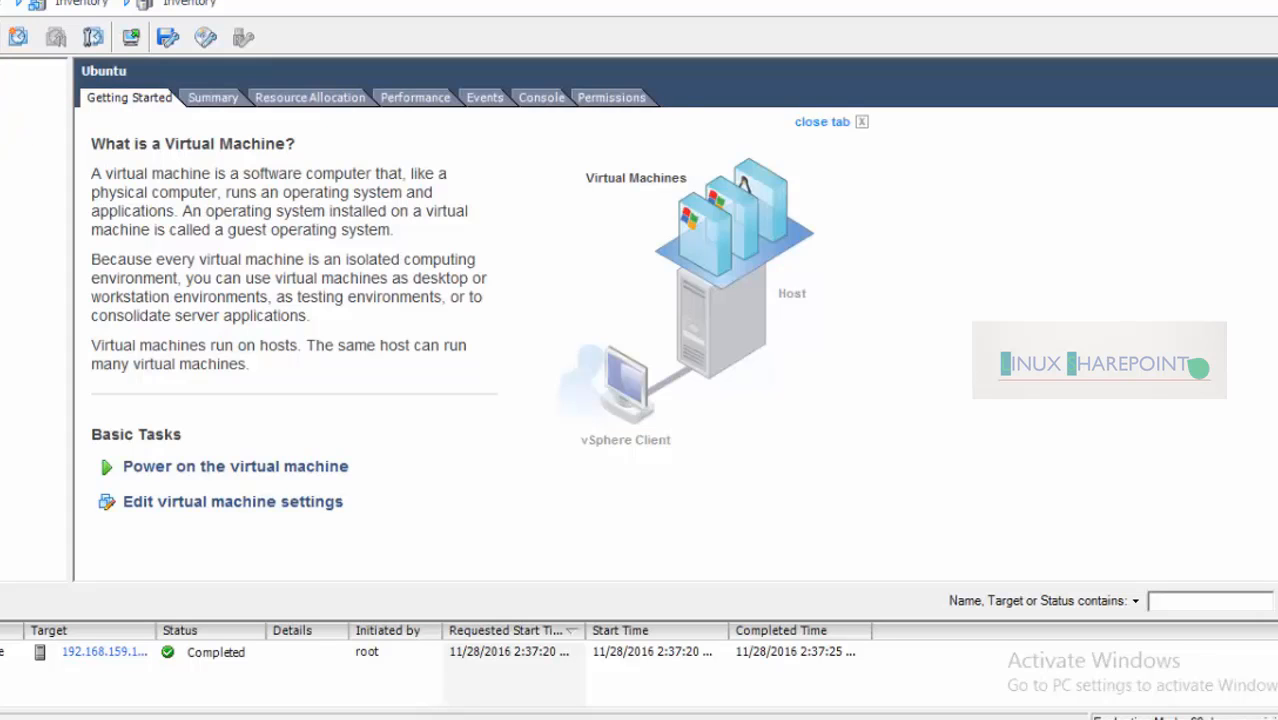
right_click(0, 84)
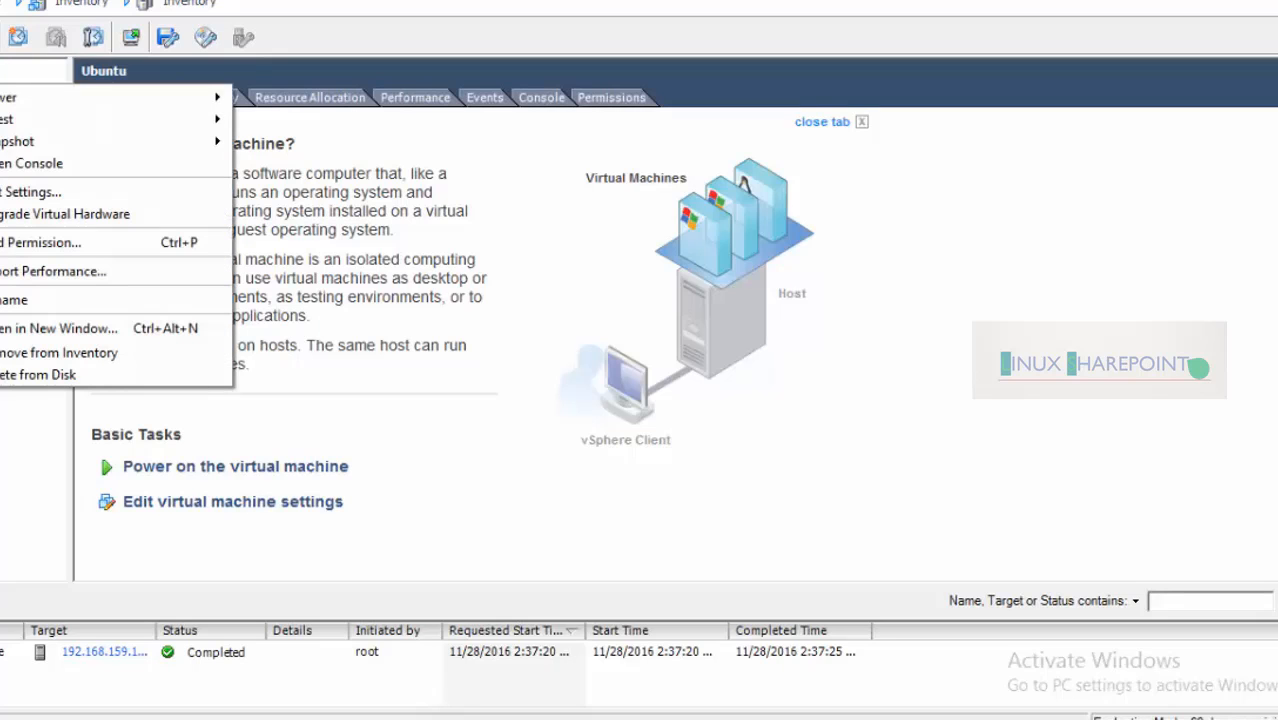
left_click(16, 166)
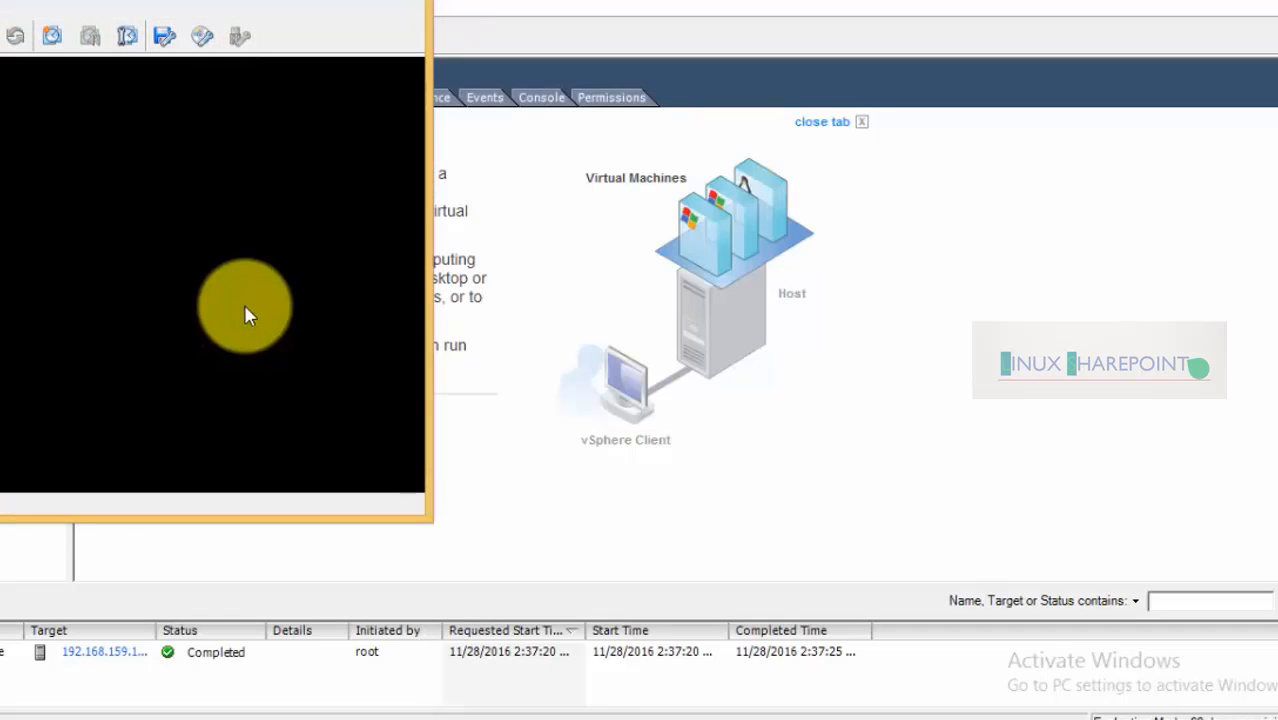
left_click_drag(150, 0, 636, 18)
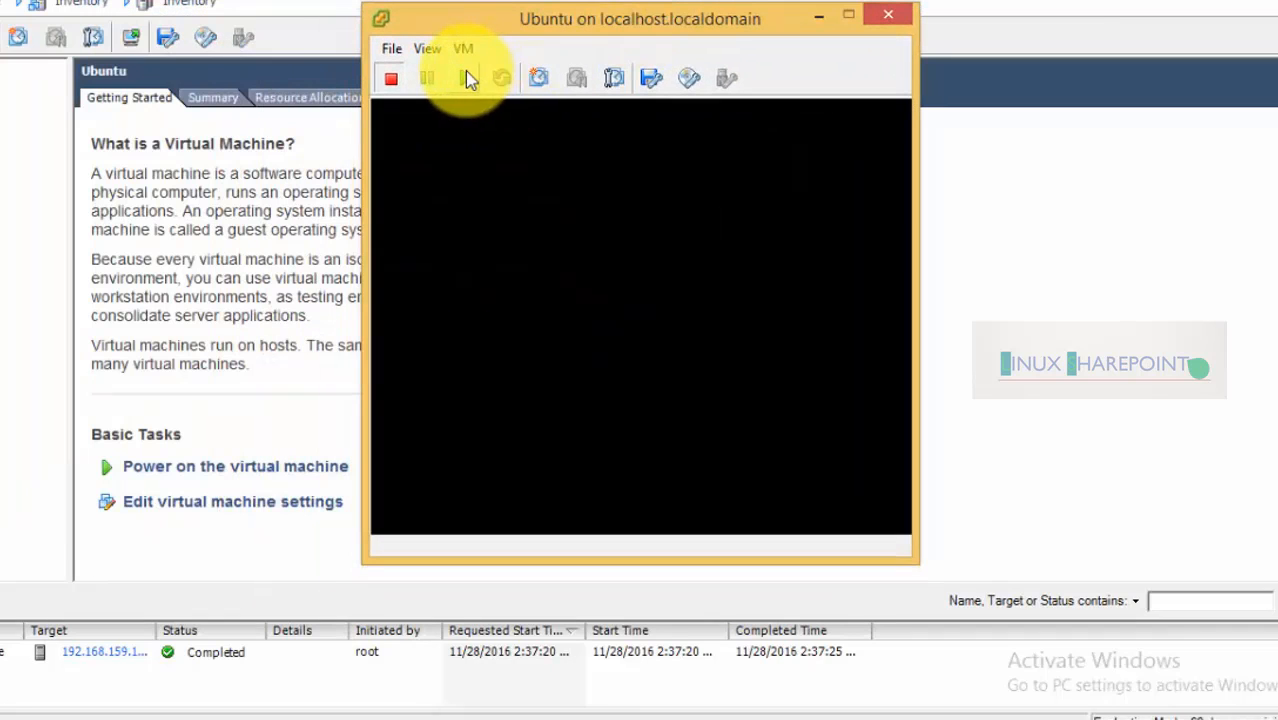
left_click(465, 76)
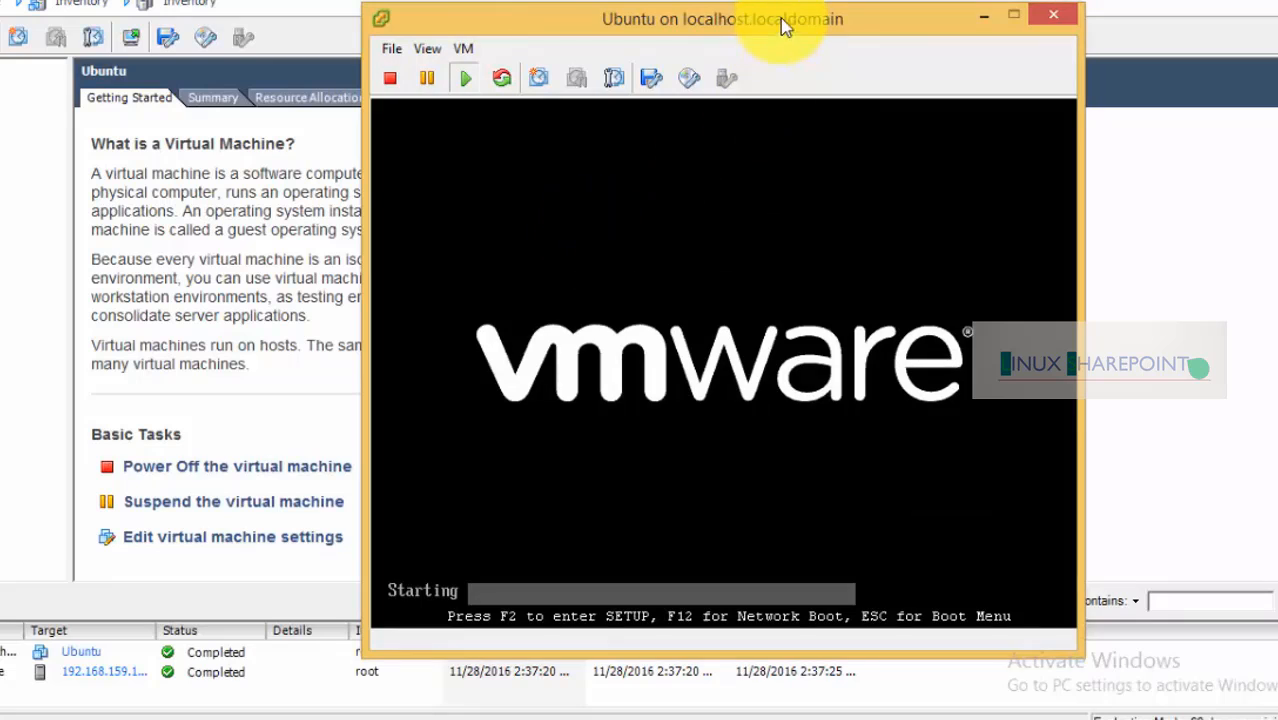
left_click_drag(785, 18, 580, 0)
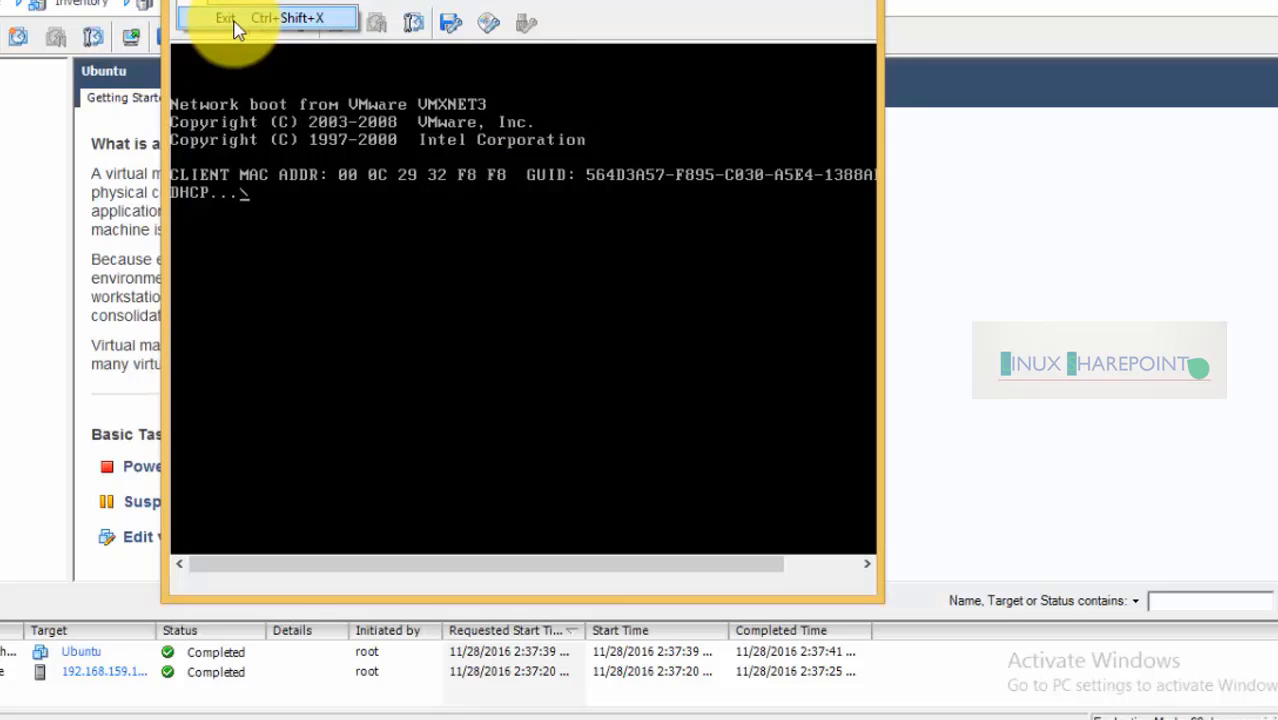
left_click(235, 25)
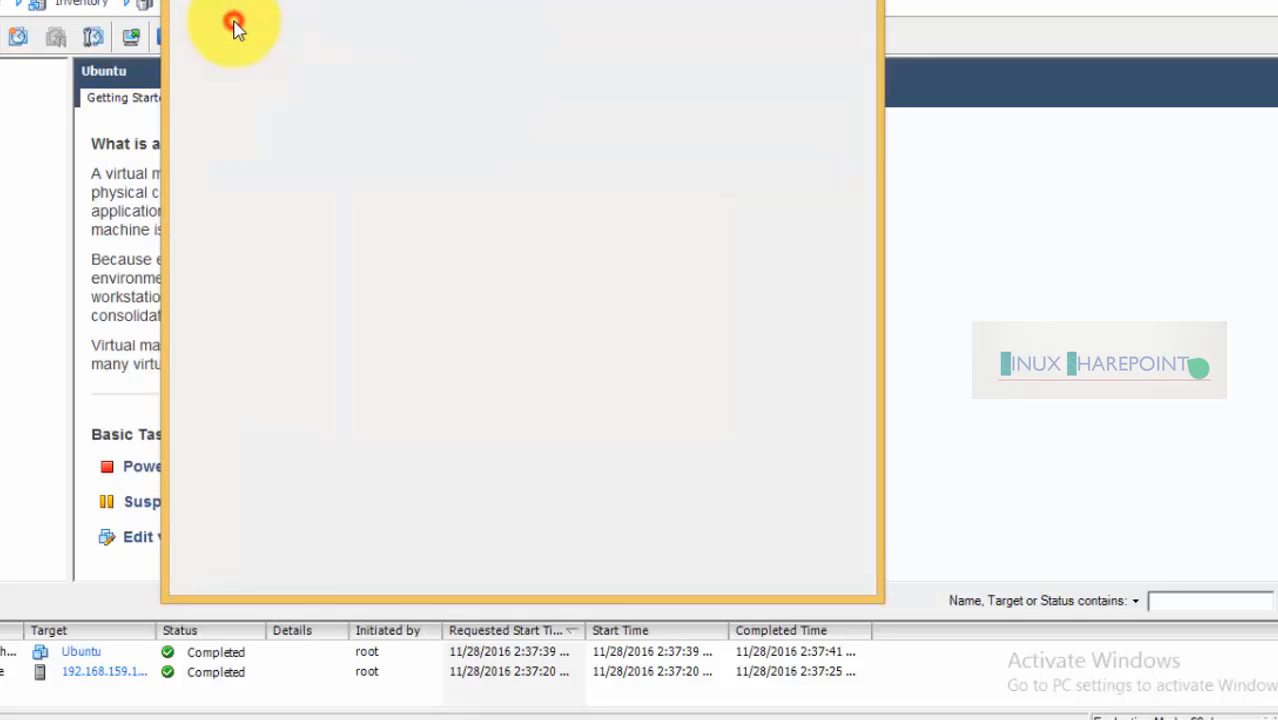
Power off the Ubuntu VM, confirming the prompt
right_click(18, 92)
mouse_move(200, 97)
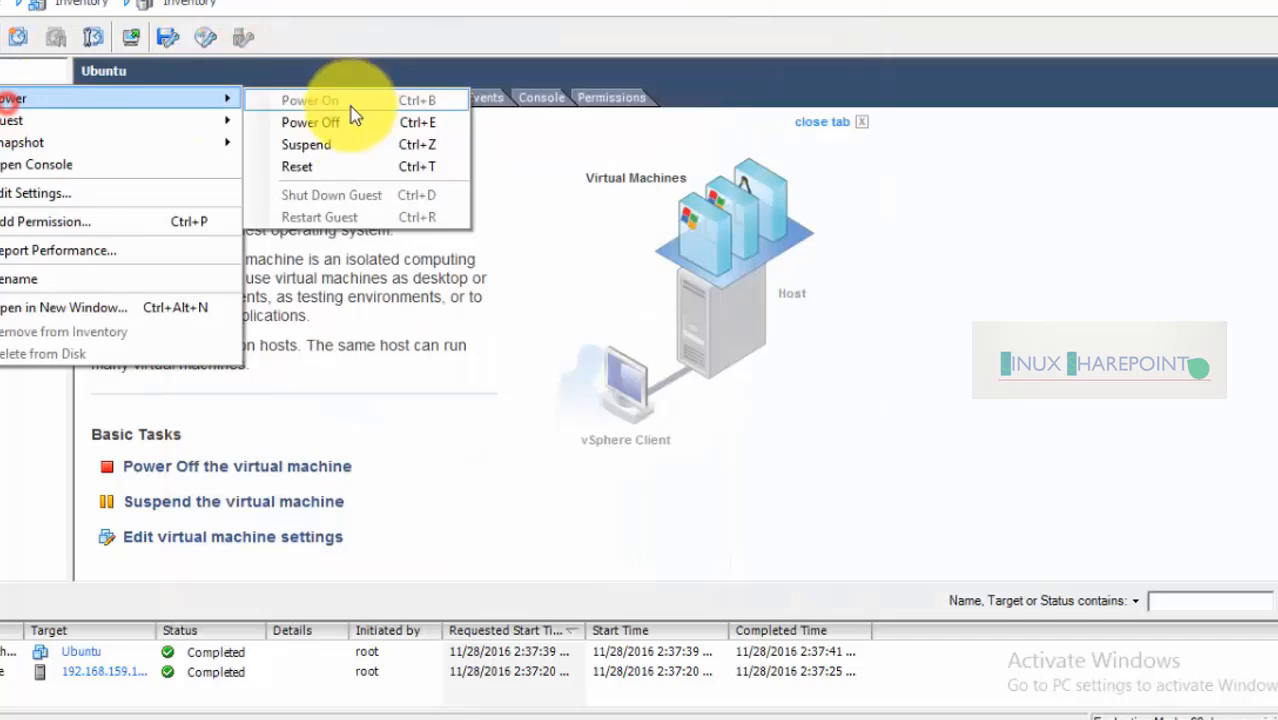
left_click(315, 122)
left_click(684, 431)
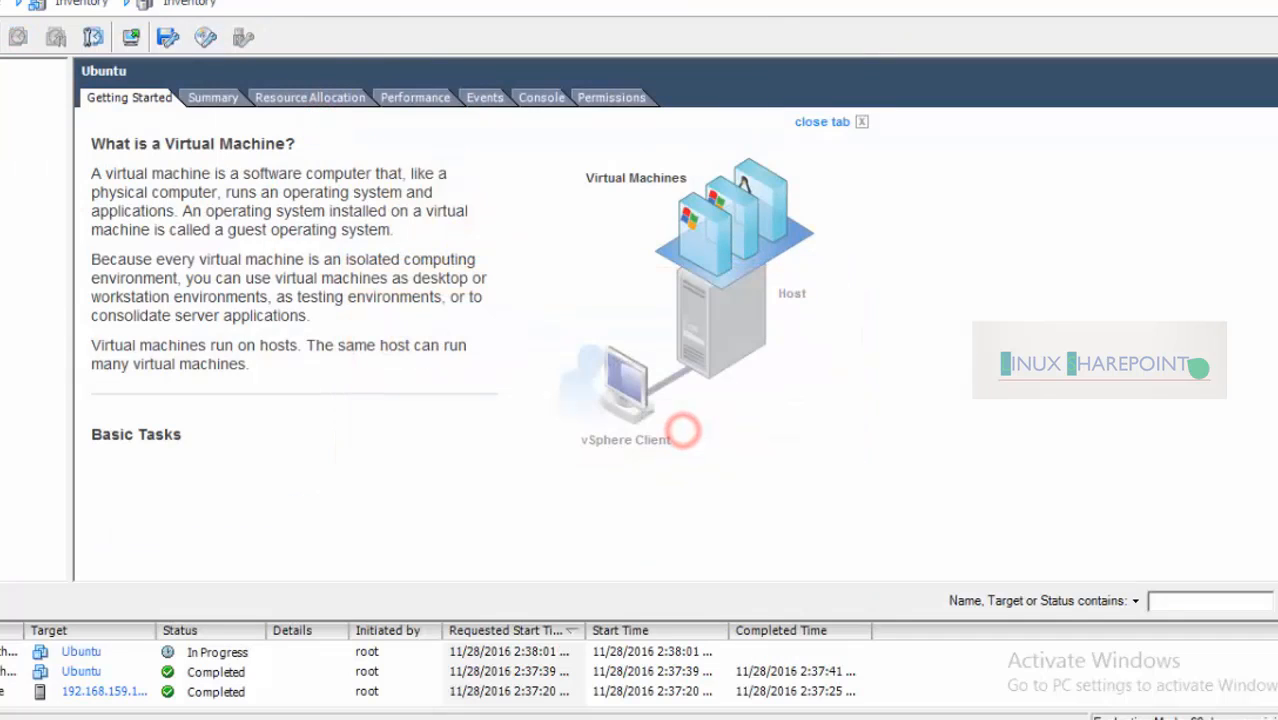
right_click(2, 89)
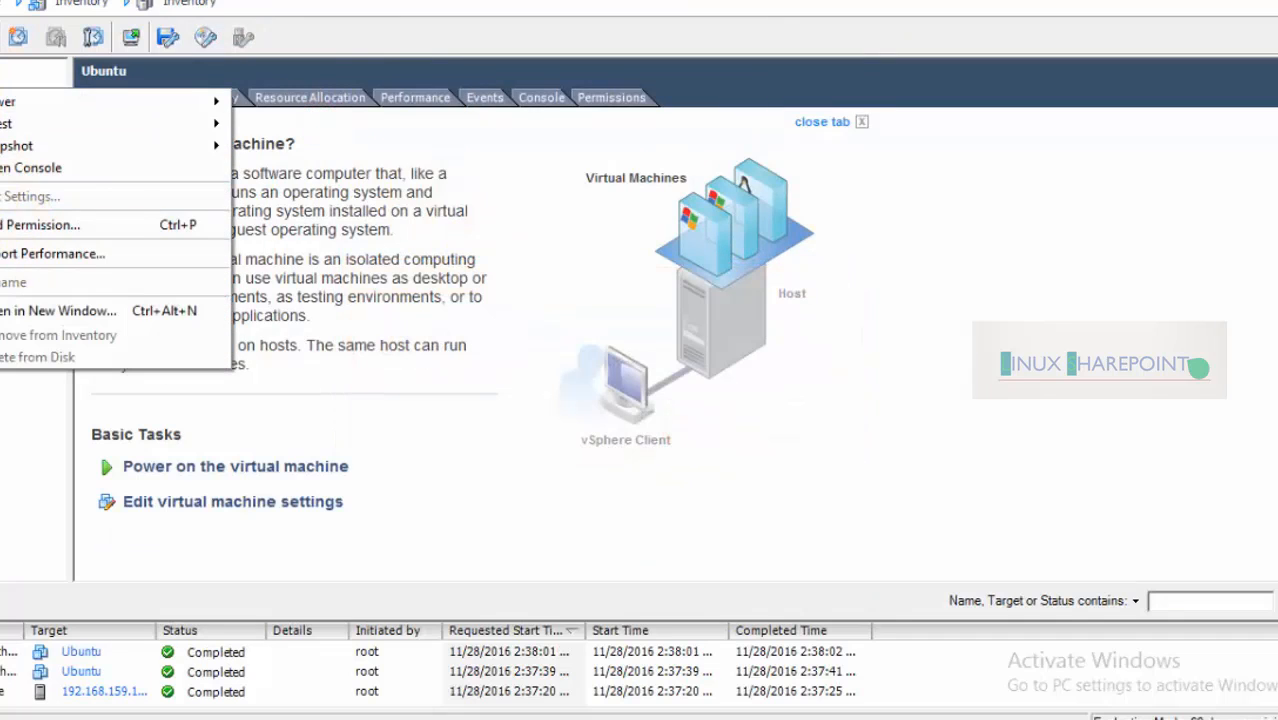
right_click(2, 78)
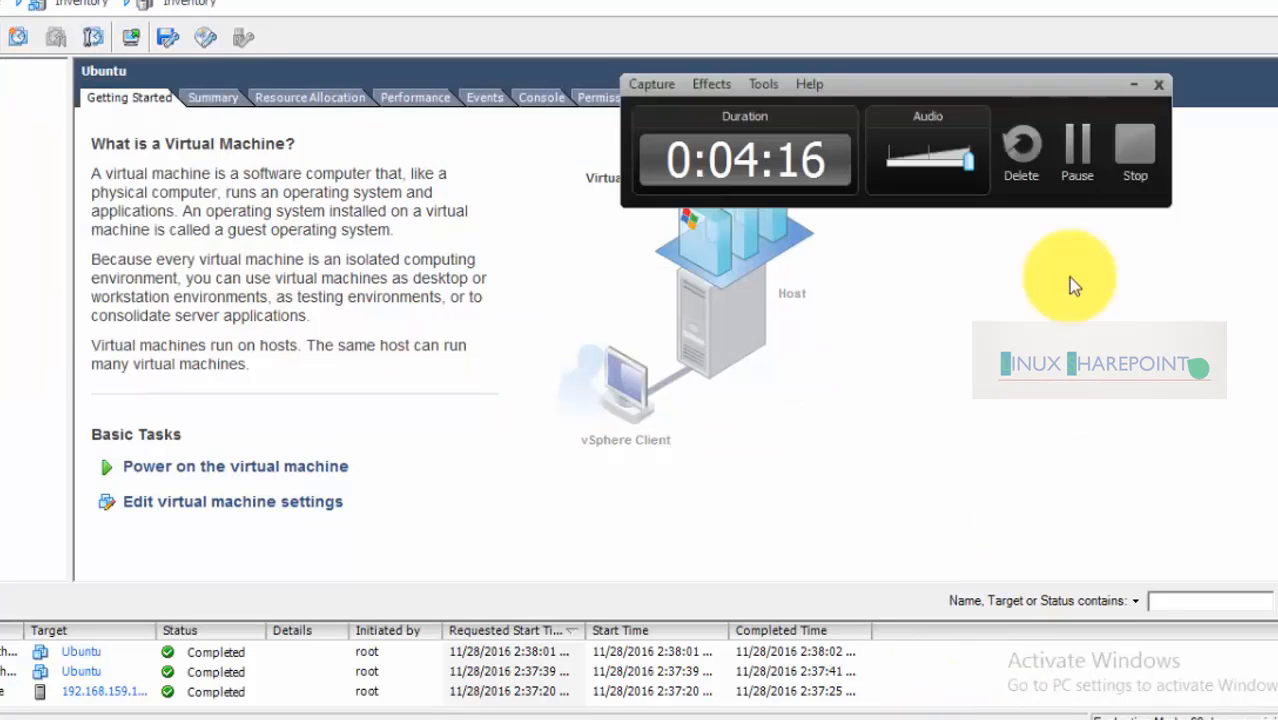
left_click(1070, 130)
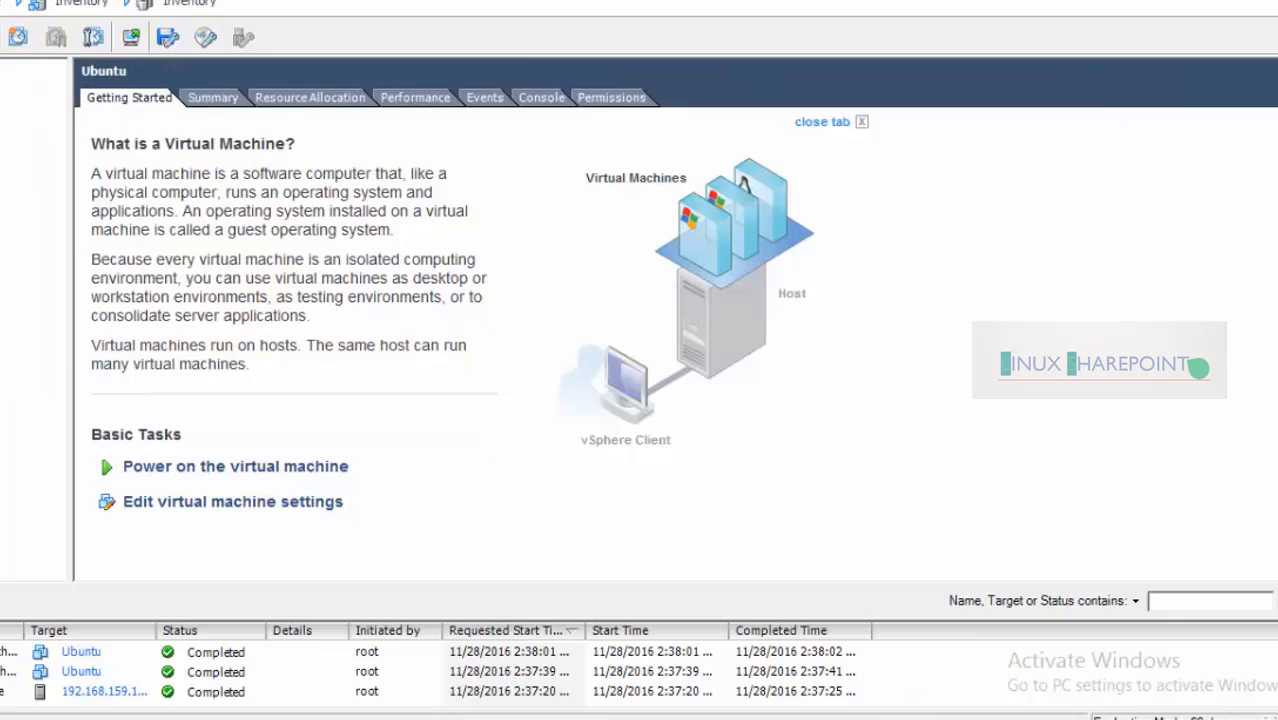
Set the Ubuntu VM's CD/DVD drive 1 to connect at power on and save
right_click(0, 82)
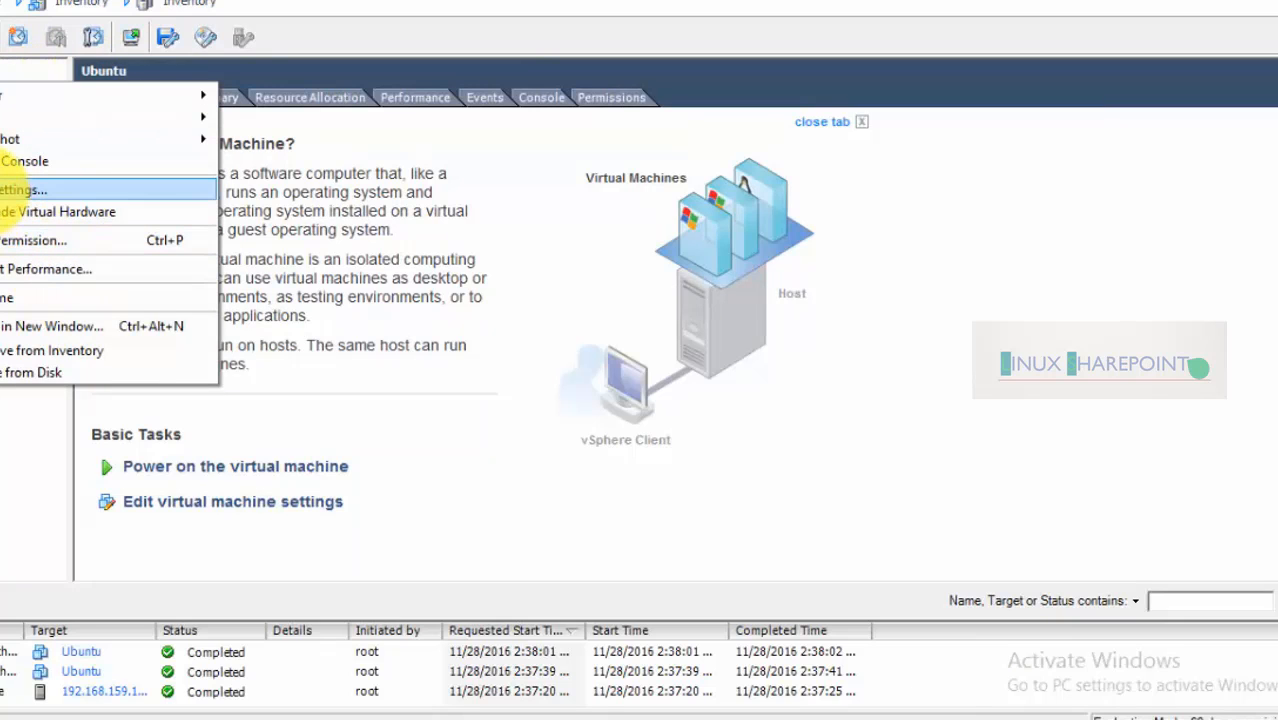
left_click(20, 190)
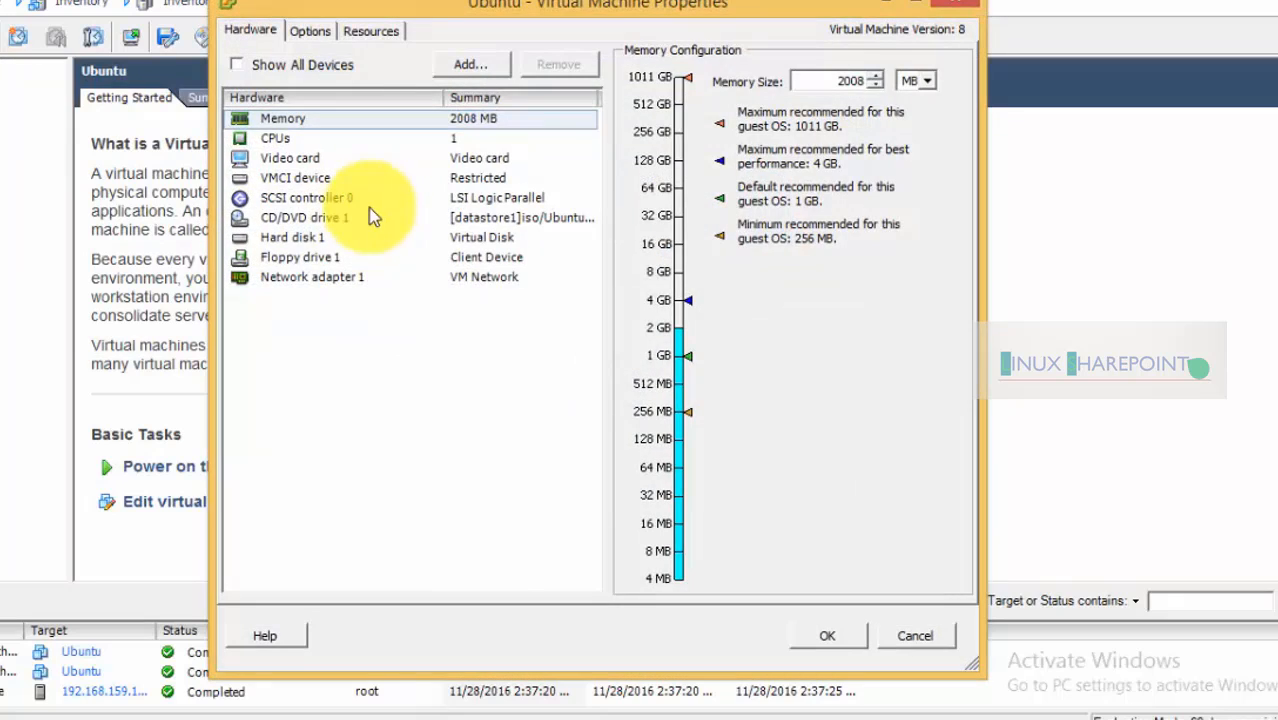
left_click(288, 217)
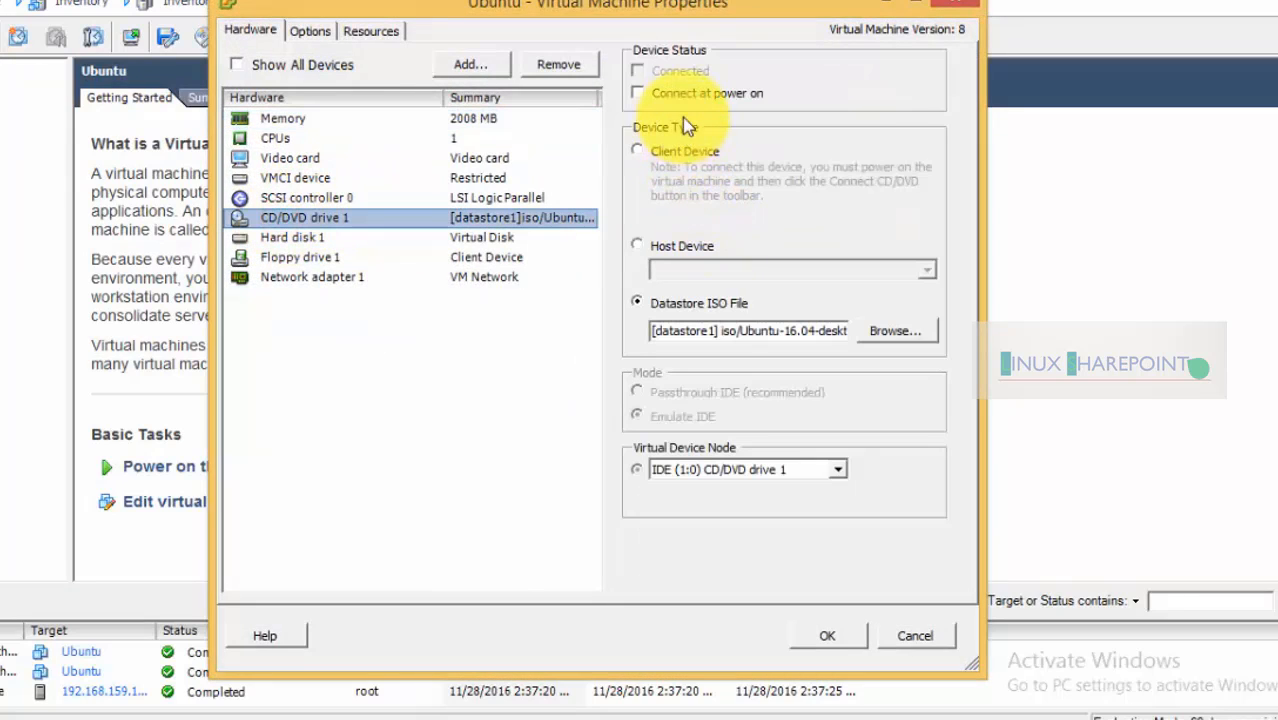
left_click(638, 93)
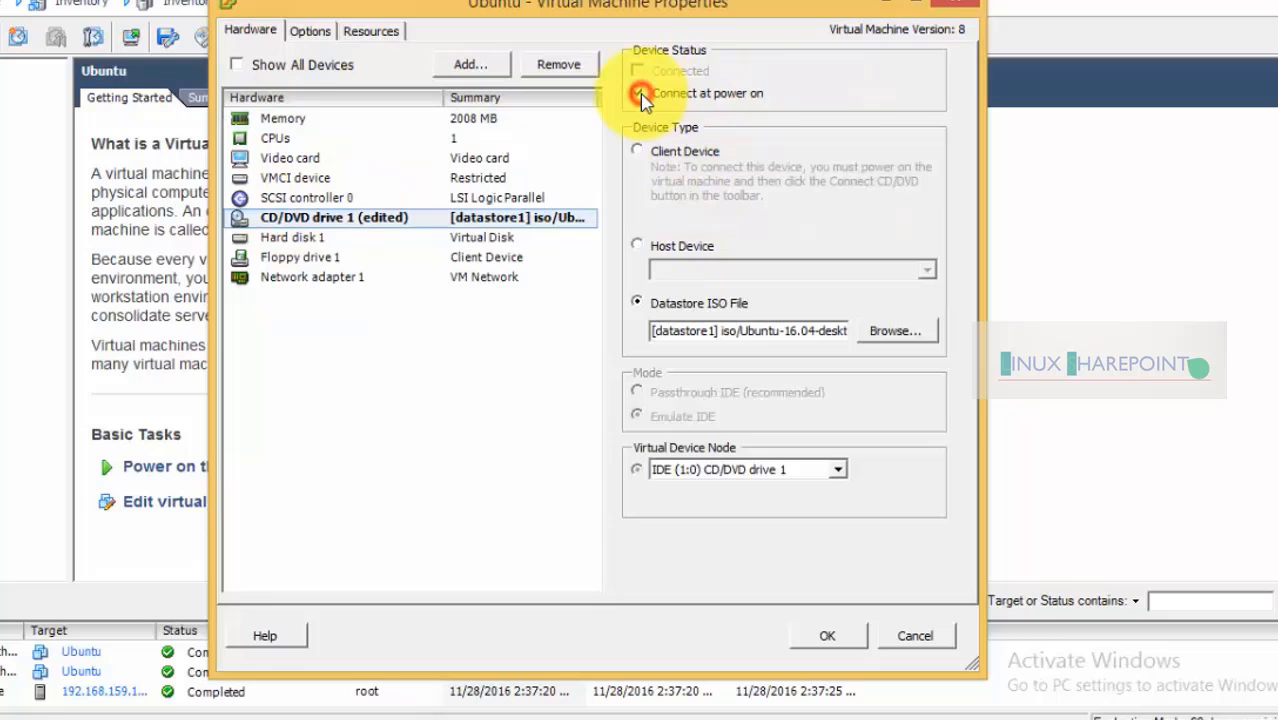
left_click(827, 636)
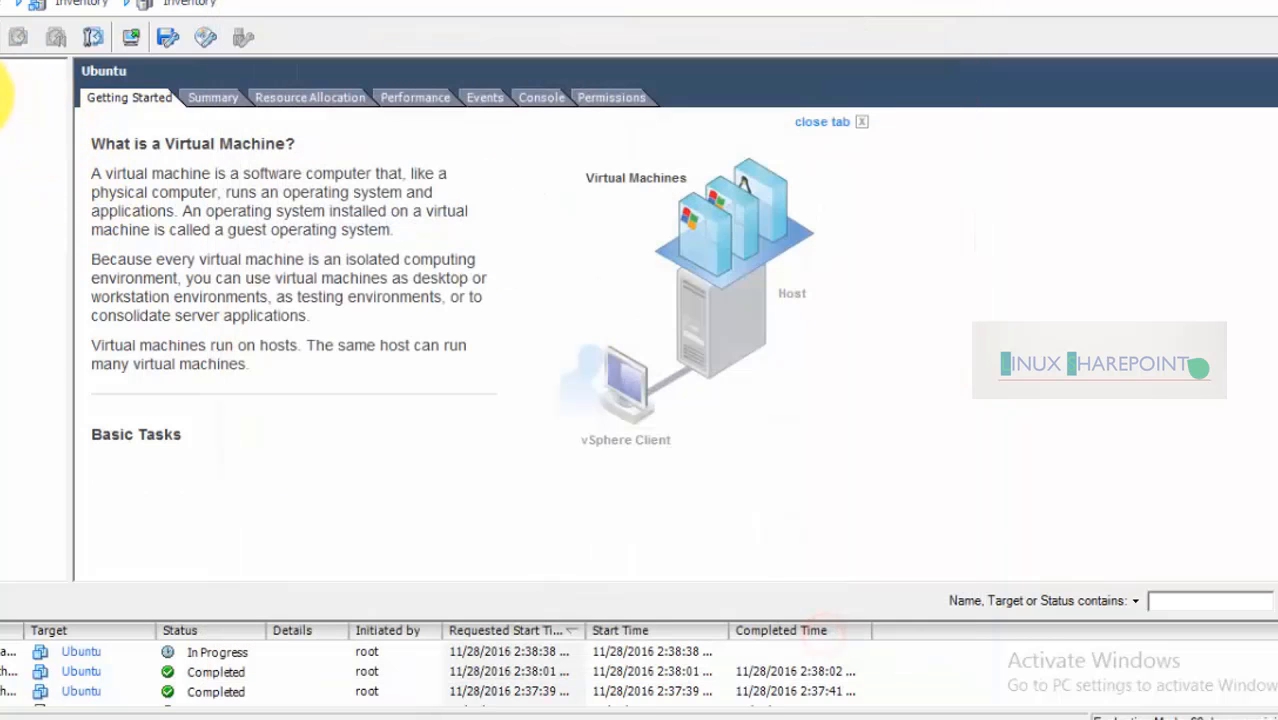
Open a console for the Ubuntu VM and power it on
right_click(4, 90)
left_click(58, 163)
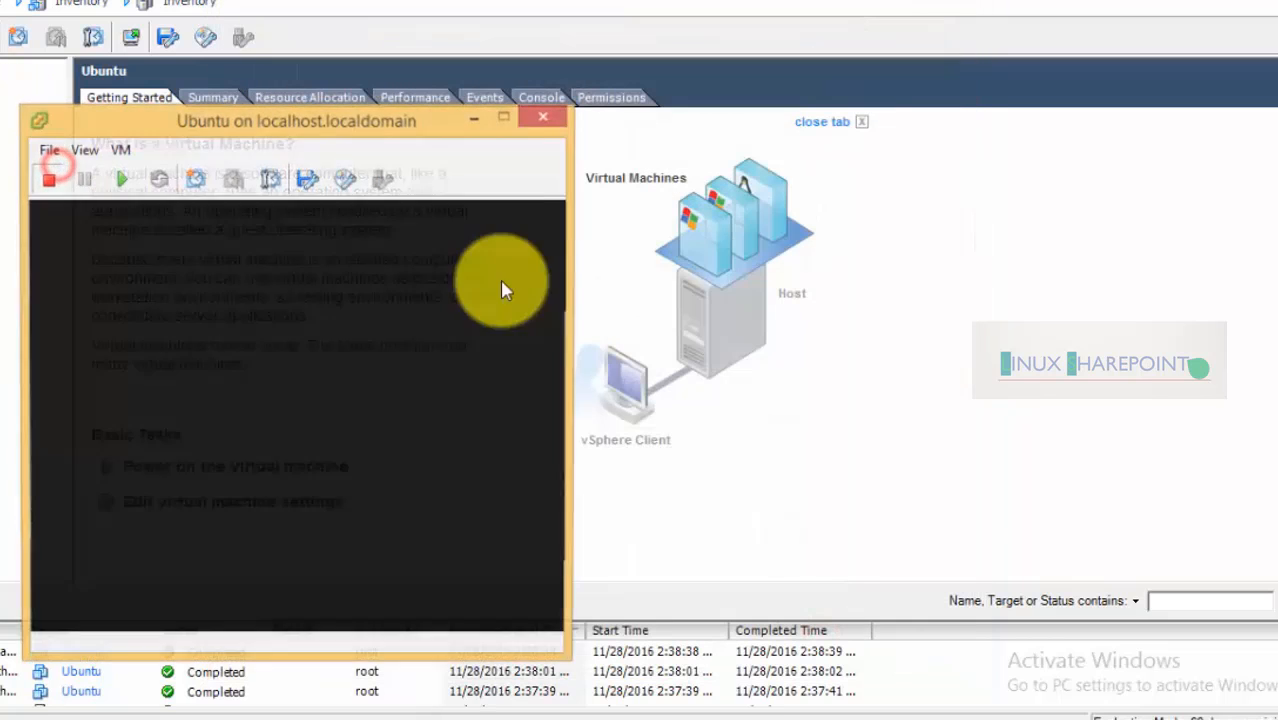
left_click_drag(399, 130, 807, 2)
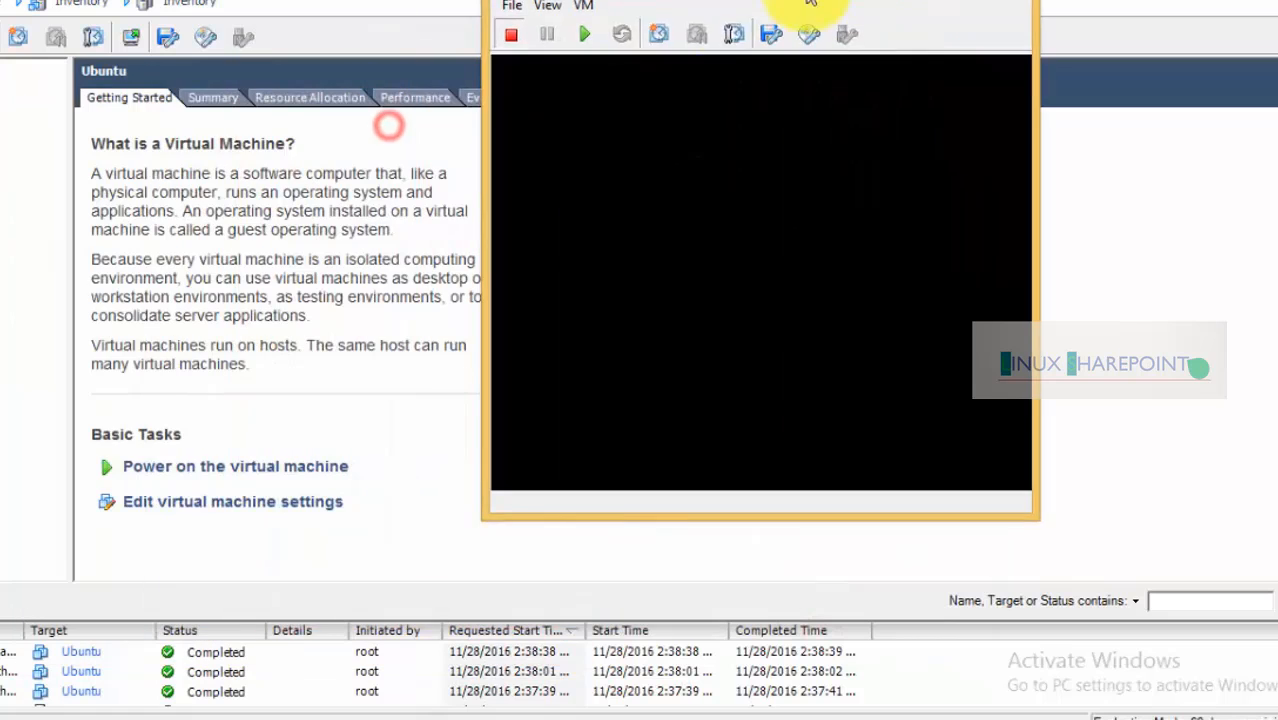
left_click(582, 37)
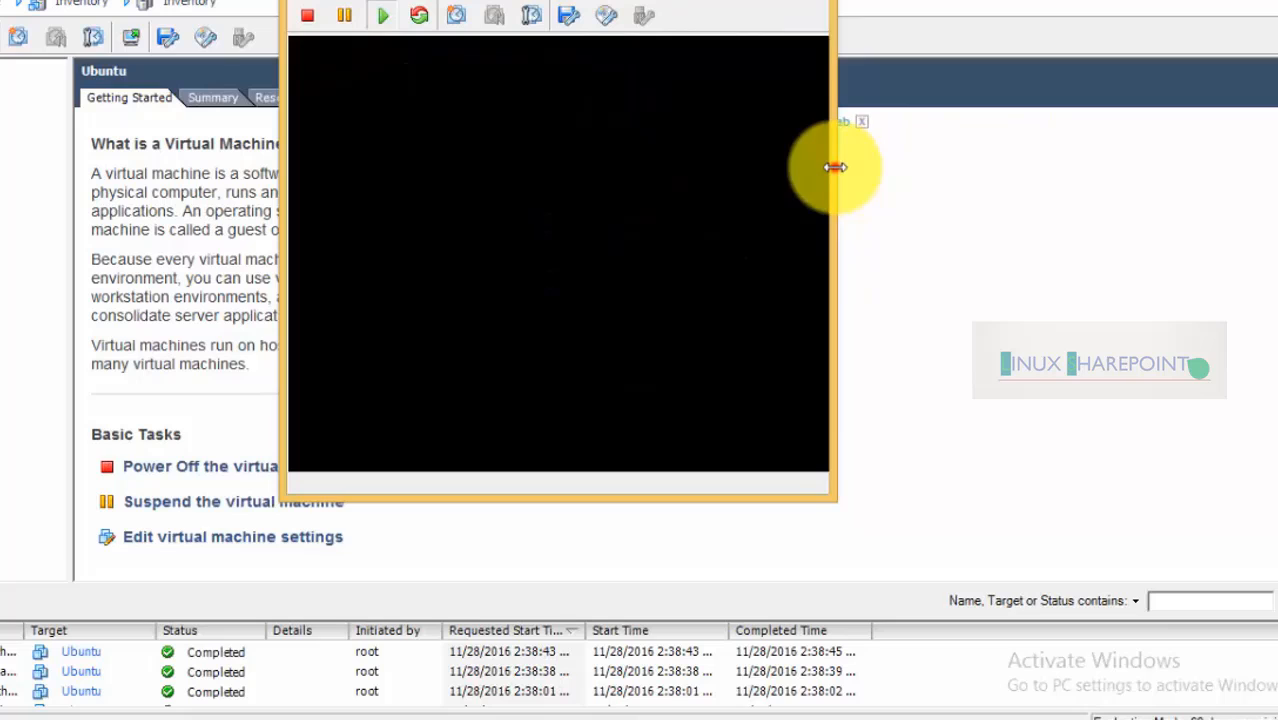
Enlarge and reposition the console window, autofitting it to the guest screen
left_click_drag(835, 167, 1277, 296)
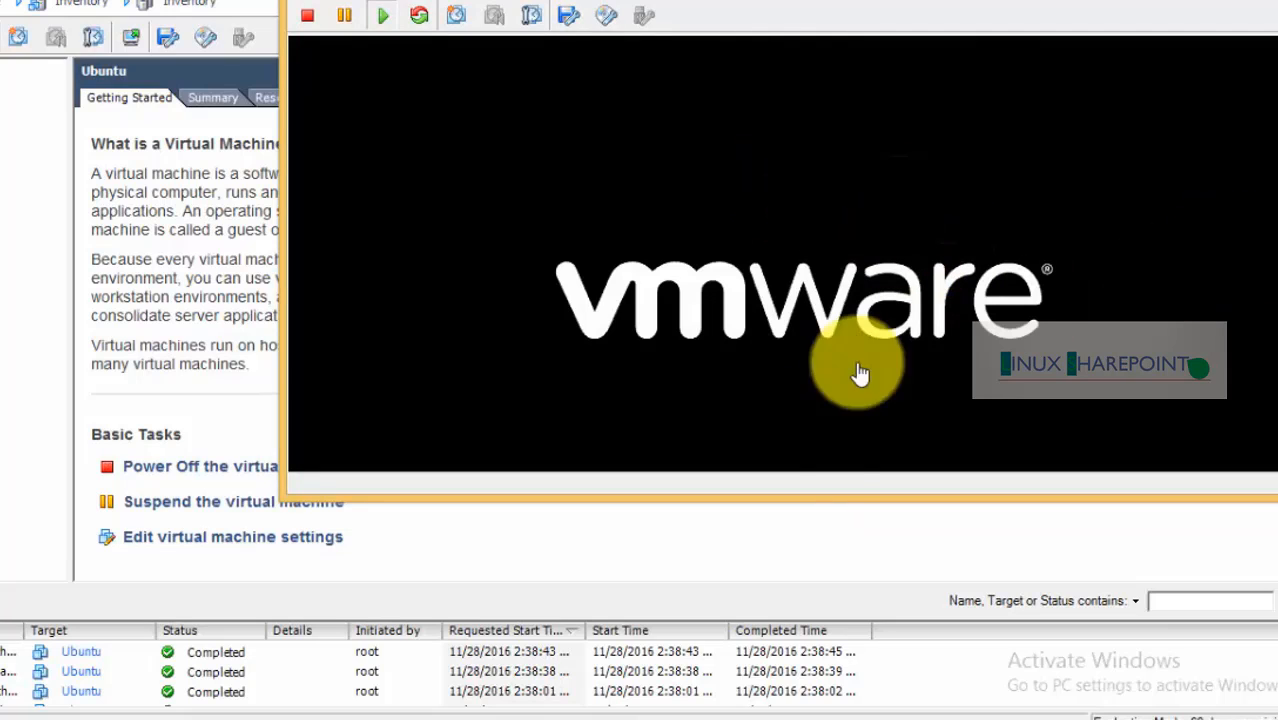
left_click_drag(836, 498, 795, 710)
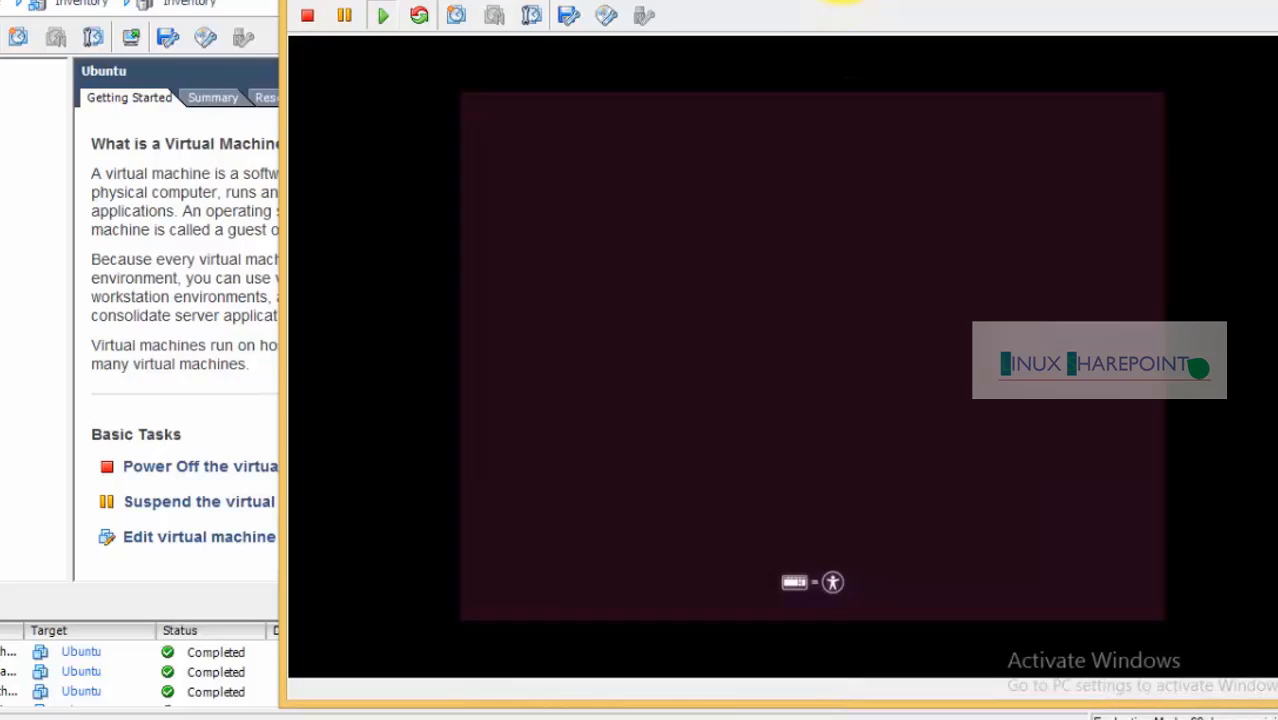
left_click_drag(844, 1, 626, 1)
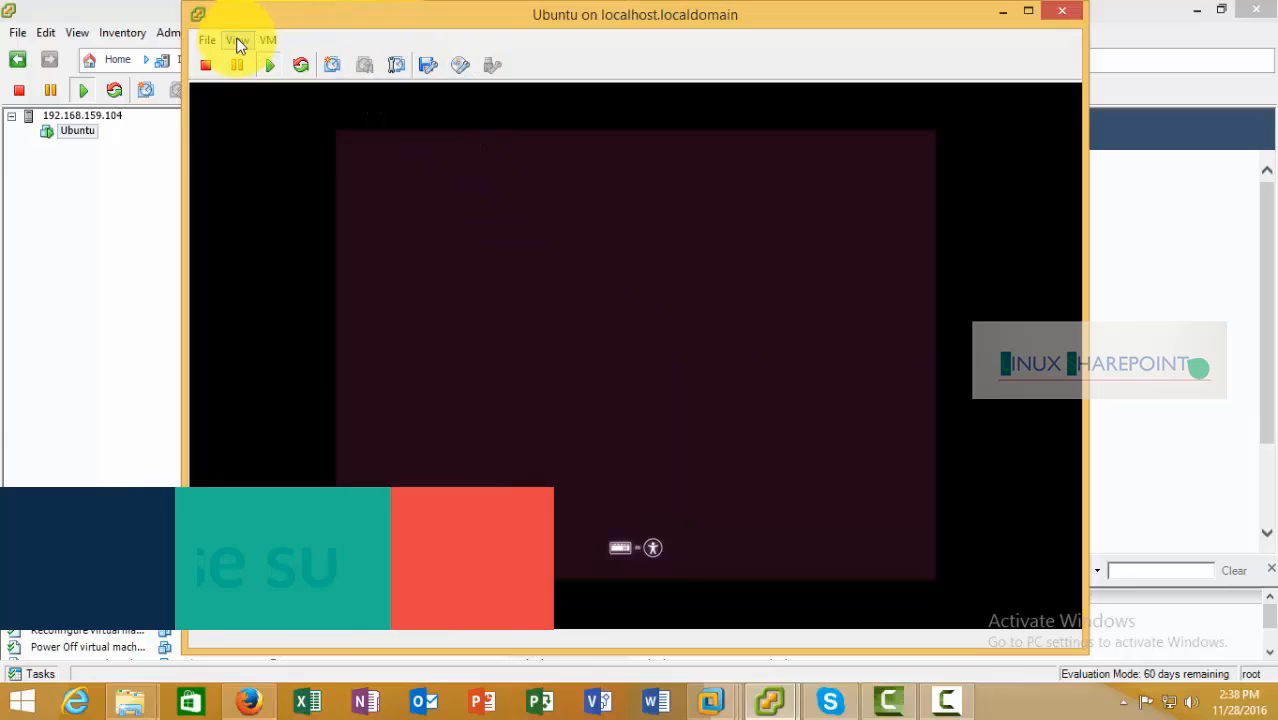
left_click(238, 40)
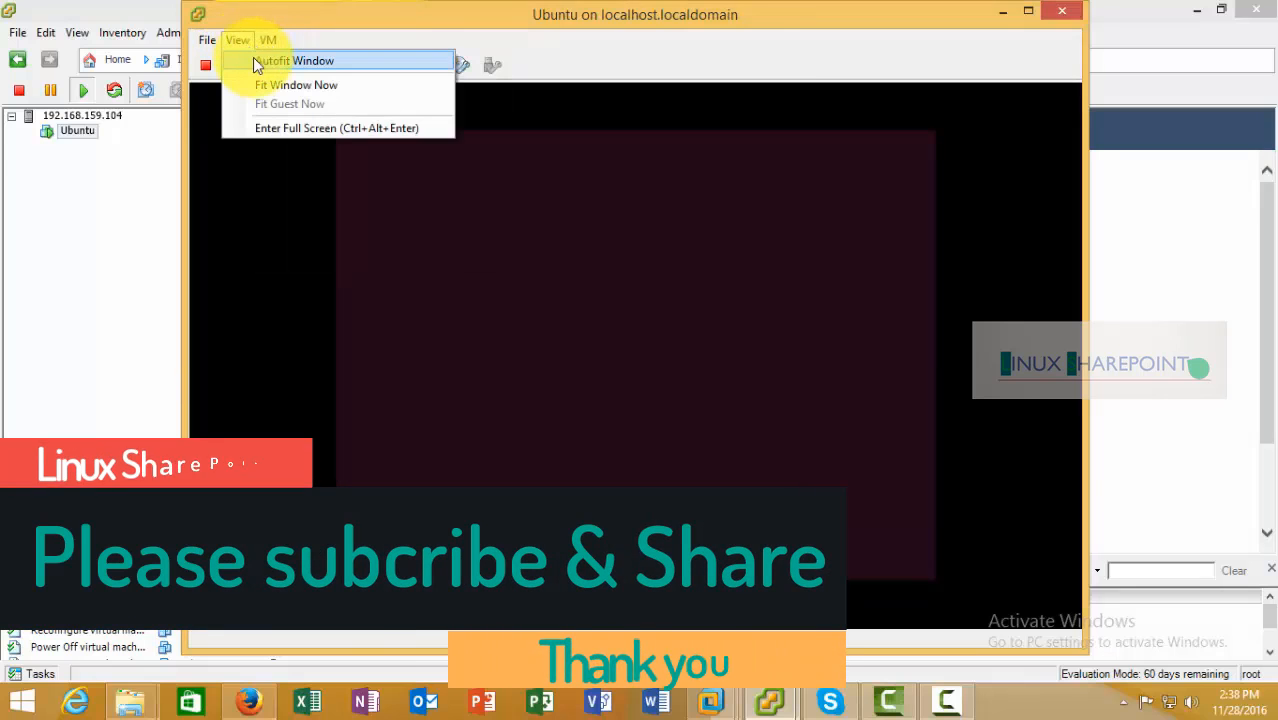
left_click(255, 61)
left_click_drag(499, 23, 668, 55)
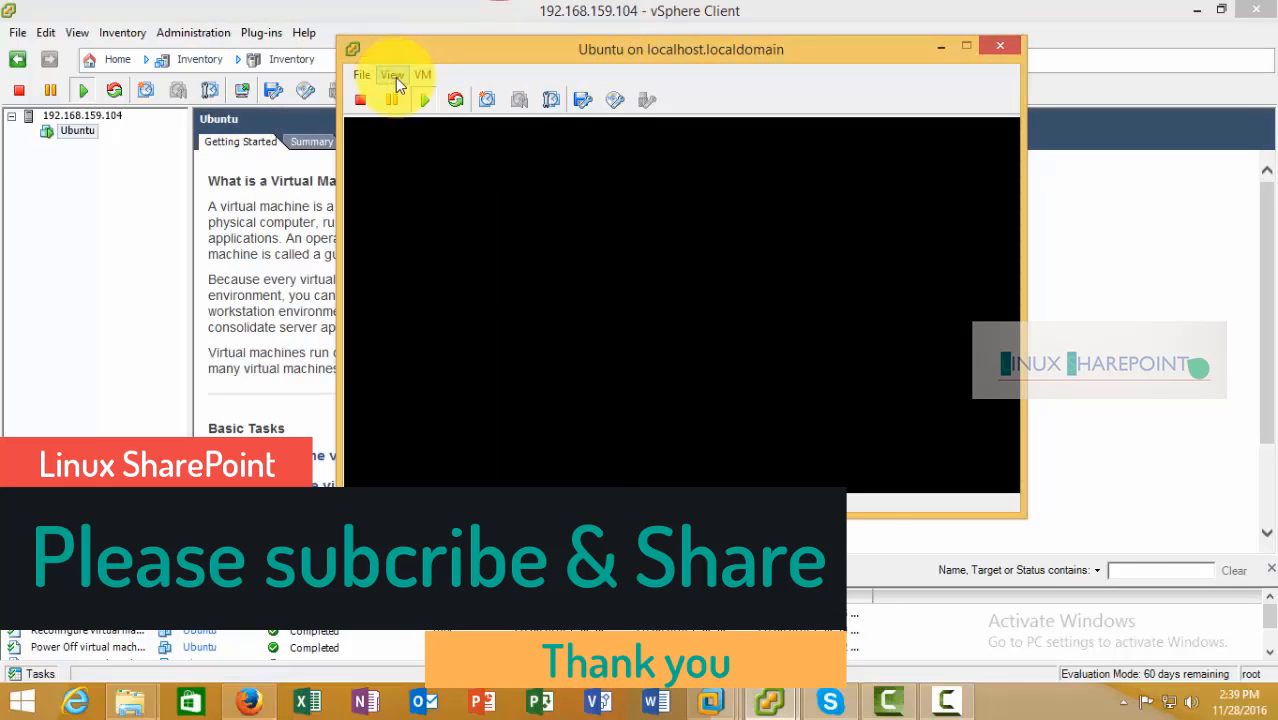
left_click(393, 76)
Enter full-screen console mode, suppressing the notice, and give the VM input control
left_click(452, 158)
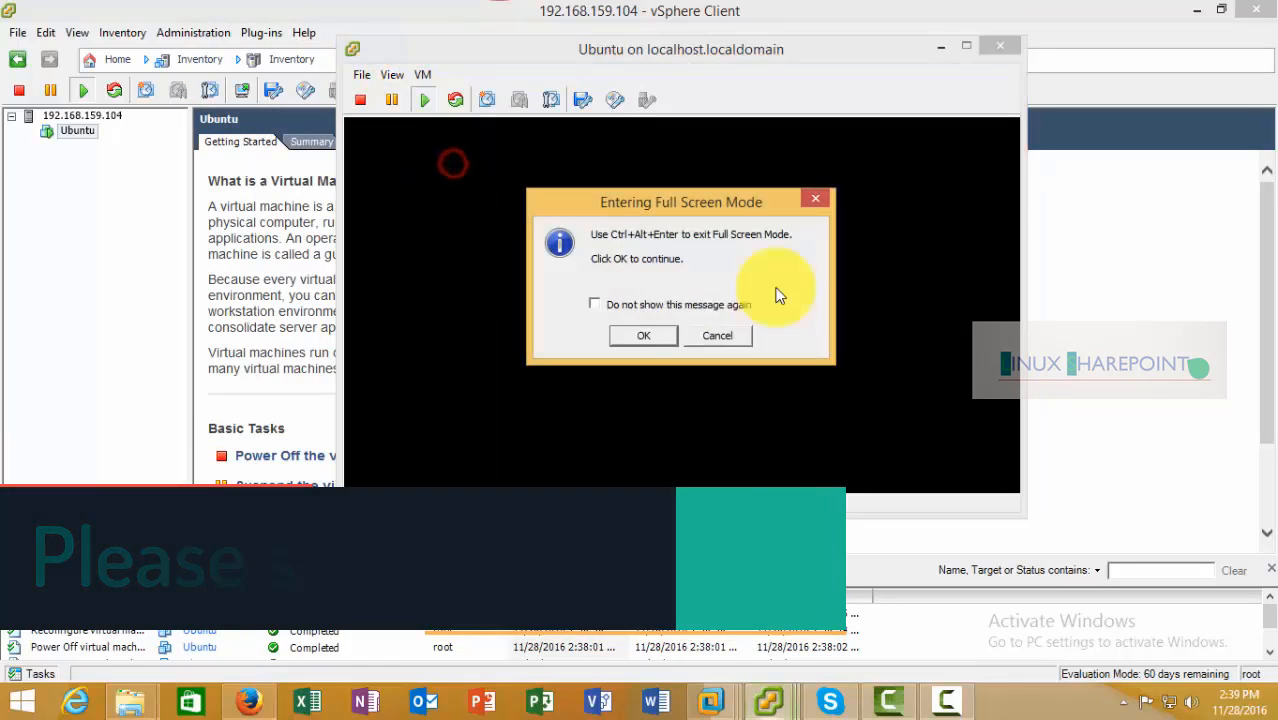
left_click(595, 303)
left_click(643, 335)
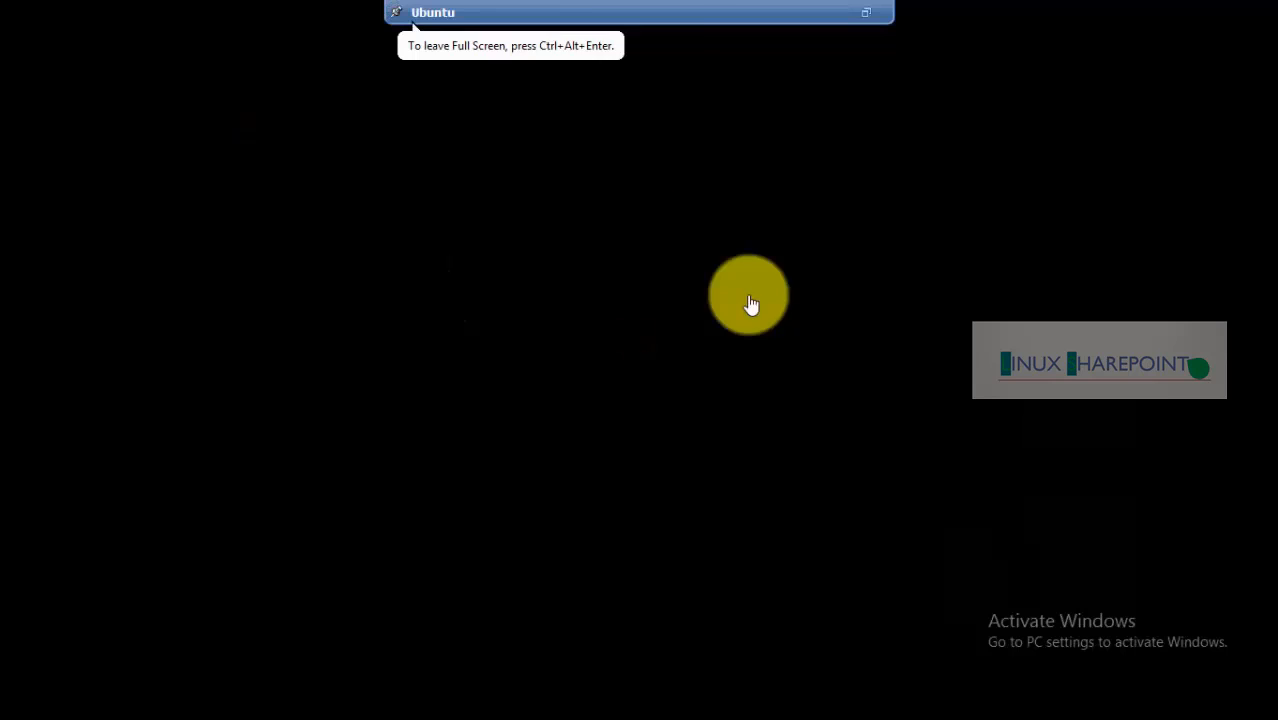
left_click(541, 348)
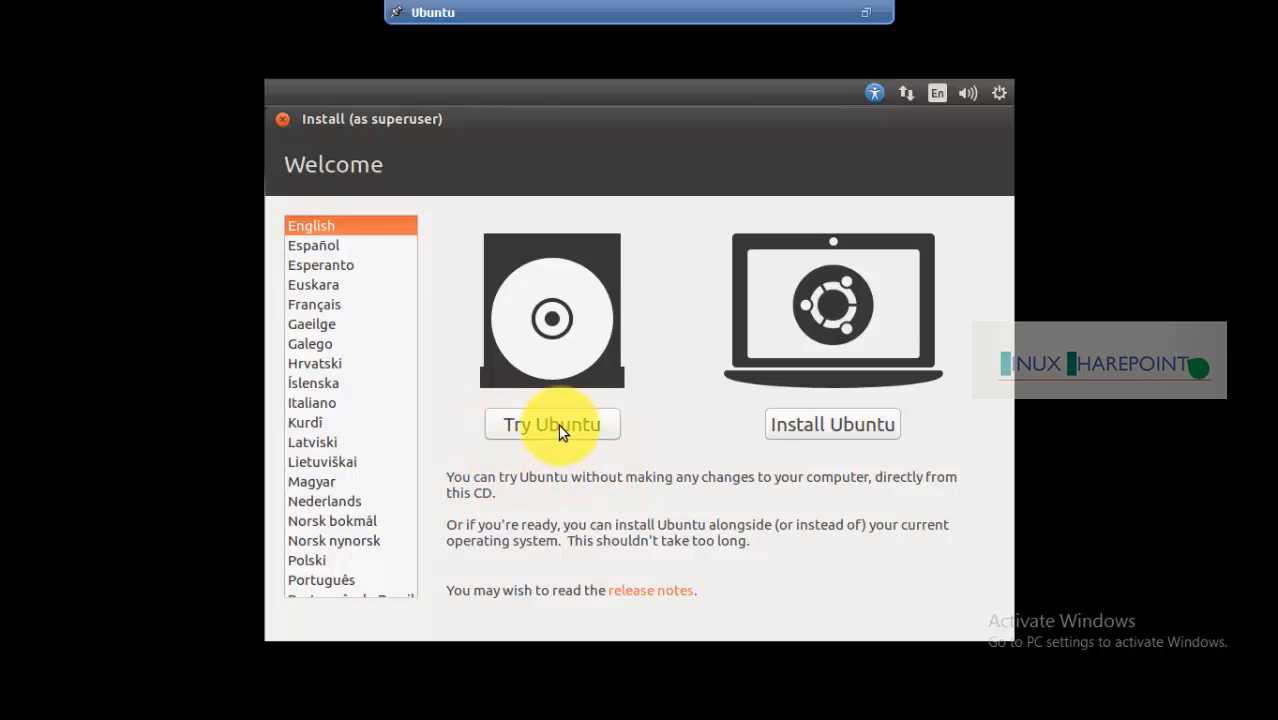
Reposition the installer window and choose Install Ubuntu with English selected
left_click_drag(503, 122, 674, 208)
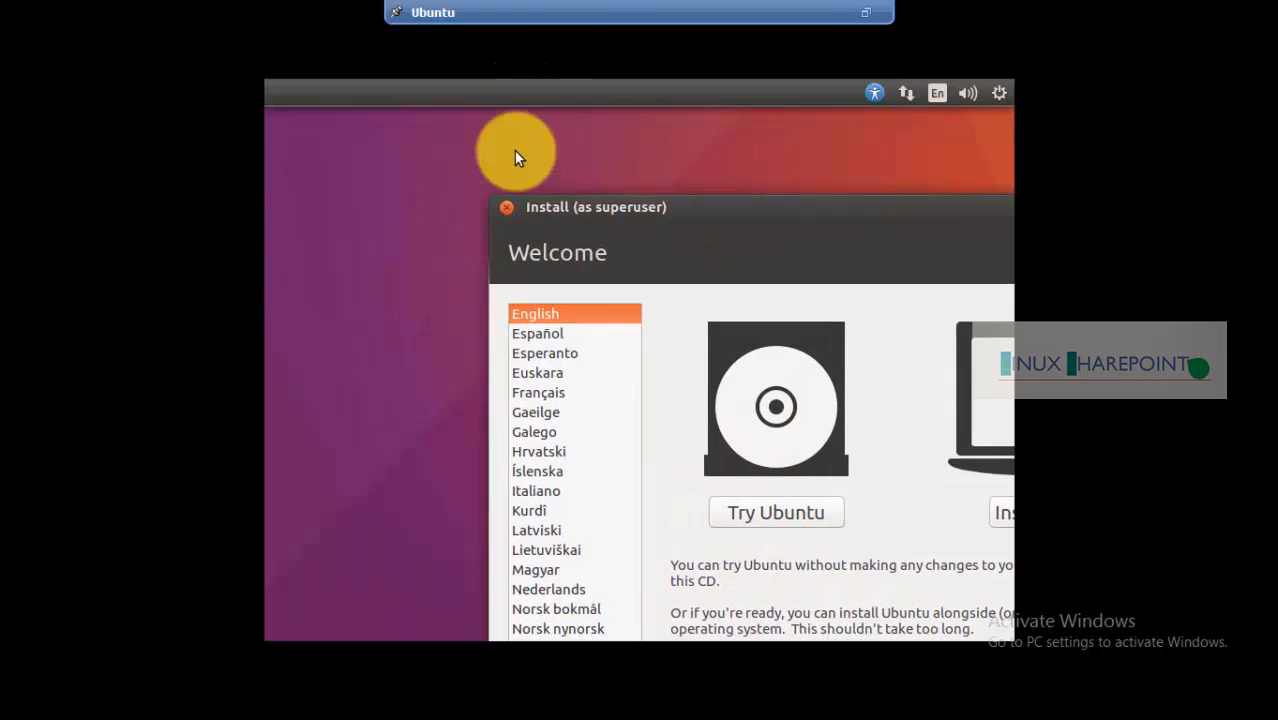
left_click_drag(757, 205, 594, 127)
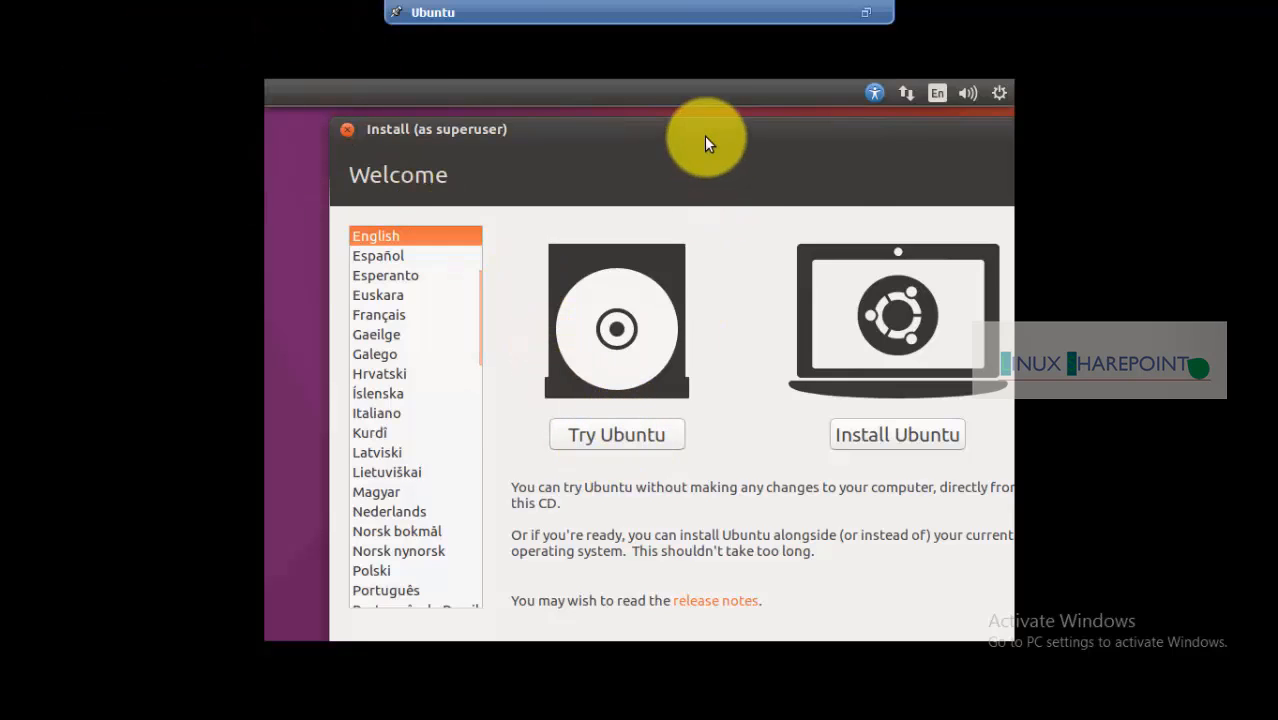
left_click_drag(704, 135, 633, 131)
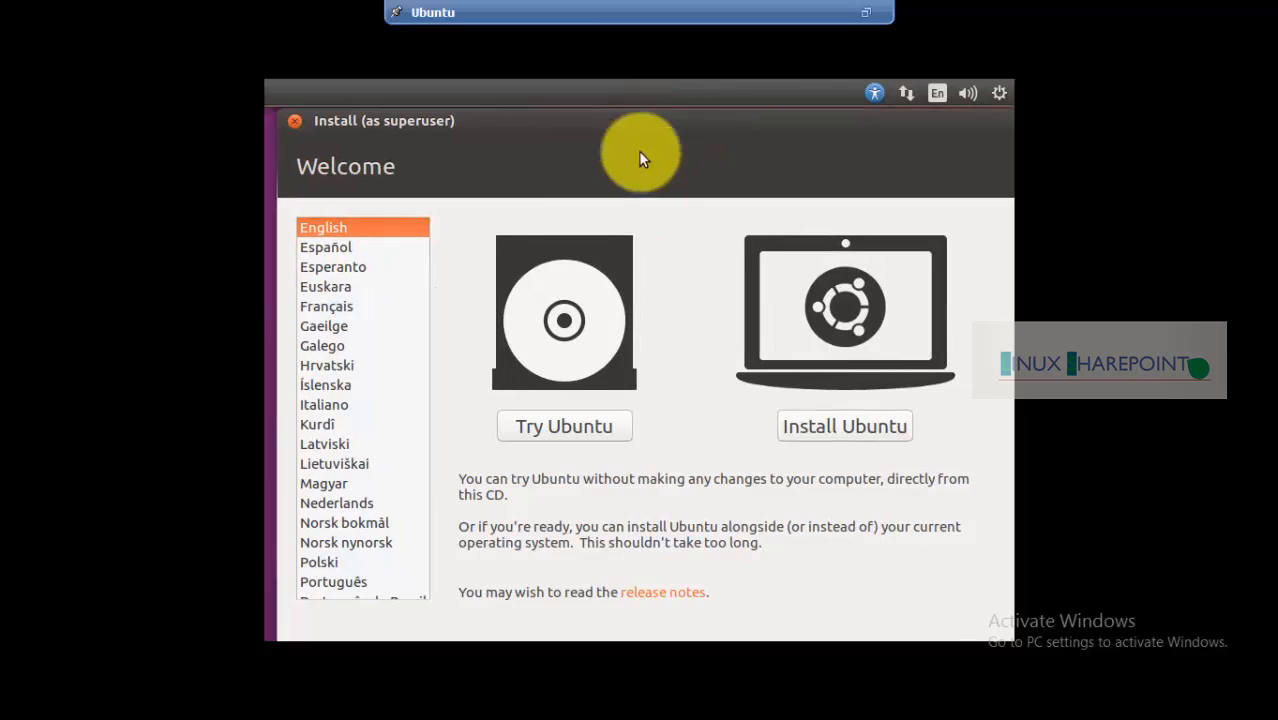
left_click(844, 426)
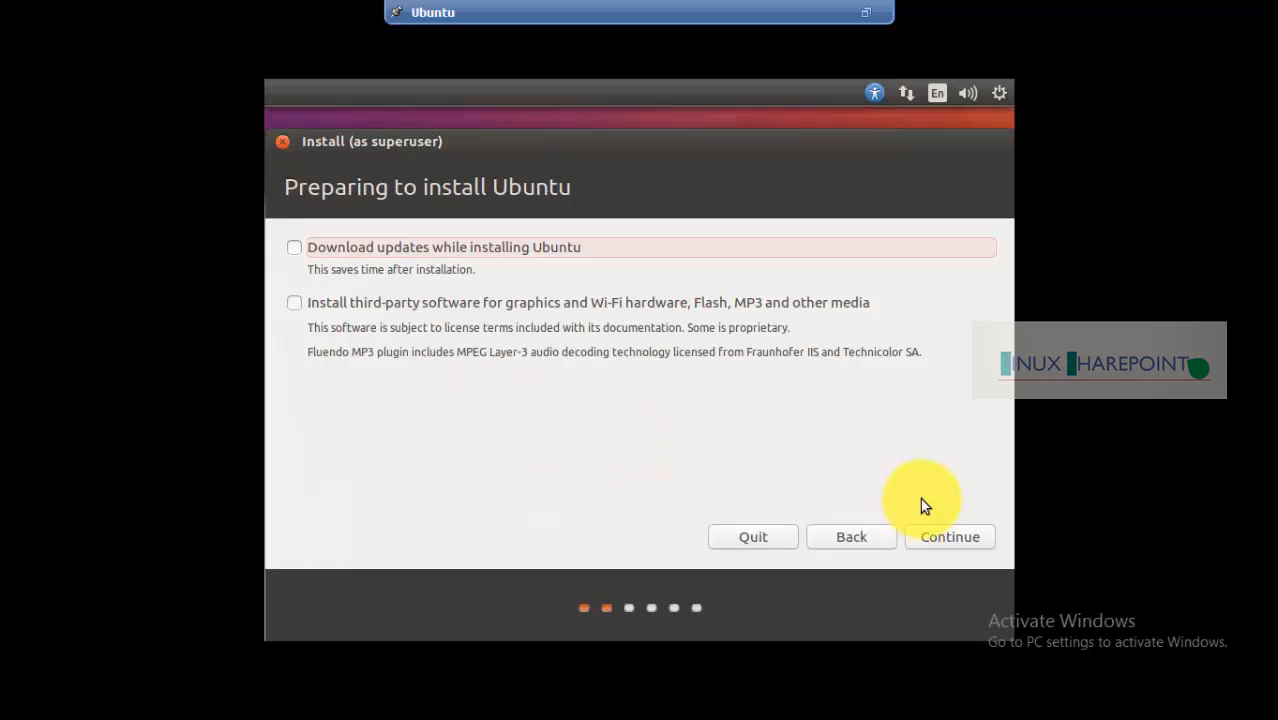
Continue past Preparing to install, choose 'Something else', and open the partition table
left_click(960, 540)
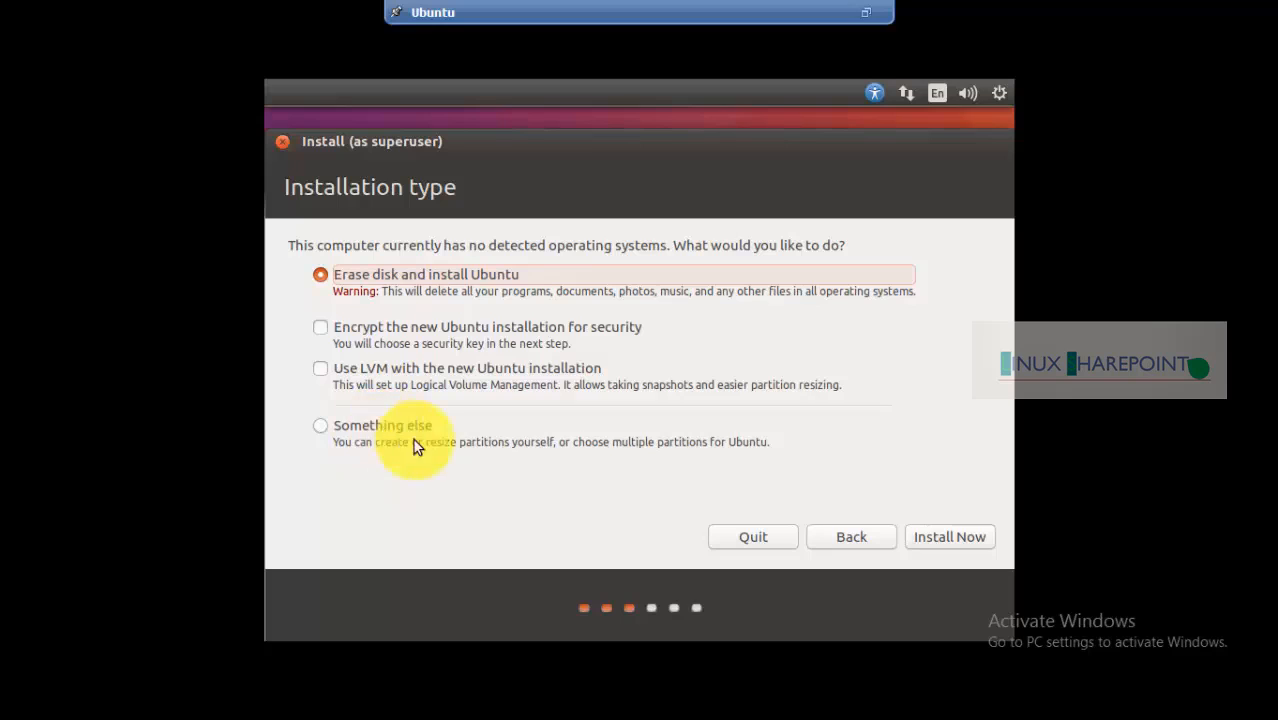
left_click(358, 430)
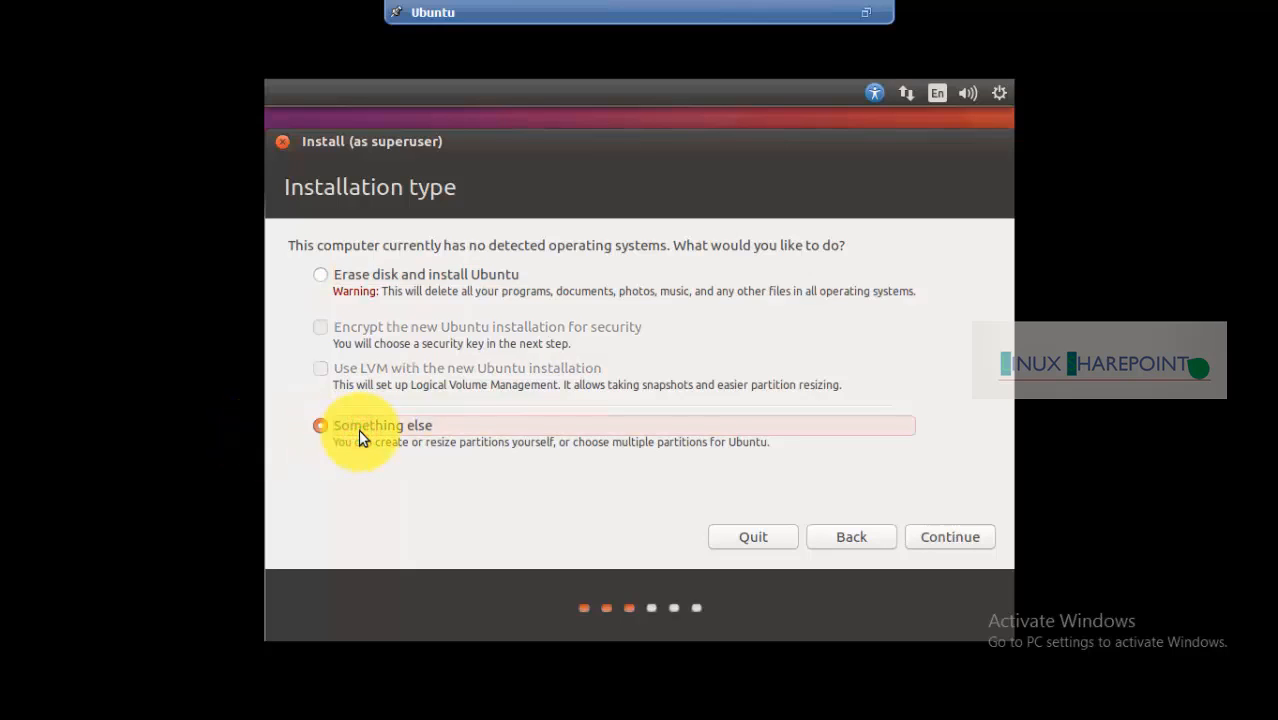
left_click(941, 541)
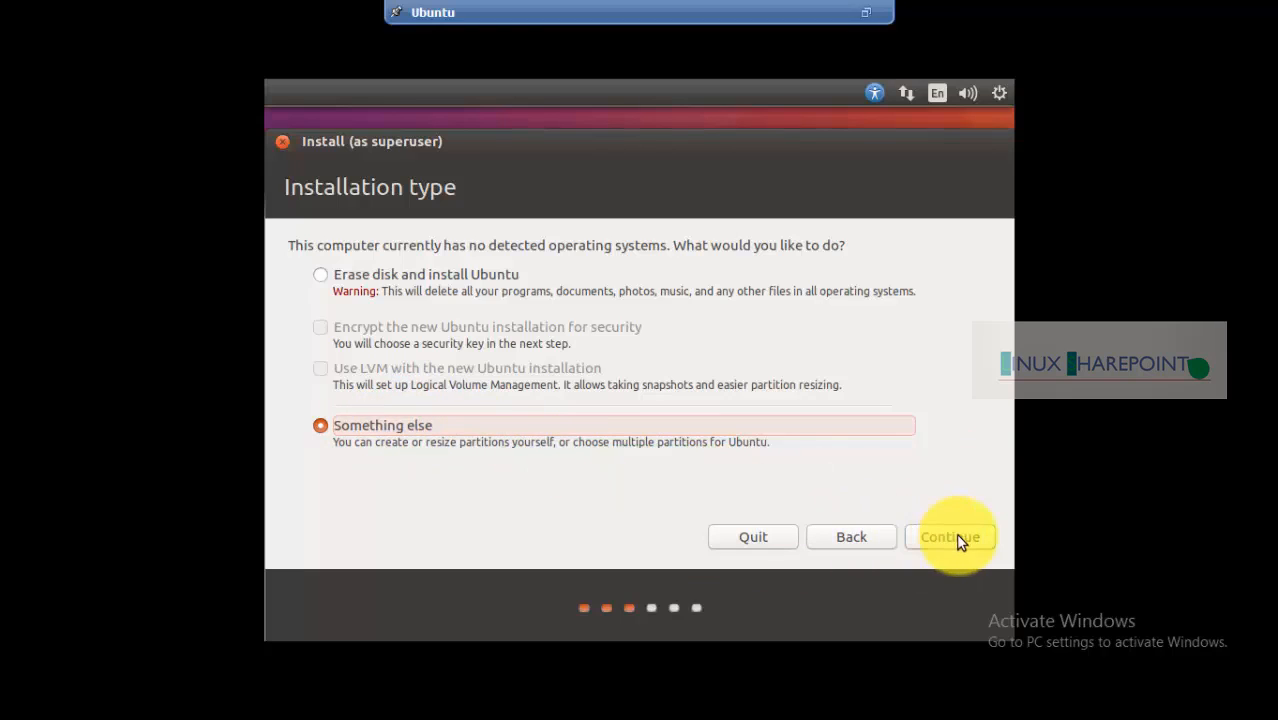
left_click(963, 537)
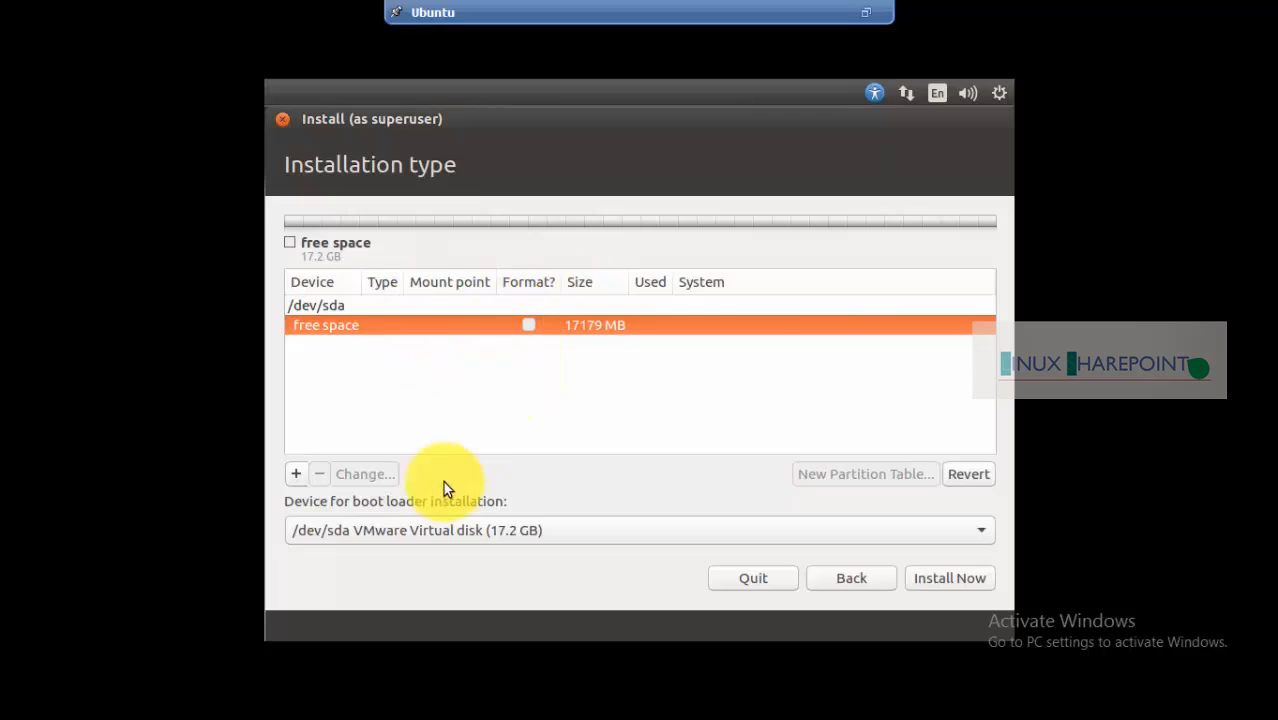
Add a 200 MB partition mounted at /boot from the free space, becoming /dev/sda1
left_click(296, 476)
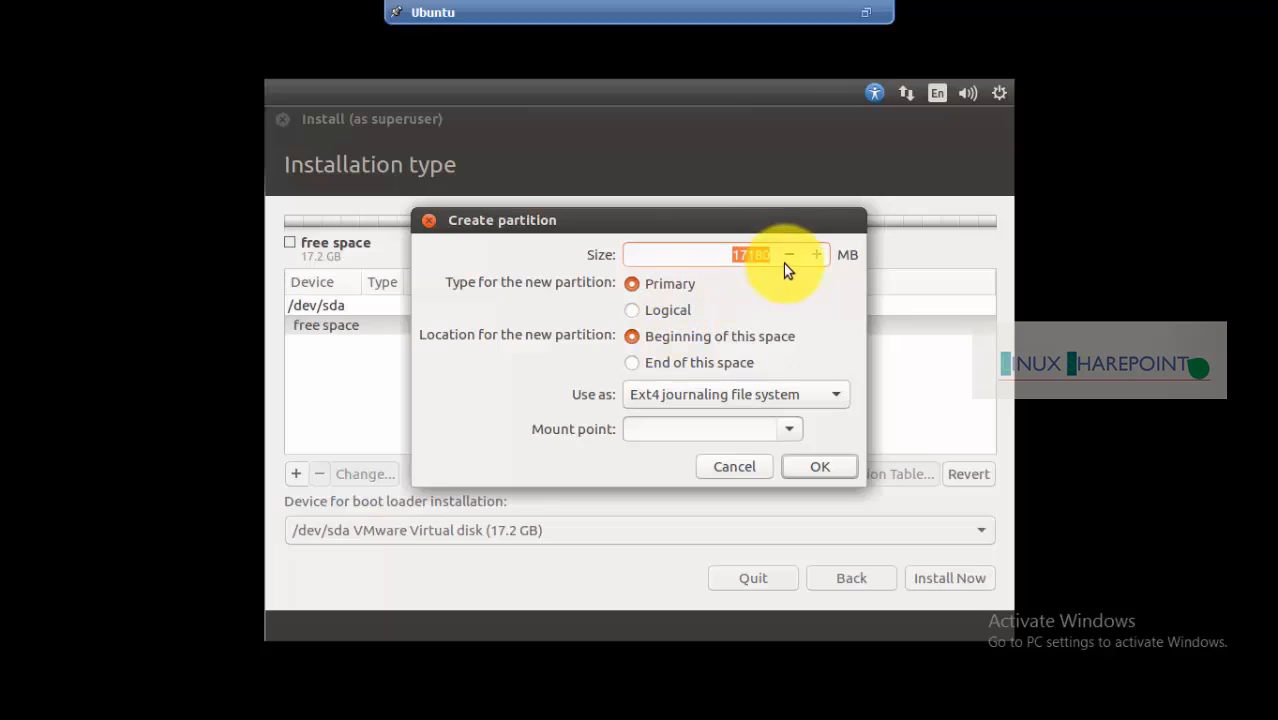
left_click_drag(766, 226, 819, 240)
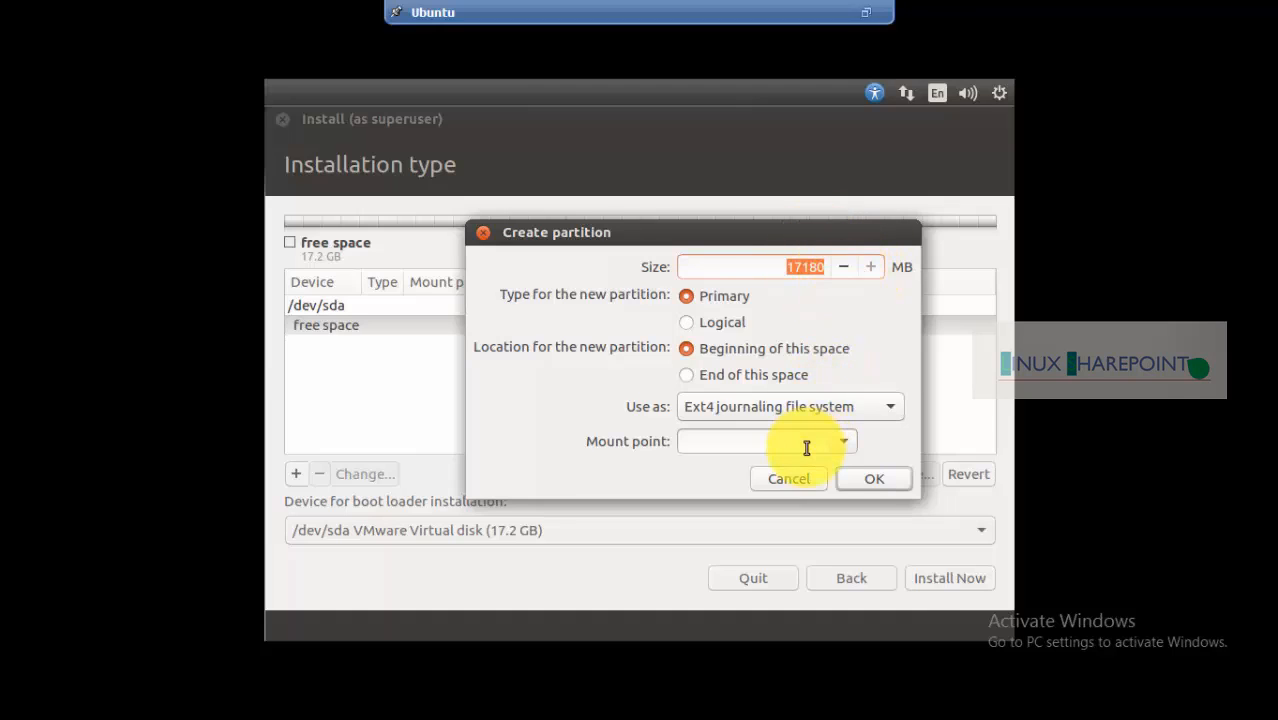
left_click(844, 439)
left_click(716, 451)
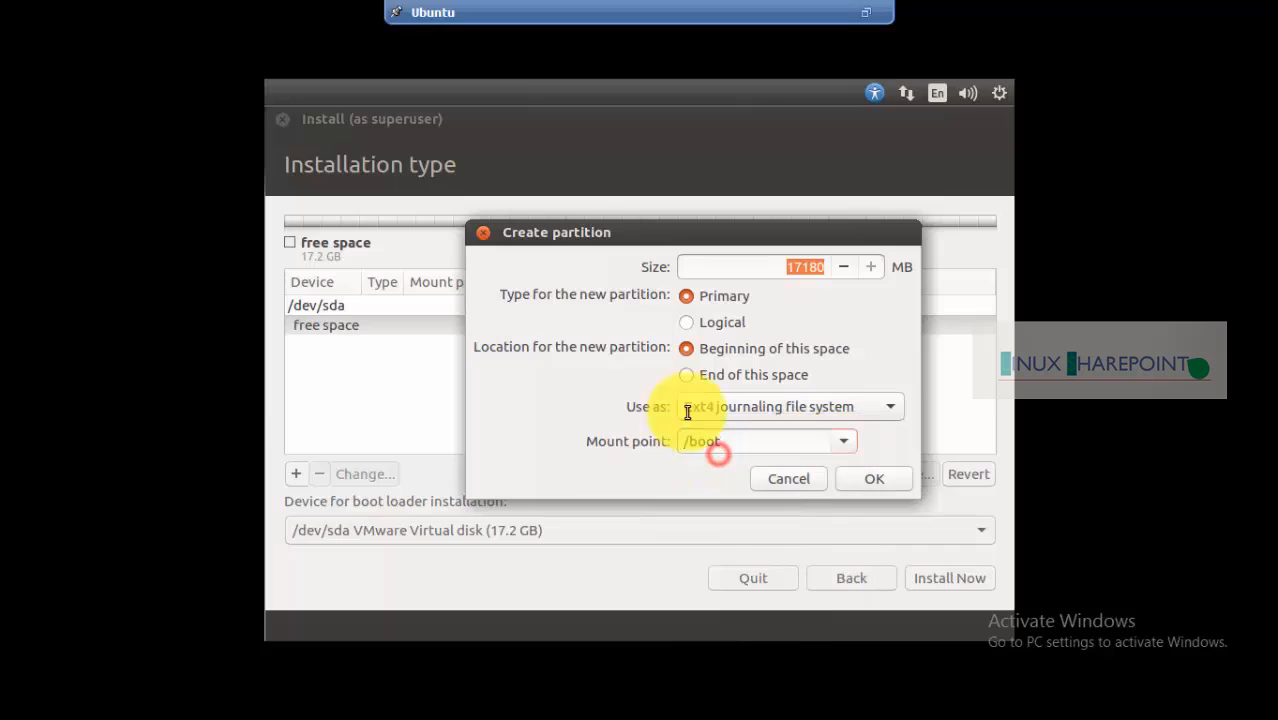
left_click(847, 267)
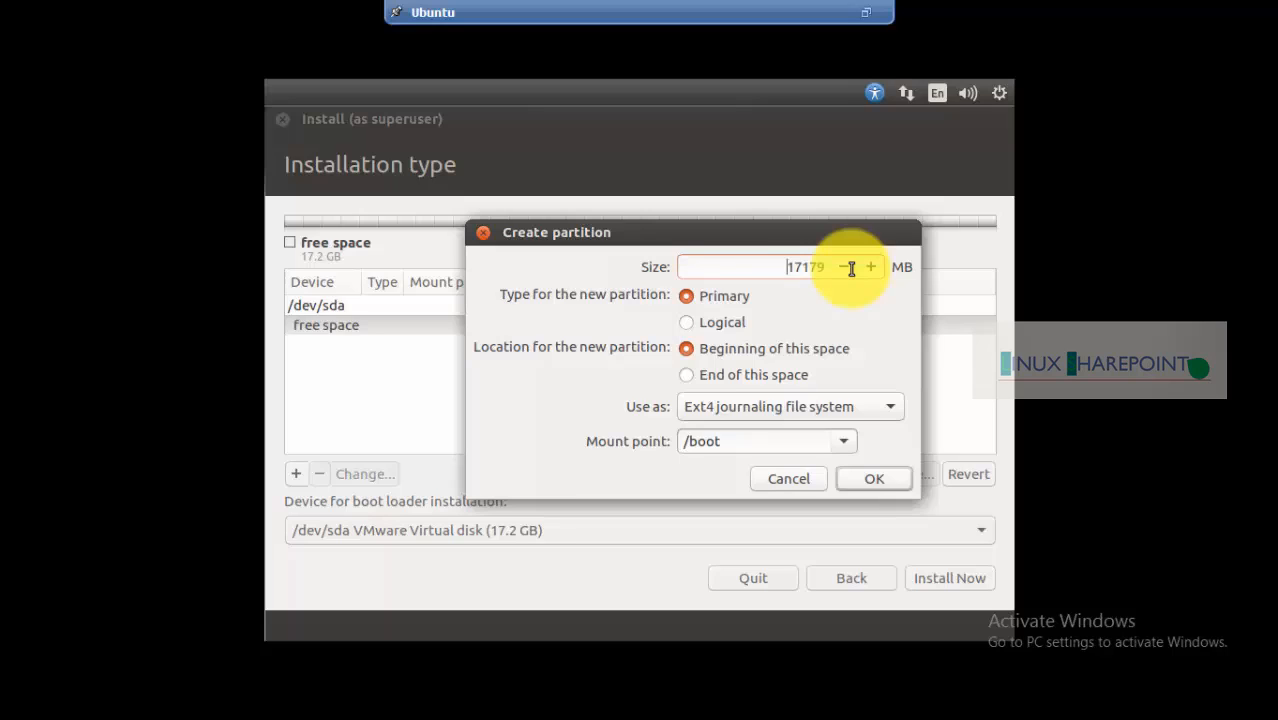
key("Delete")
key("Delete")
key("Delete")
key("Delete")
key("Delete")
type("200")
left_click(858, 474)
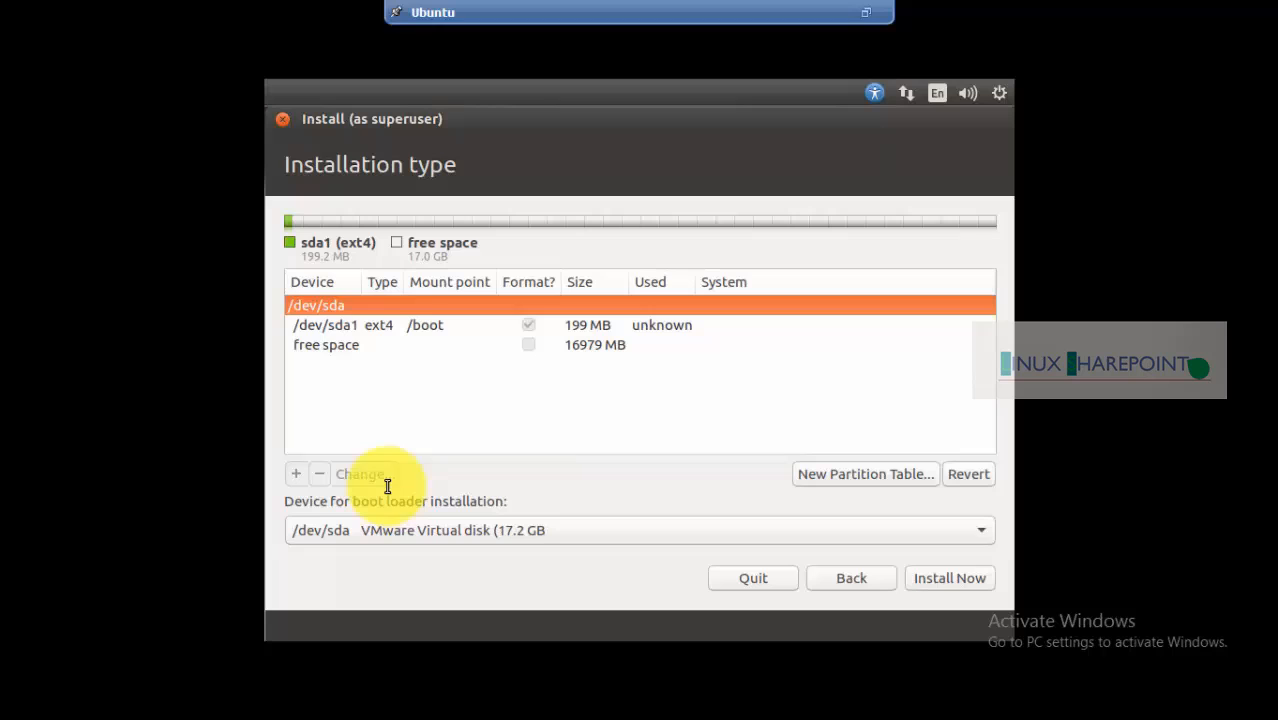
Add a 10000 MB ext4 partition mounted at / from the remaining free space
left_click(355, 344)
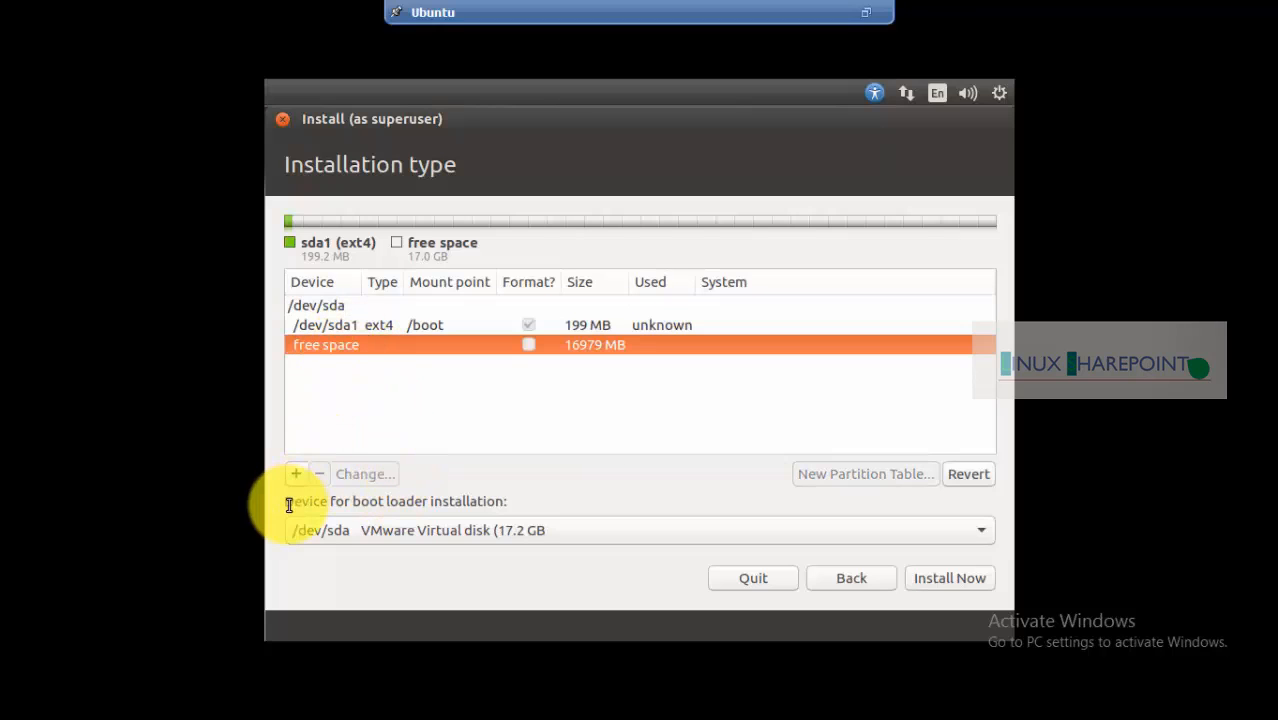
left_click(296, 474)
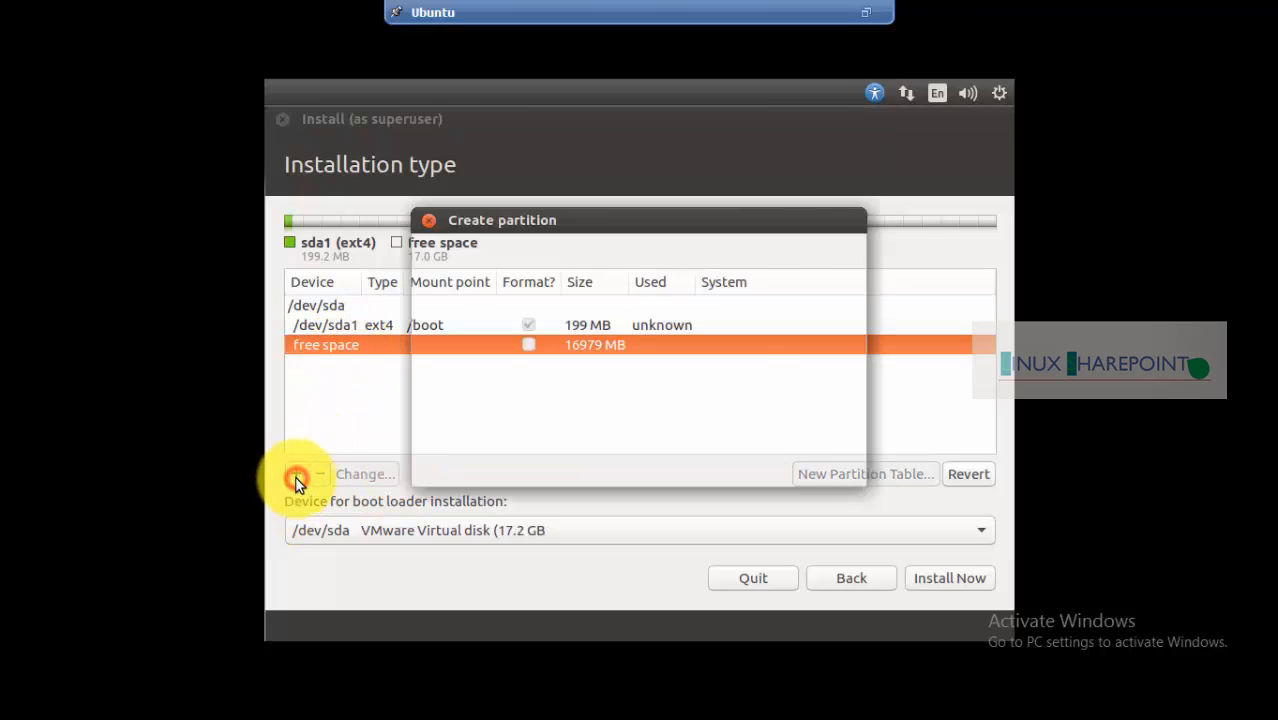
left_click(795, 416)
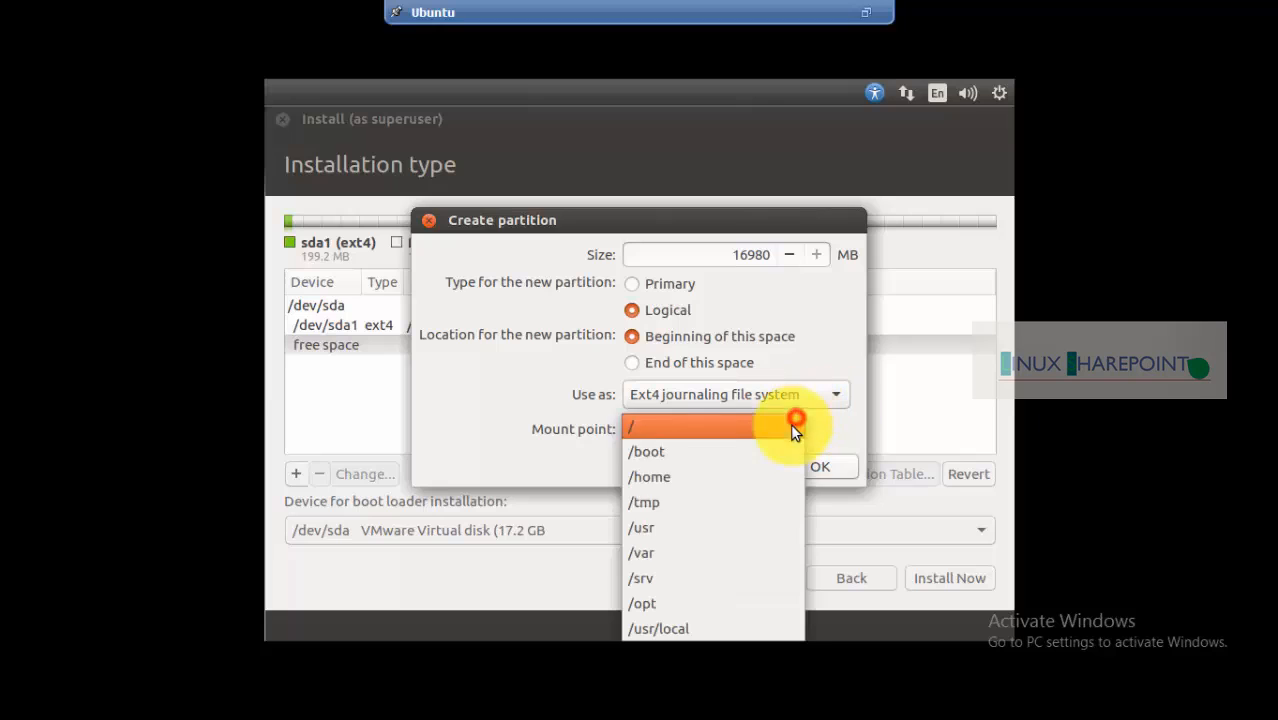
left_click(640, 433)
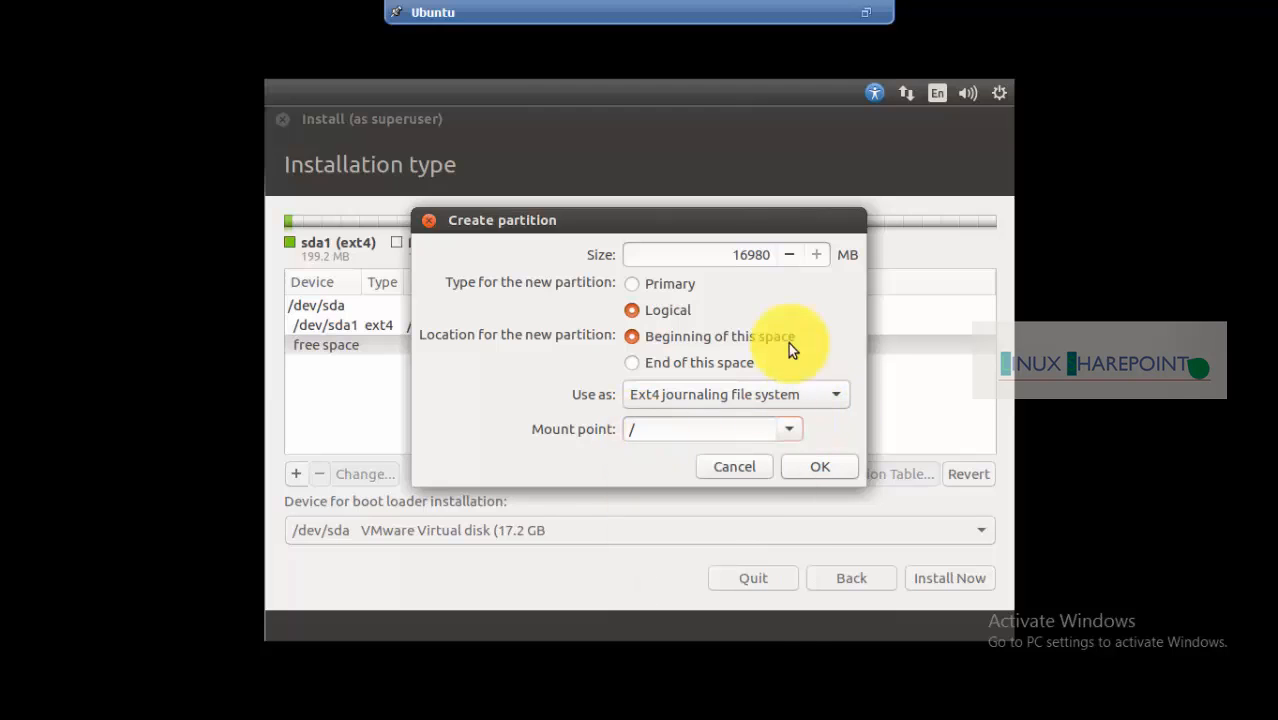
double_click(749, 254)
left_click_drag(749, 254, 708, 254)
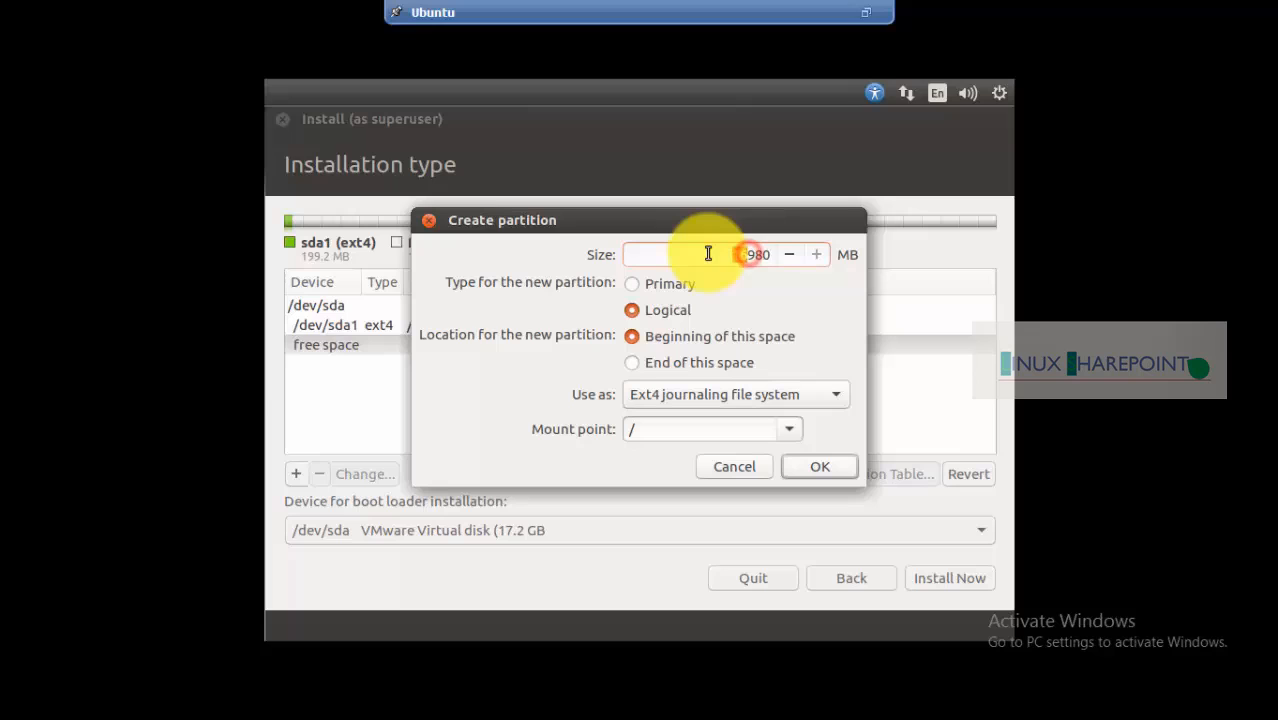
type("10")
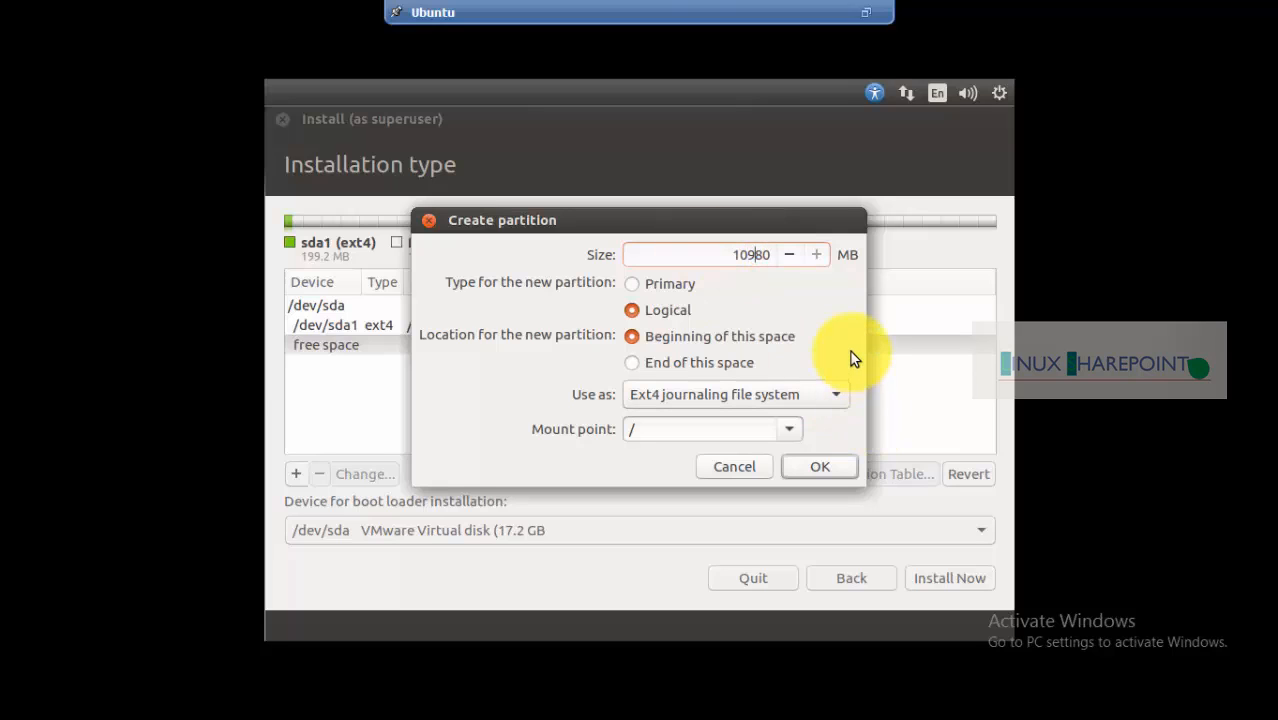
key("Delete")
type("00")
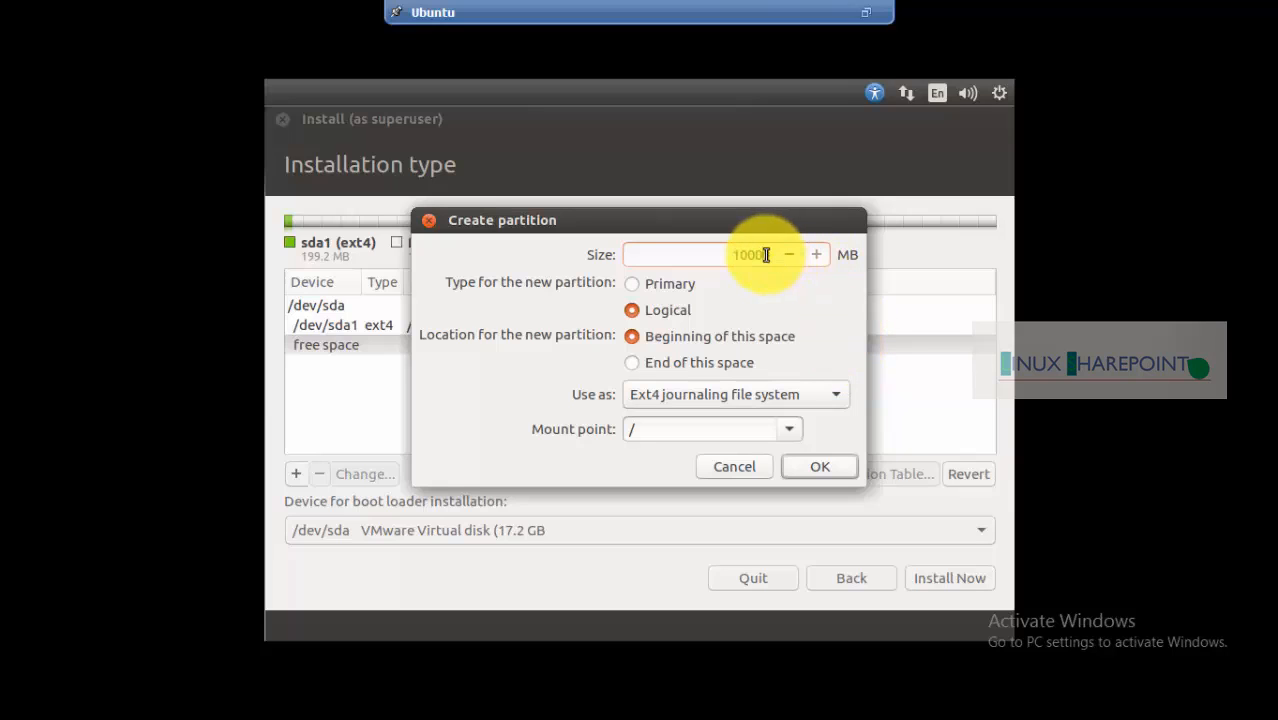
key("Delete")
type("0")
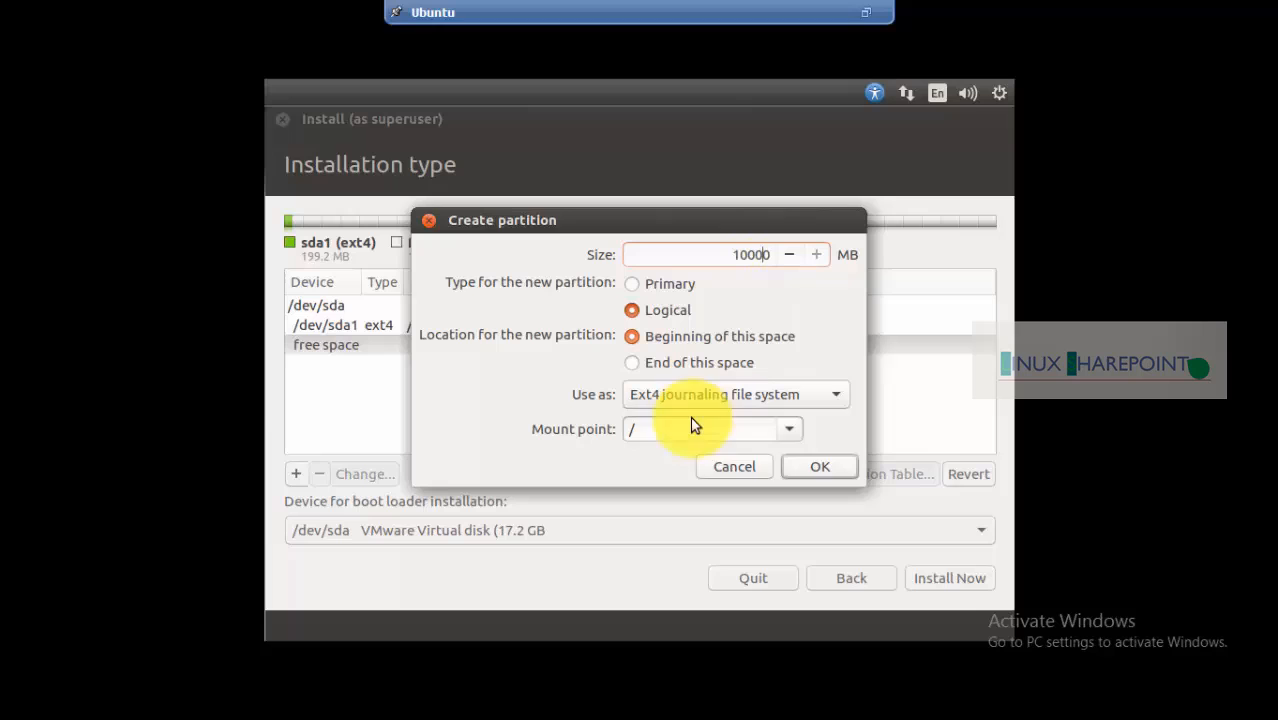
left_click(821, 470)
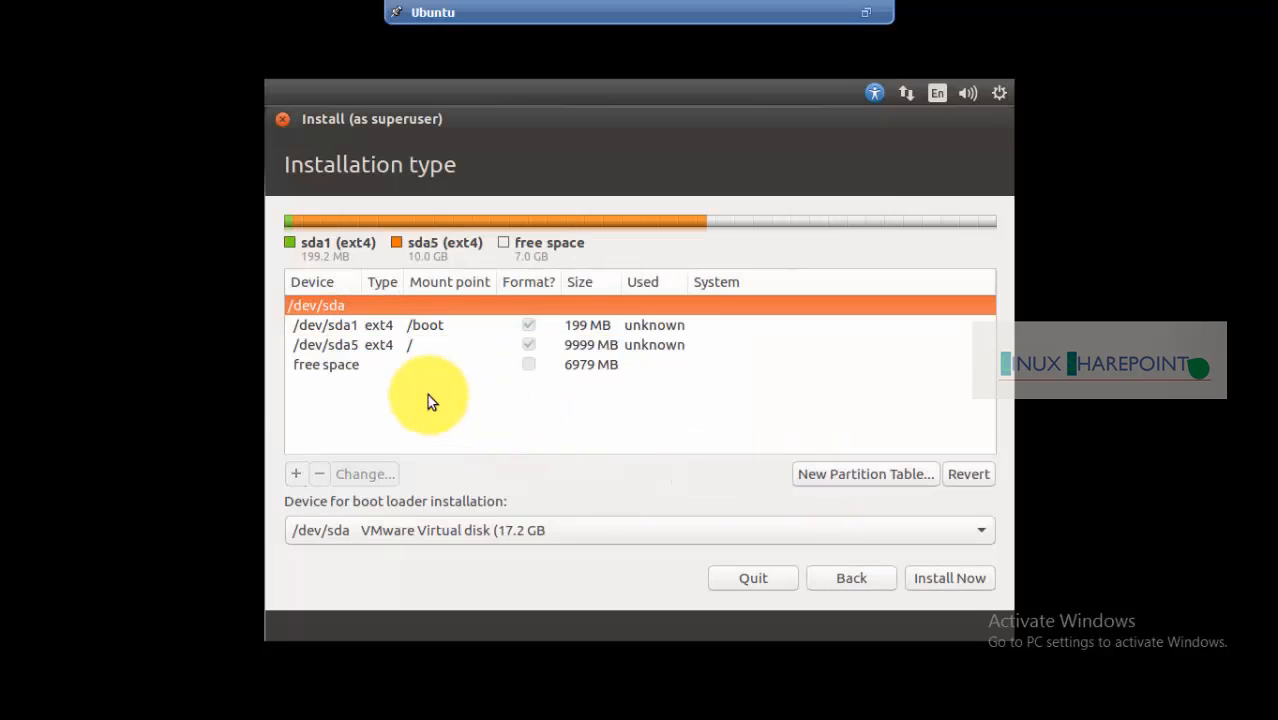
Create a 2048 MB swap area from the last free space
left_click(350, 365)
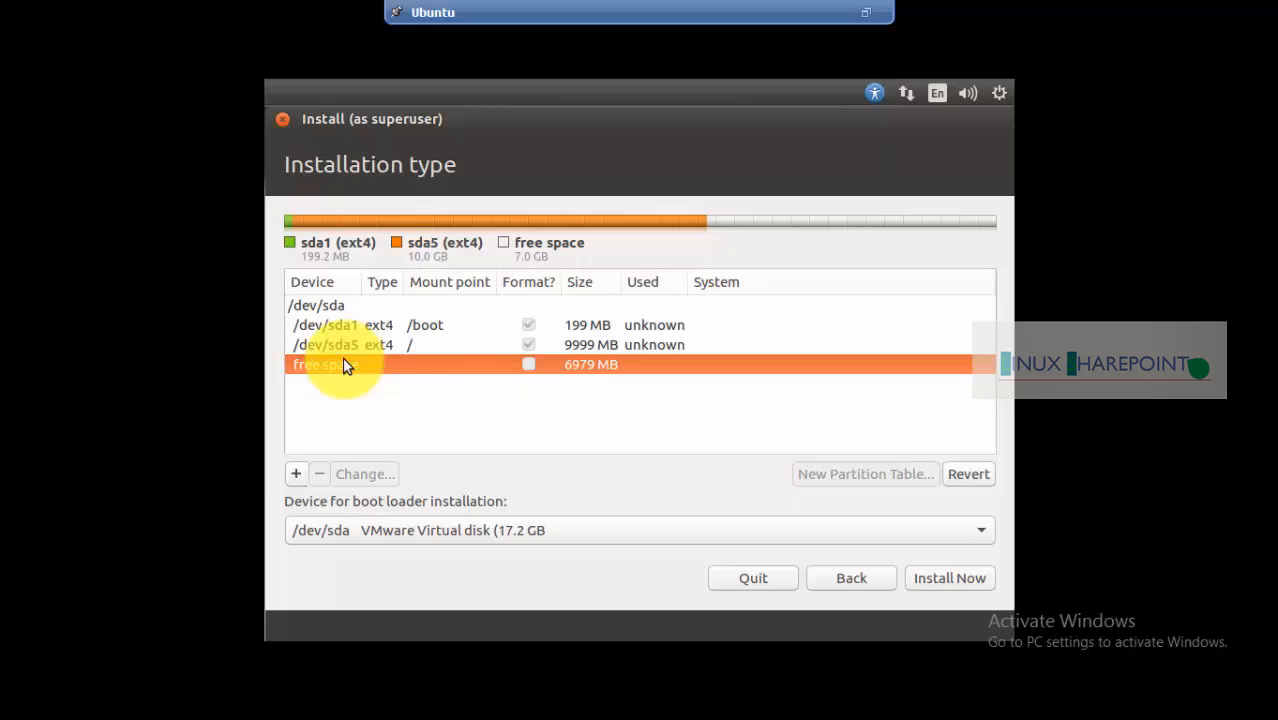
left_click(296, 474)
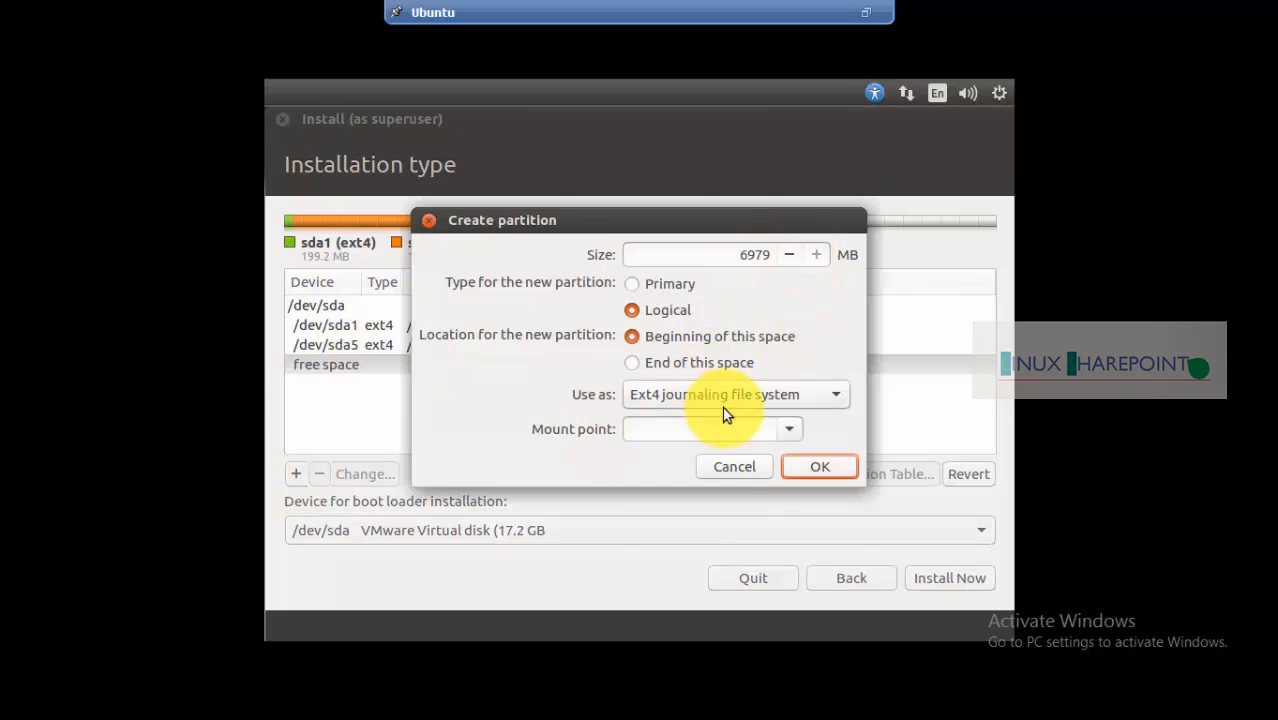
left_click(722, 403)
left_click(660, 609)
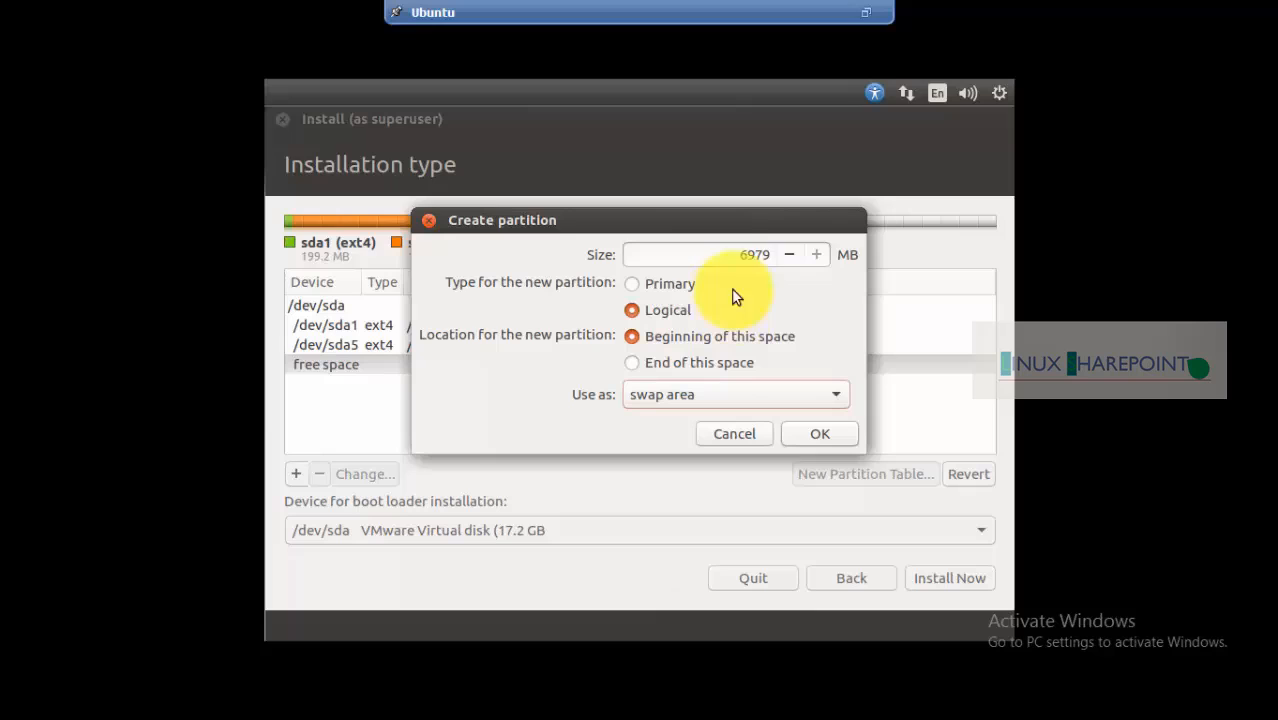
double_click(743, 258)
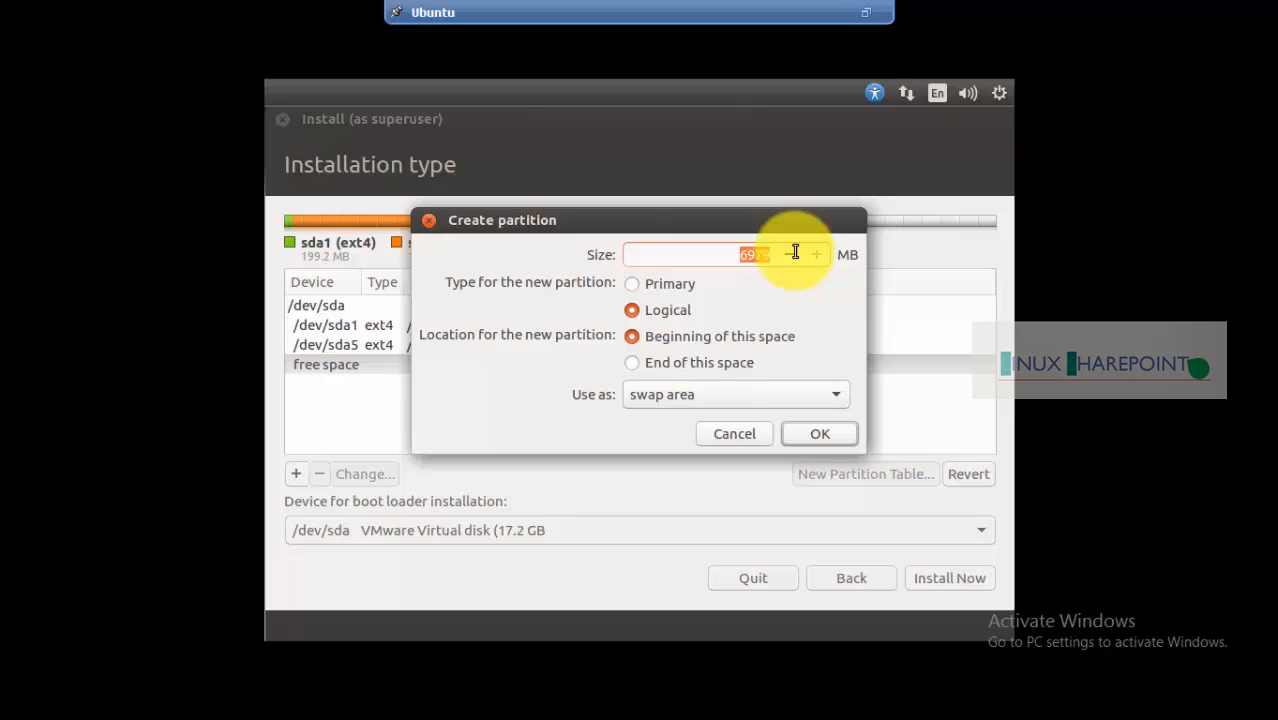
type("20")
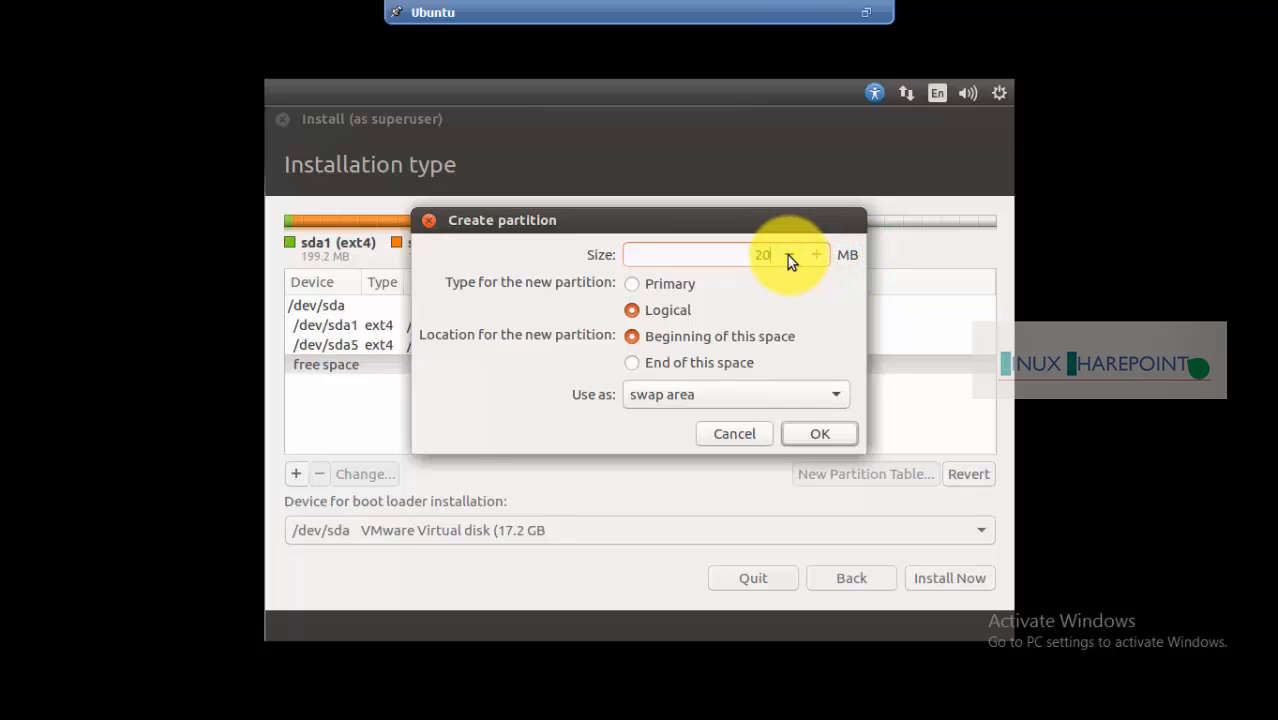
type("48")
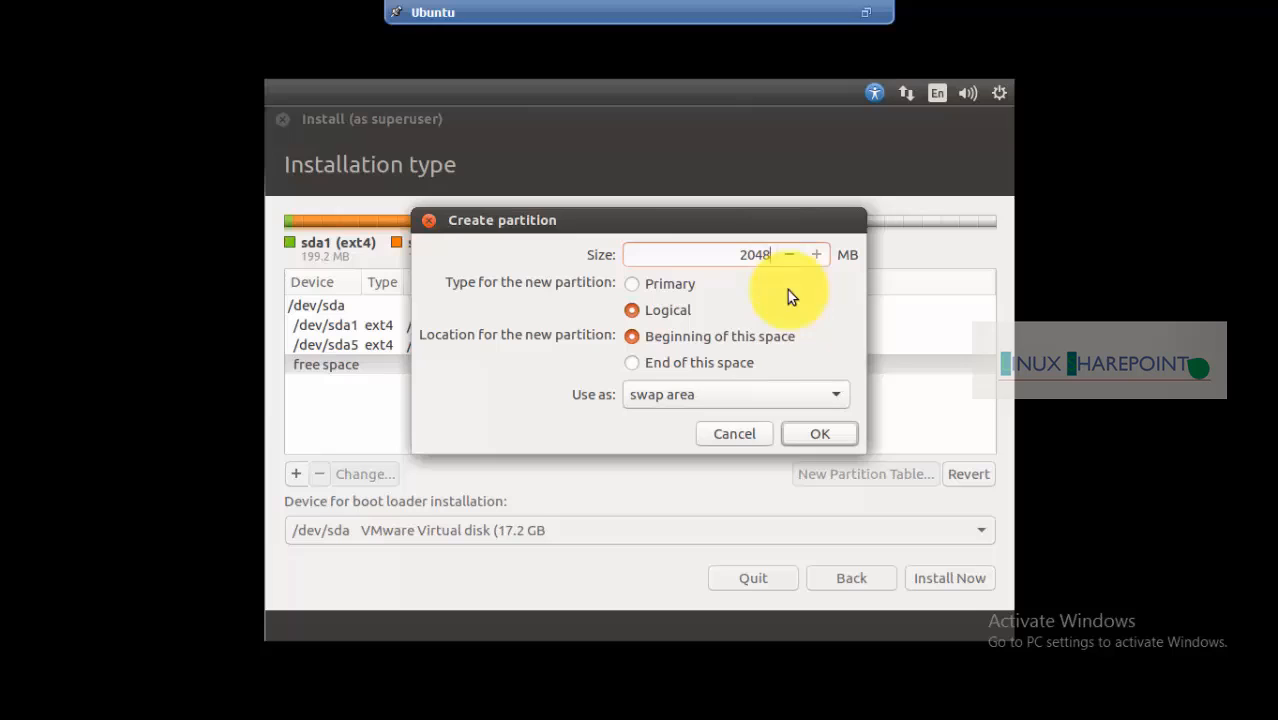
left_click(814, 433)
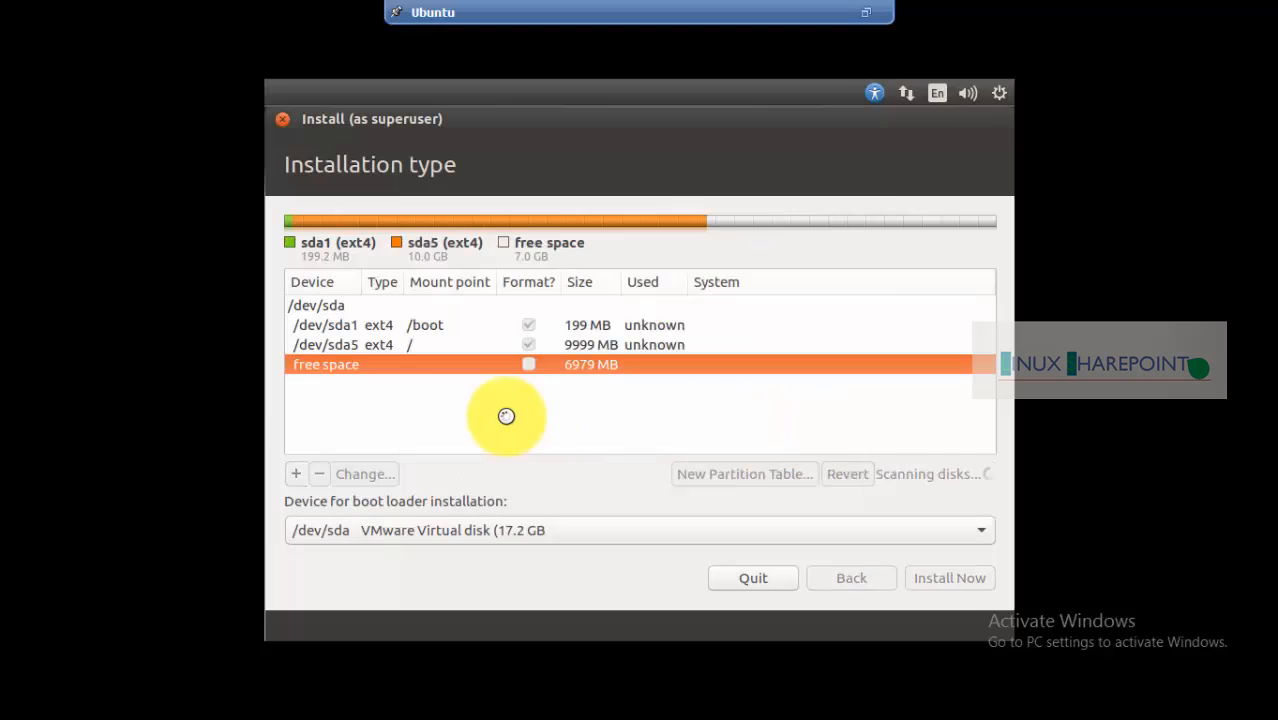
Fill the leftover free space with a /software ext4 partition placed at the end of the space
left_click(337, 386)
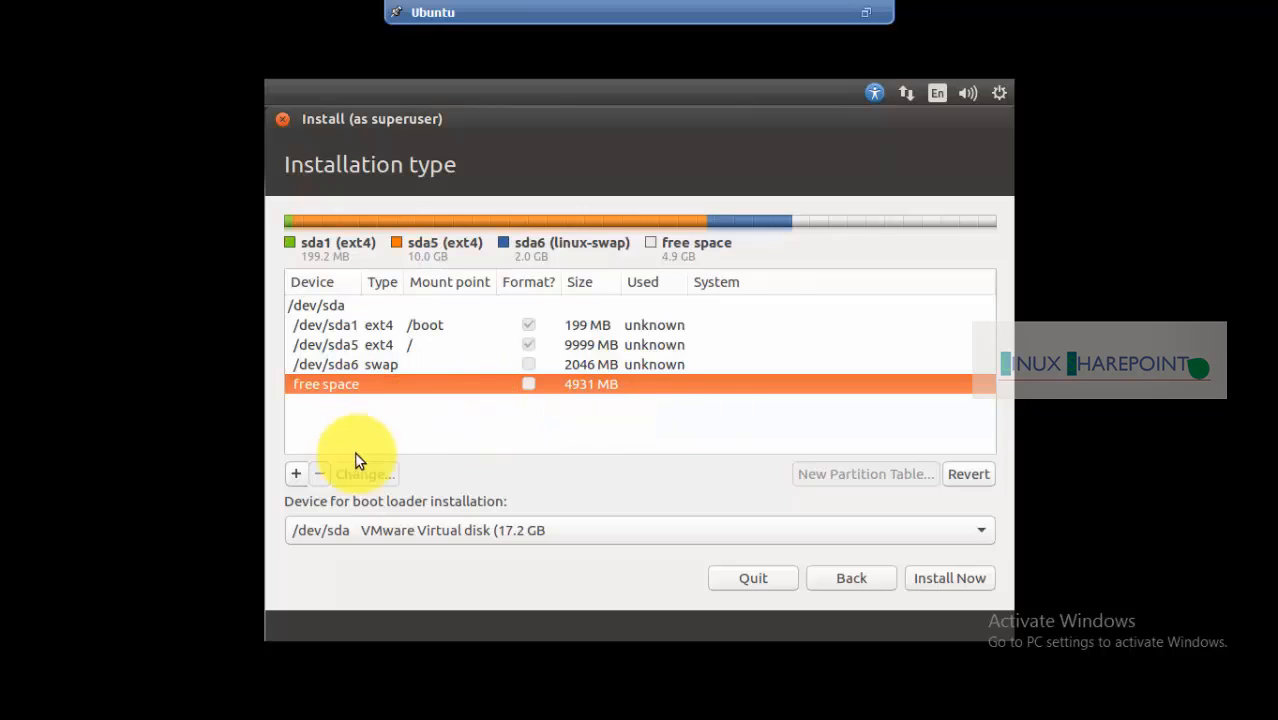
left_click(303, 468)
left_click(652, 428)
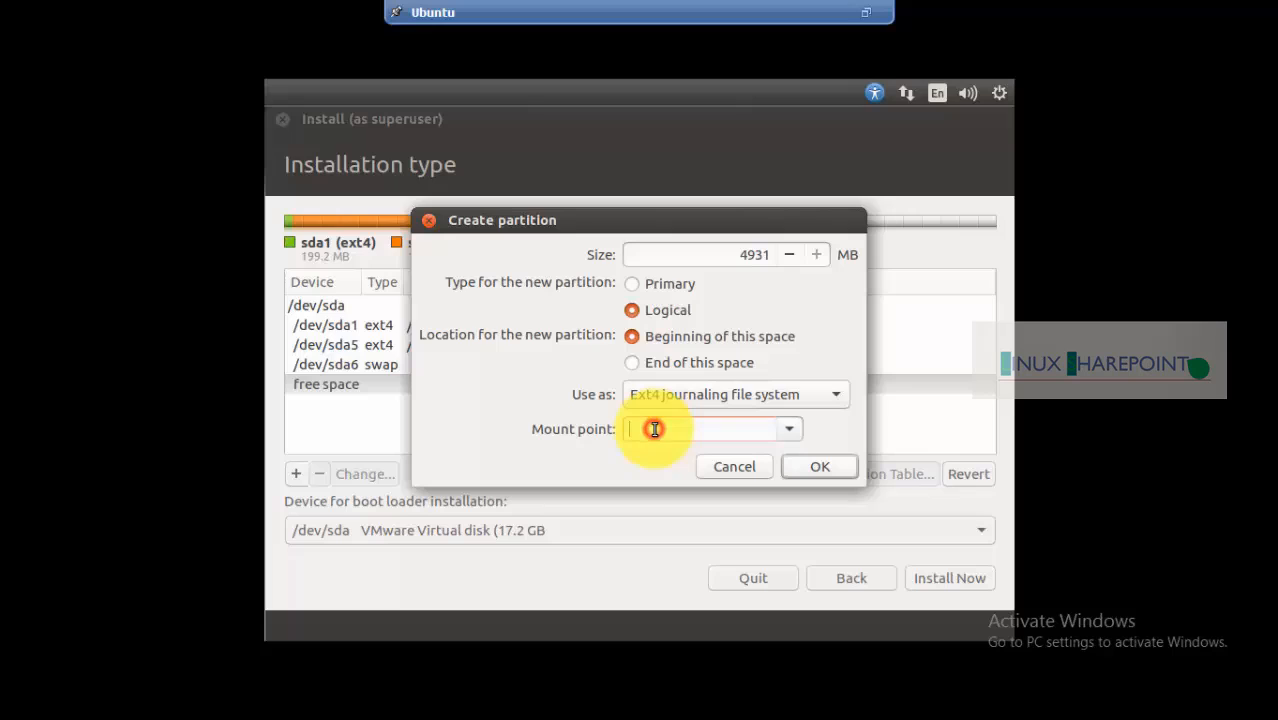
type("/software")
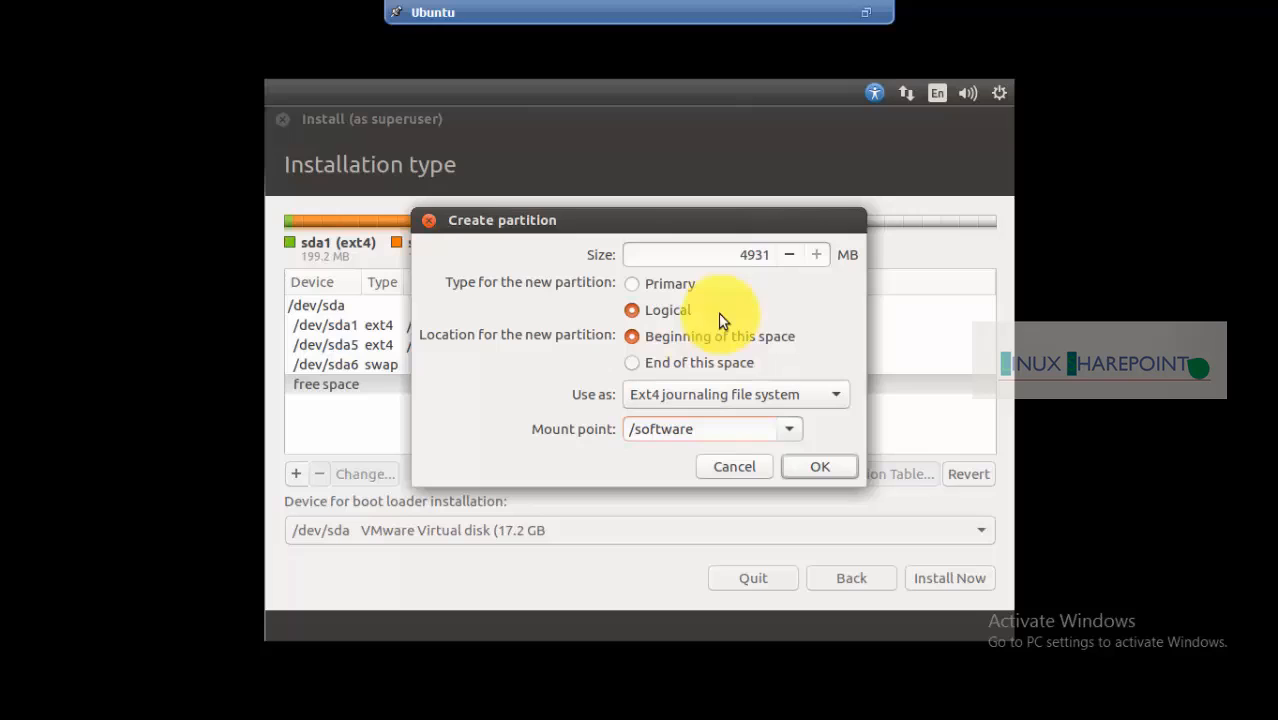
left_click(736, 251)
left_click_drag(736, 251, 799, 210)
left_click(759, 248)
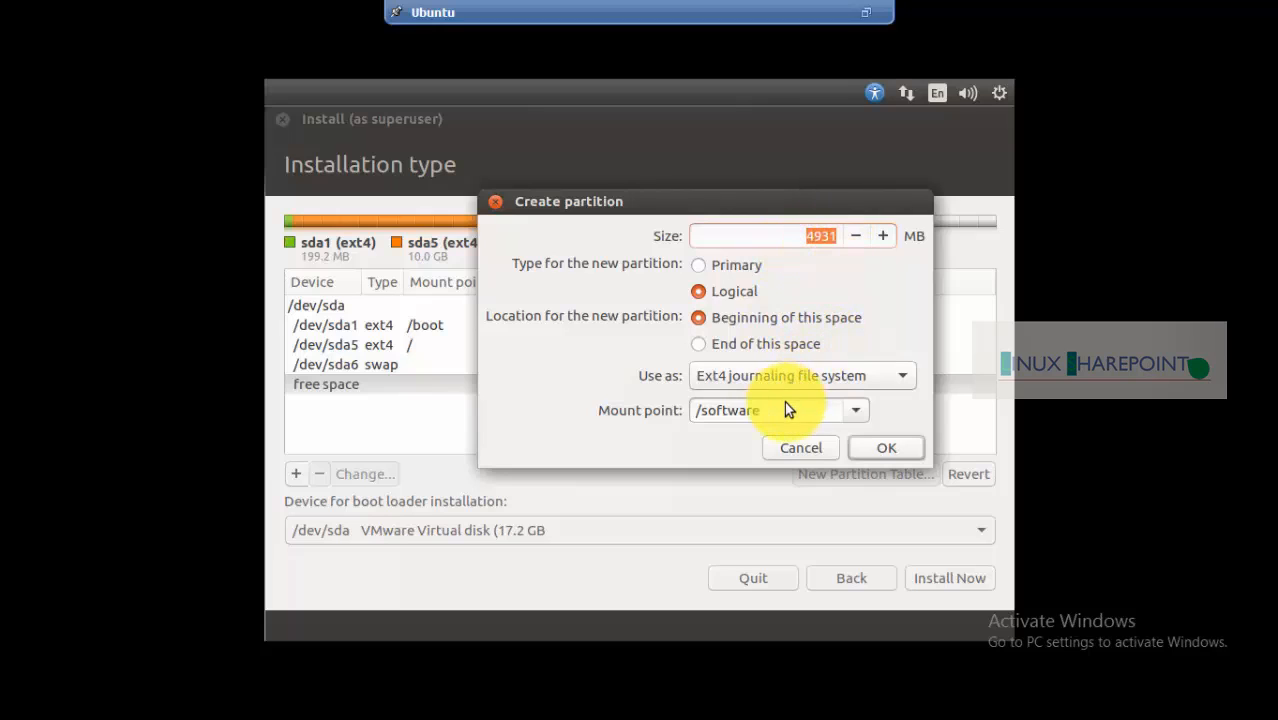
left_click(725, 347)
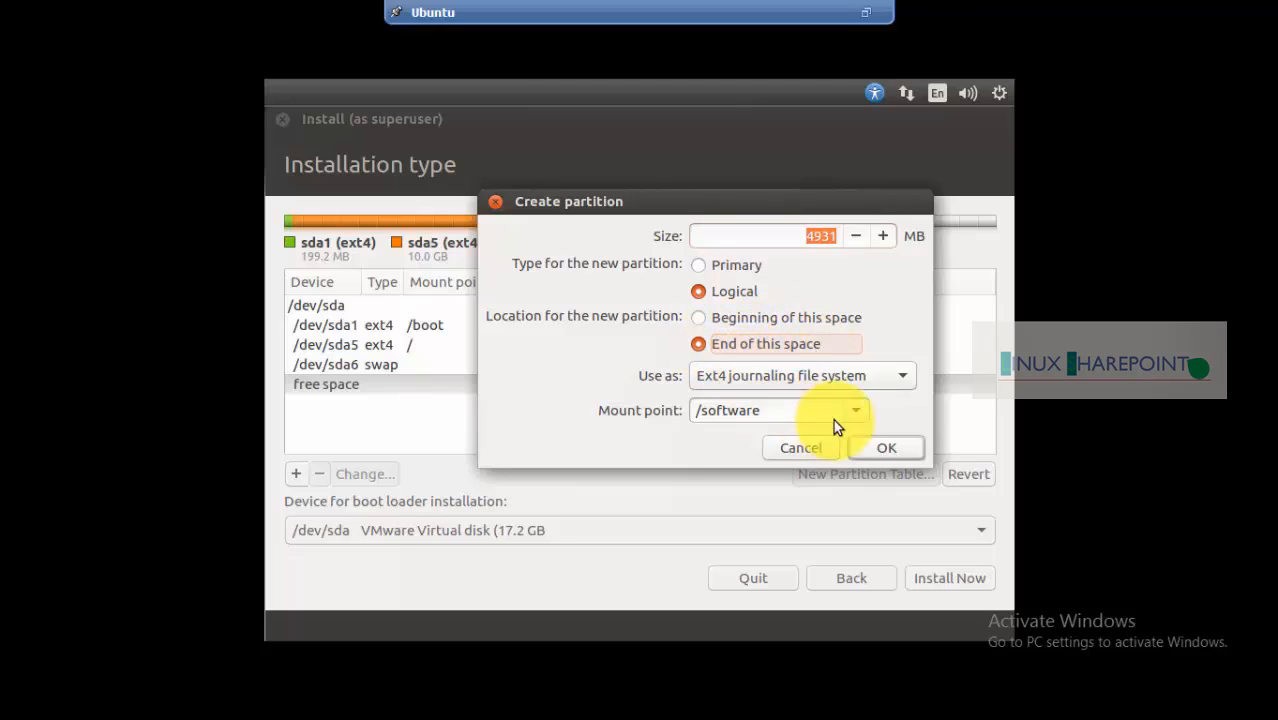
left_click(861, 447)
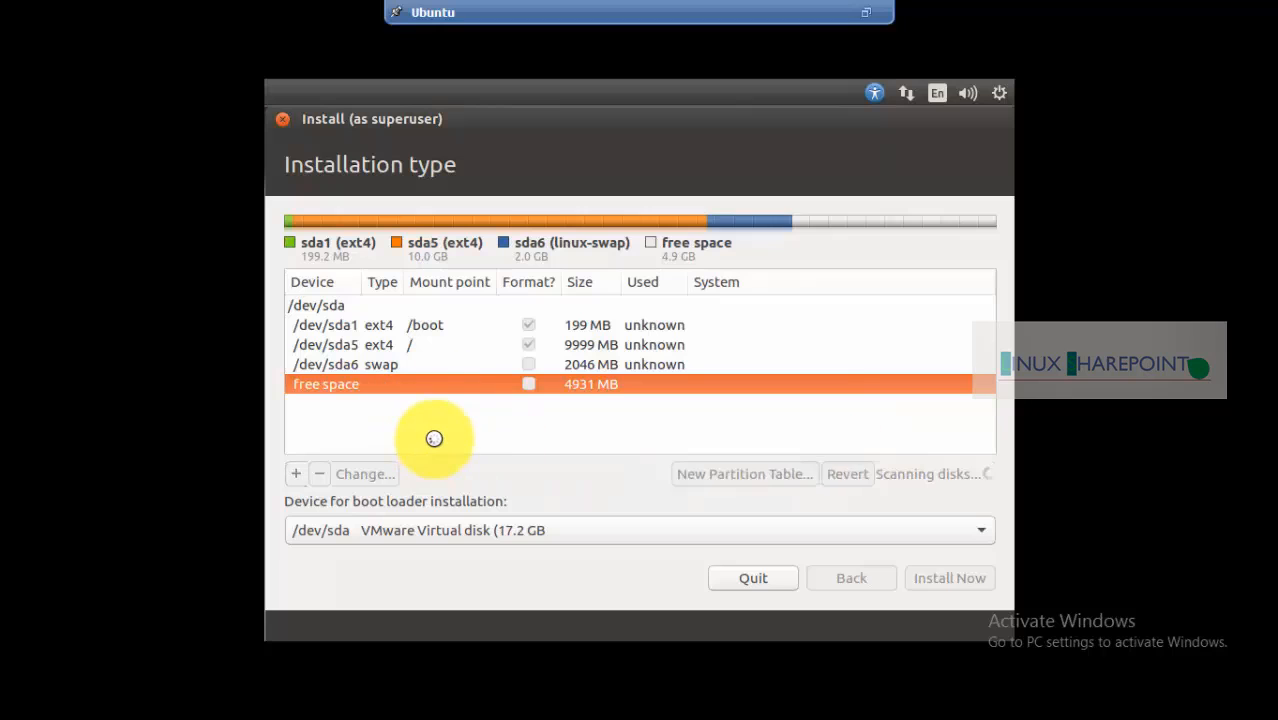
left_click(440, 388)
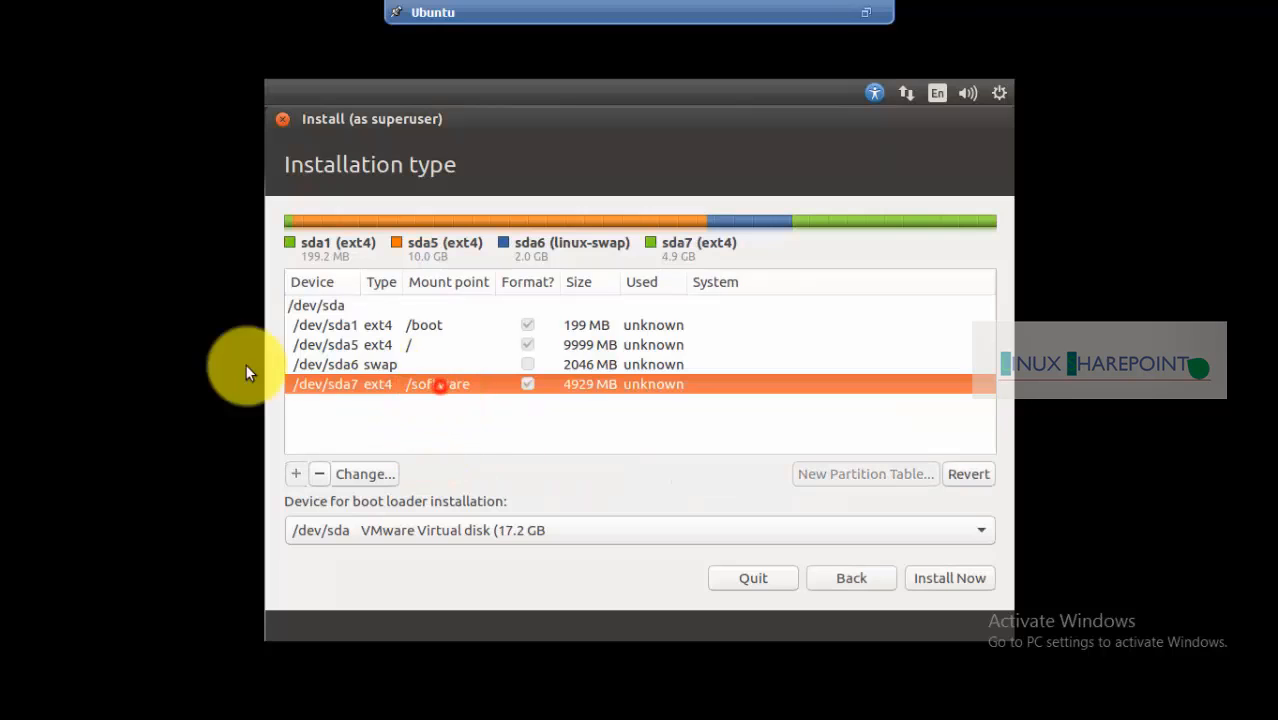
Choose Install Now with the new layout and confirm writing the partition changes to disk
left_click(405, 345)
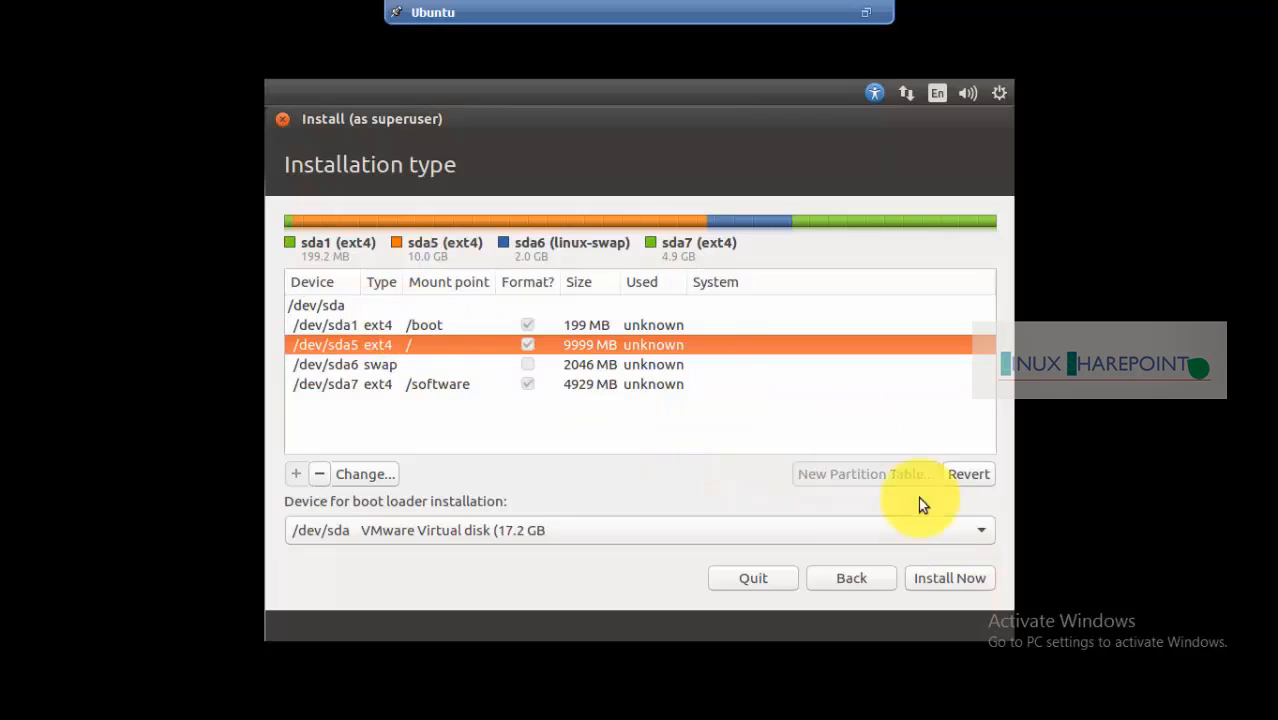
left_click(948, 579)
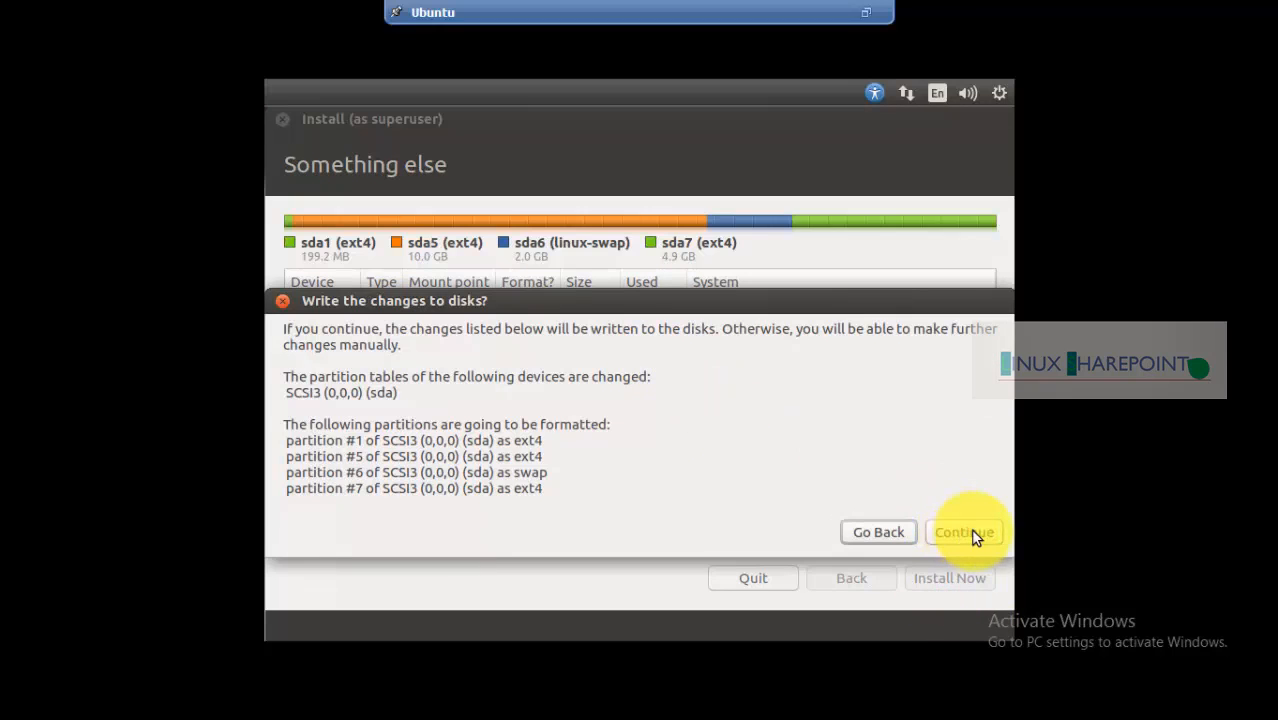
left_click(968, 530)
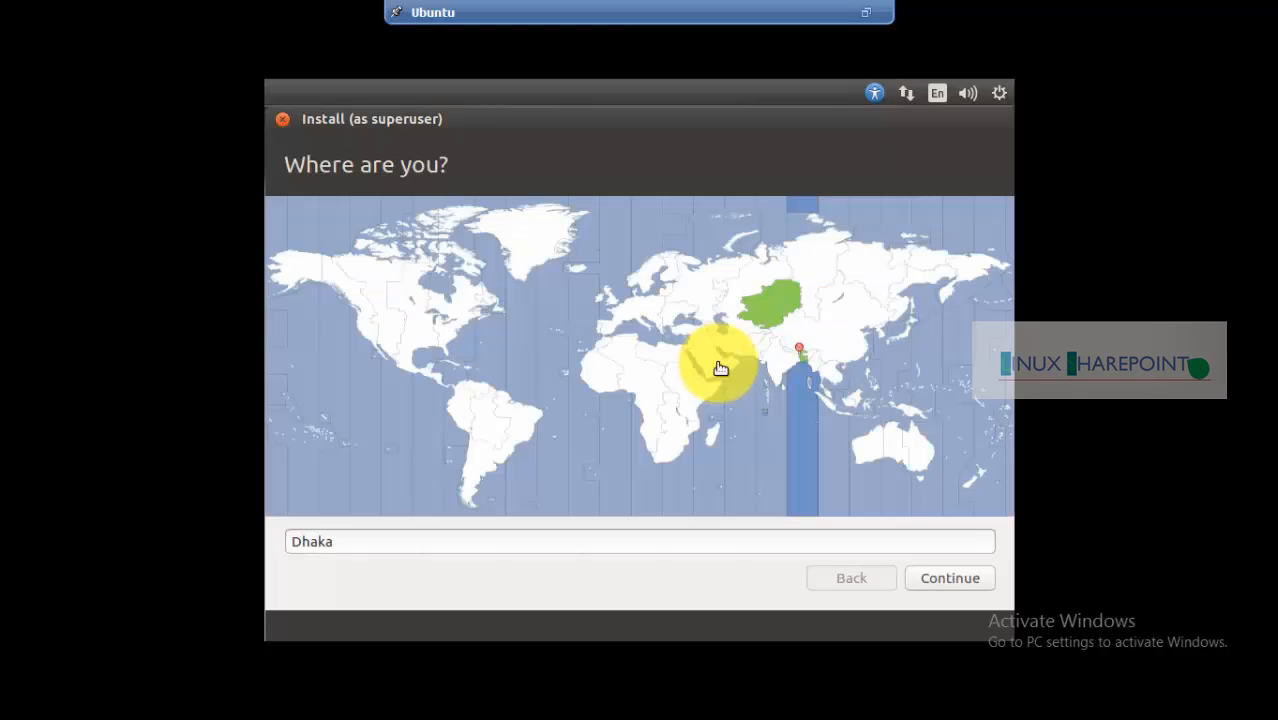
Accept Dhaka as the location and English (US) as the keyboard layout
left_click(949, 578)
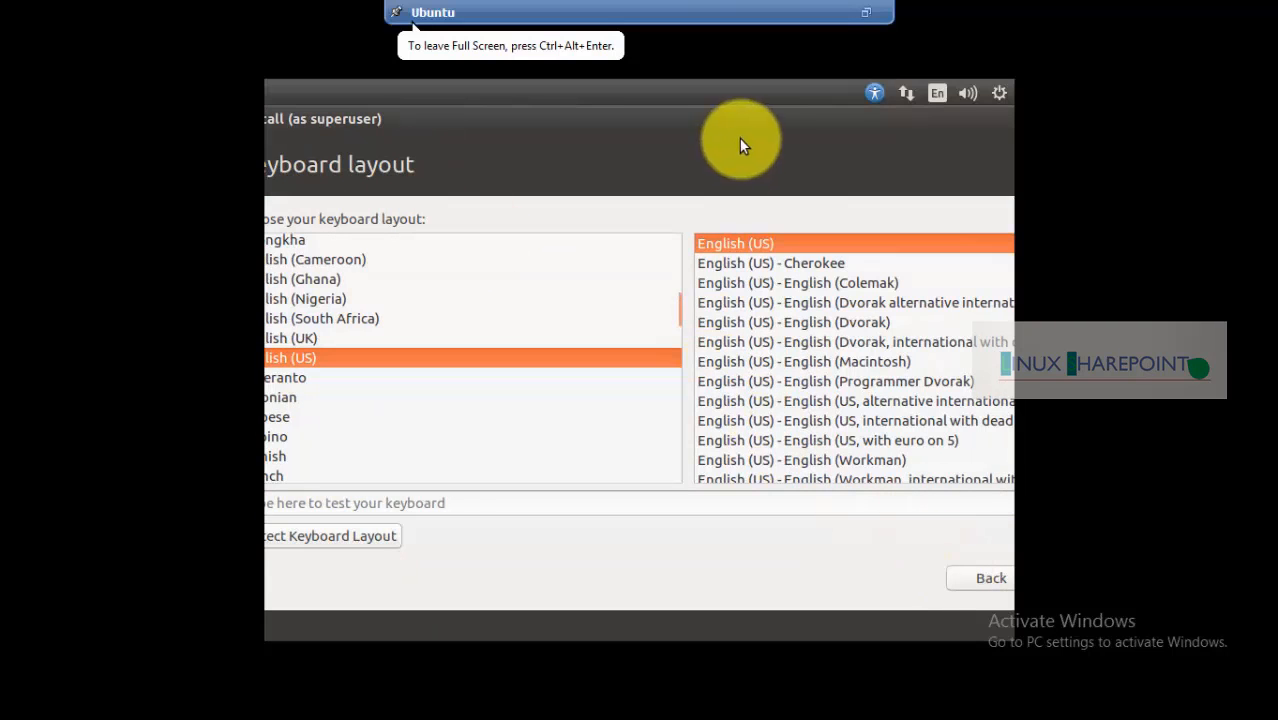
left_click(750, 121)
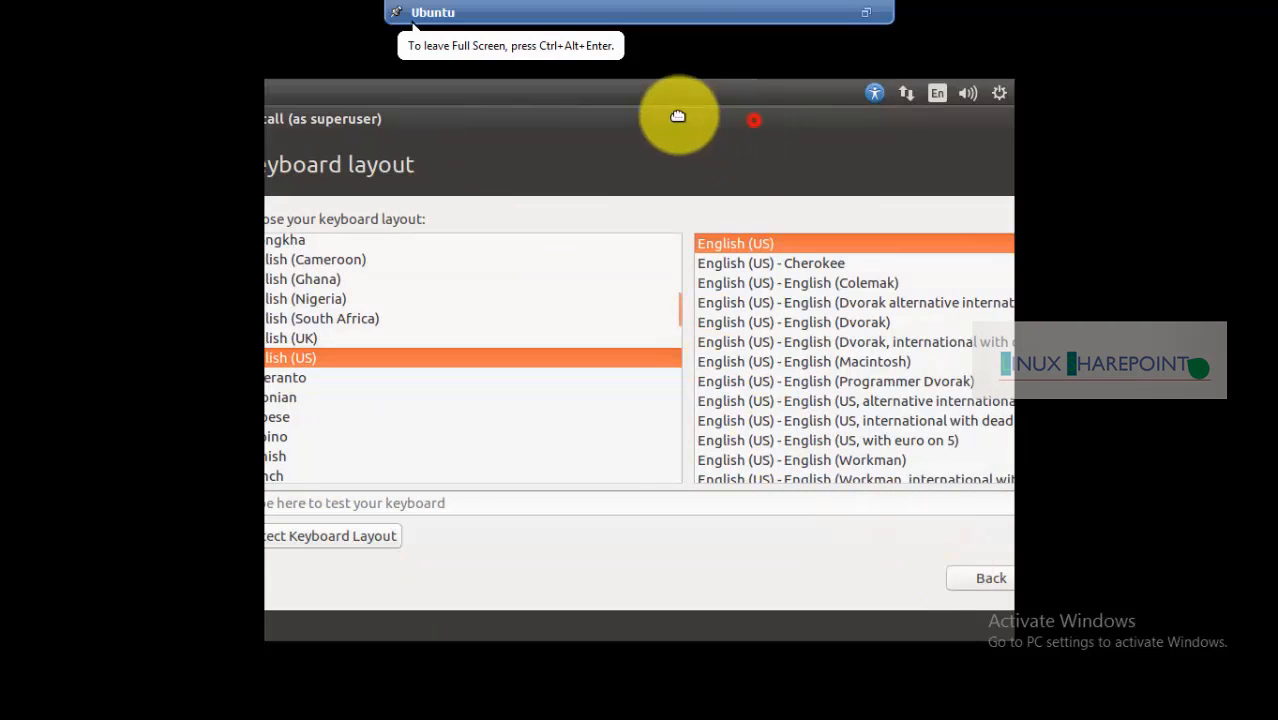
left_click(924, 577)
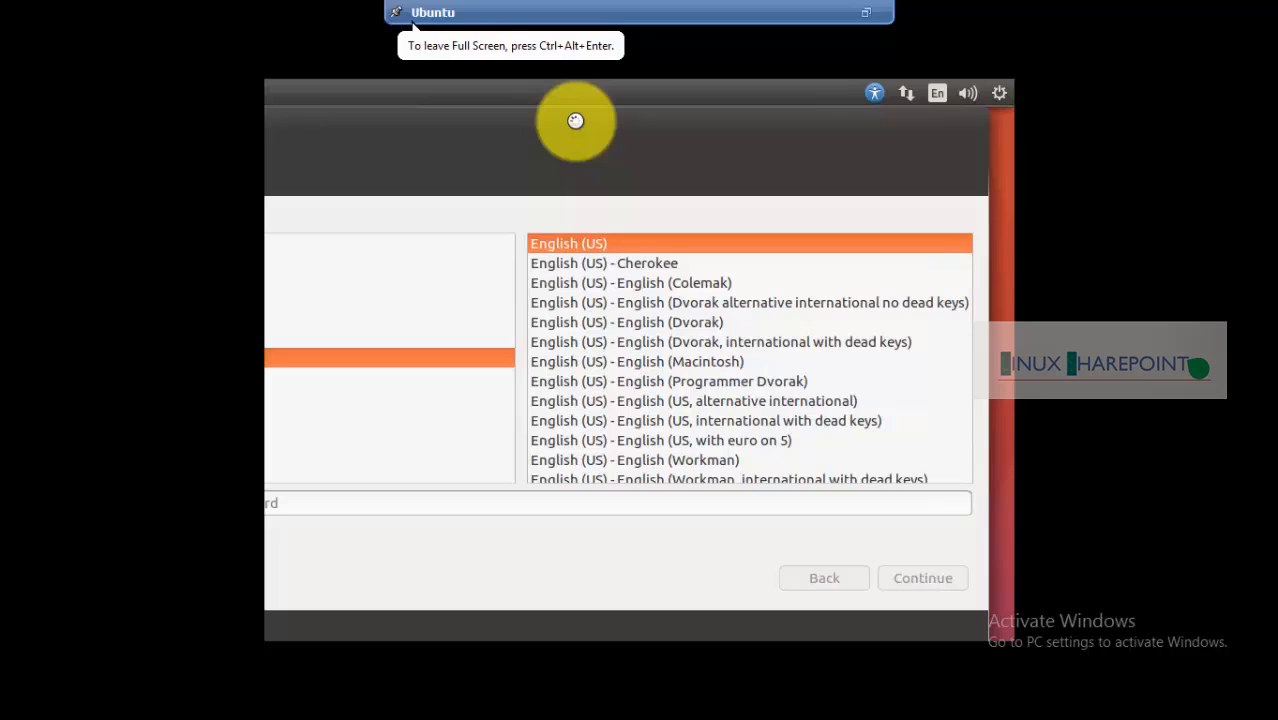
left_click_drag(529, 129, 730, 114)
Enter the user's full name and set the computer name
left_click(733, 232)
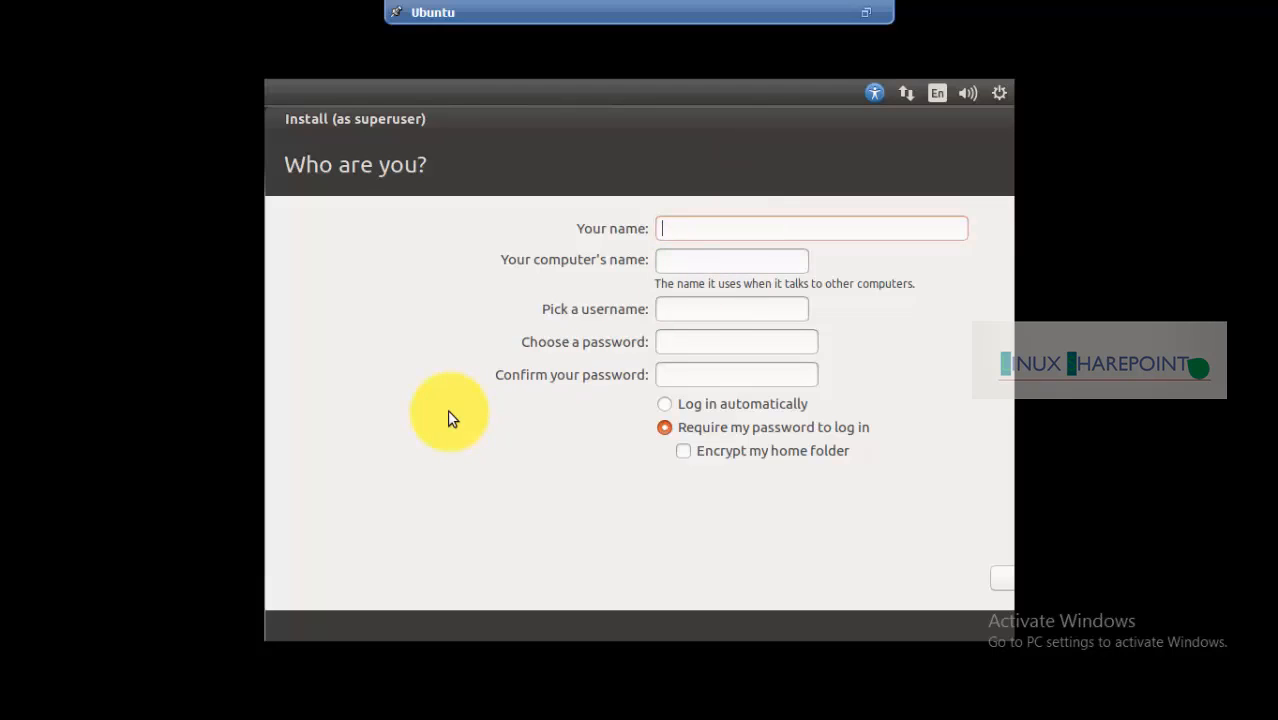
type("Md")
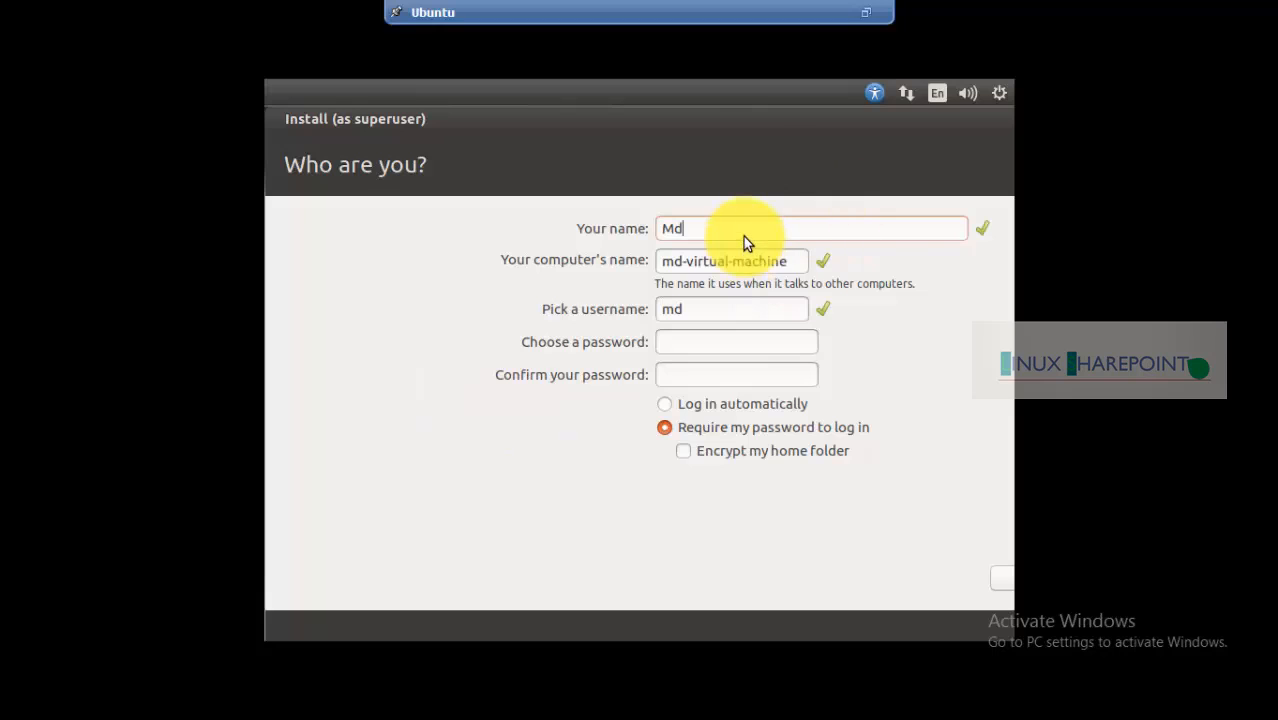
type(".Arifuzz")
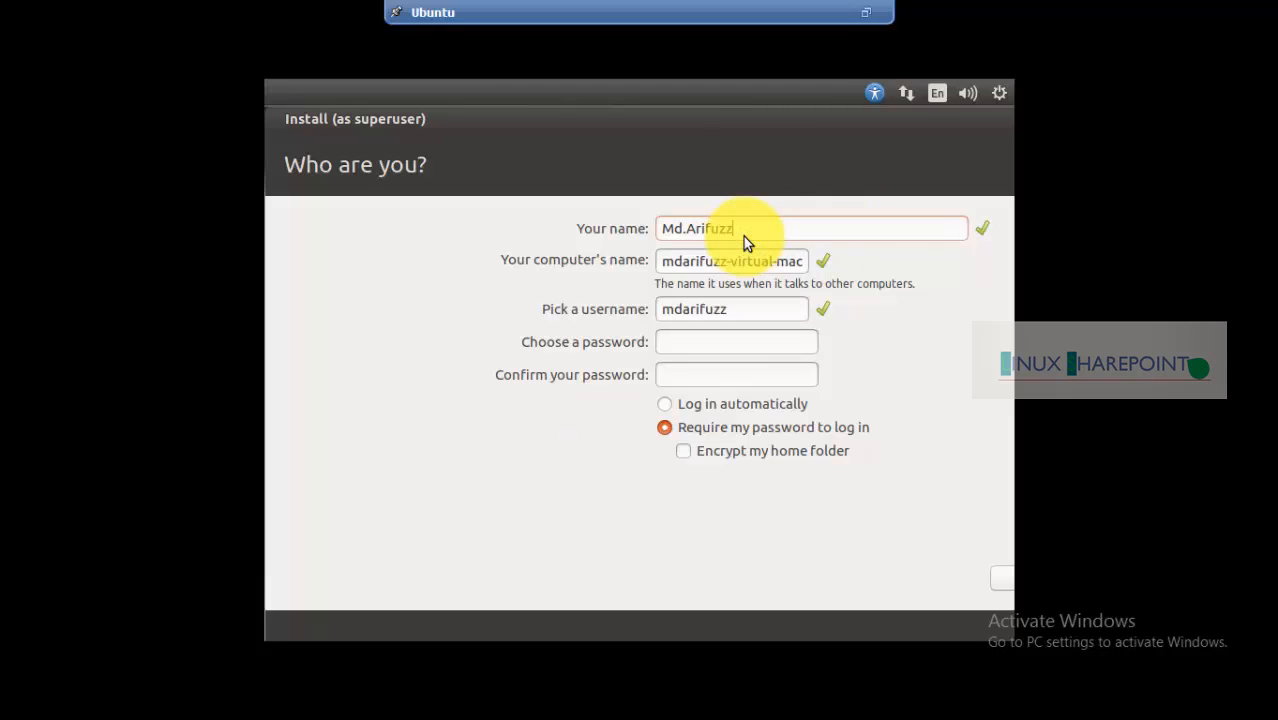
type("aman")
left_click_drag(667, 266, 1013, 281)
type("ubuntu")
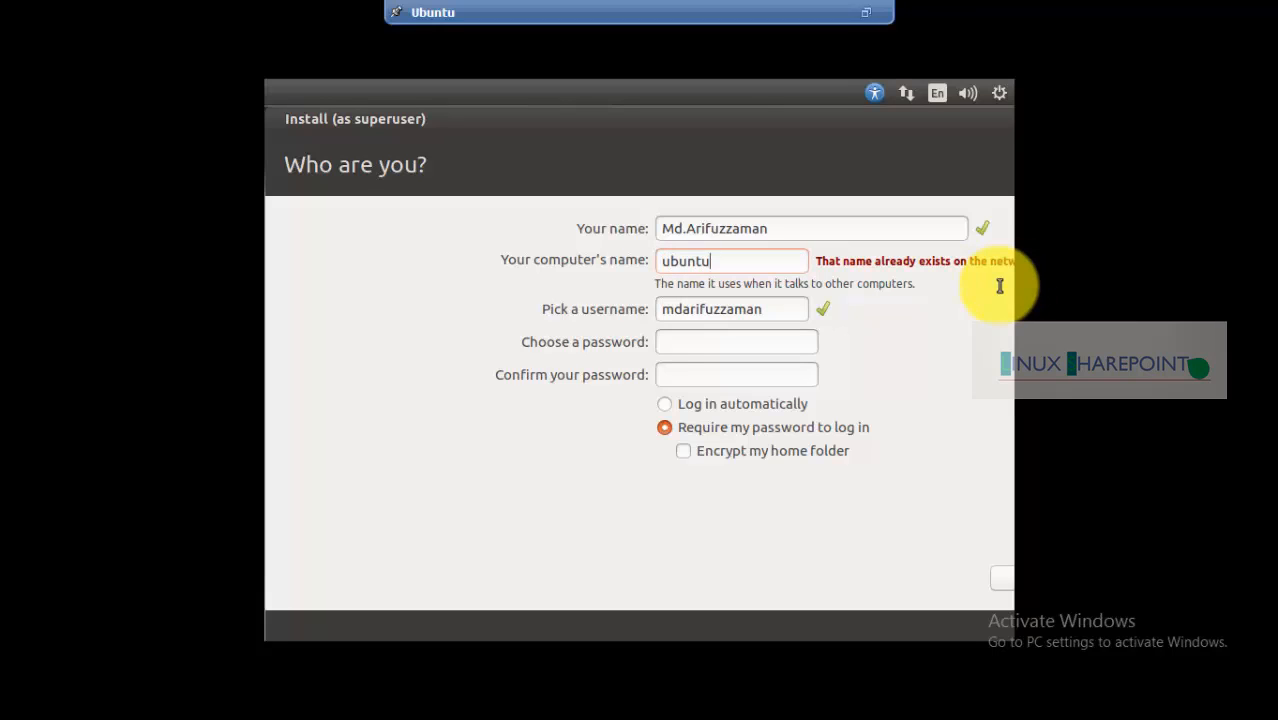
type("_")
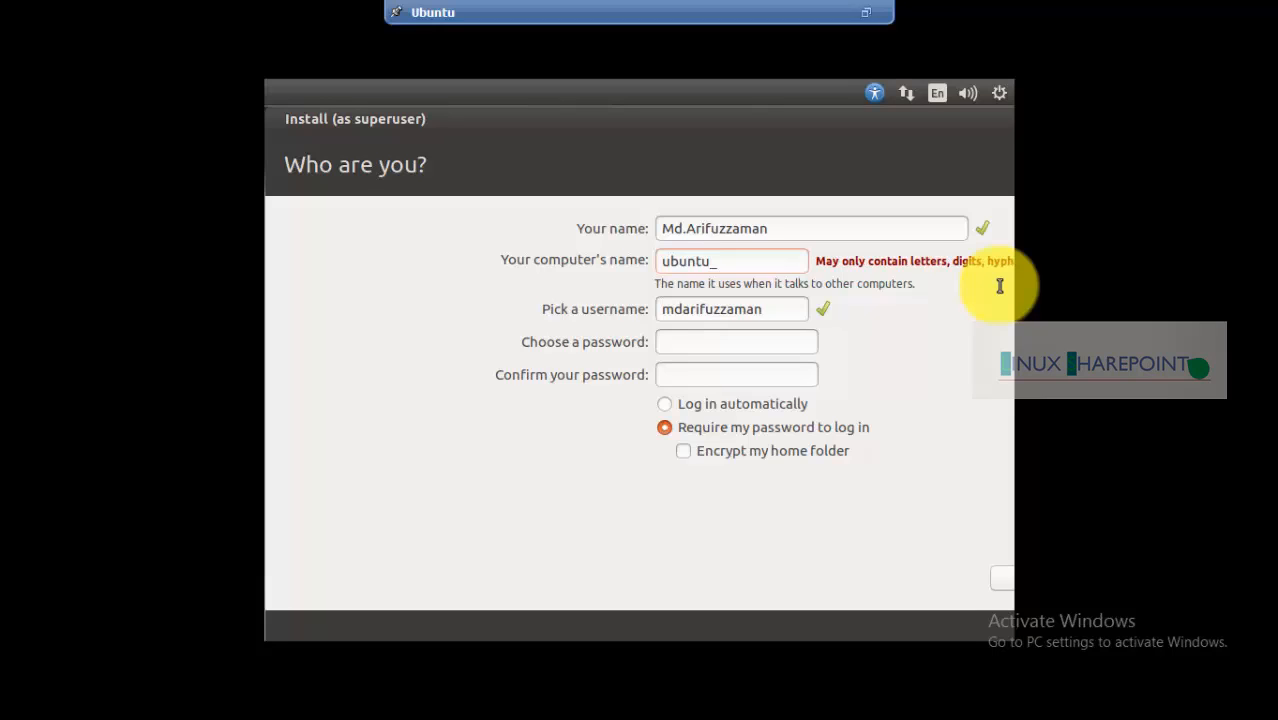
type("vm")
key("BackSpace")
key("BackSpace")
type("arif")
key("BackSpace")
key("BackSpace")
key("BackSpace")
key("BackSpace")
key("BackSpace")
key("BackSpace")
key("BackSpace")
key("BackSpace")
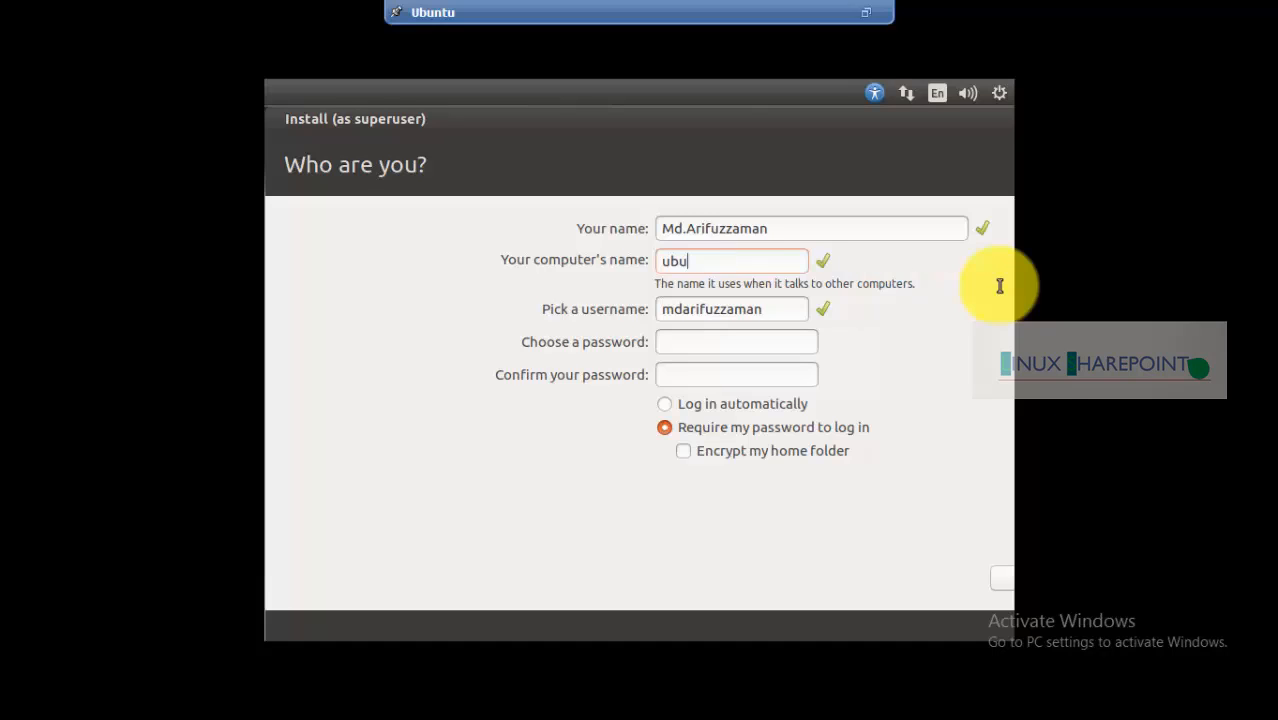
key("BackSpace")
key("BackSpace")
key("BackSpace")
type("ubuntu")
key("BackSpace")
key("BackSpace")
key("BackSpace")
key("BackSpace")
key("BackSpace")
key("BackSpace")
type("arif")
key("BackSpace")
key("BackSpace")
key("BackSpace")
key("BackSpace")
type("ssy")
key("BackSpace")
key("BackSpace")
type("ysadmin")
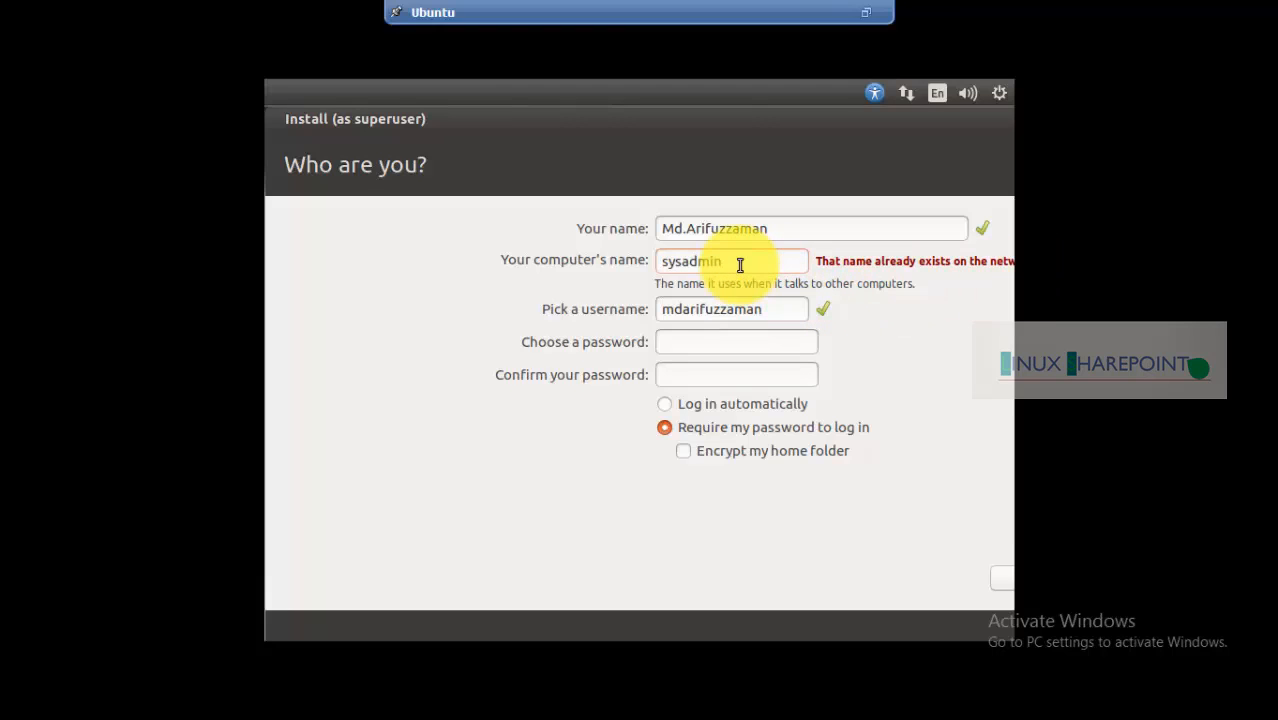
left_click_drag(738, 263, 646, 268)
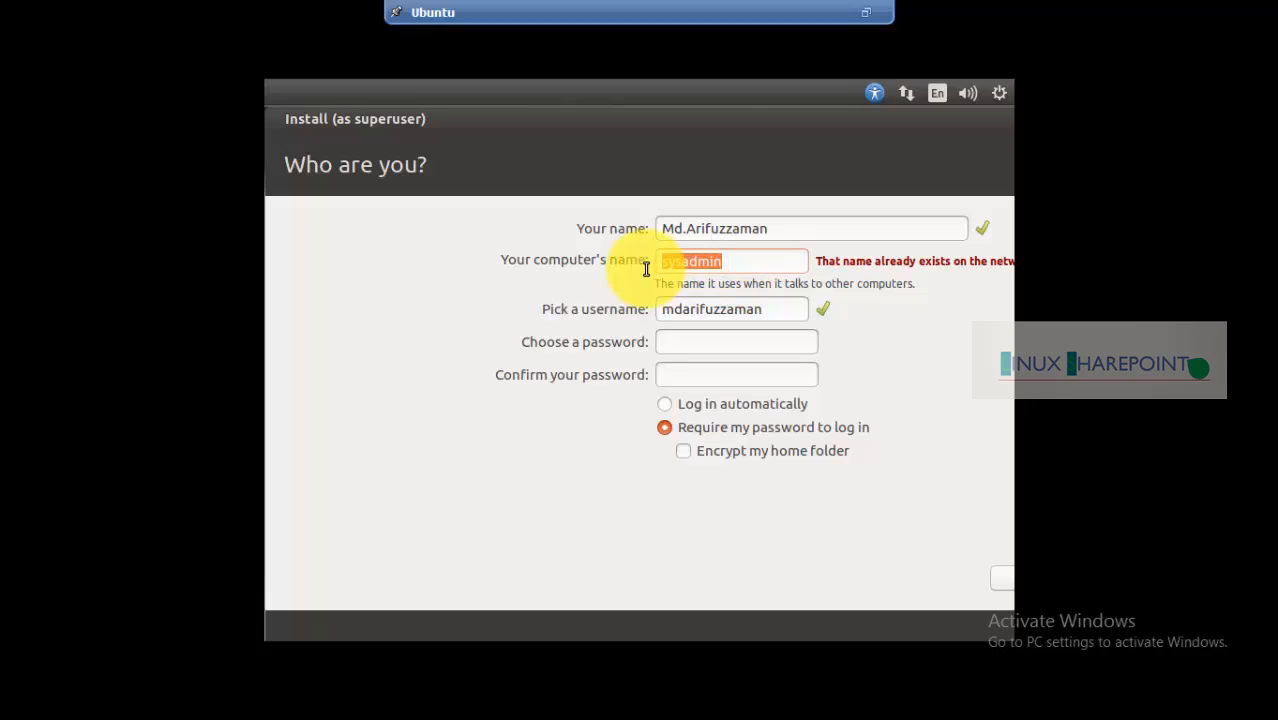
type("arif")
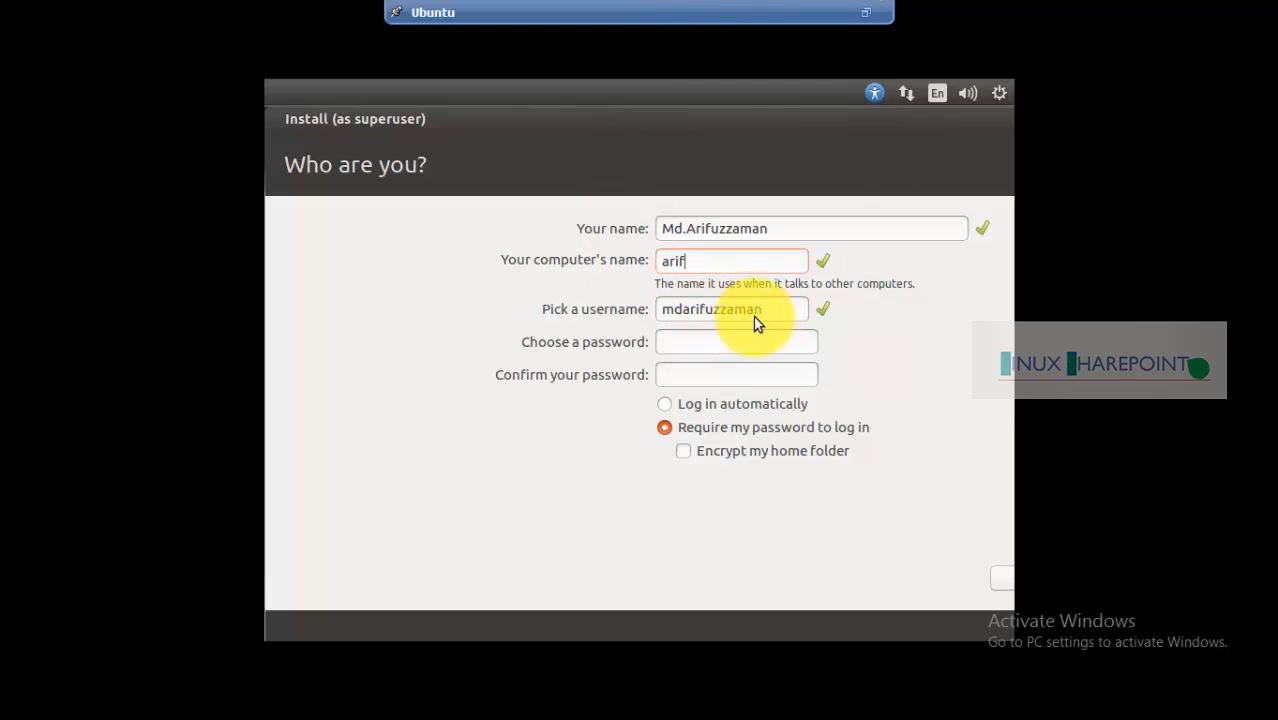
Set the username and type the account password in both password fields
left_click_drag(771, 311, 562, 277)
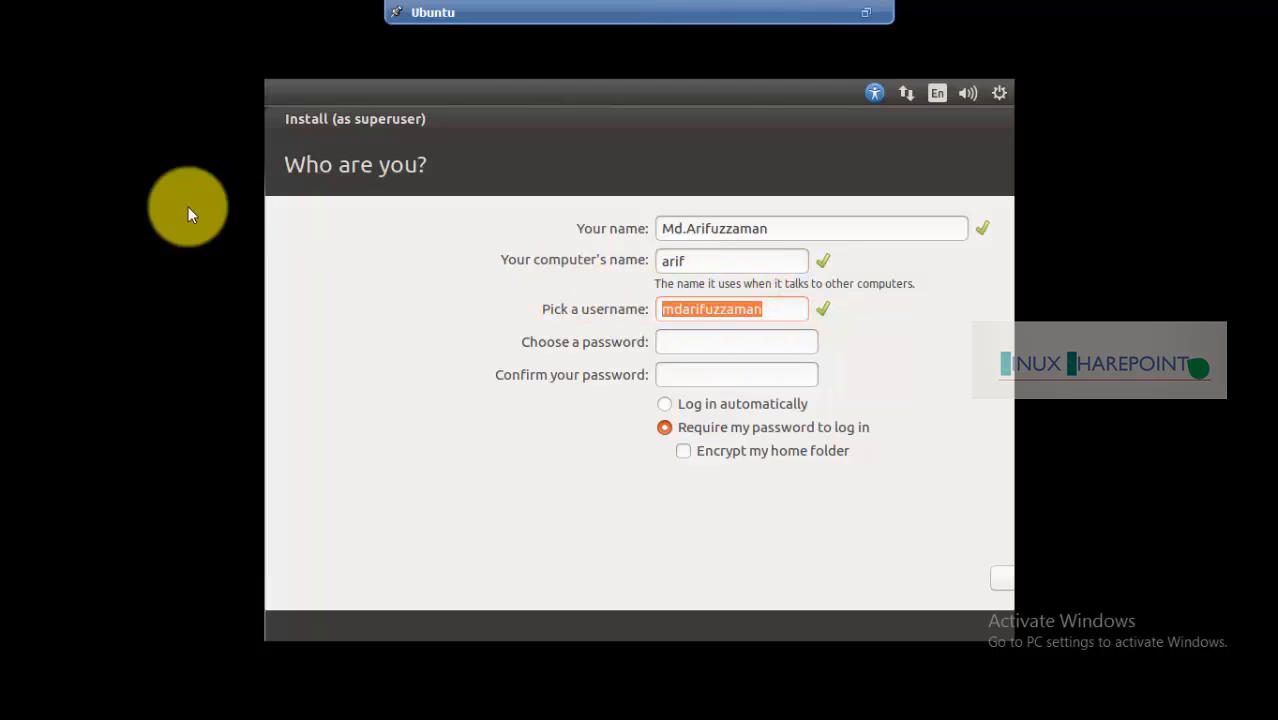
left_click(782, 316)
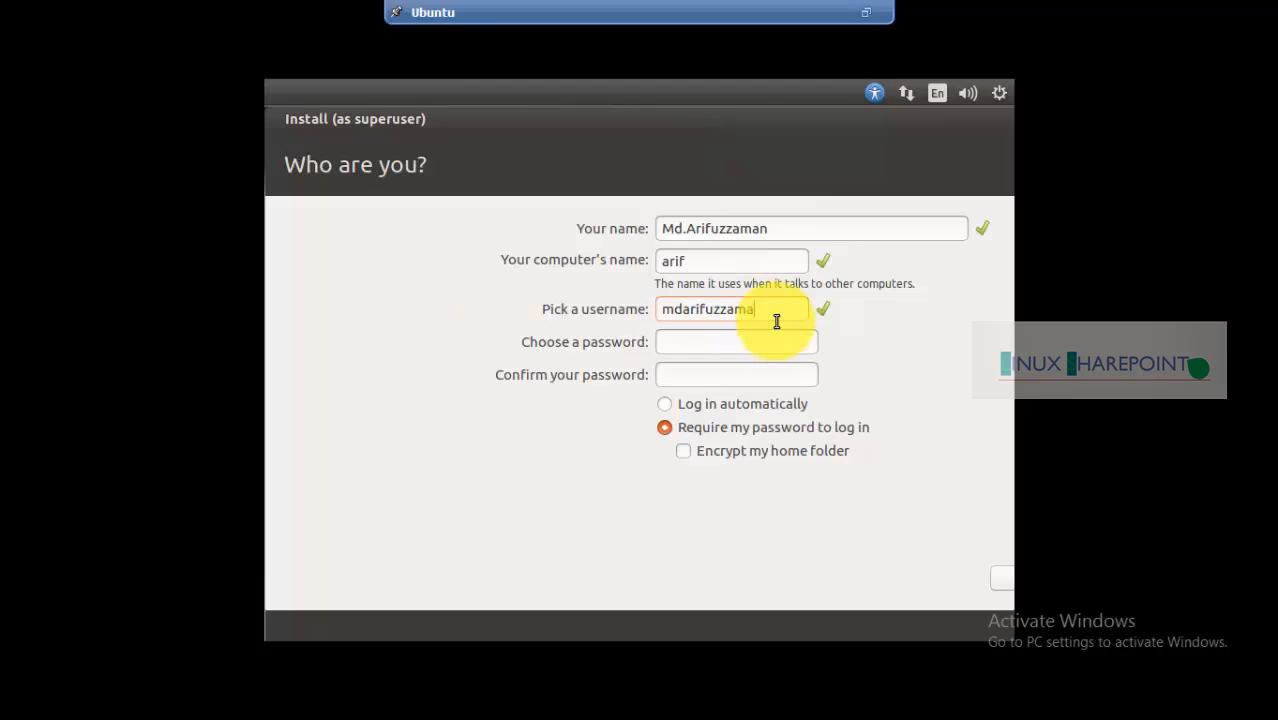
key("BackSpace")
key("BackSpace")
key("BackSpace")
key("BackSpace")
key("BackSpace")
key("BackSpace")
key("BackSpace")
key("BackSpace")
key("BackSpace")
key("BackSpace")
key("BackSpace")
key("BackSpace")
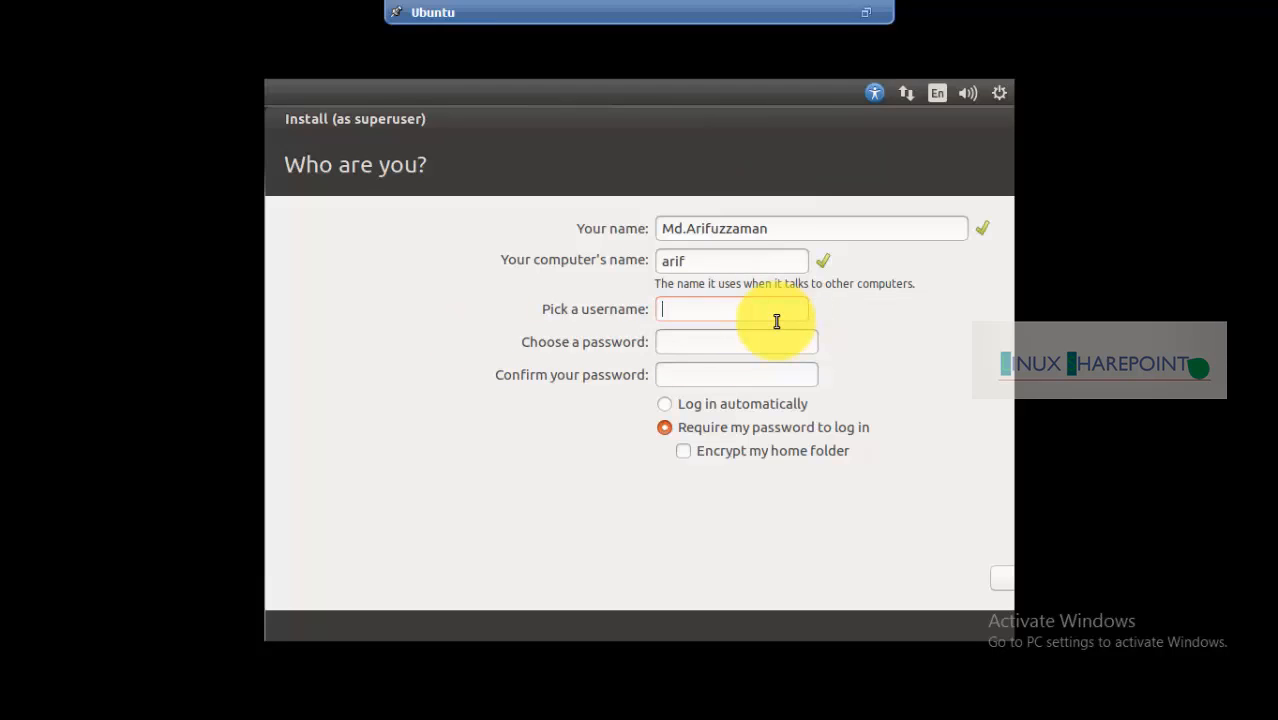
type("arif")
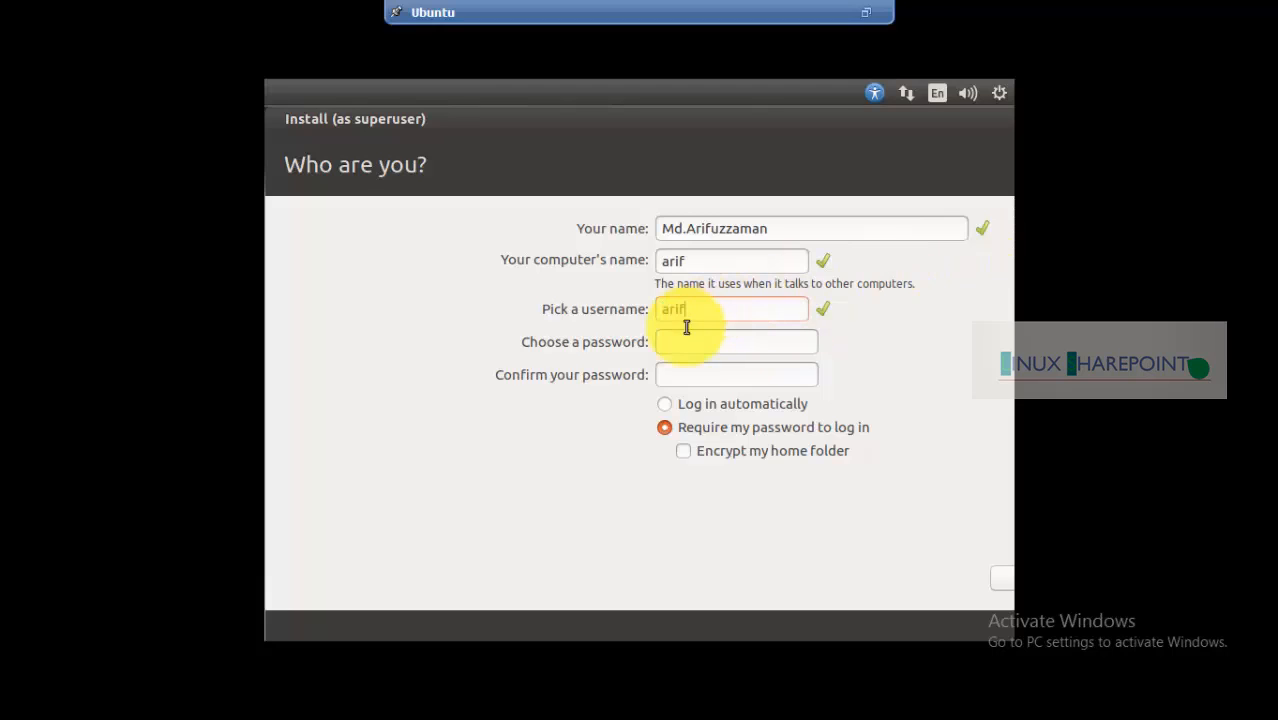
left_click(678, 345)
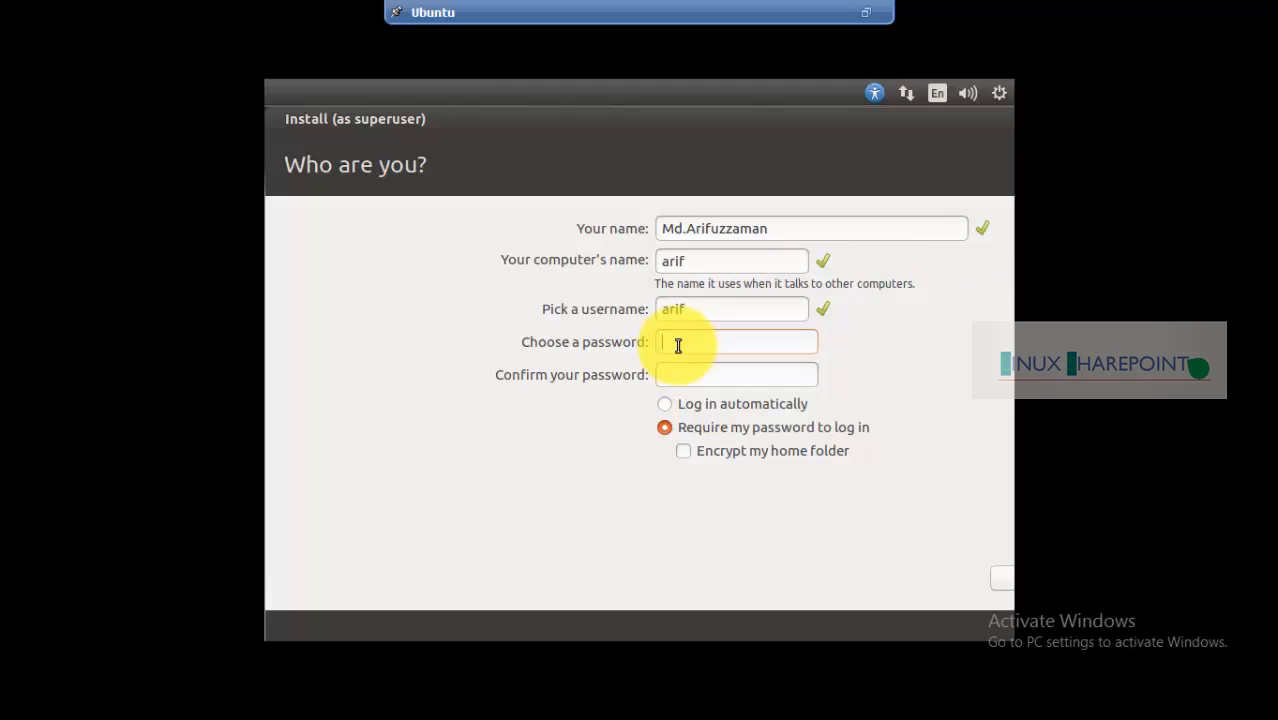
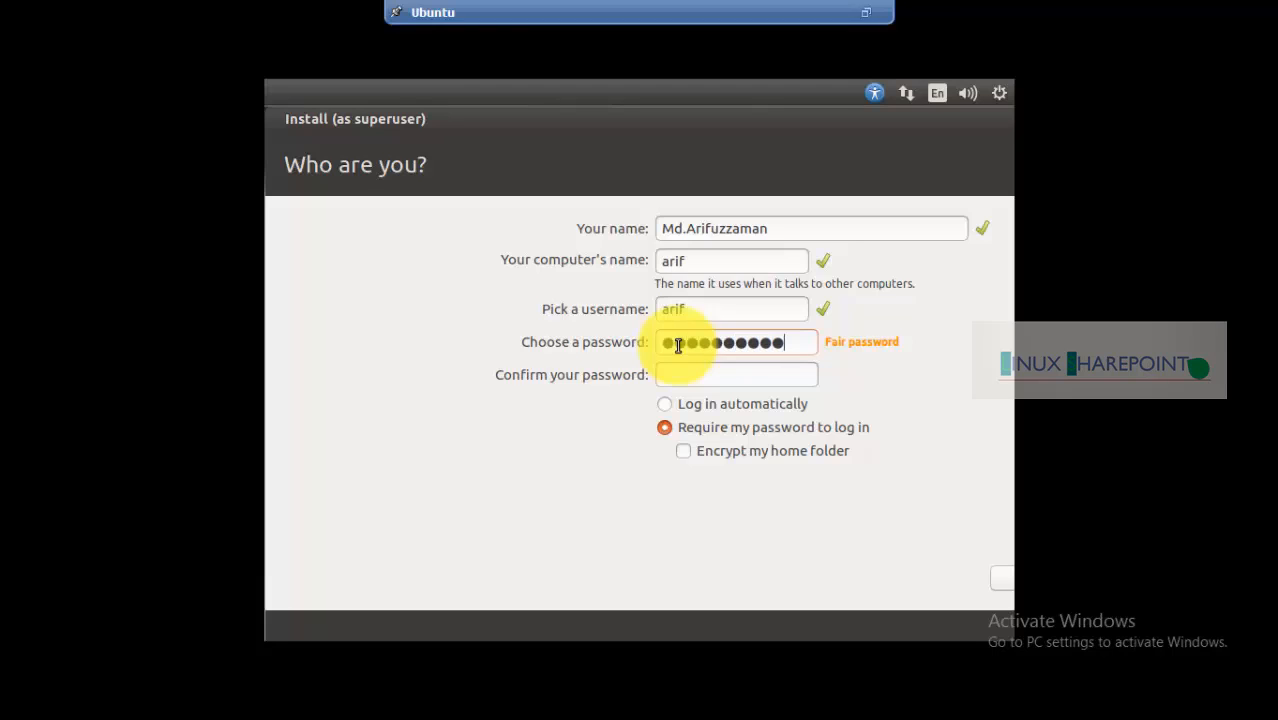
key("Tab")
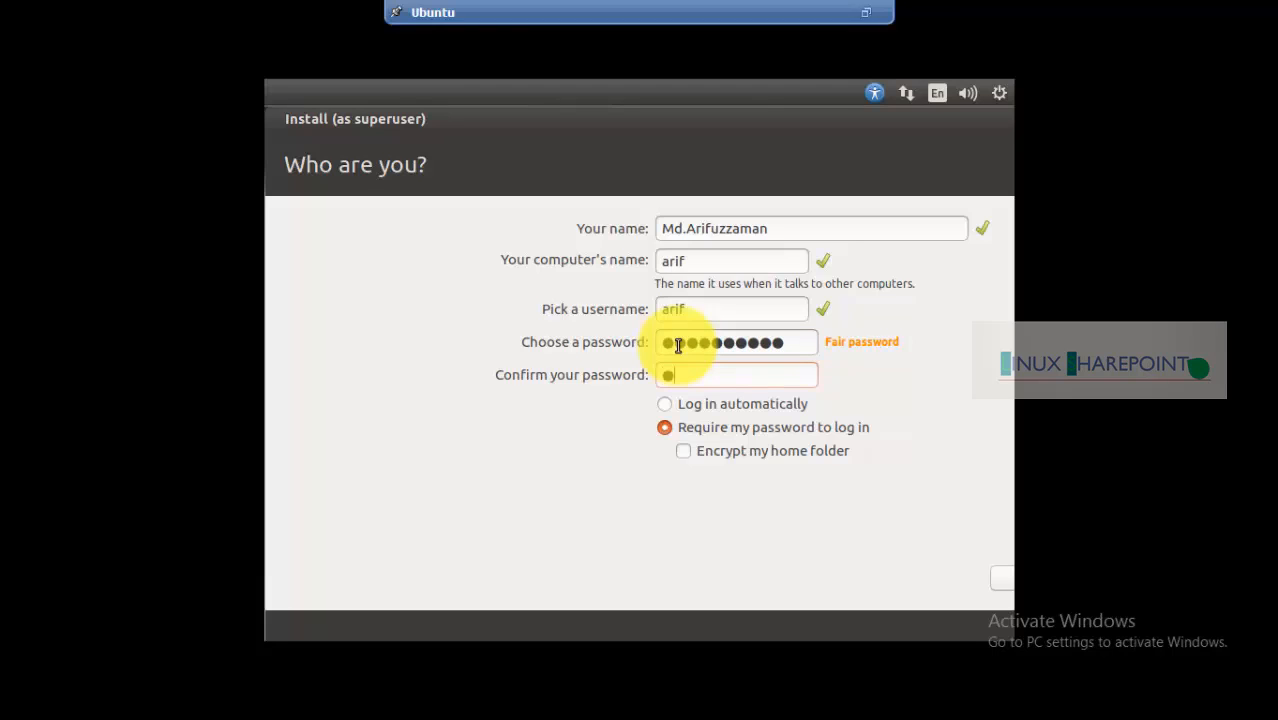
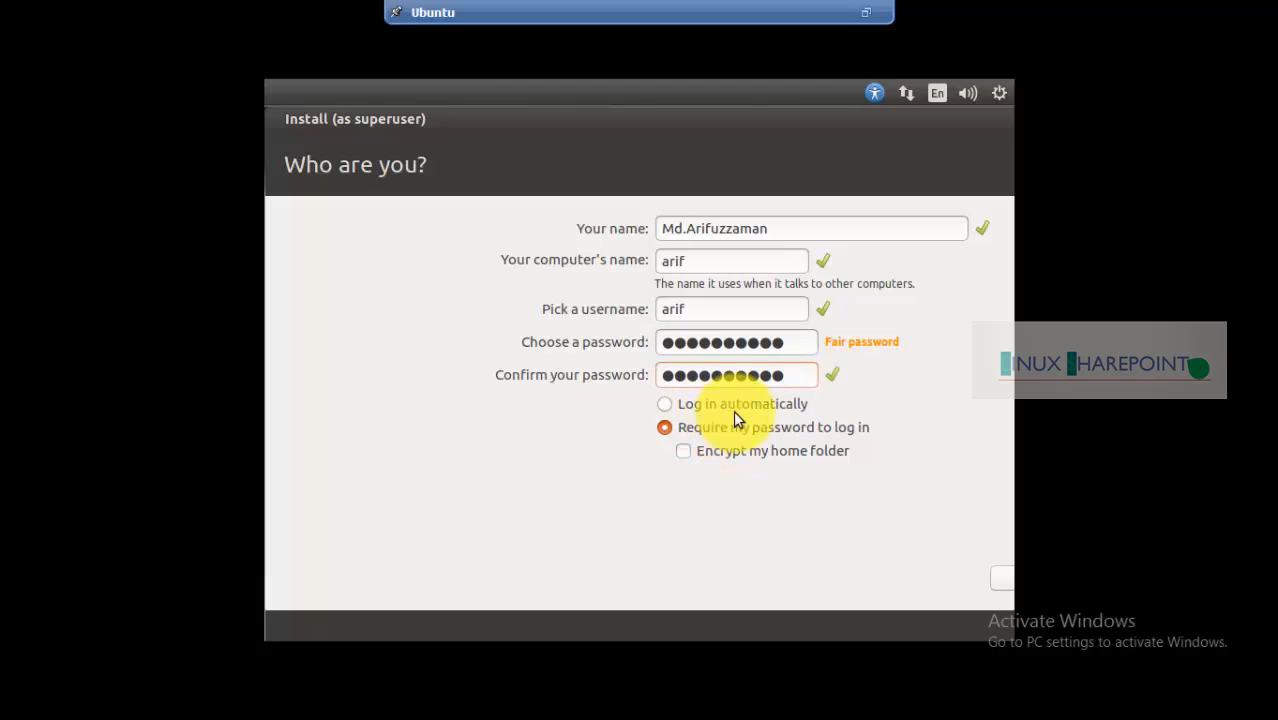
Keep 'Require my password to log in' selected and continue to the installation
left_click(665, 403)
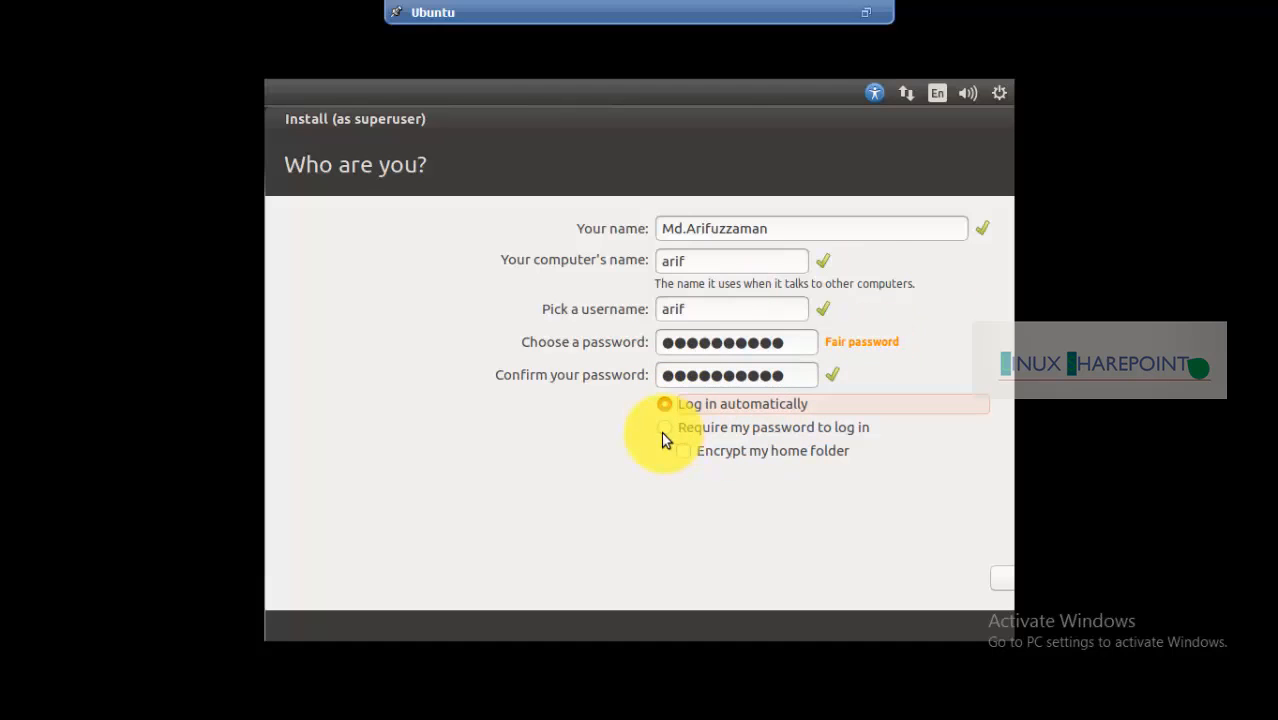
left_click(664, 430)
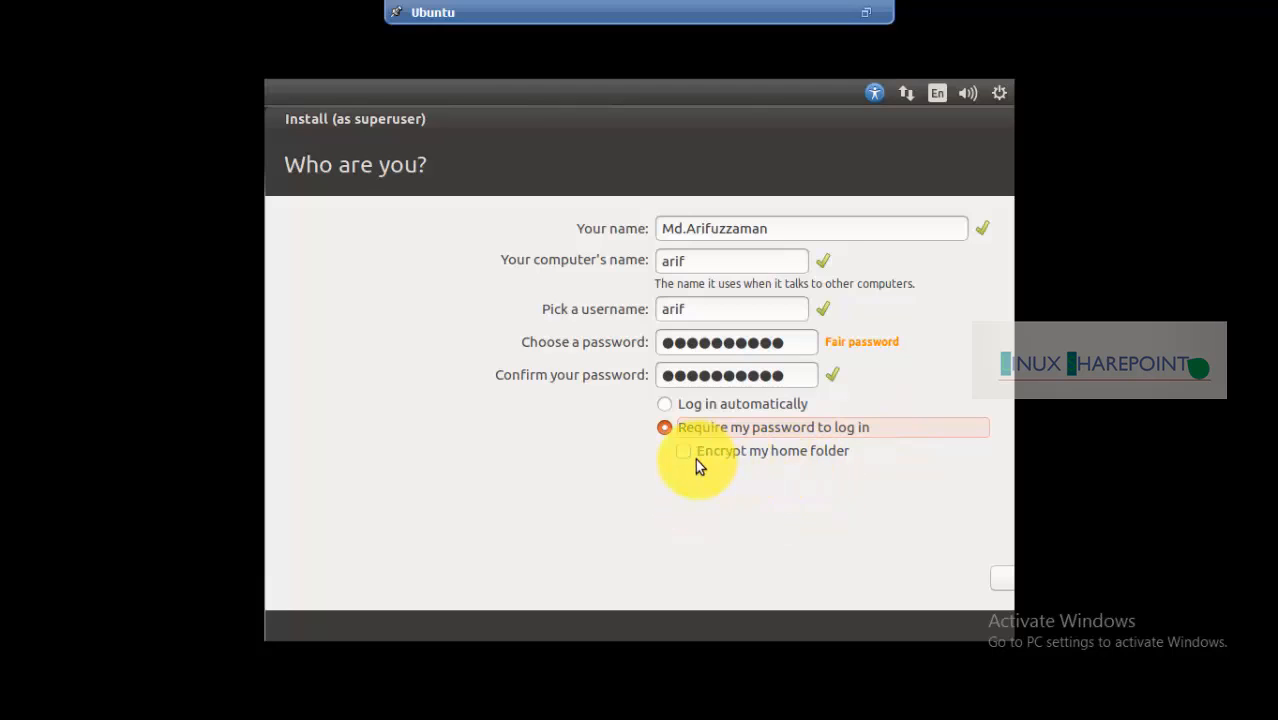
left_click(793, 126)
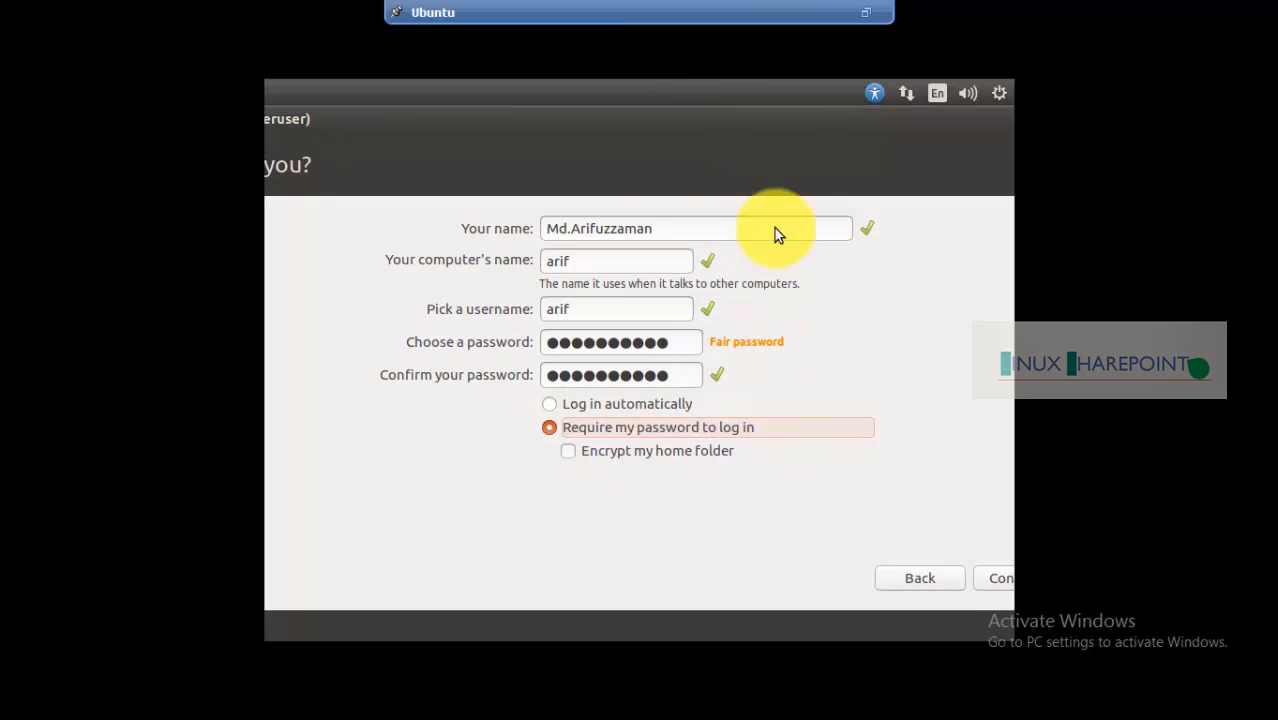
left_click_drag(771, 130, 640, 131)
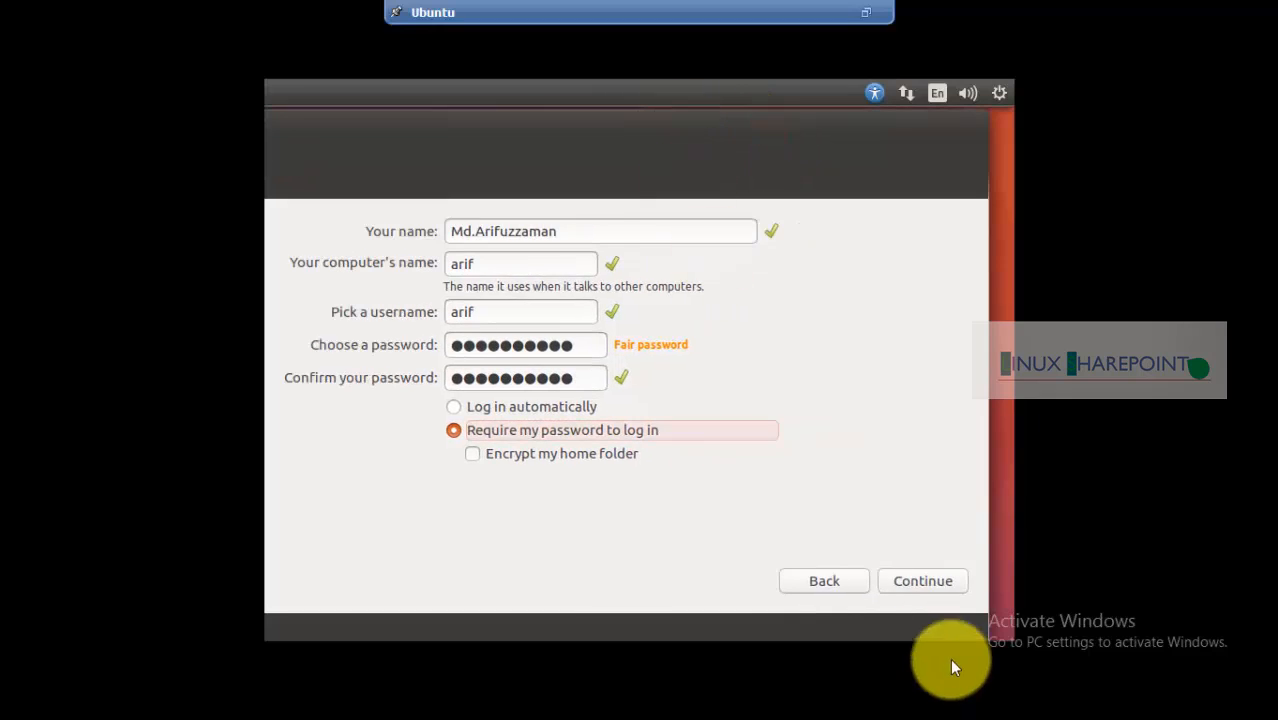
left_click(920, 580)
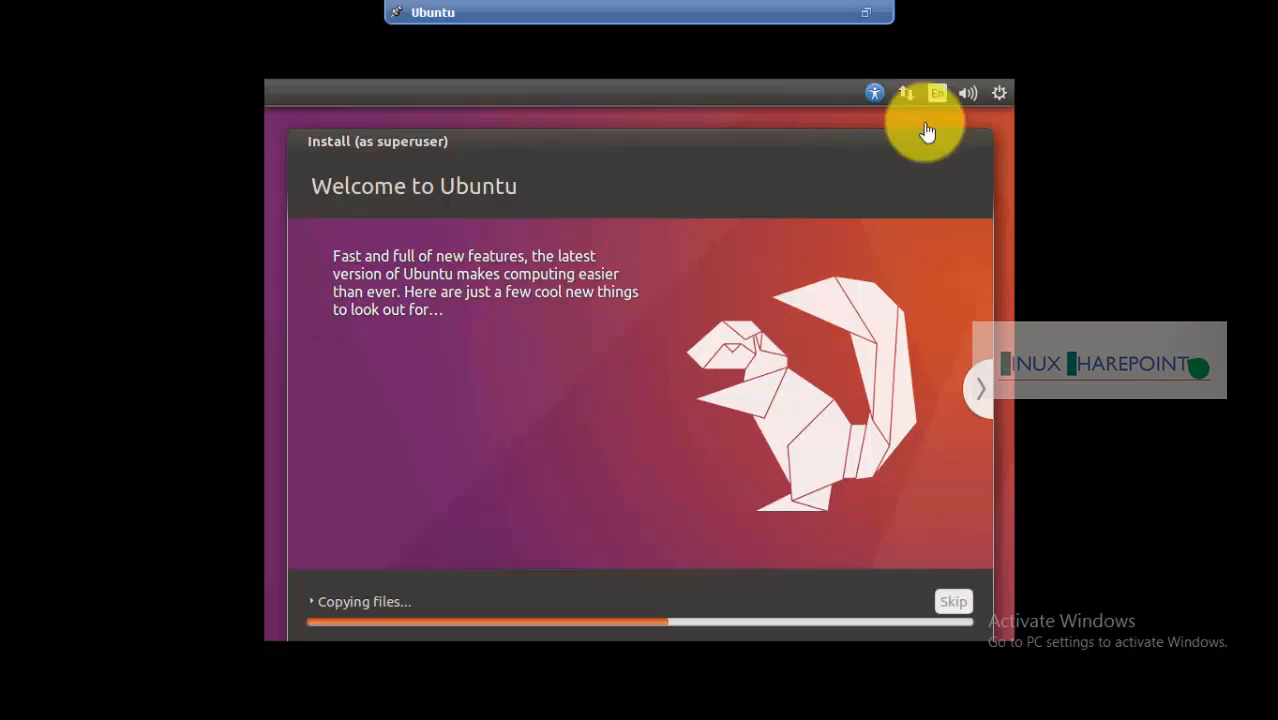
Let the installation run, checking the network status indicator and leaving full-screen view
left_click(867, 20)
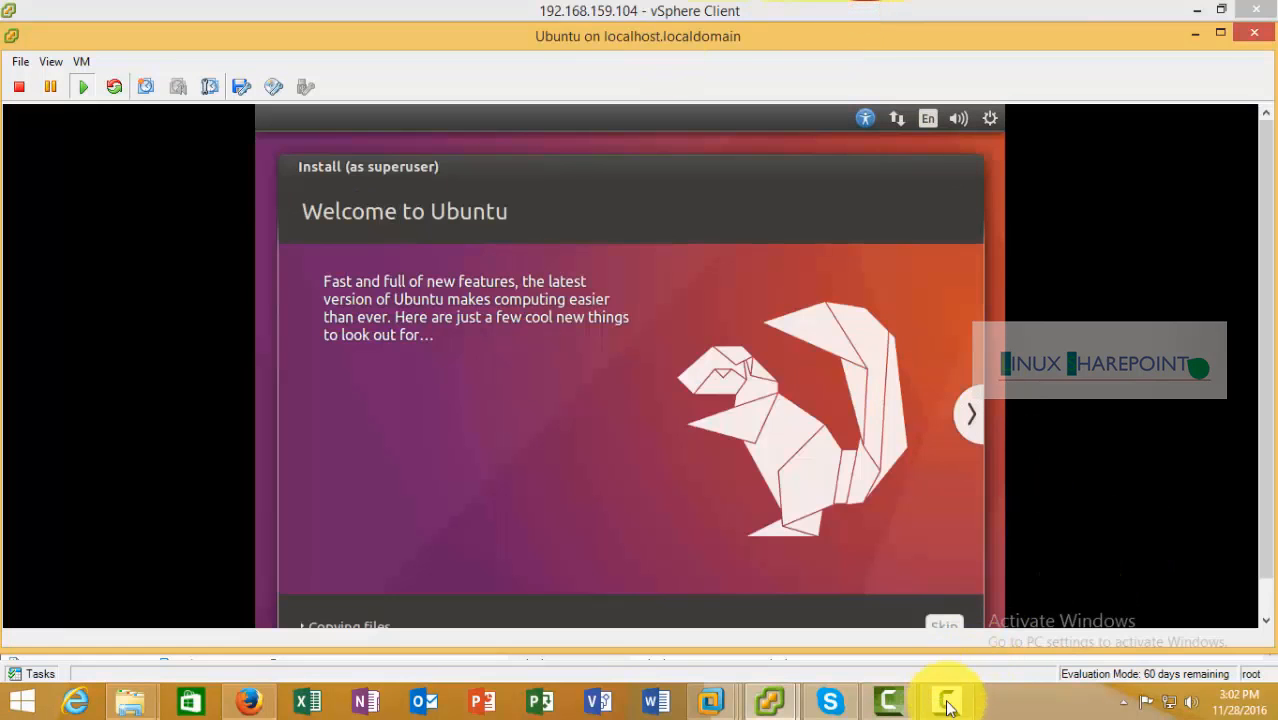
left_click(946, 700)
left_click(978, 585)
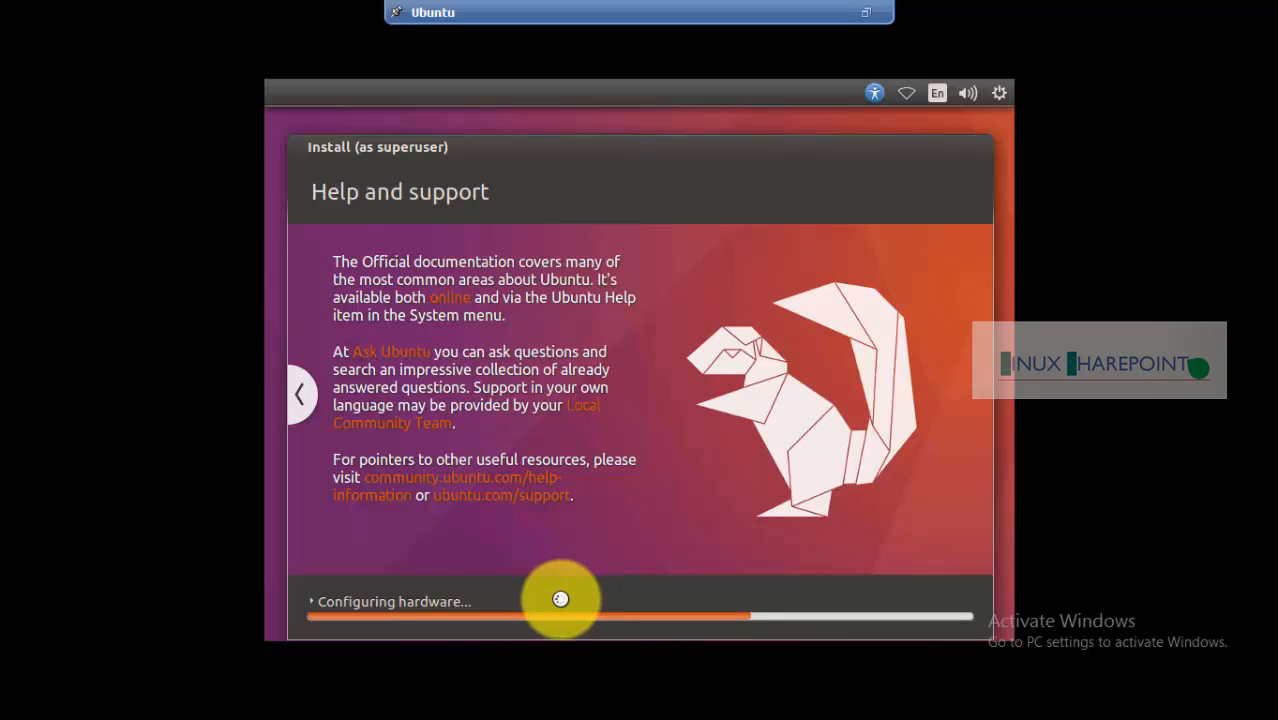
left_click(903, 93)
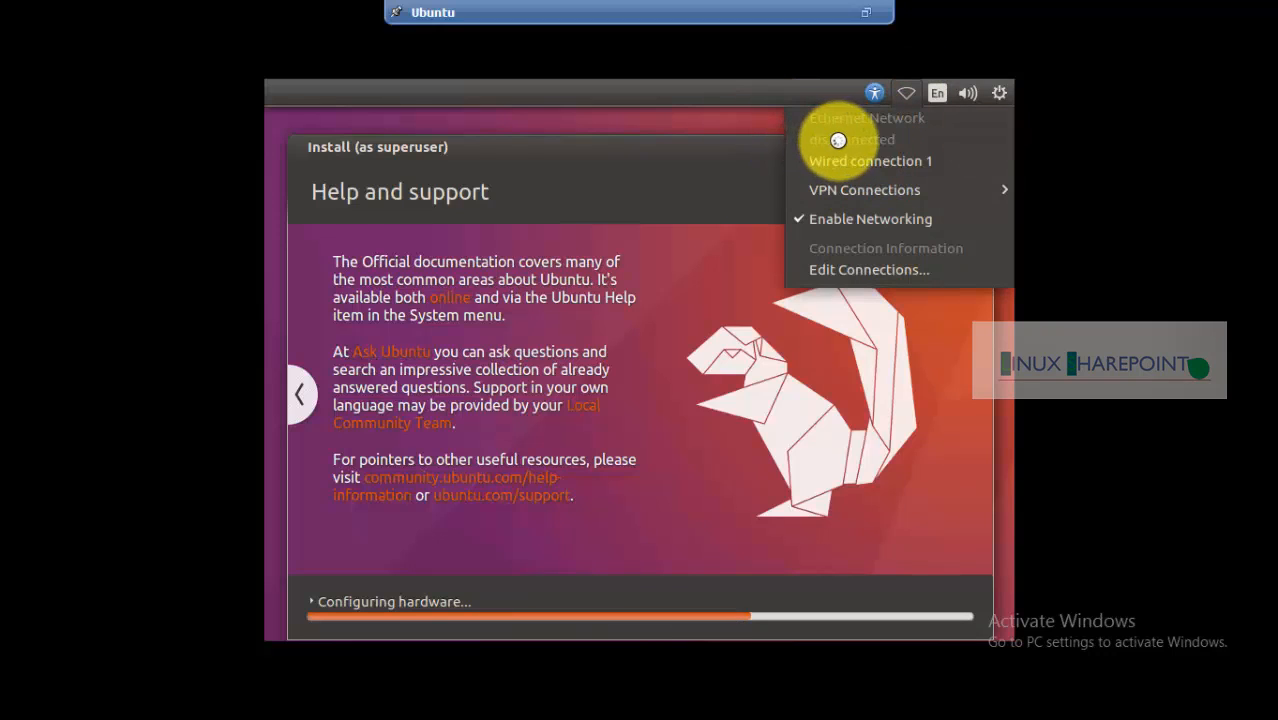
left_click(768, 137)
left_click(874, 93)
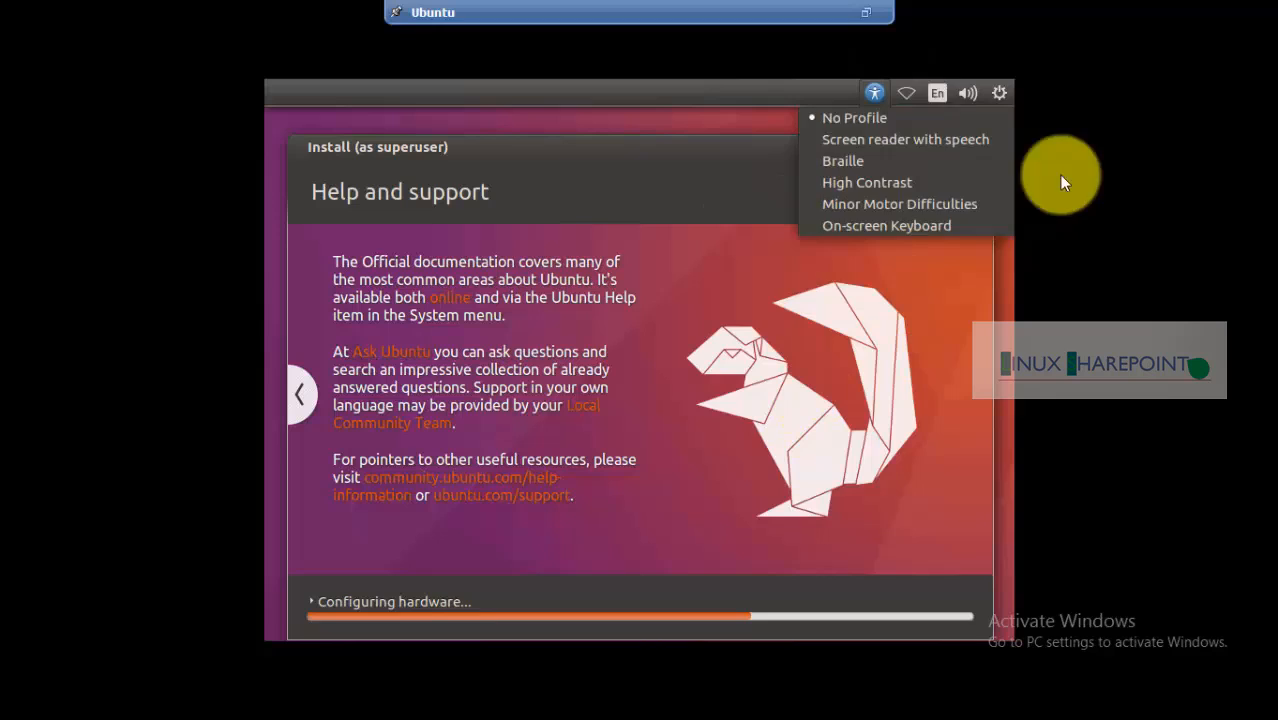
mouse_move(905, 85)
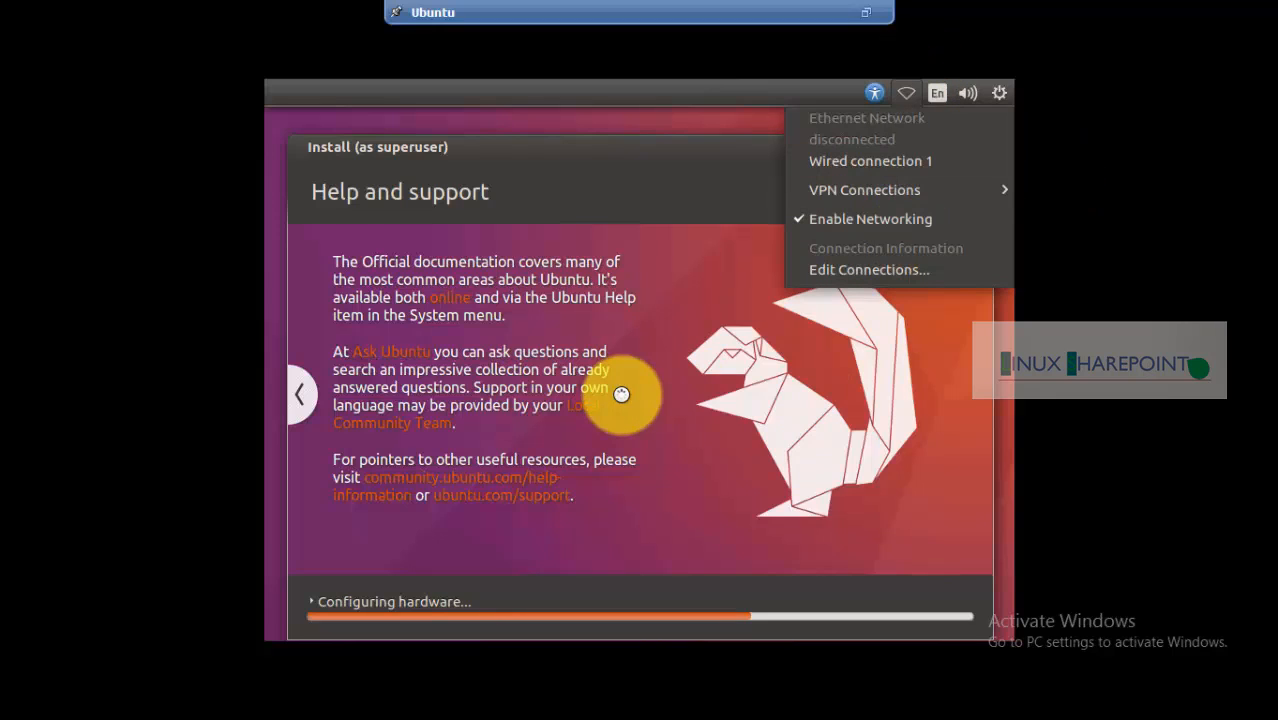
left_click(767, 464)
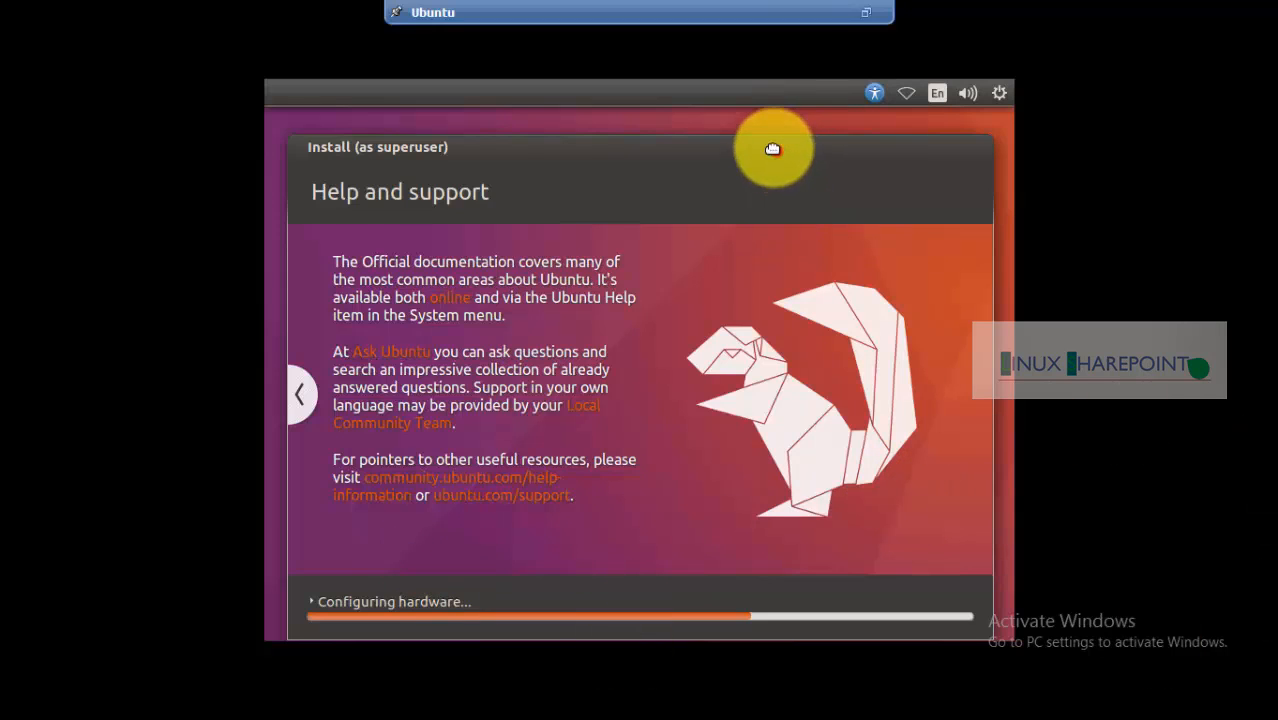
left_click_drag(772, 149, 774, 130)
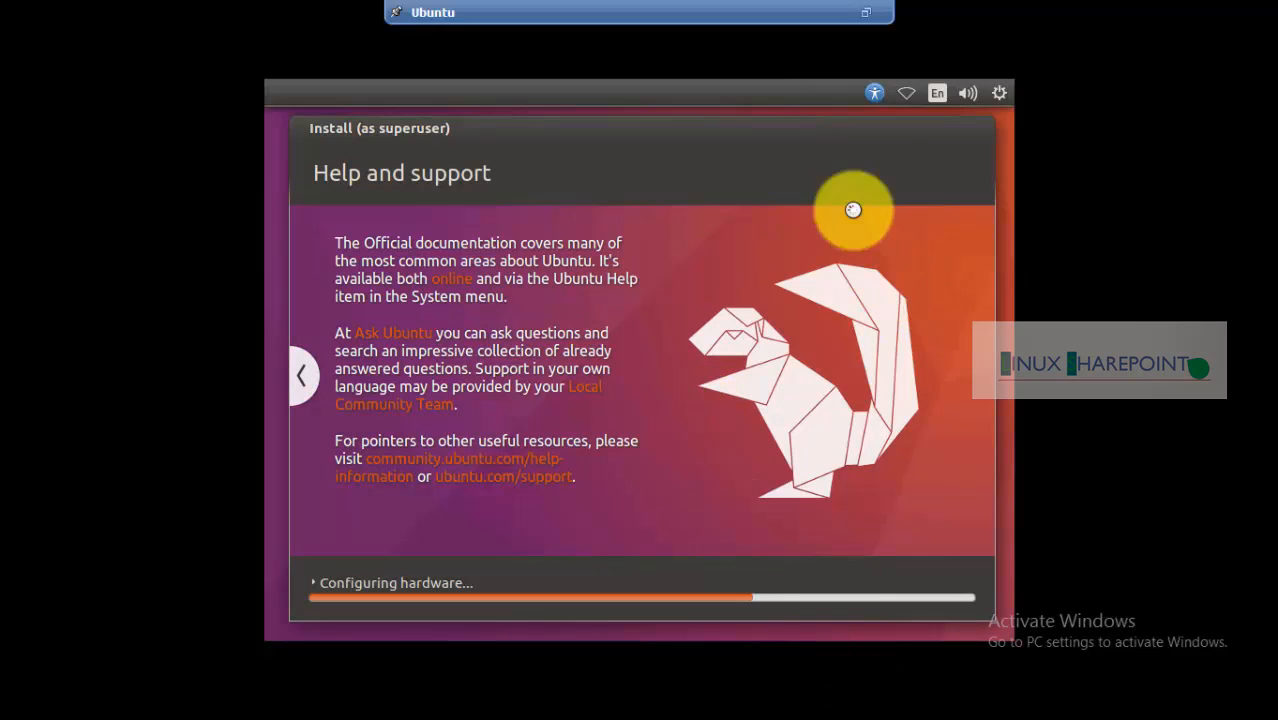
left_click(905, 92)
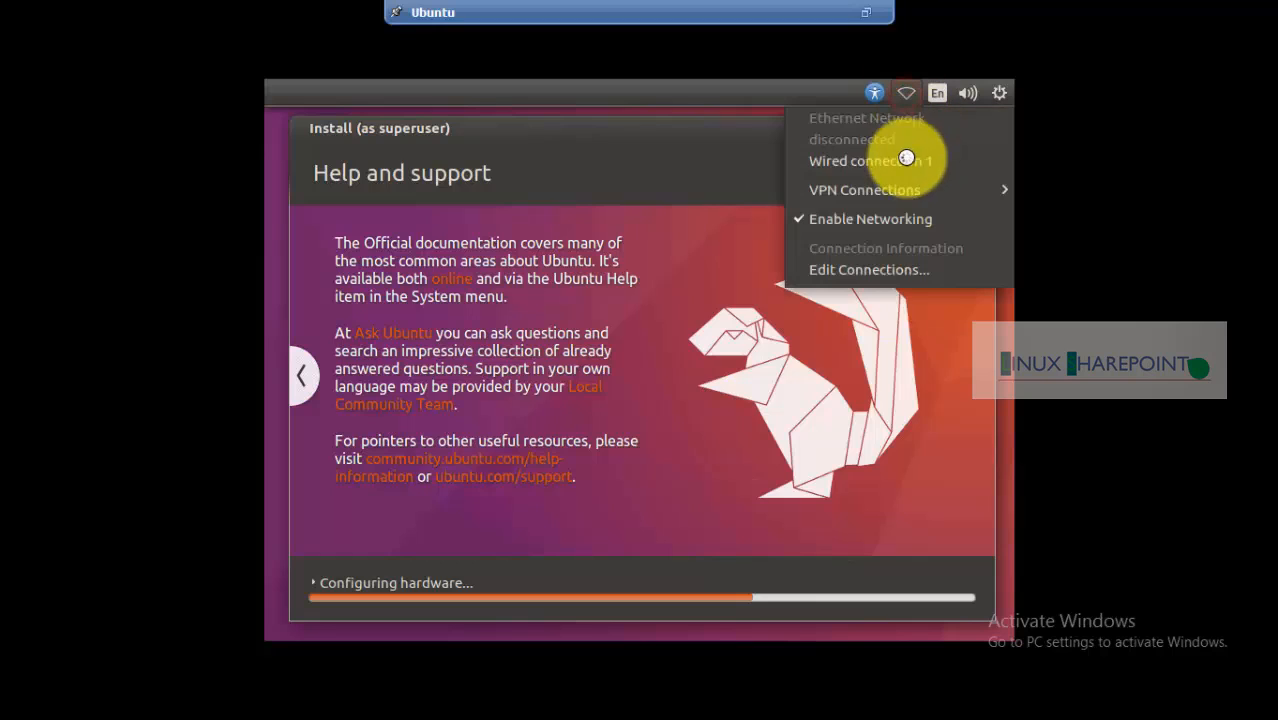
left_click(775, 95)
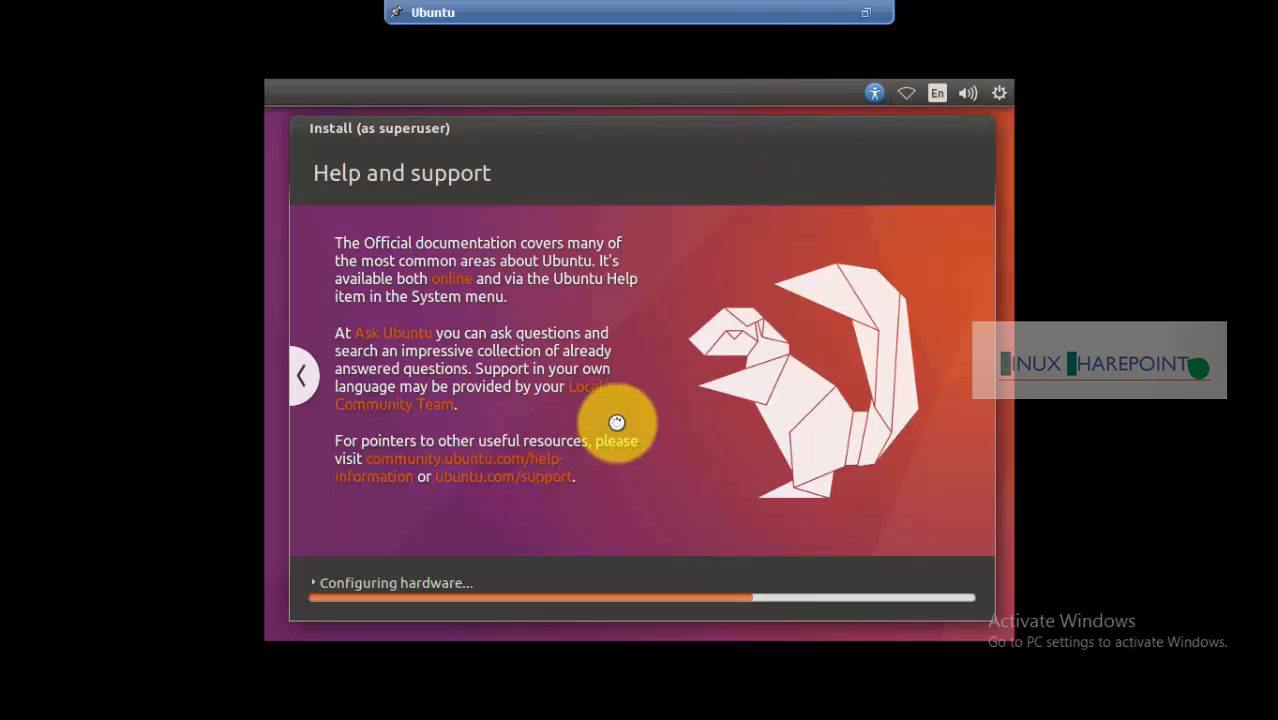
left_click(866, 18)
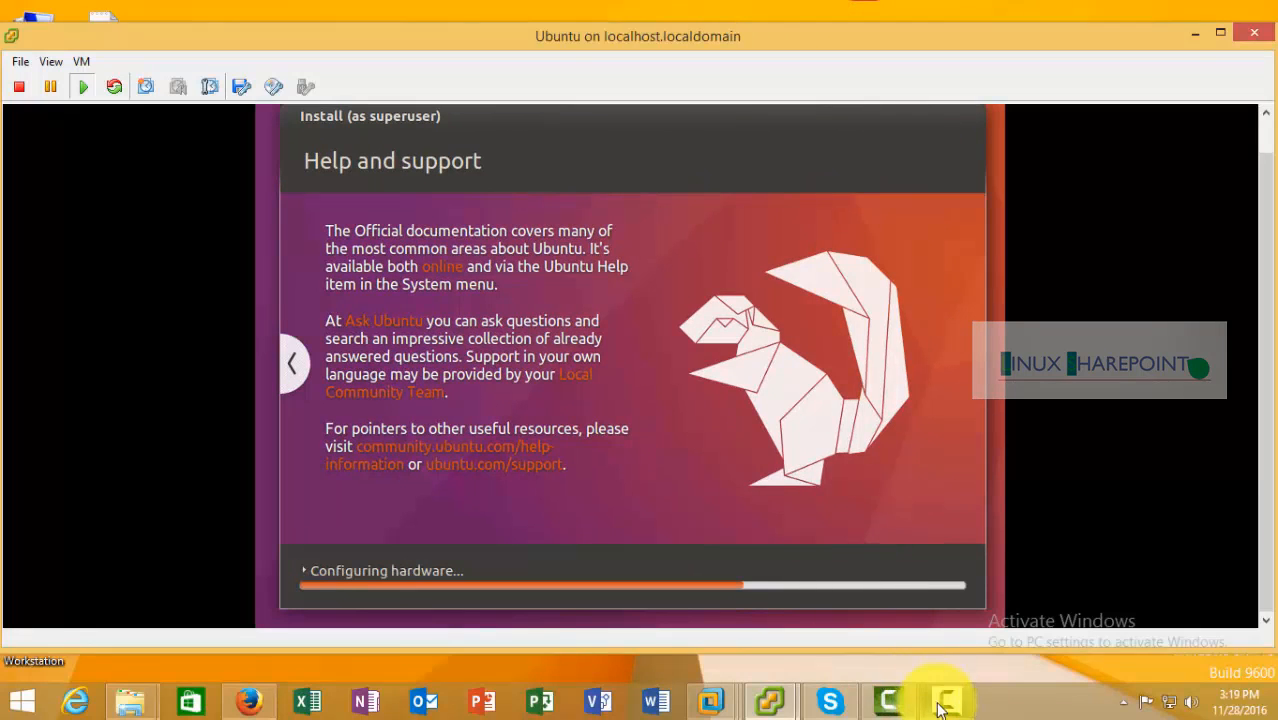
left_click(942, 700)
Move the Installation Complete dialog up and choose Restart Now
left_click(1080, 331)
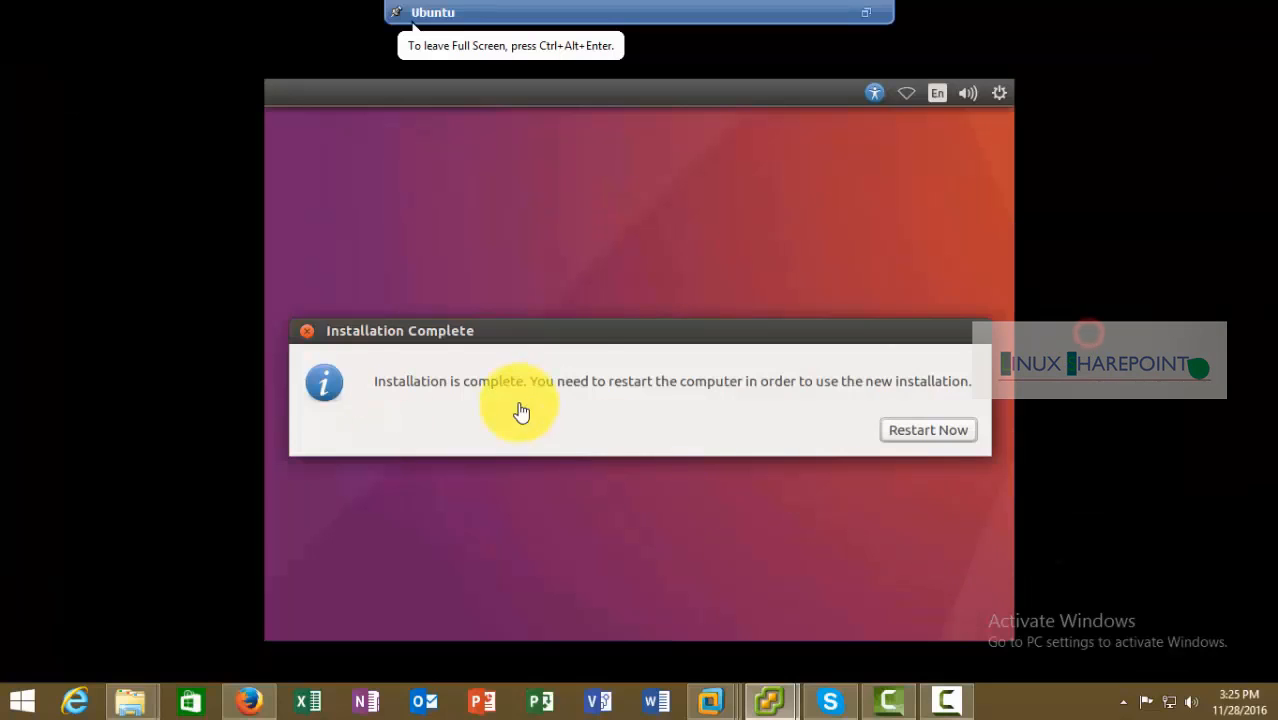
left_click(632, 340)
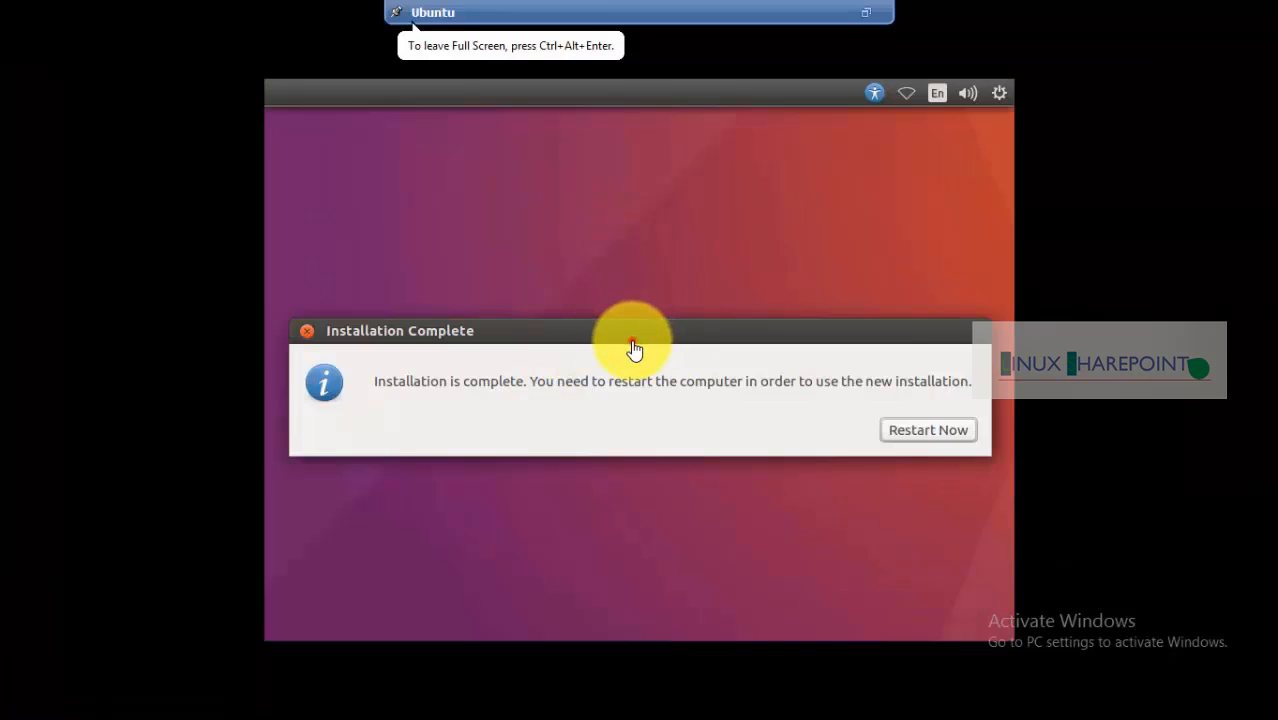
left_click_drag(650, 332, 620, 199)
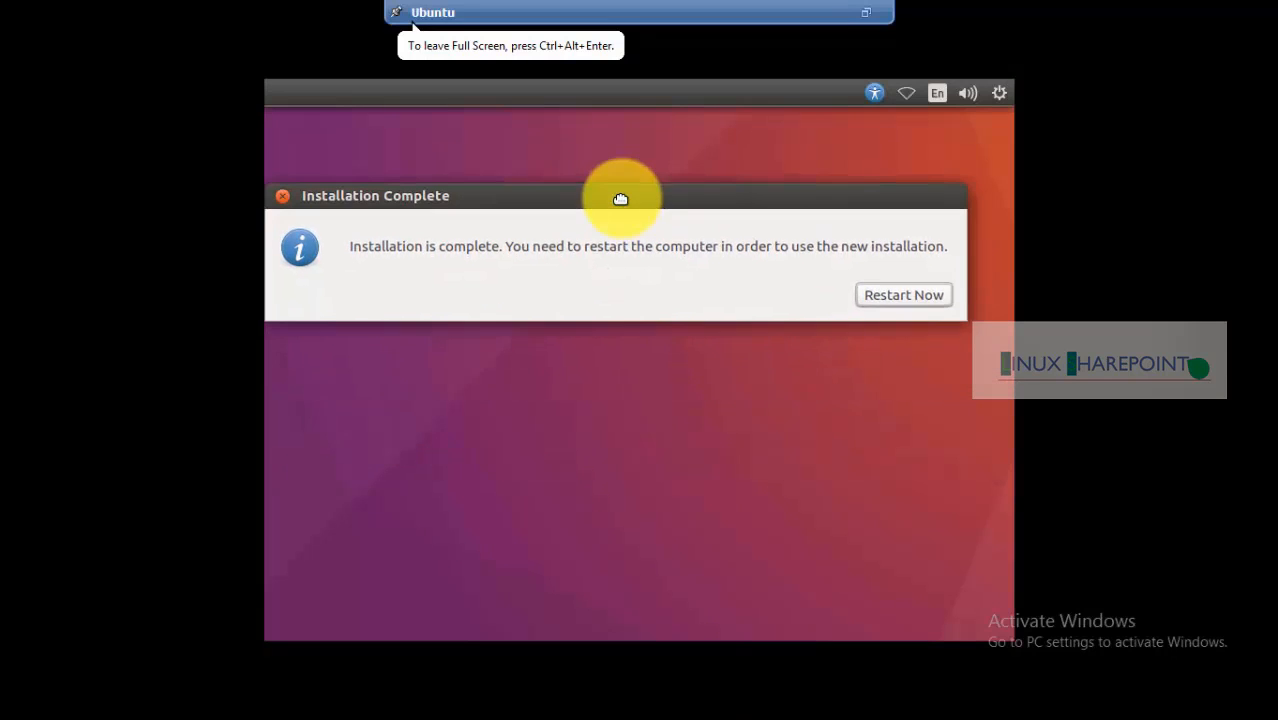
left_click(900, 300)
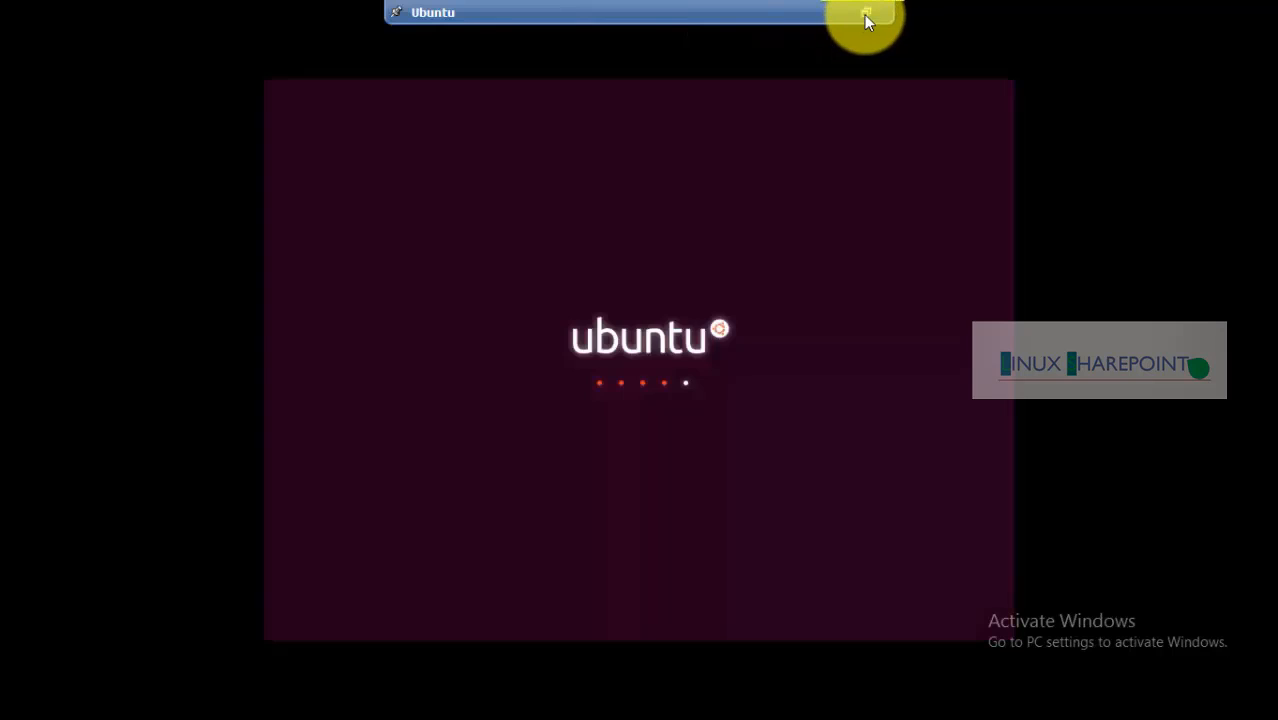
Confirm the installation medium is removed with Enter in the VM console
left_click(809, 339)
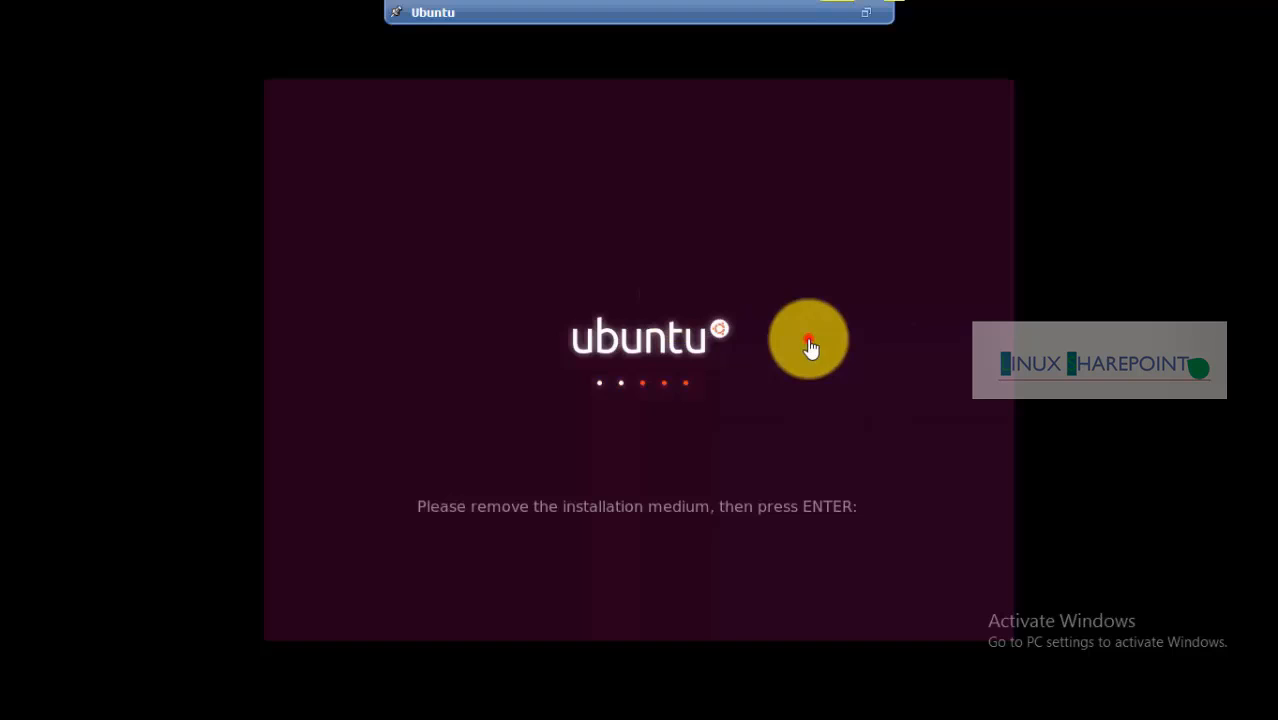
key("Return")
left_click(827, 454)
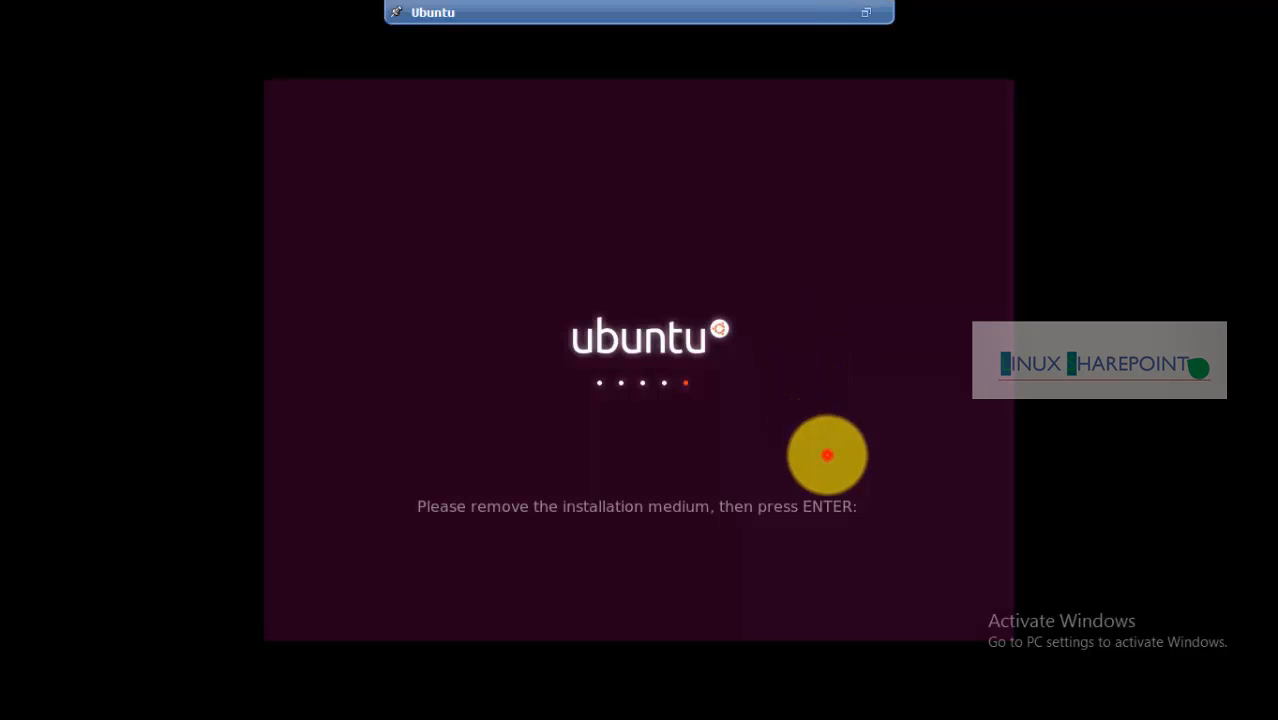
key("Return")
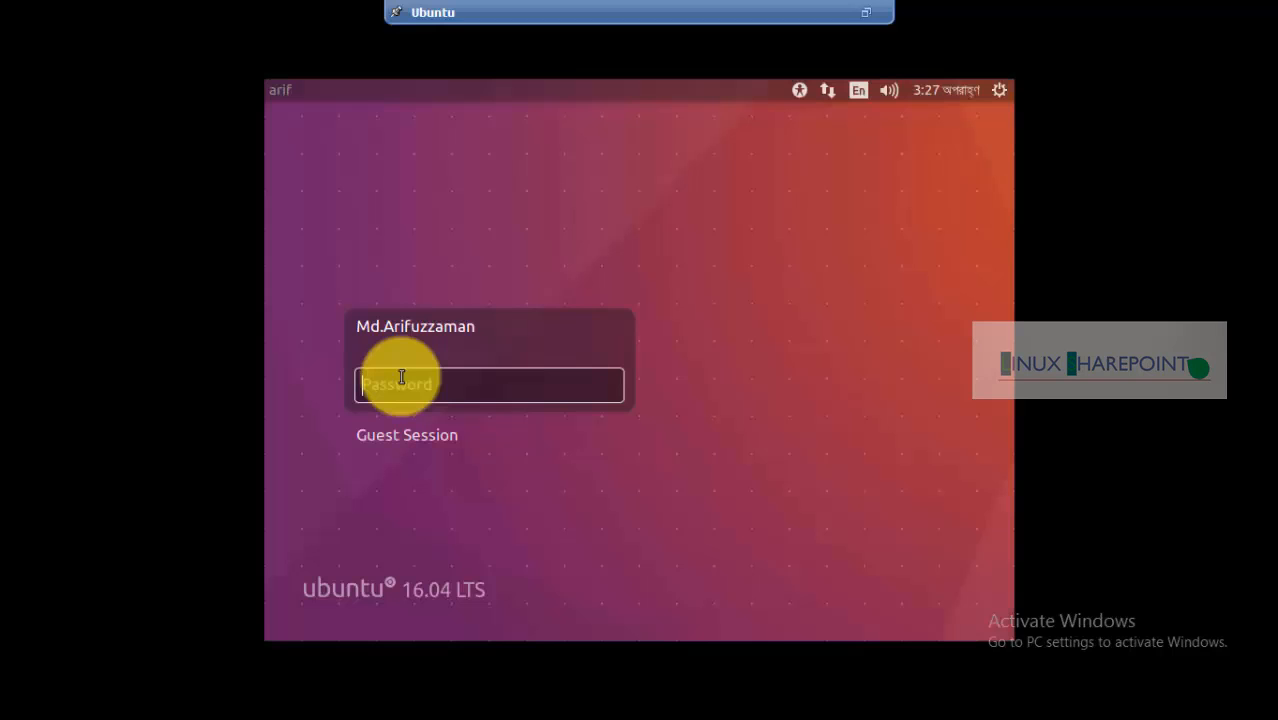
Log in to the Ubuntu account with its password, re-entering it after the first attempt fails
left_click(446, 382)
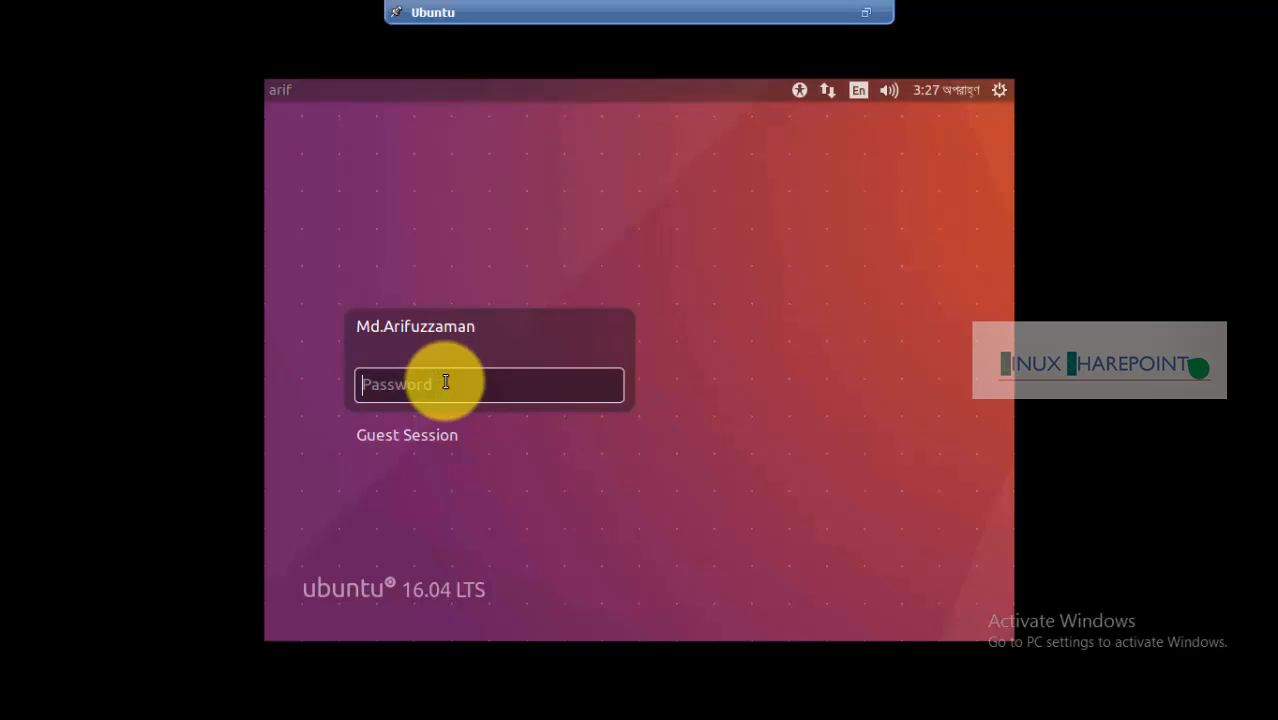
type("•••••••••••")
key("Return")
type("••••••••")
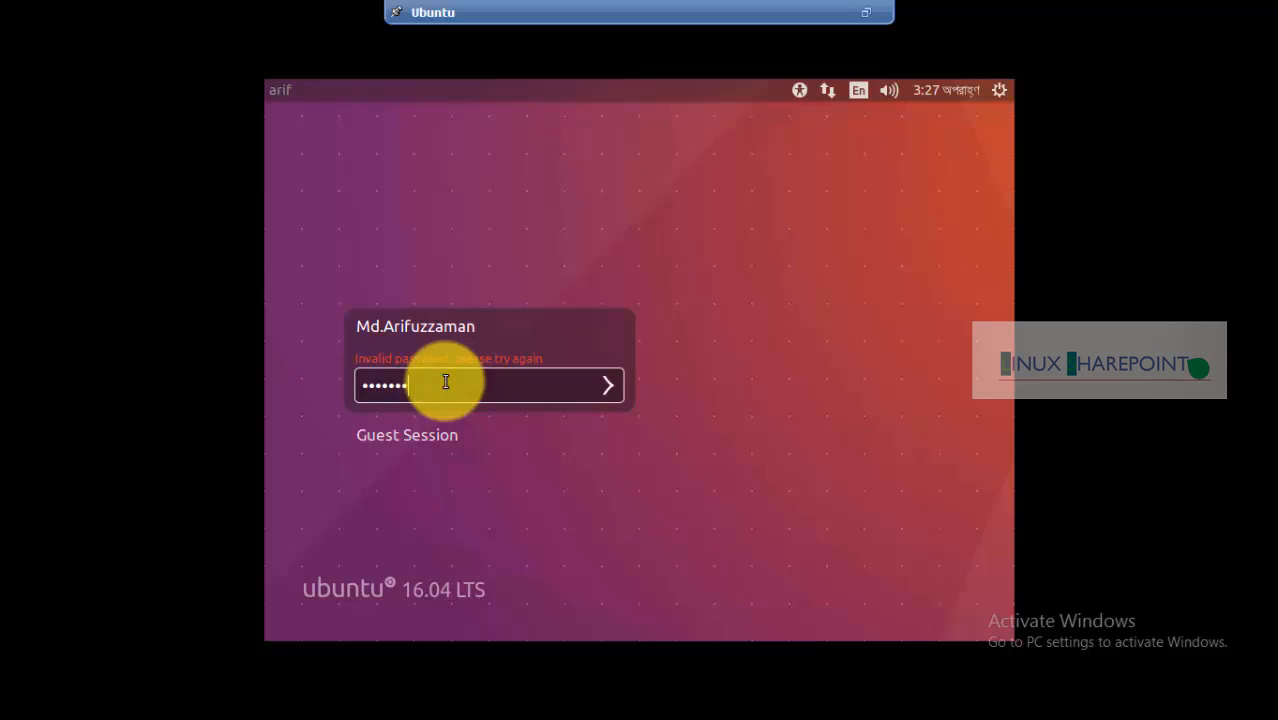
type("•")
key("Return")
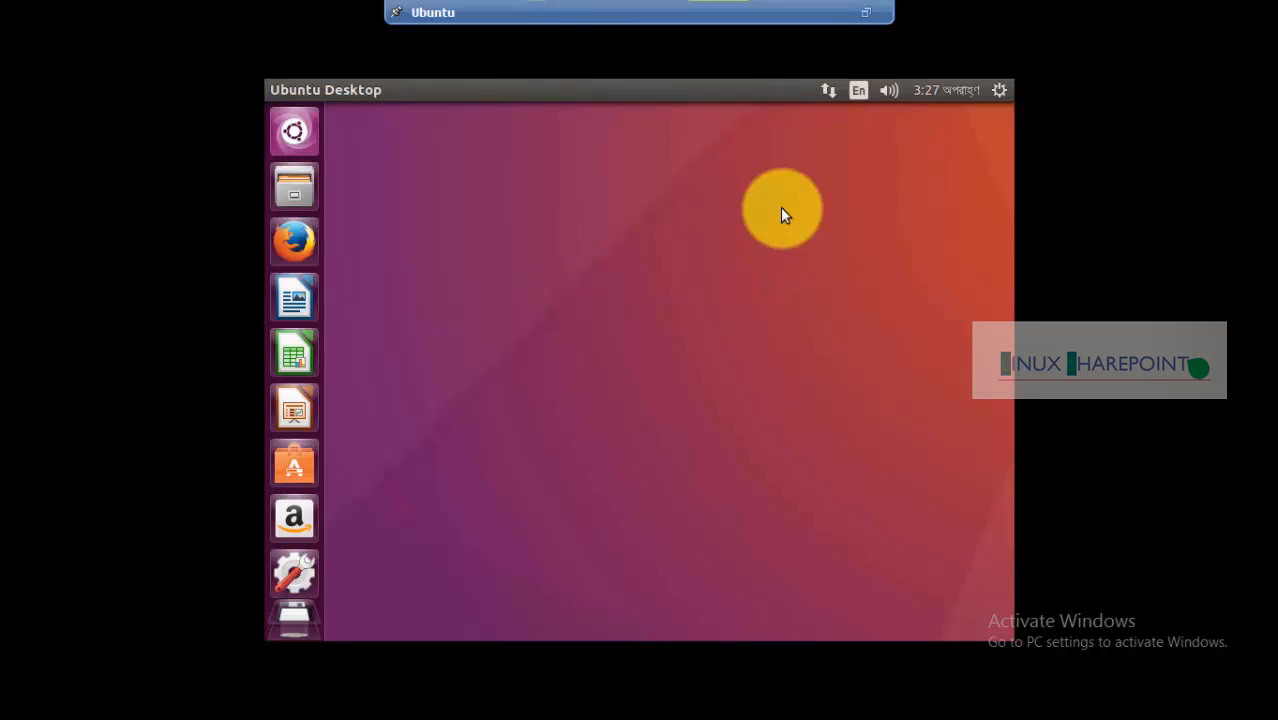
Open Edit Connections from the network indicator and select Wired connection 1 under Ethernet
right_click(585, 201)
left_click(506, 203)
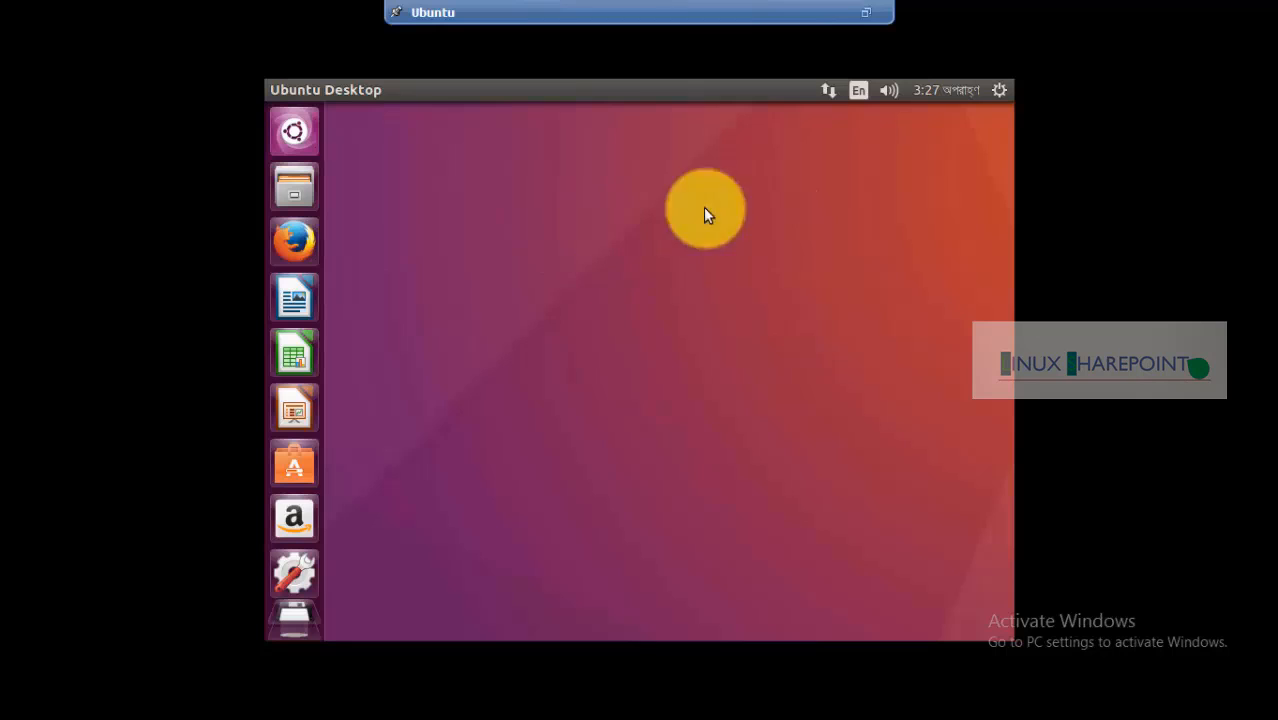
left_click(830, 94)
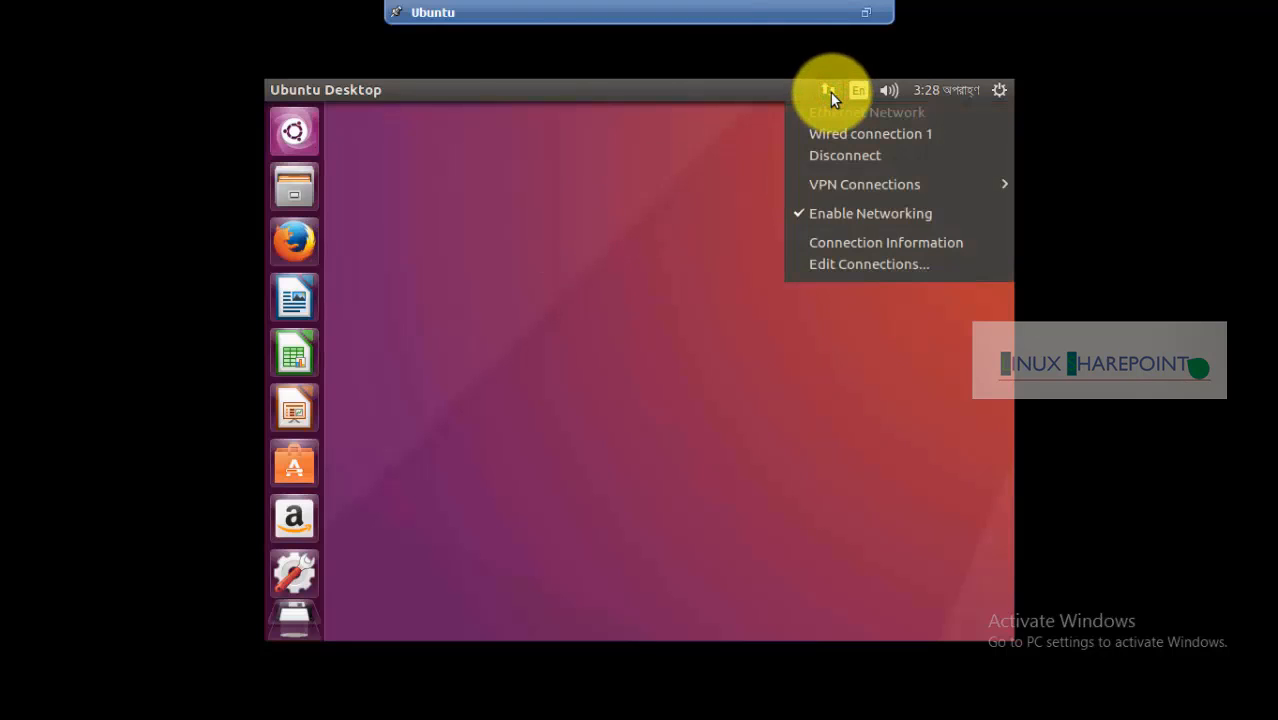
left_click(580, 215)
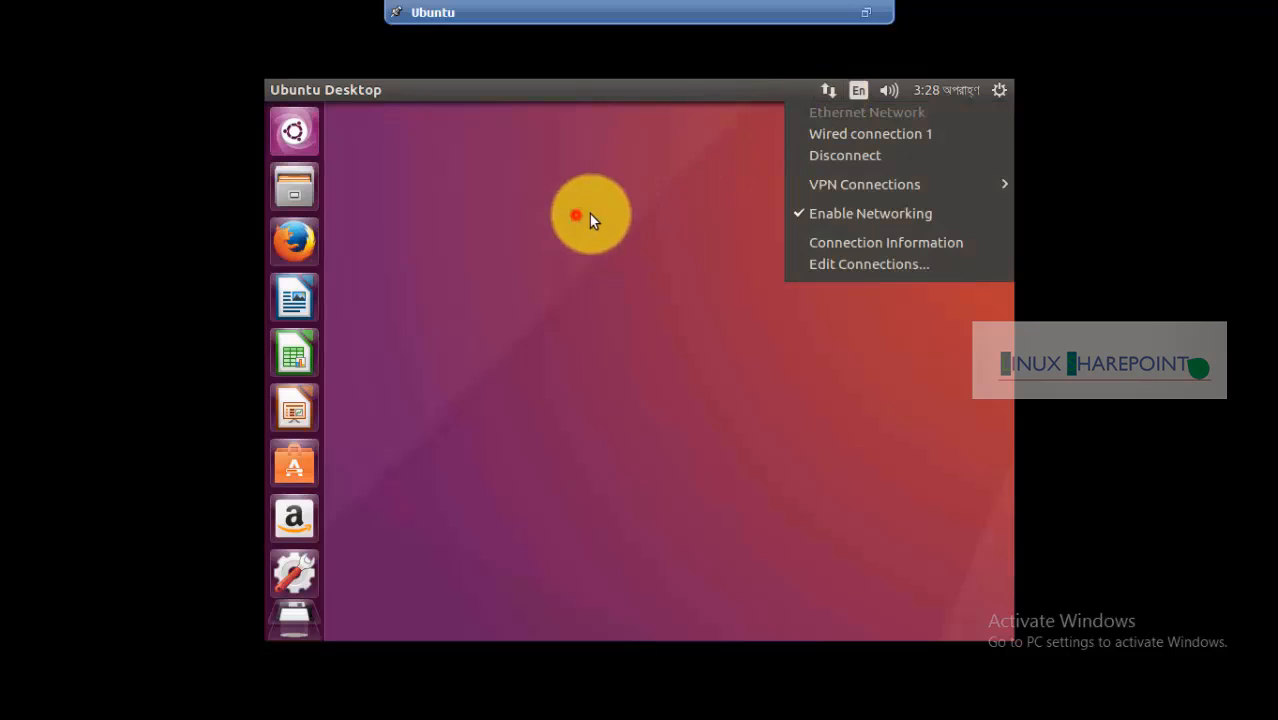
left_click(828, 96)
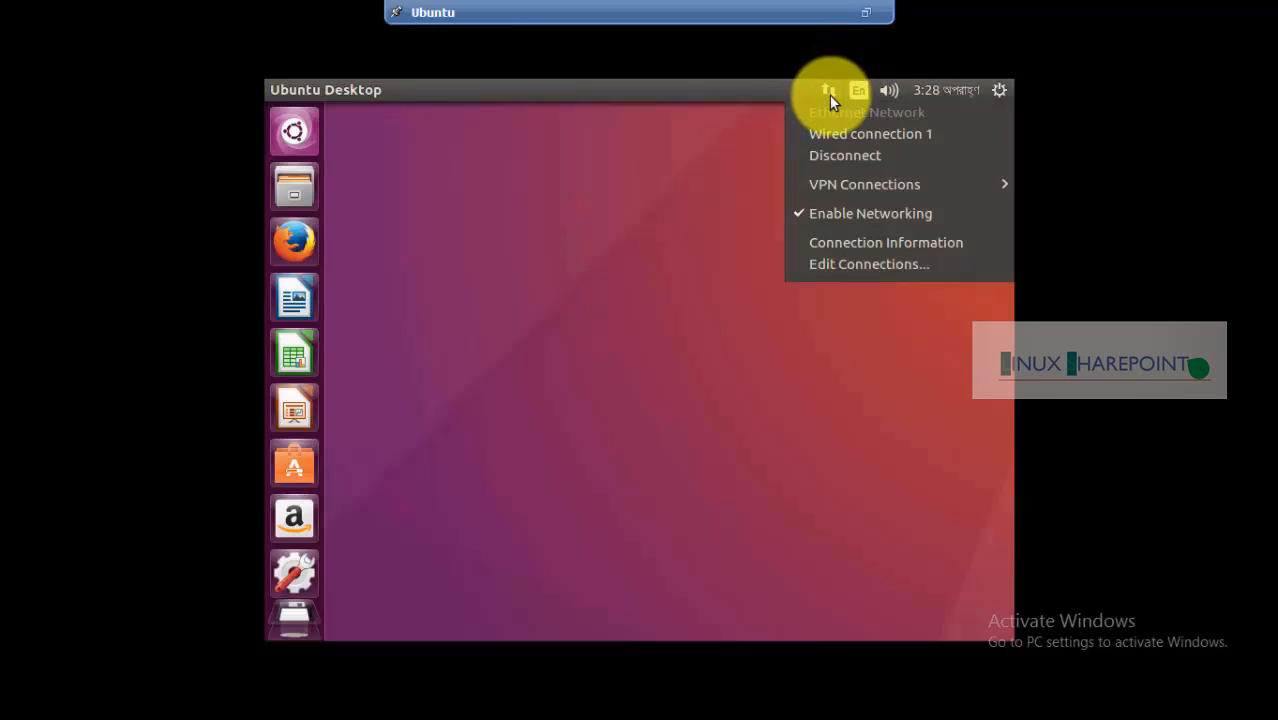
left_click(877, 265)
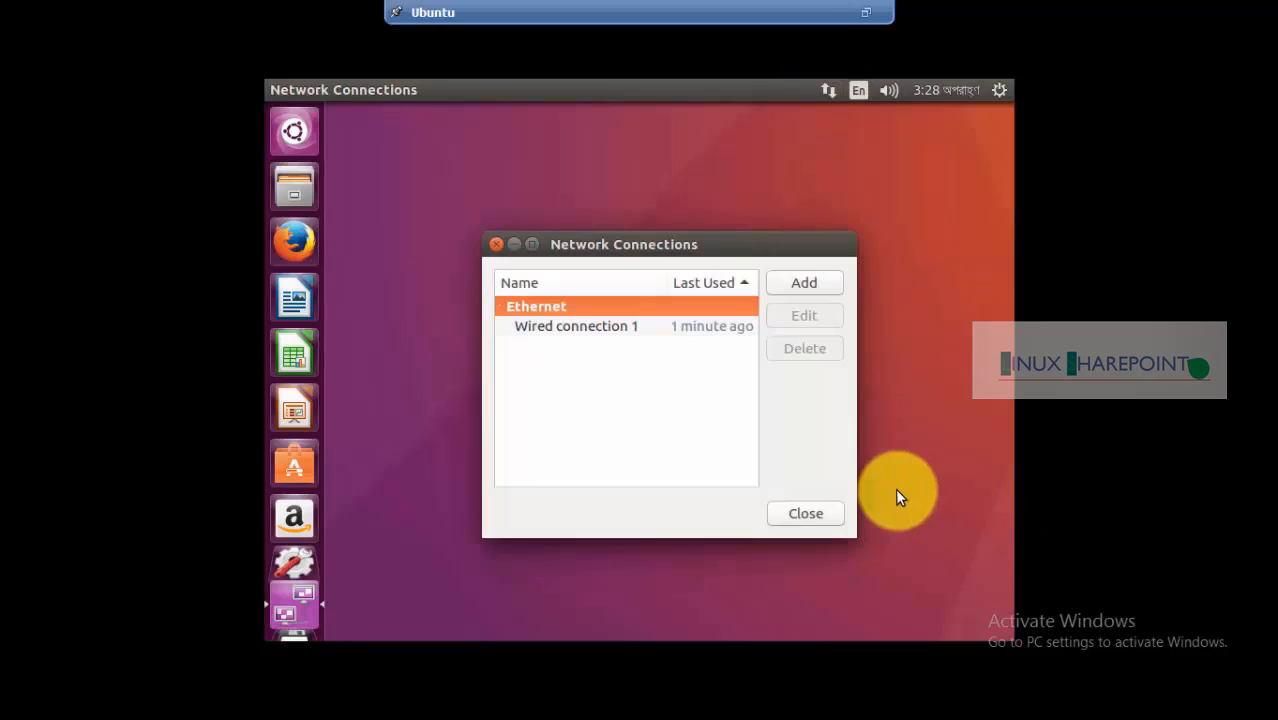
left_click_drag(679, 247, 753, 172)
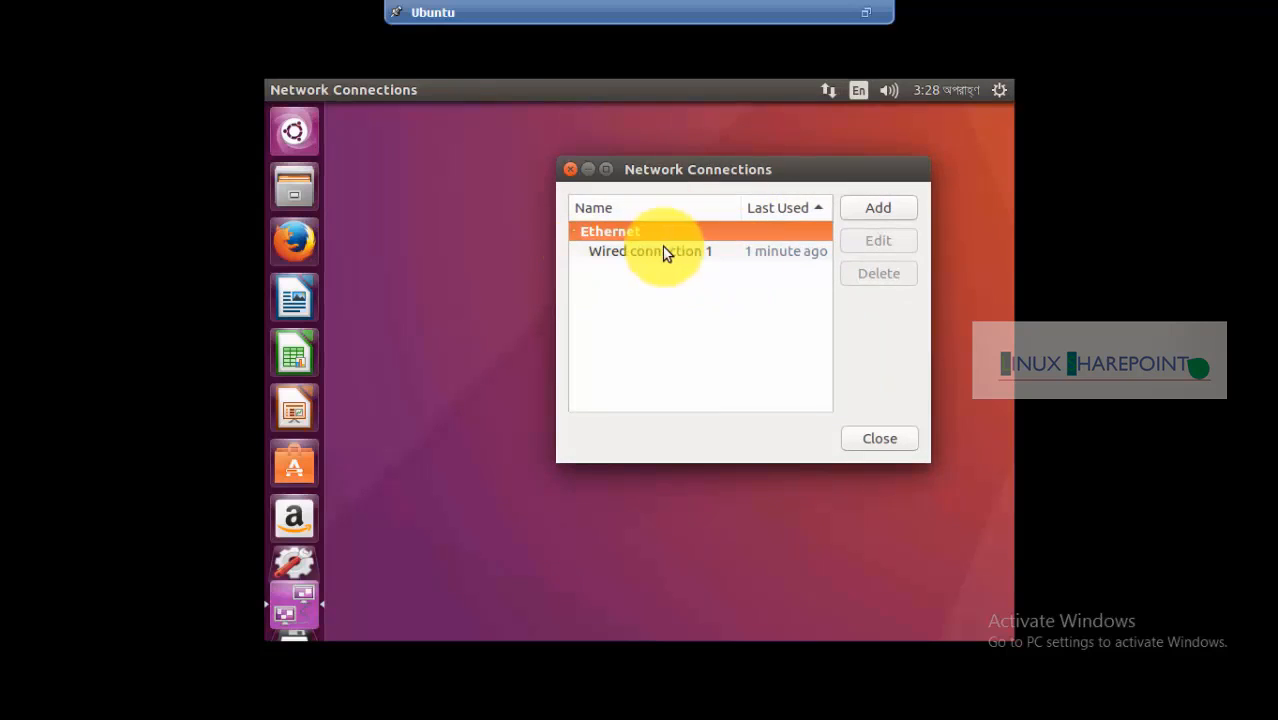
left_click(645, 255)
Edit Wired connection 1 and switch its IPv4 method to Manual
left_click(874, 244)
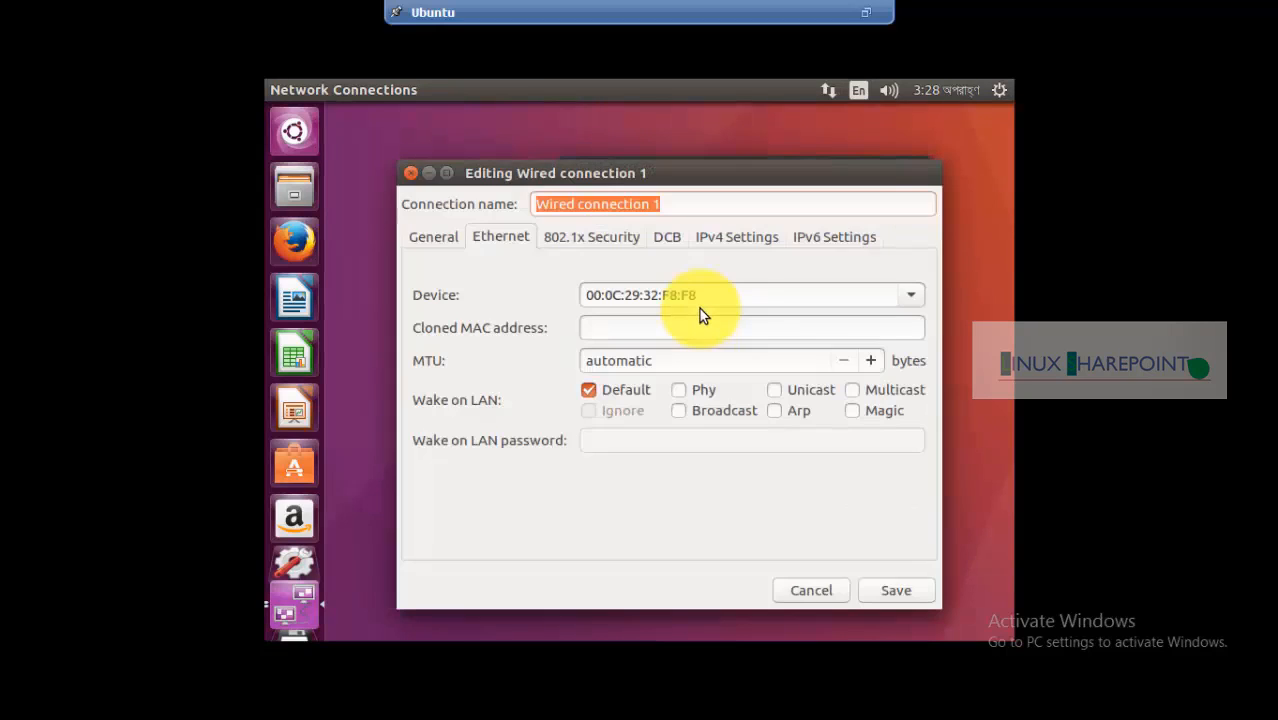
left_click_drag(679, 174, 679, 141)
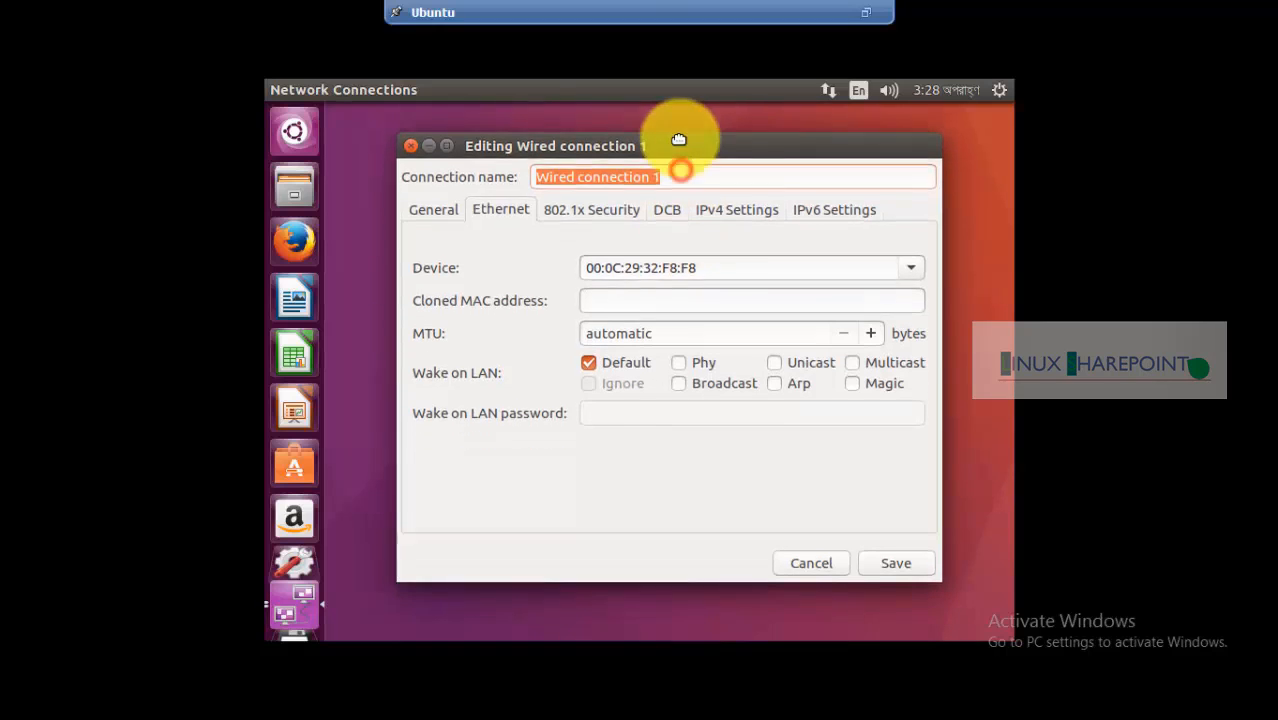
left_click(722, 207)
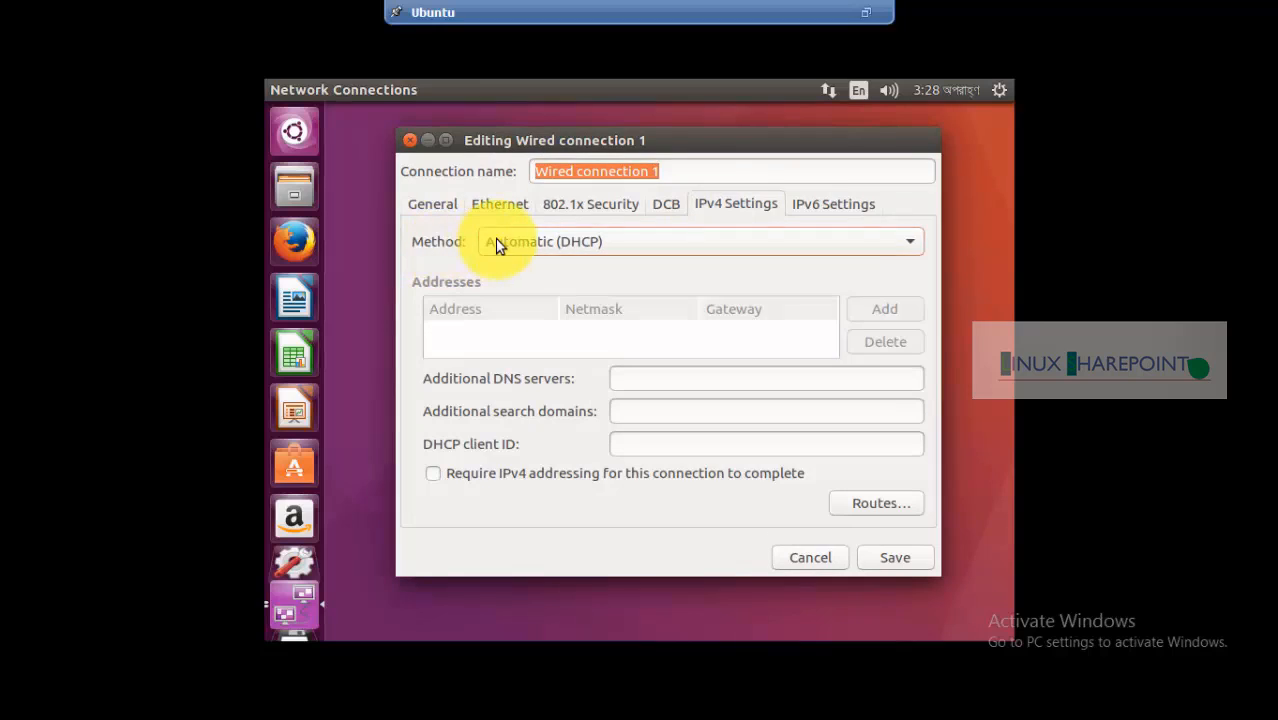
left_click(552, 242)
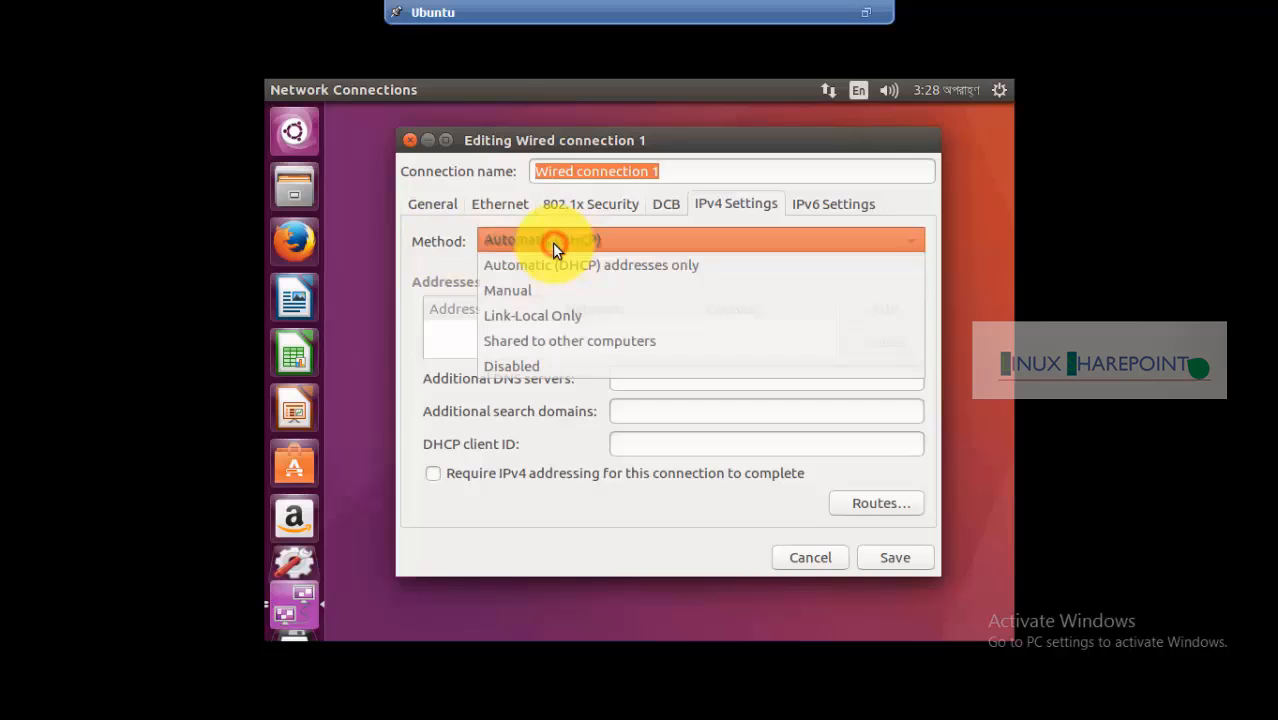
left_click(533, 290)
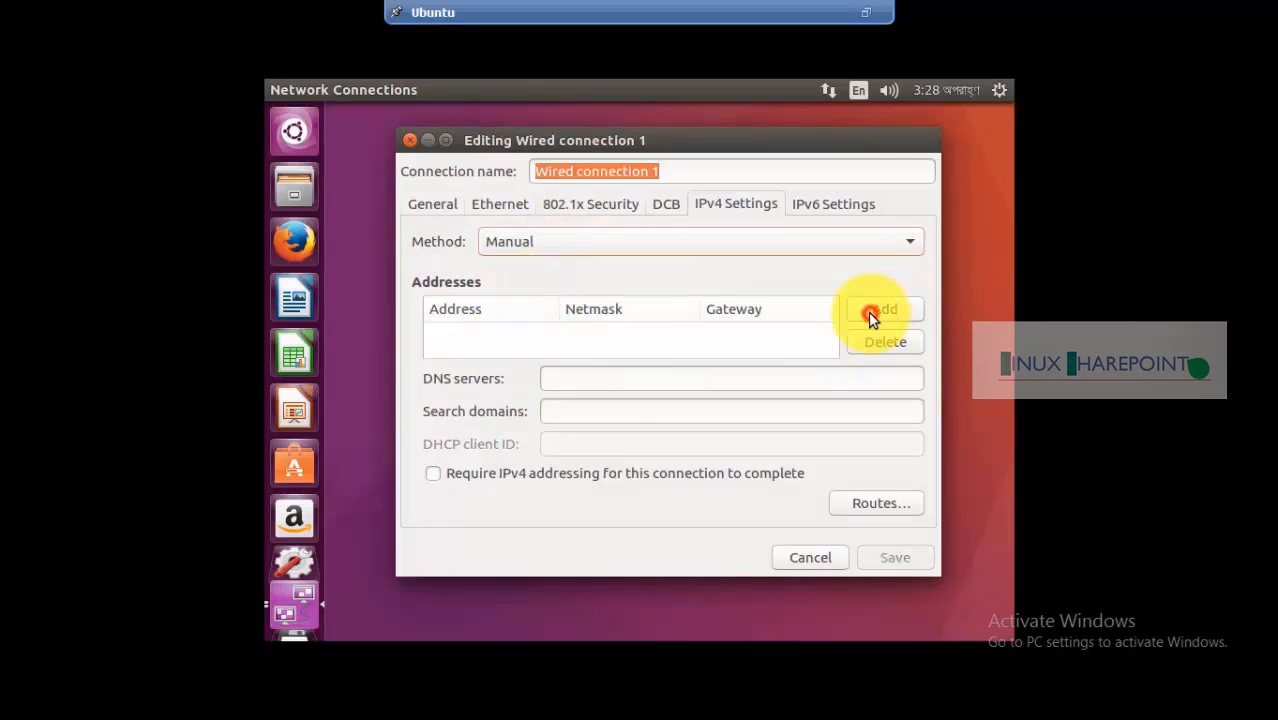
Add the static address 192.168.159.105 with netmask 255.255.255.0
left_click(870, 314)
left_click(458, 333)
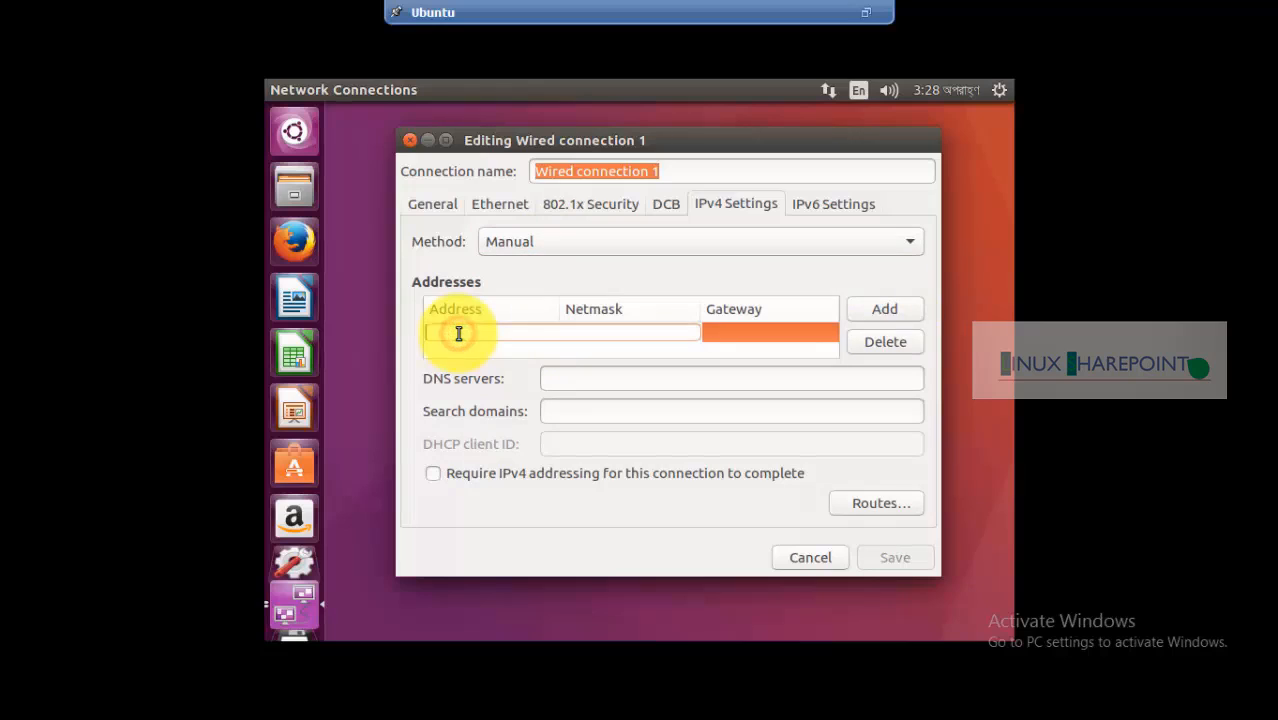
type("1")
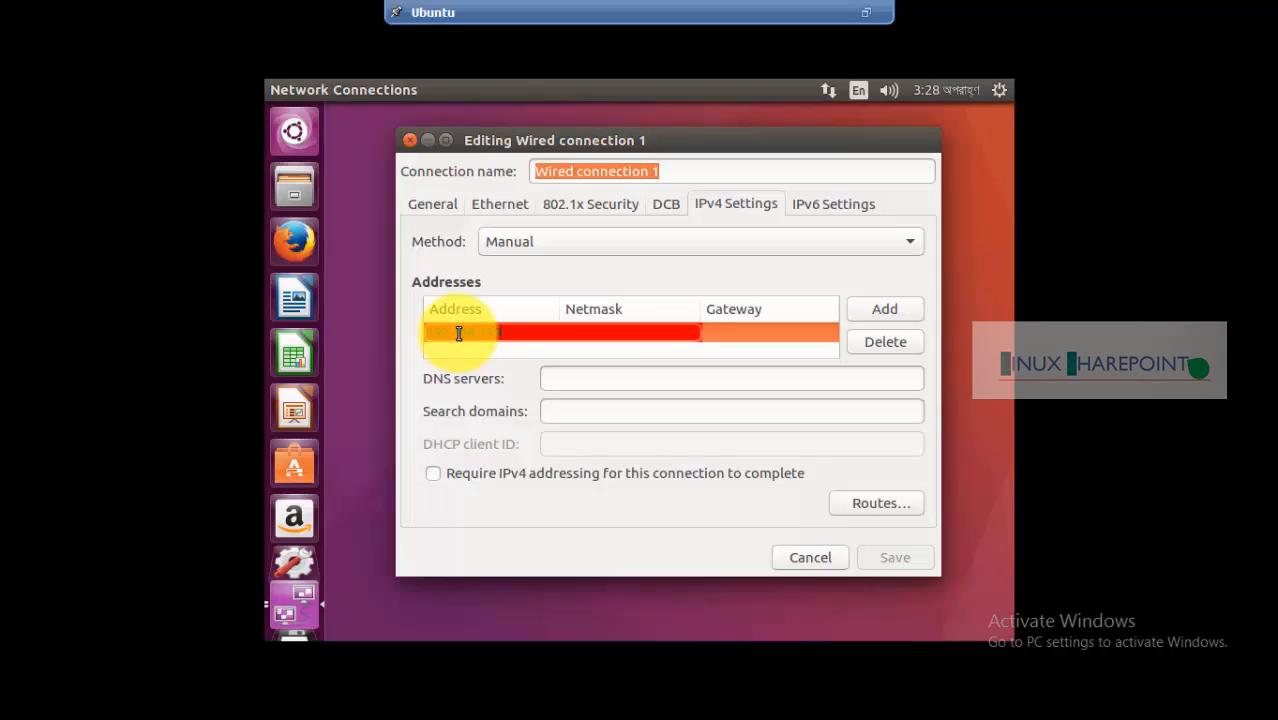
type("92.168.159.105")
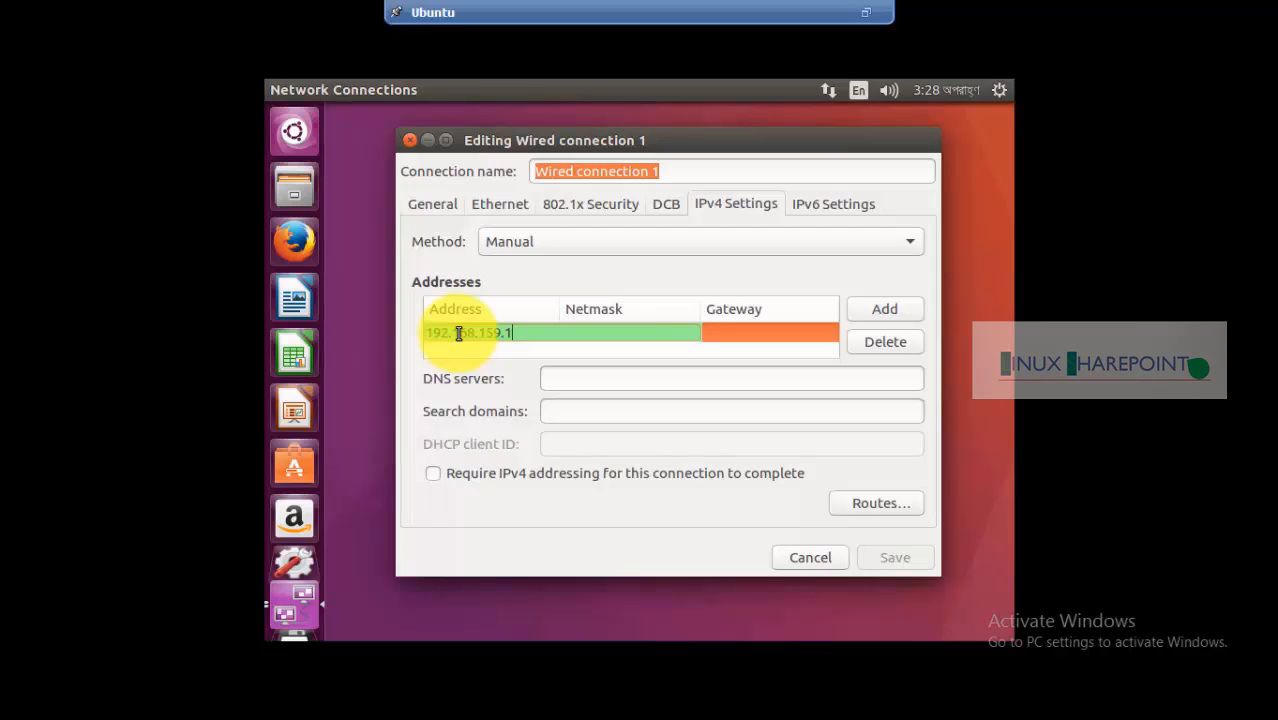
left_click(574, 332)
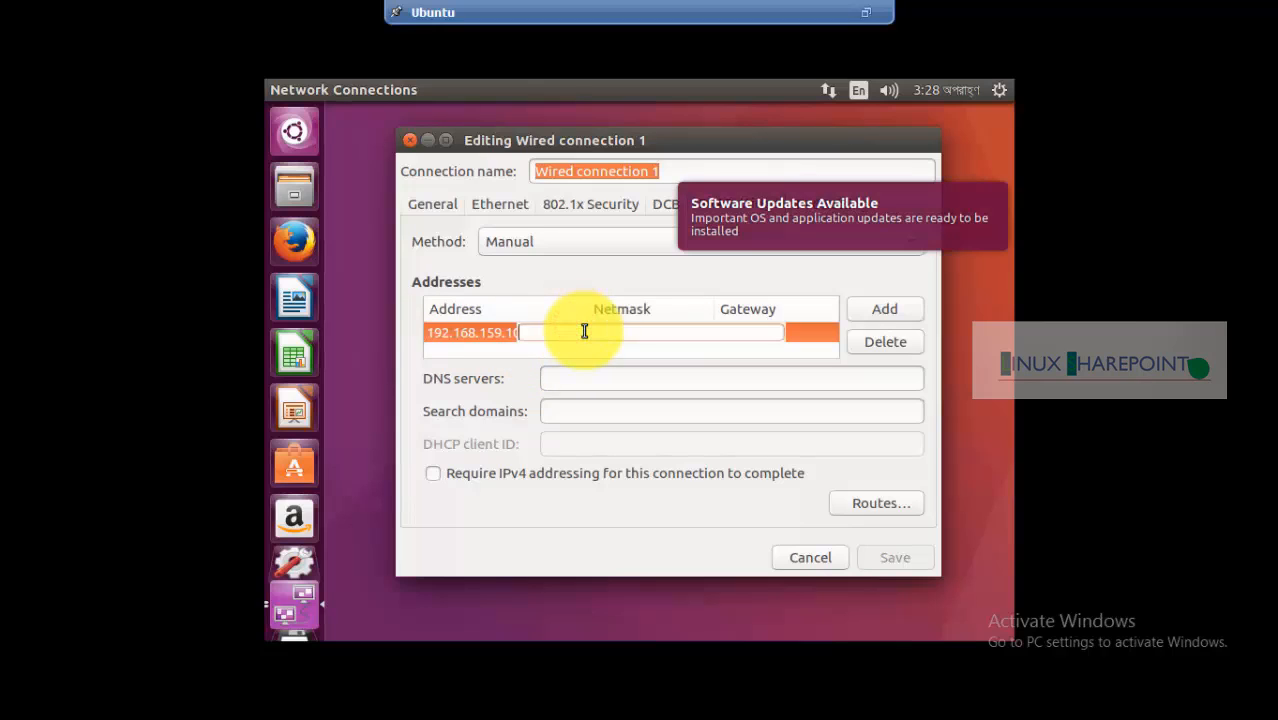
type("255")
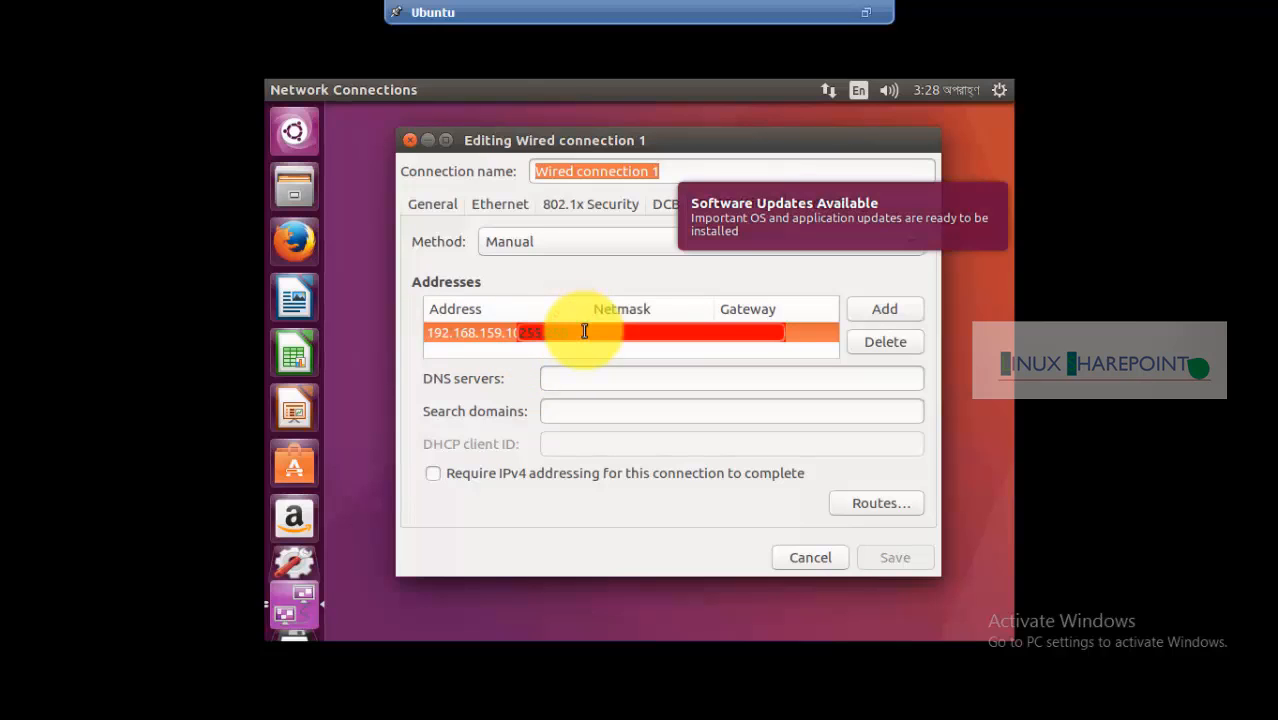
type(".255.")
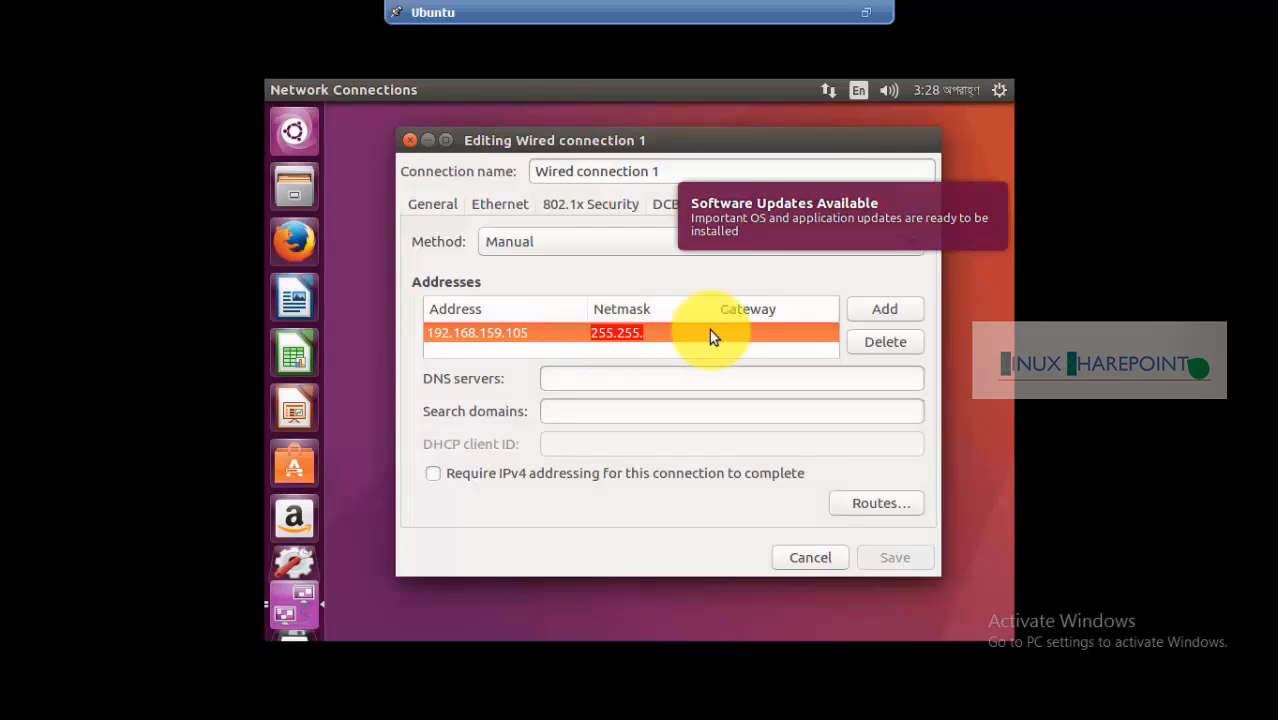
double_click(639, 334)
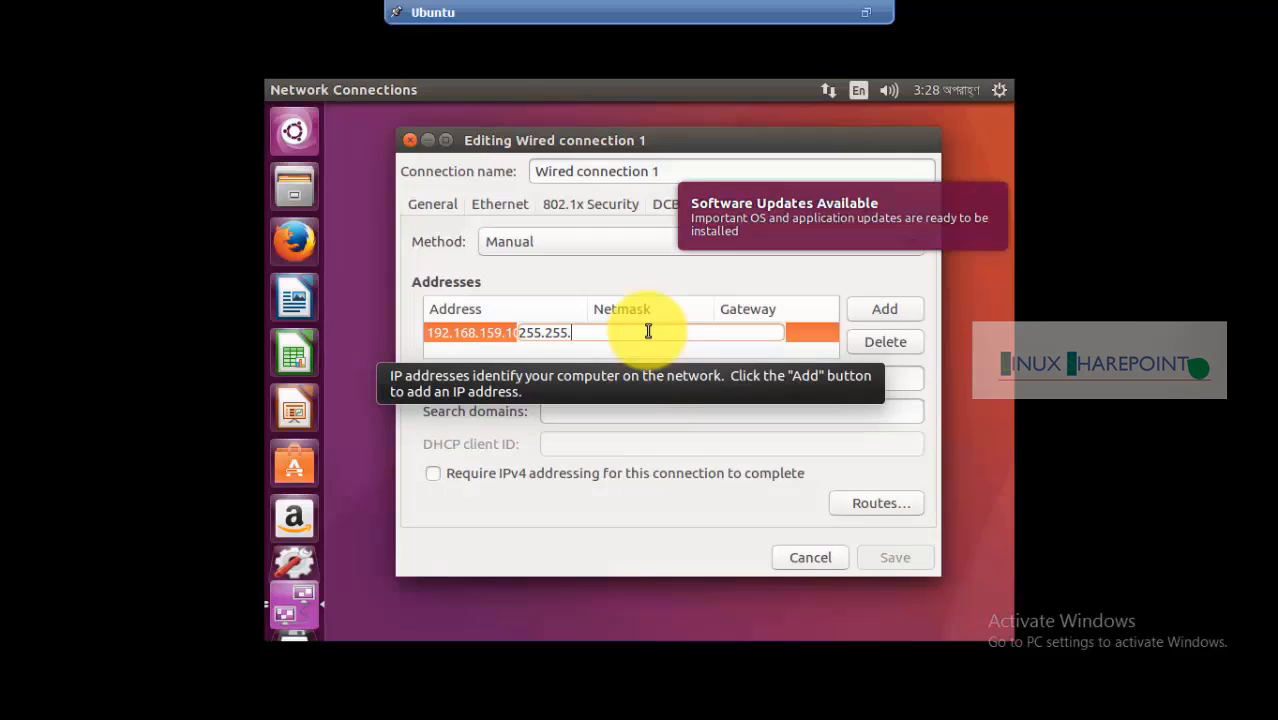
type("255.0")
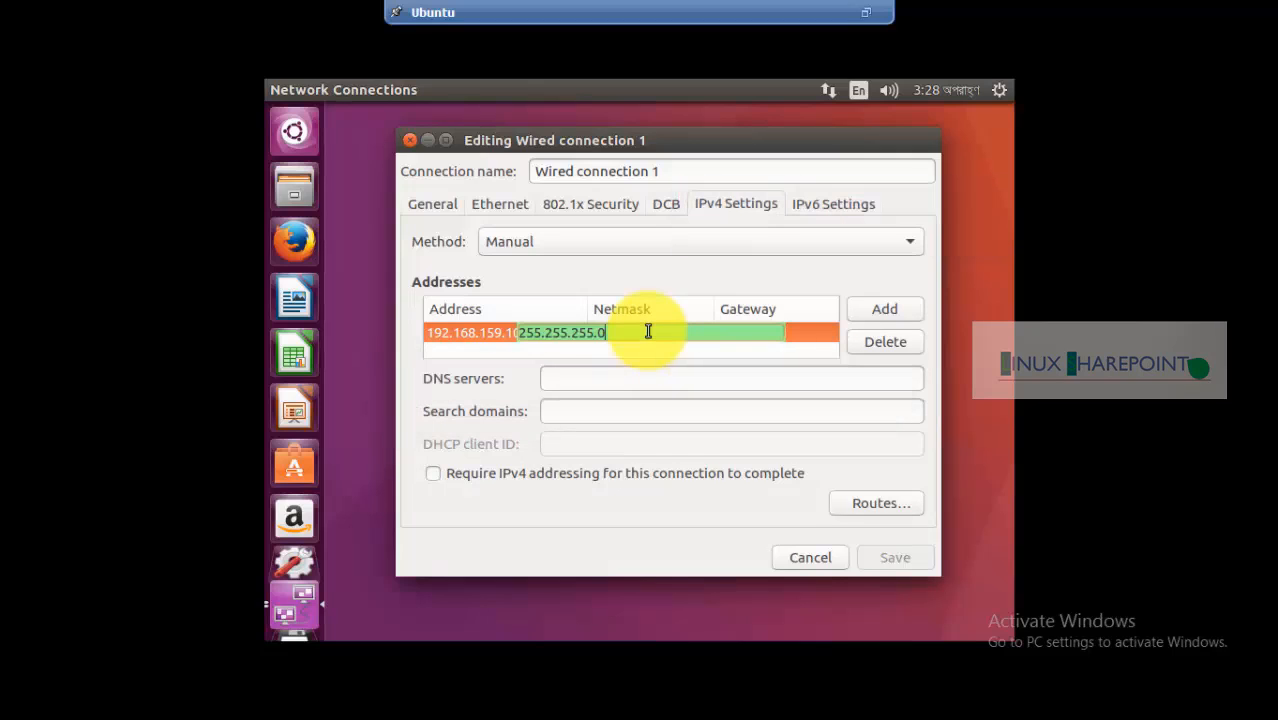
Enter gateway 192.168.159.2 and DNS server 8.8.8.8, then save the connection
left_click(741, 333)
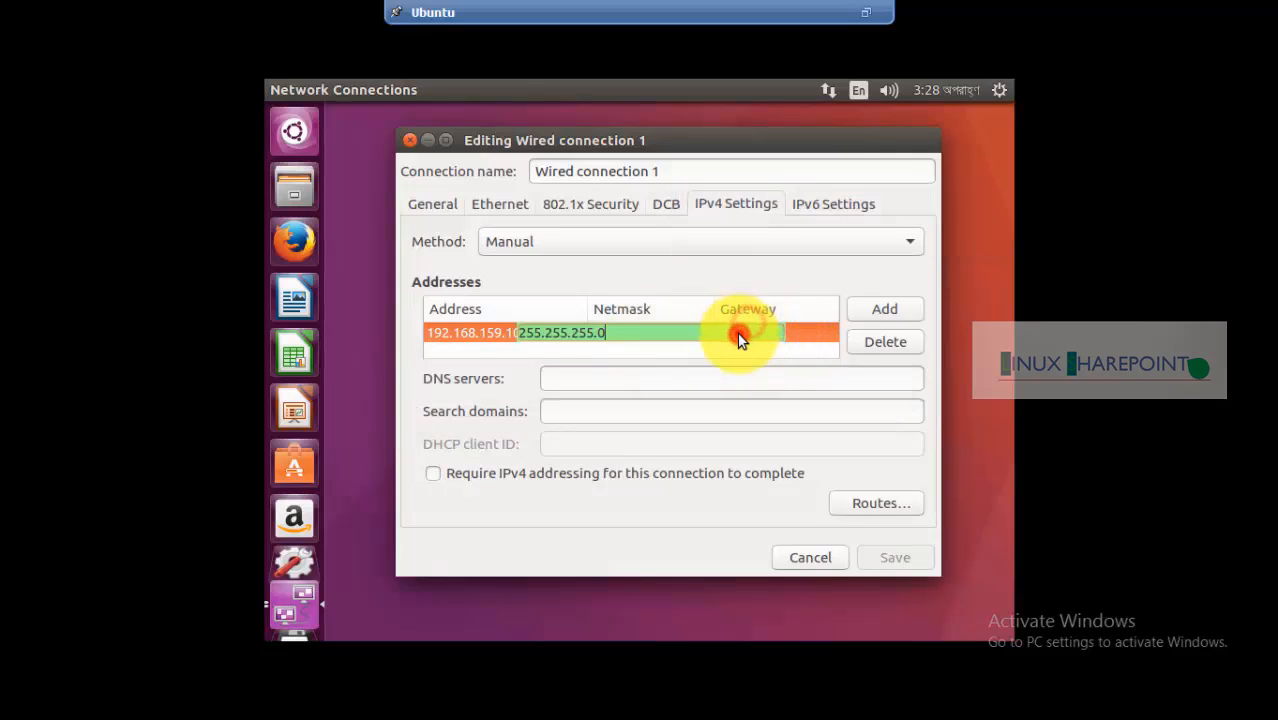
type("1")
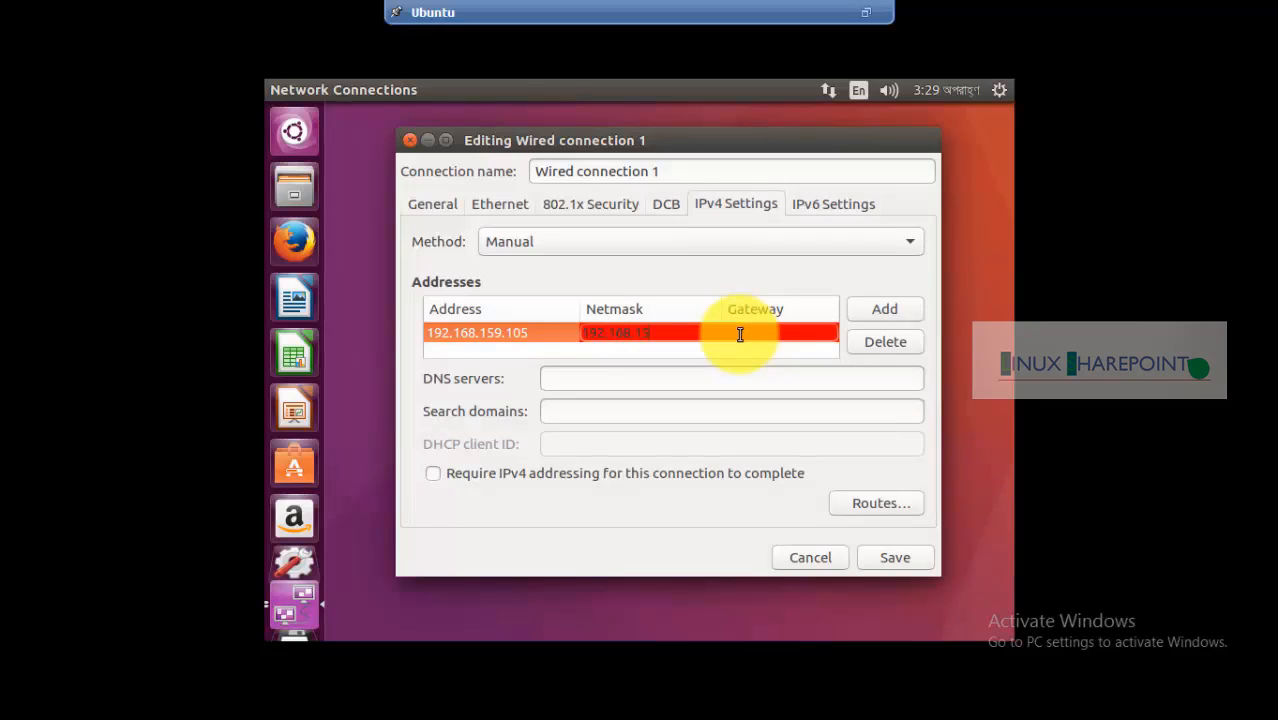
type("92.168.159.2")
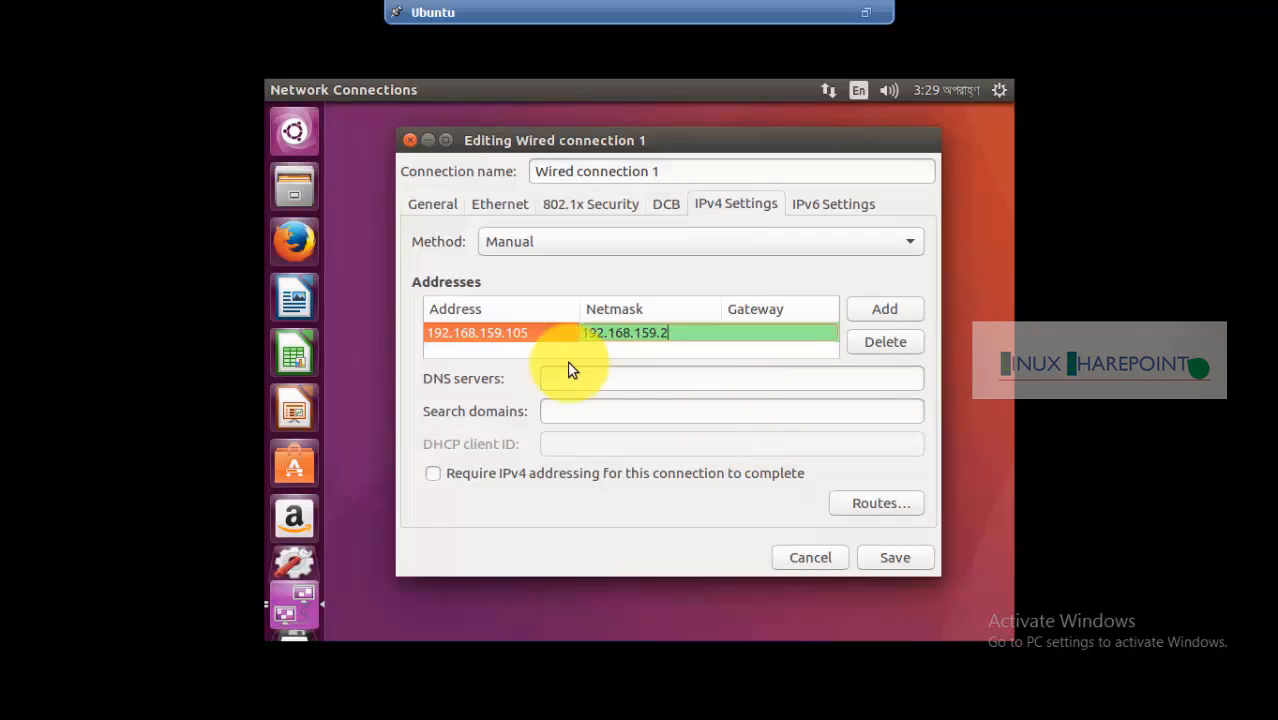
left_click(565, 388)
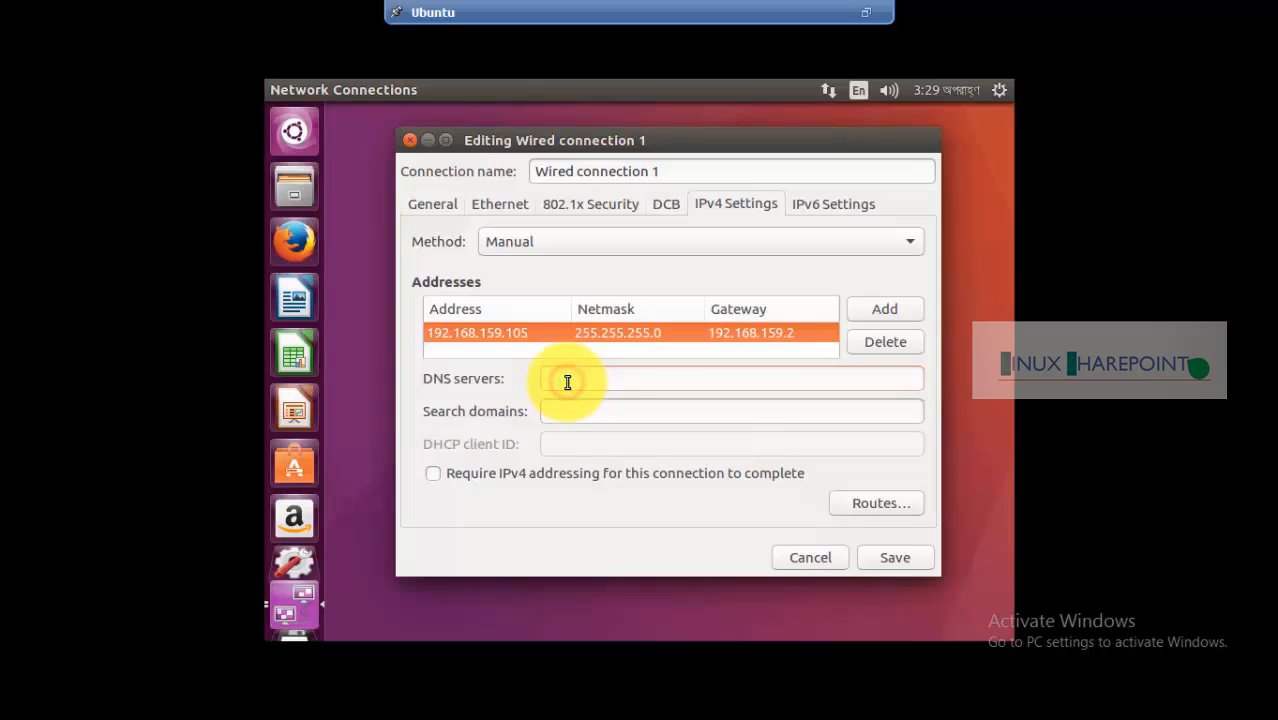
type("8.8")
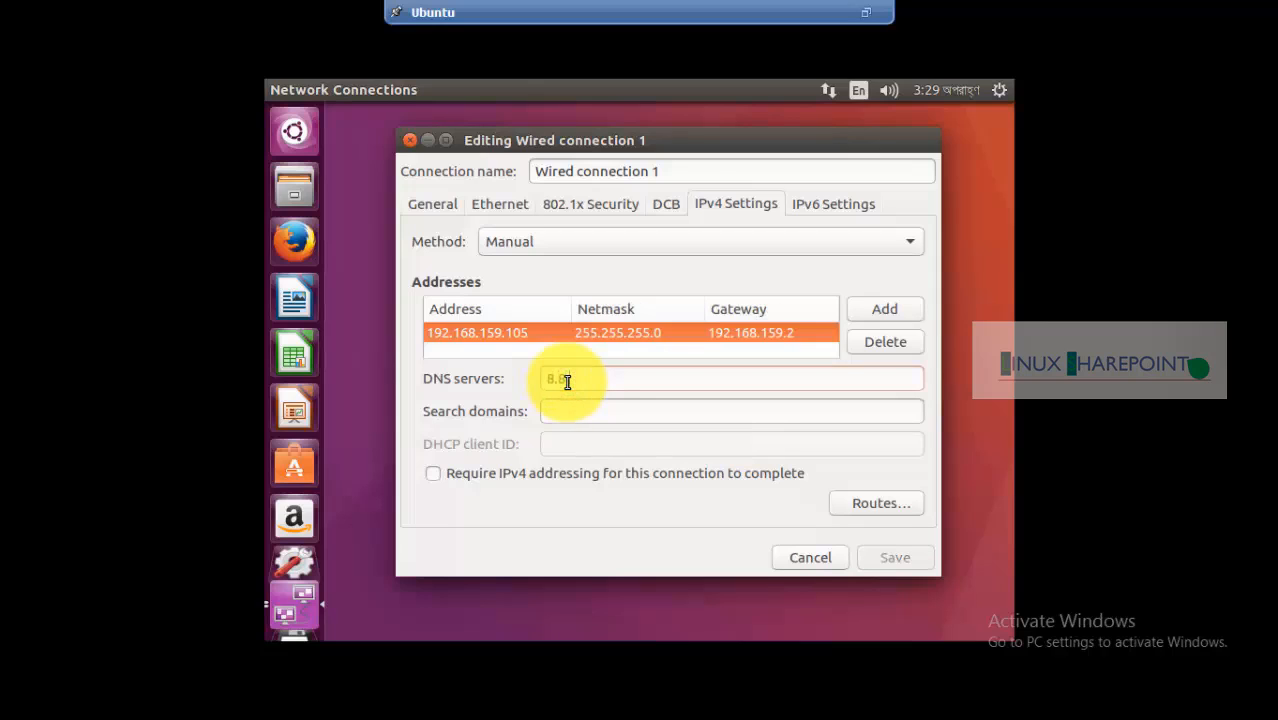
type(".8.8")
left_click(891, 556)
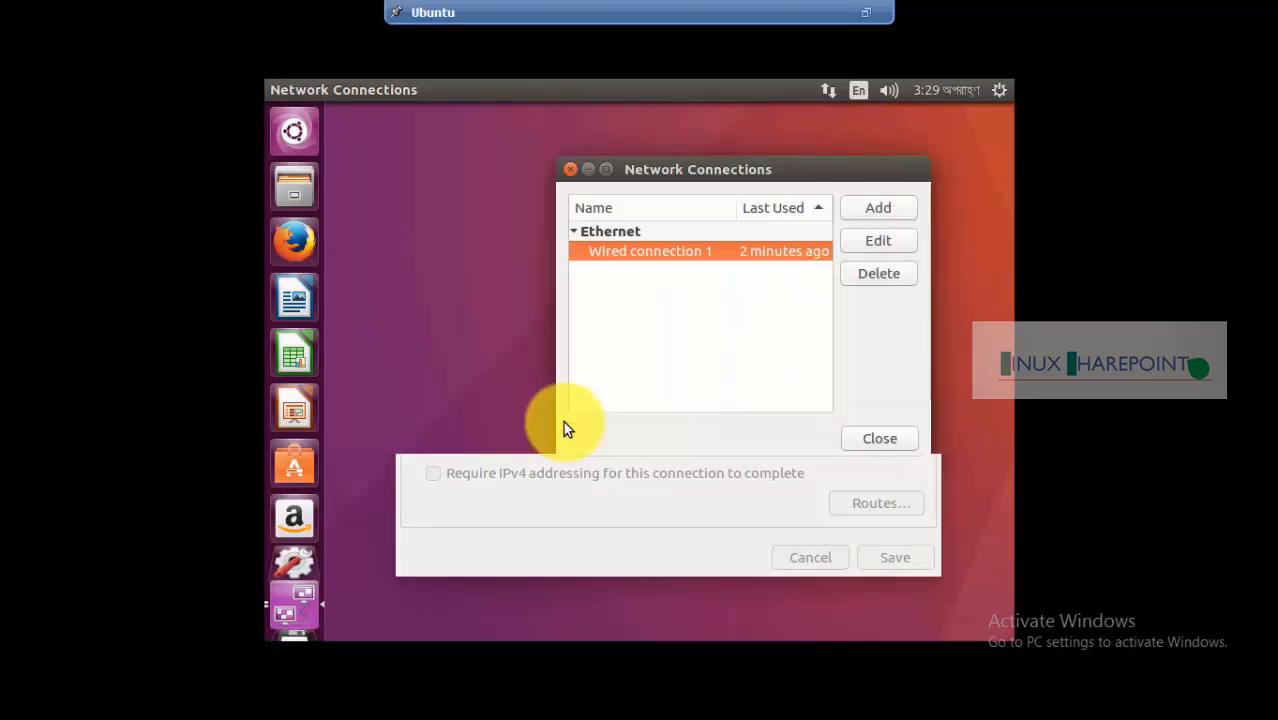
Close Network Connections and open a terminal from the desktop menu
left_click(878, 437)
right_click(543, 207)
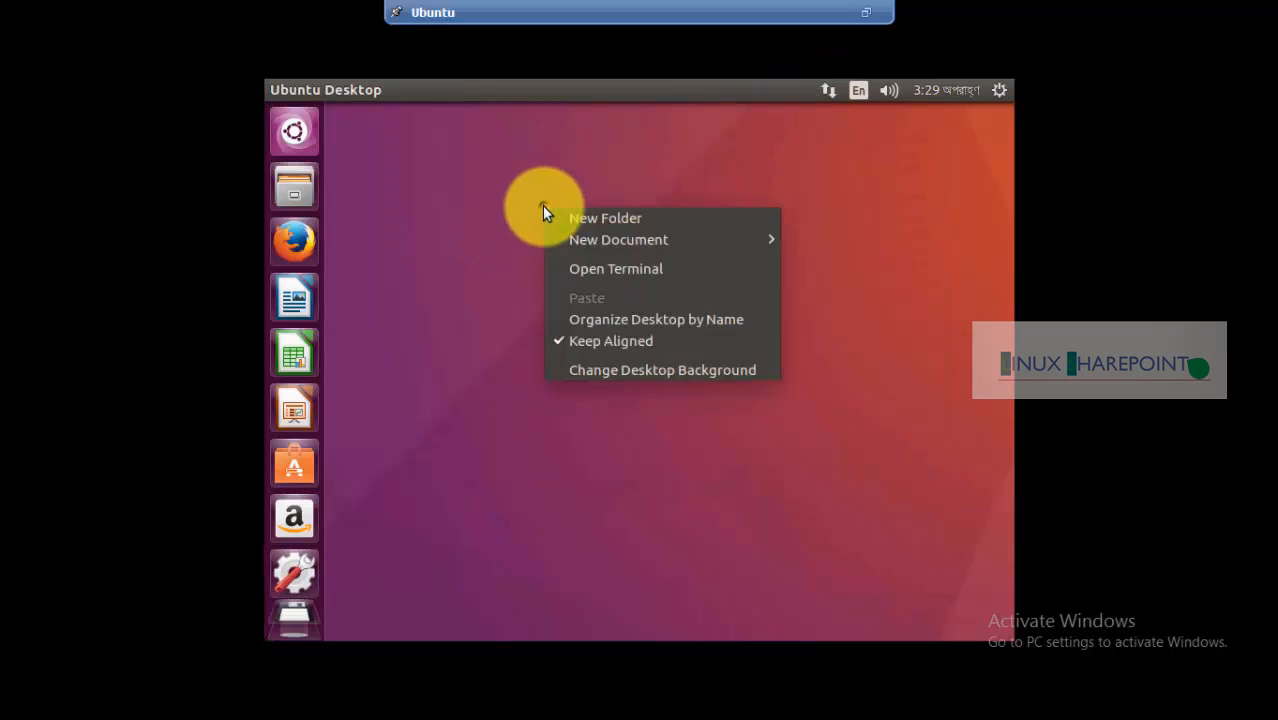
left_click(640, 268)
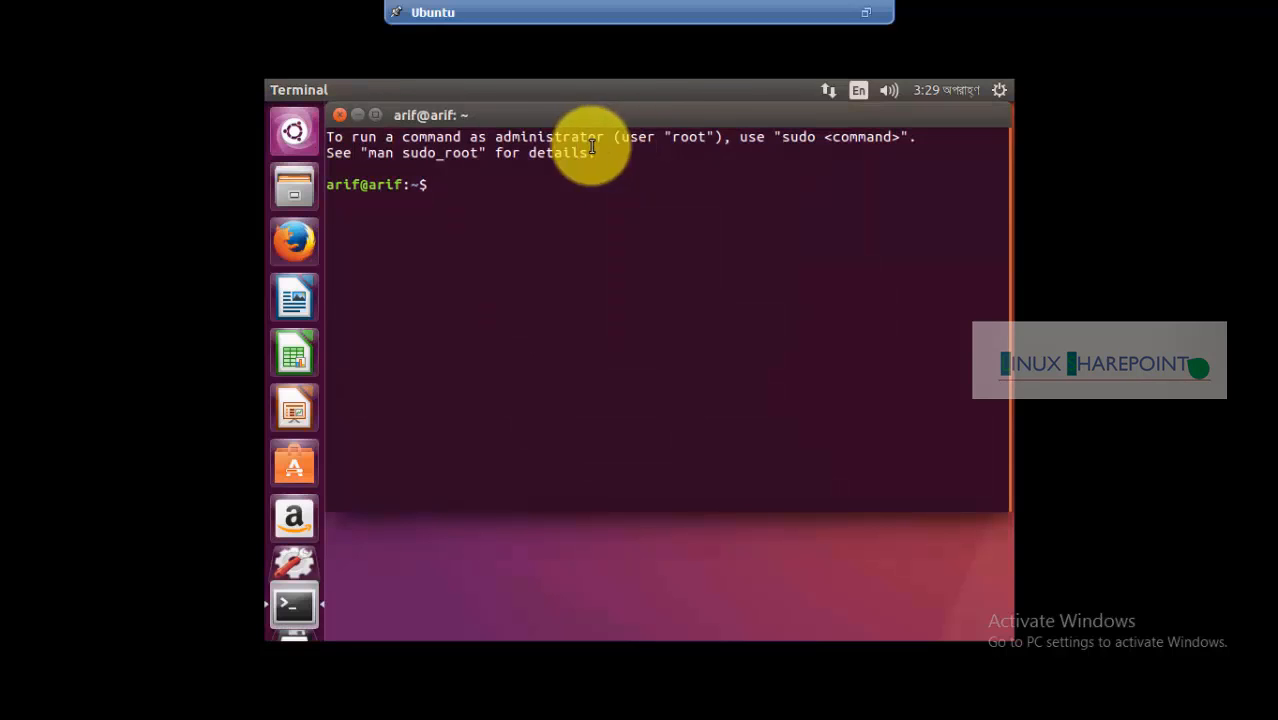
left_click_drag(586, 118, 646, 150)
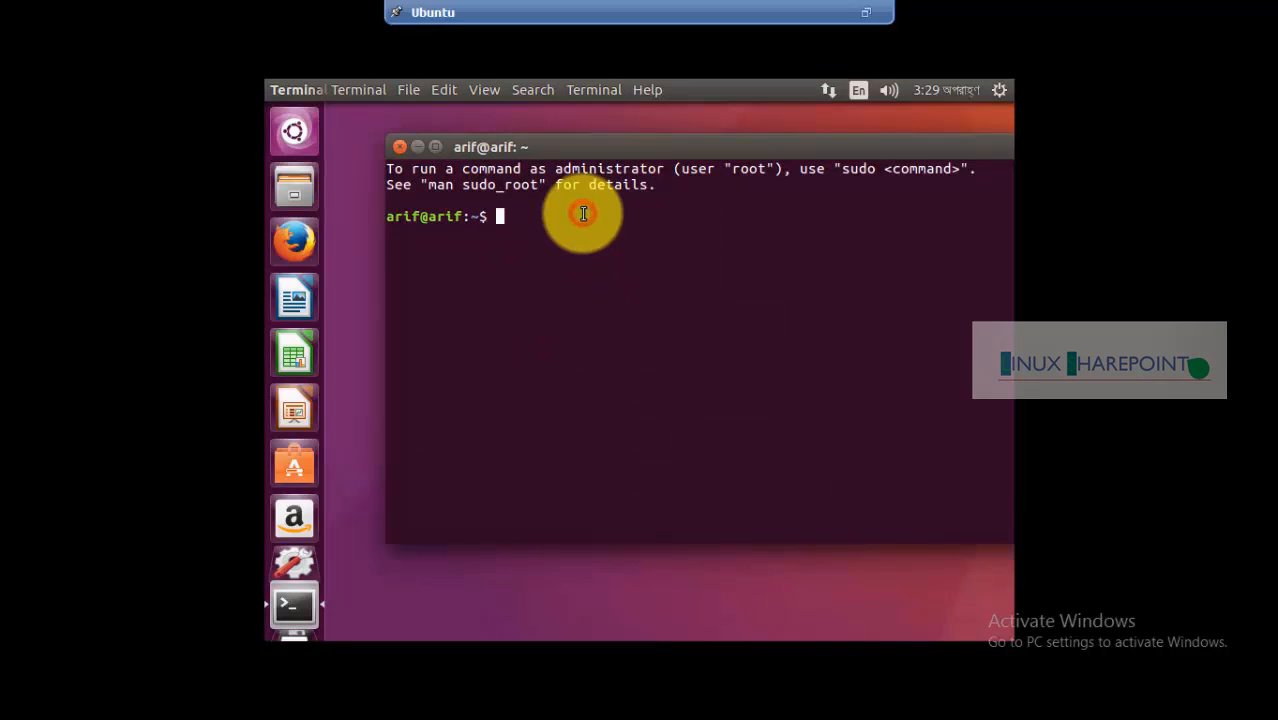
Ping 8.8.8.8 and google.com, confirming 0% packet loss, then close the terminal
type("ping ")
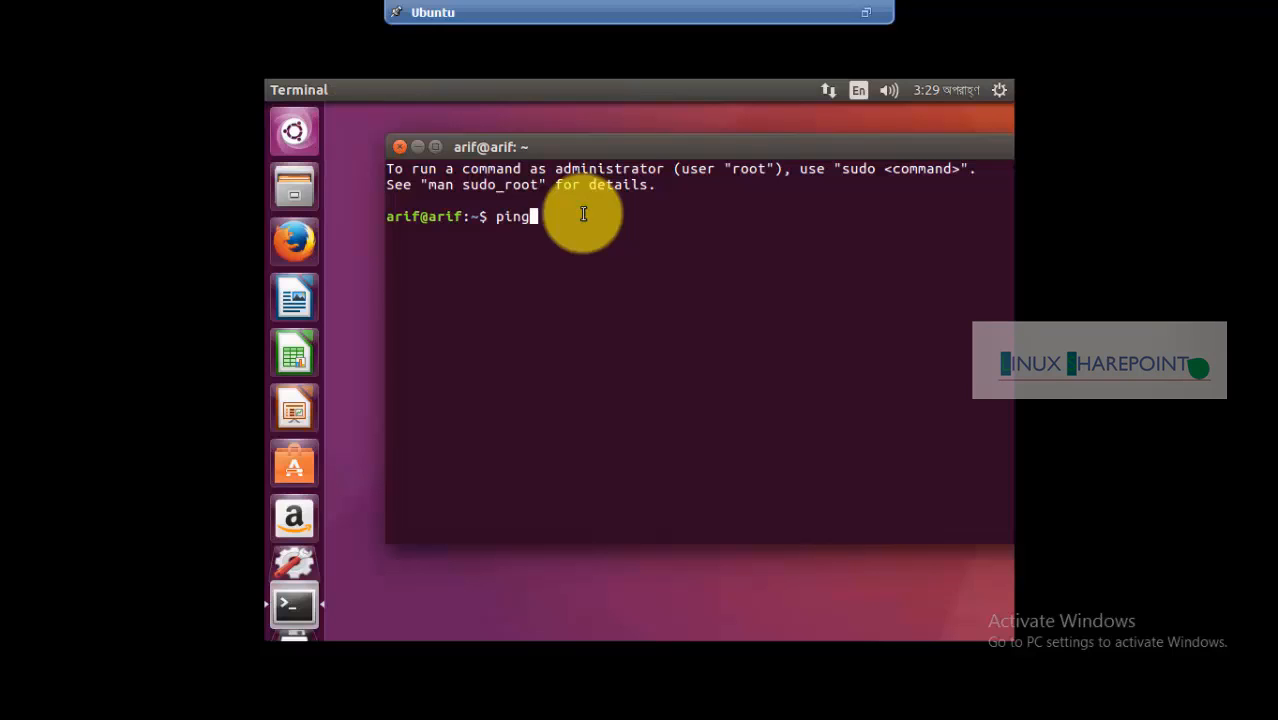
type("8.8.8.8")
key("Return")
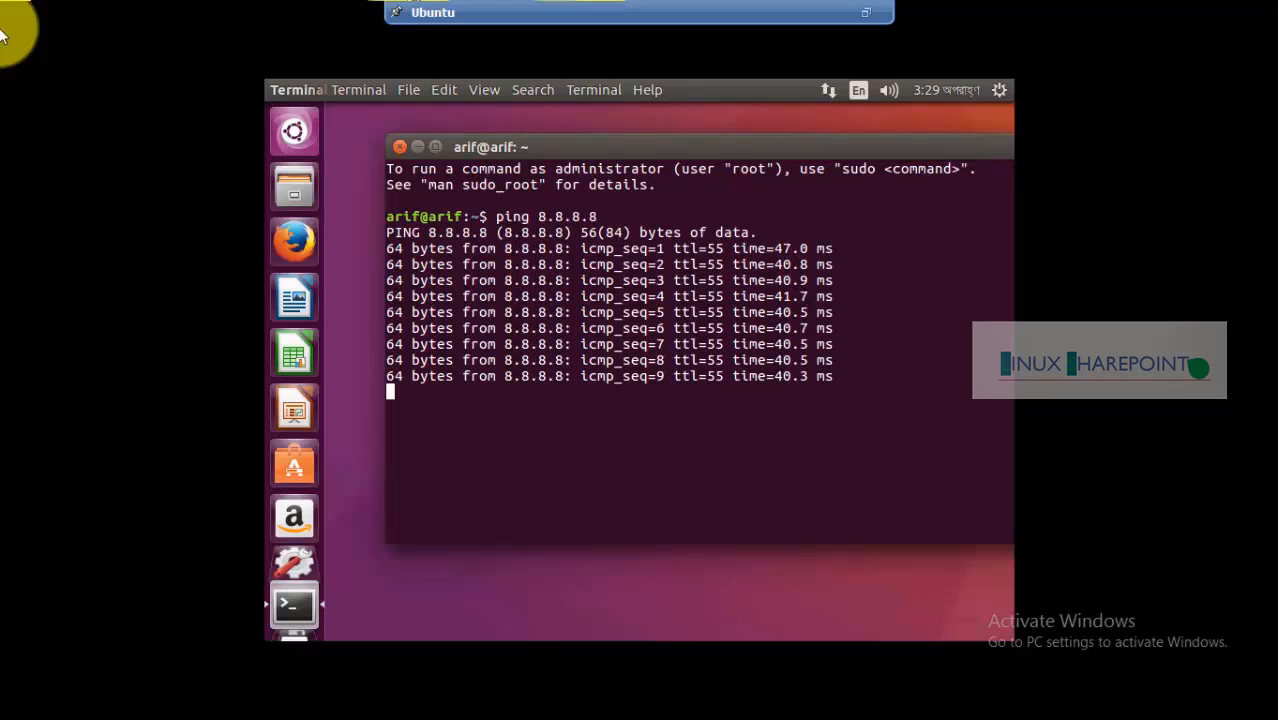
key("ctrl+c")
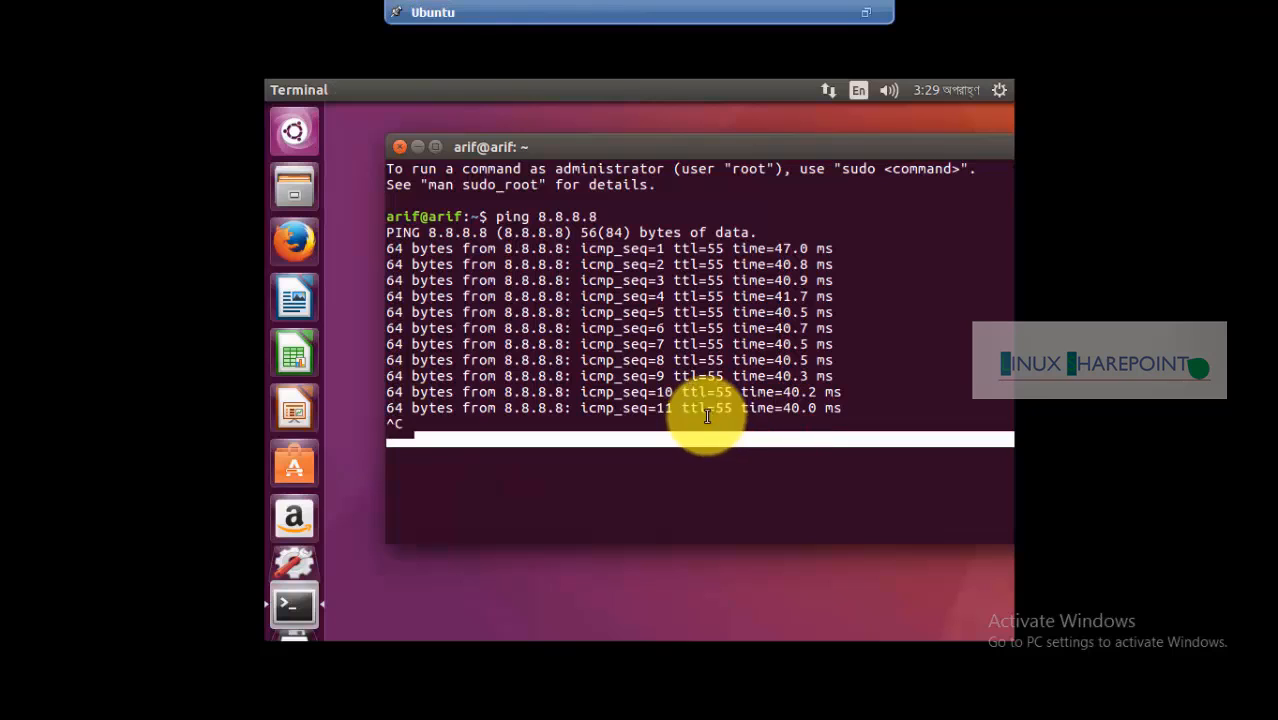
type("pin")
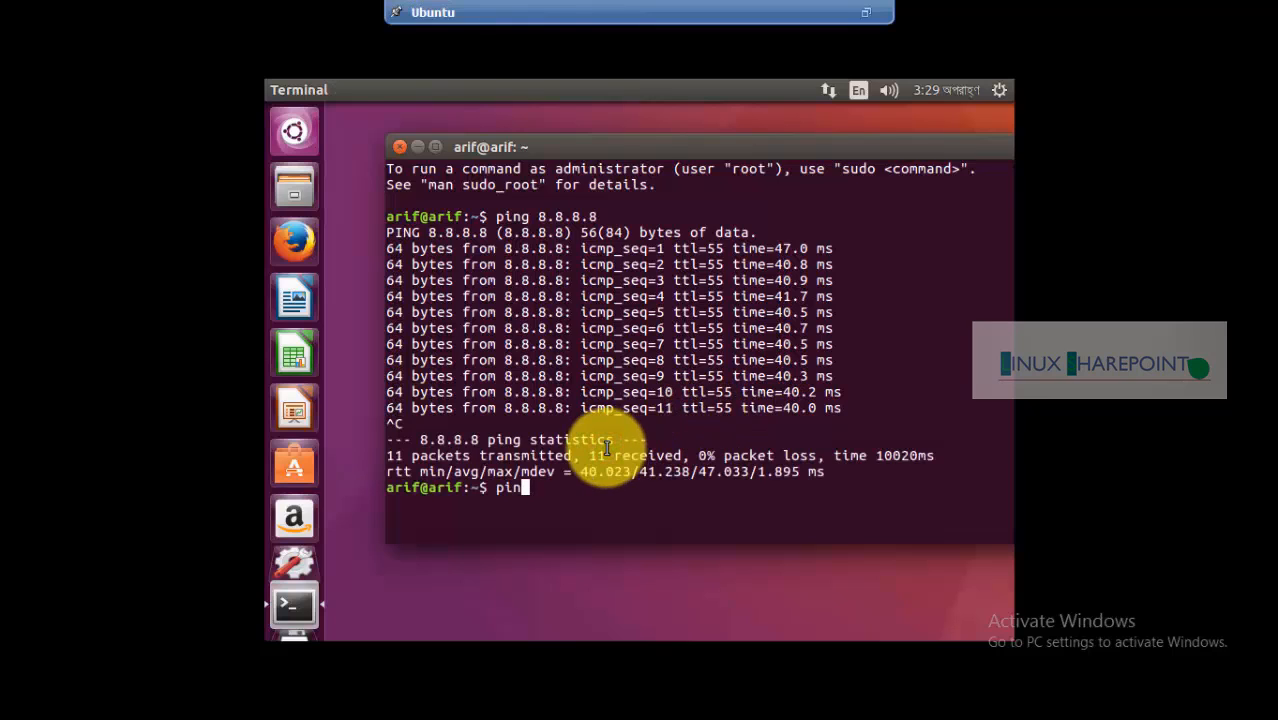
type("g google.com")
key("Return")
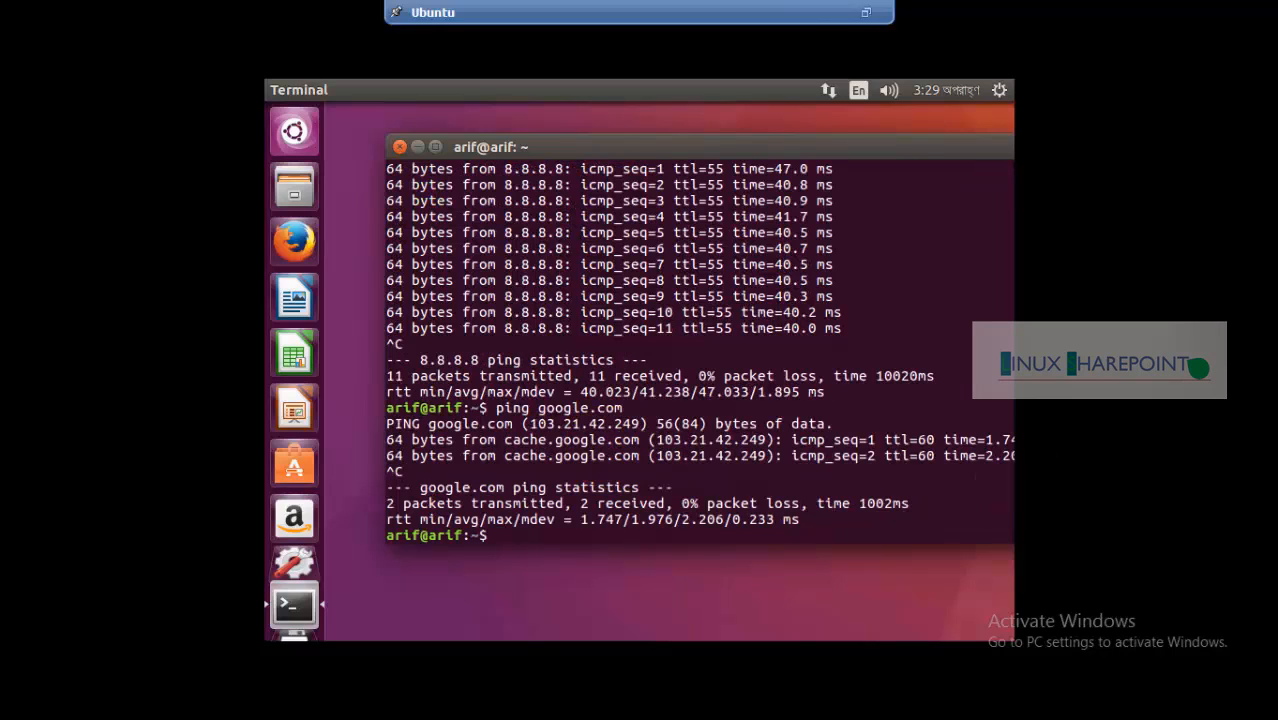
left_click(394, 143)
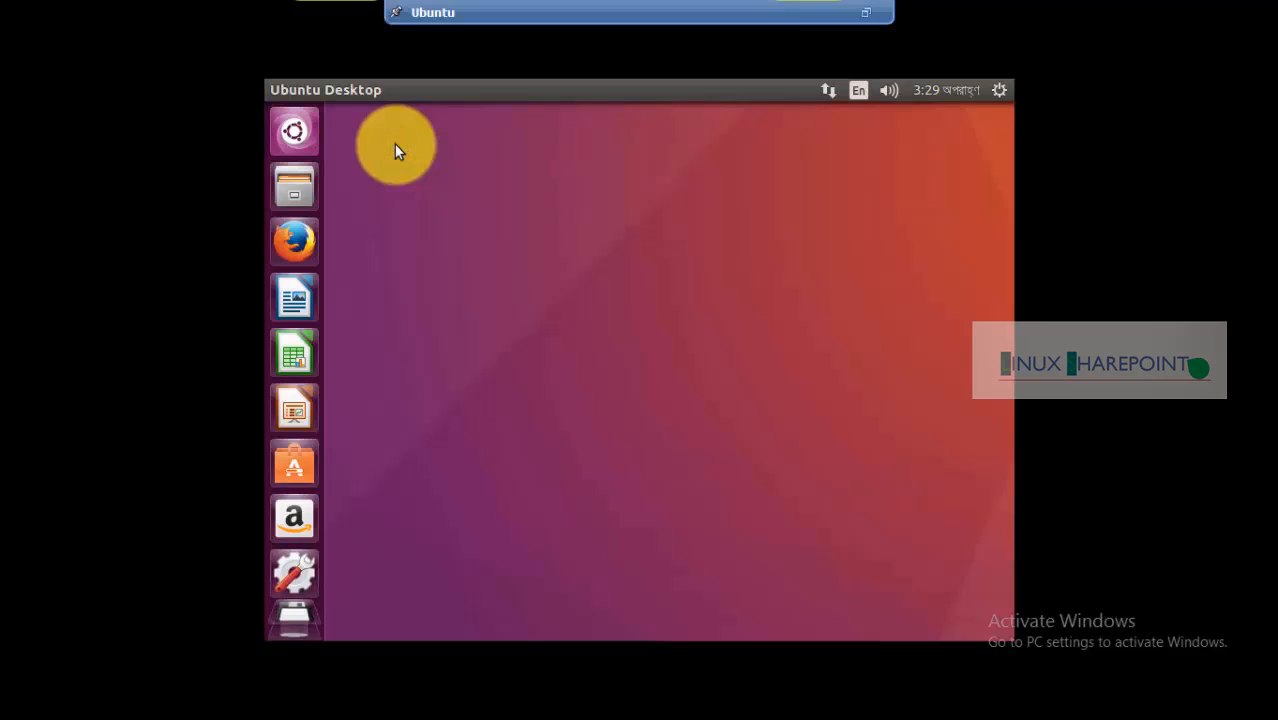
Launch Ubuntu Software and browse its Editor's Picks, Recommended Games and Categories
left_click(298, 470)
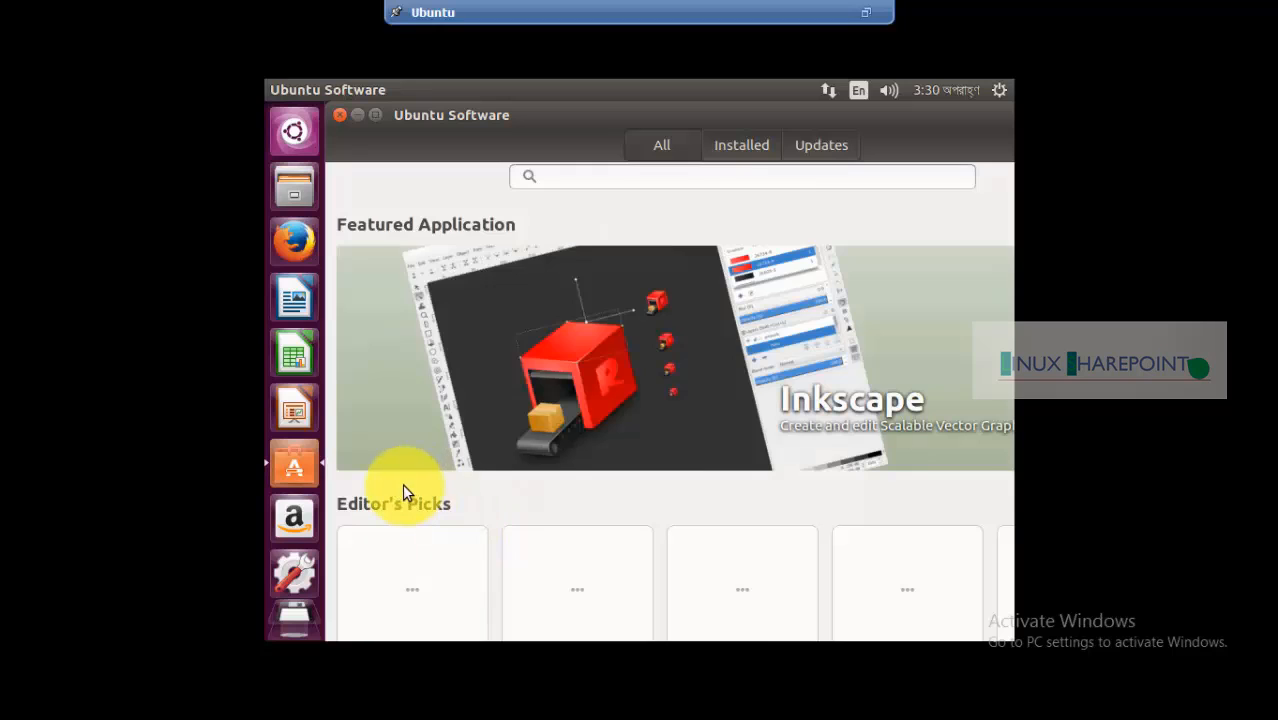
scroll(622, 403, "down", 3)
scroll(460, 482, "down", 3)
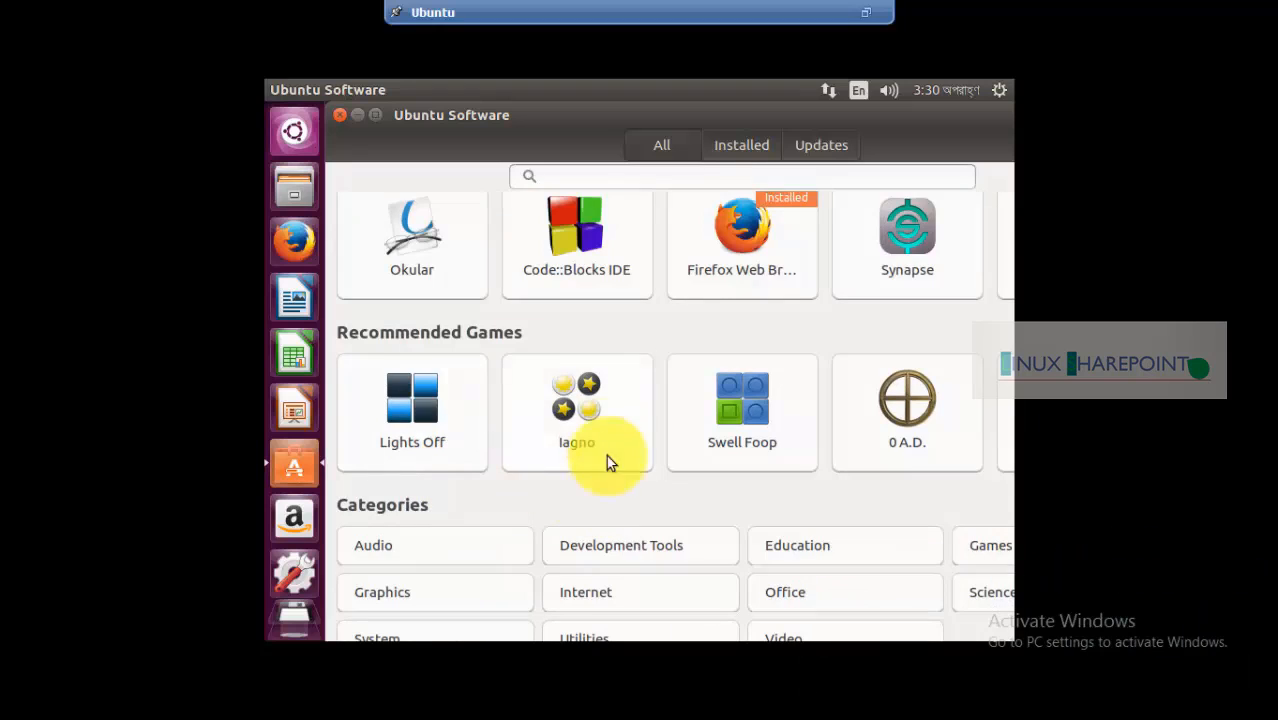
scroll(606, 448, "down", 1)
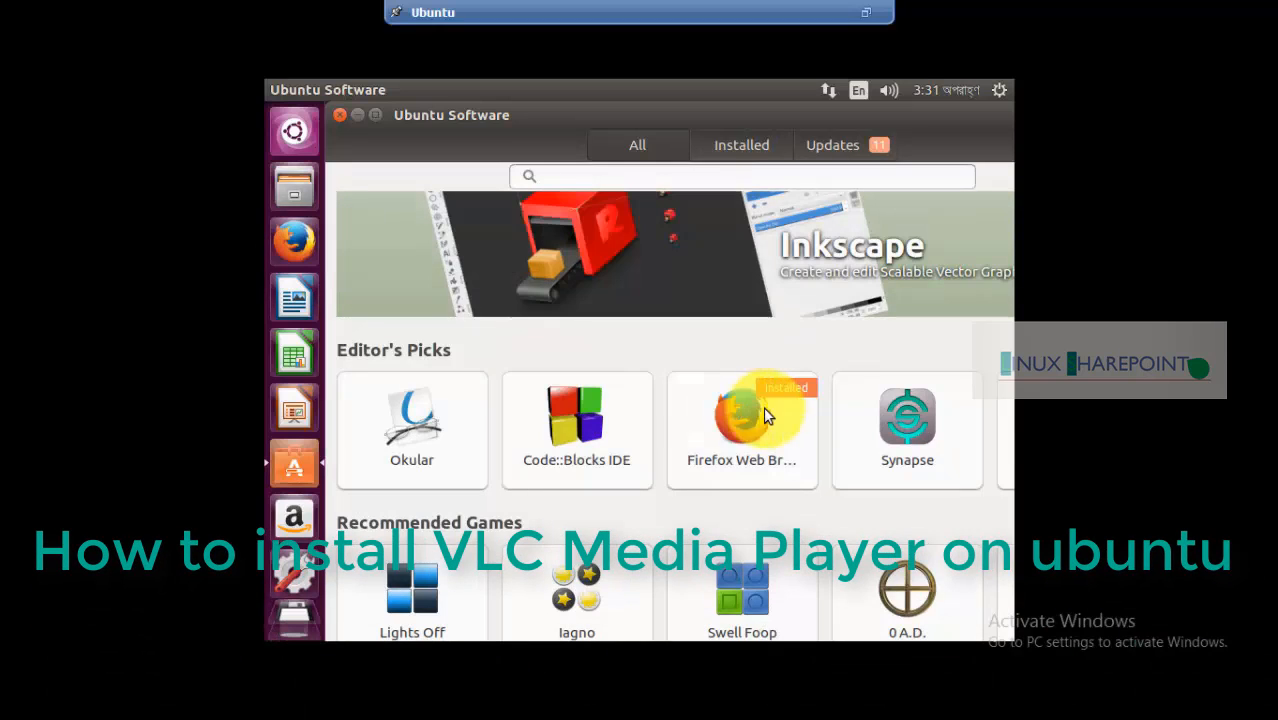
scroll(670, 470, "down", 1)
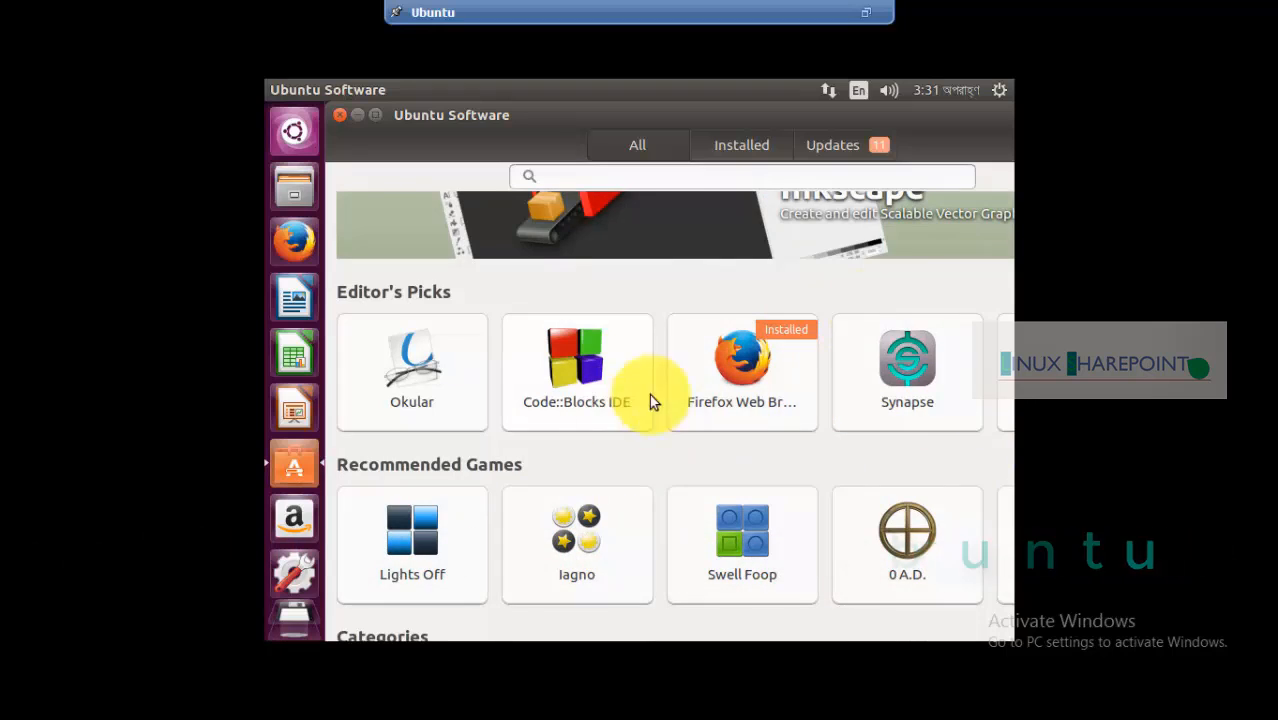
scroll(832, 210, "up", 4)
left_click(673, 177)
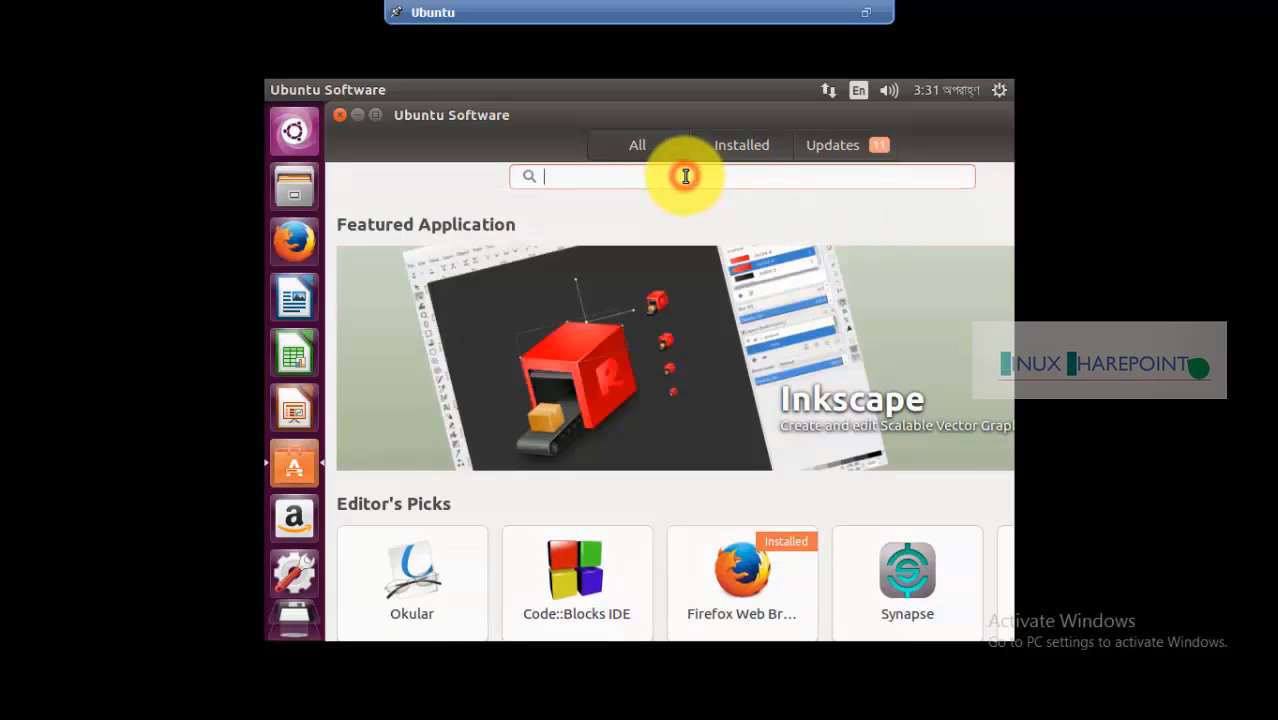
left_click(848, 145)
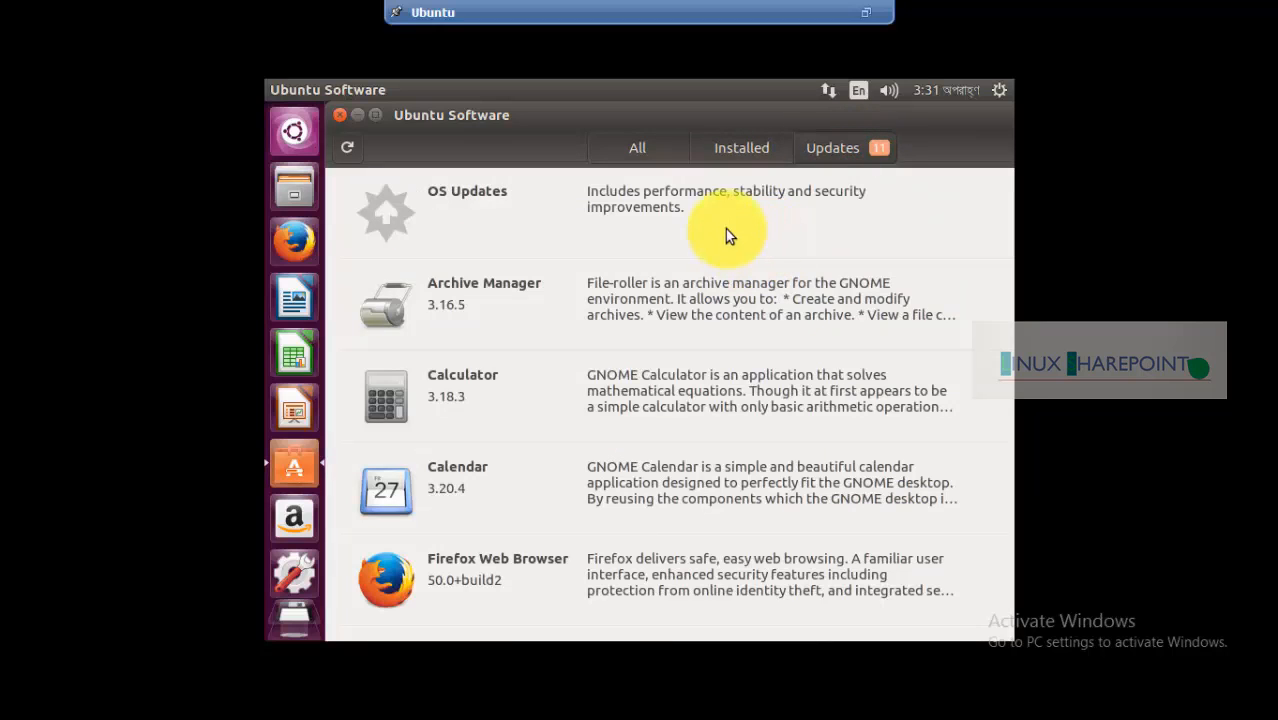
left_click(751, 138)
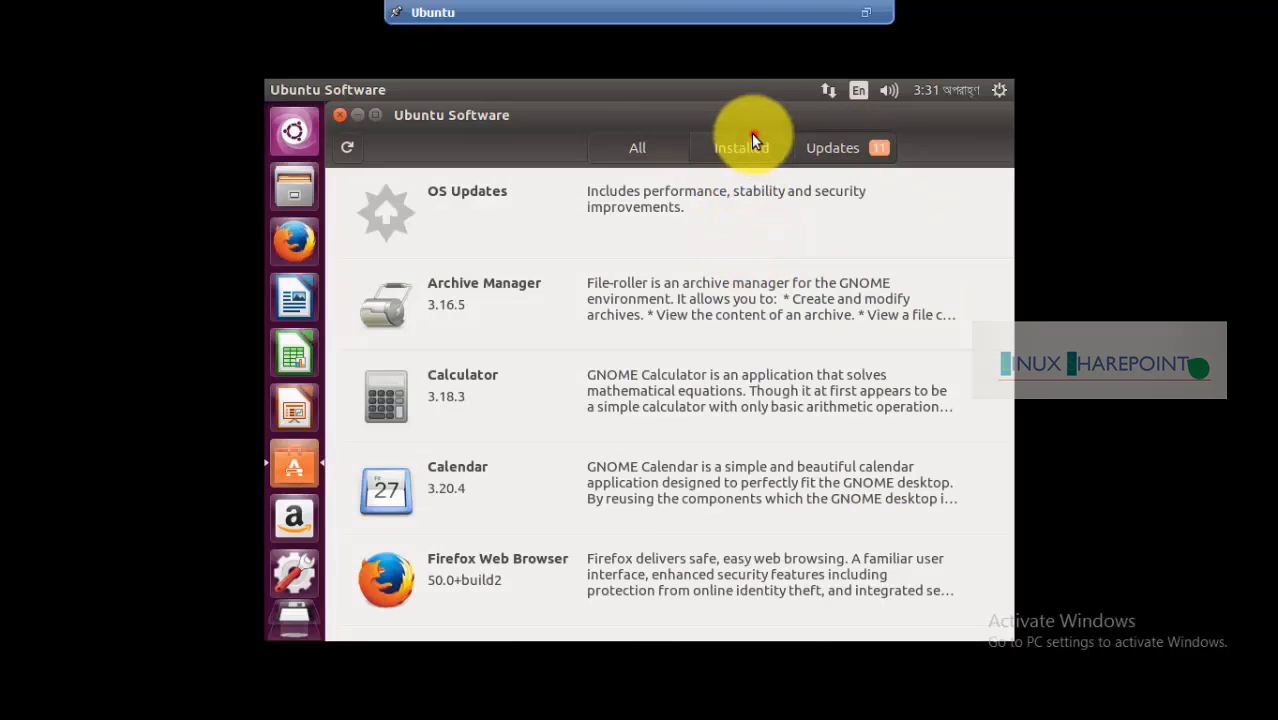
left_click(832, 151)
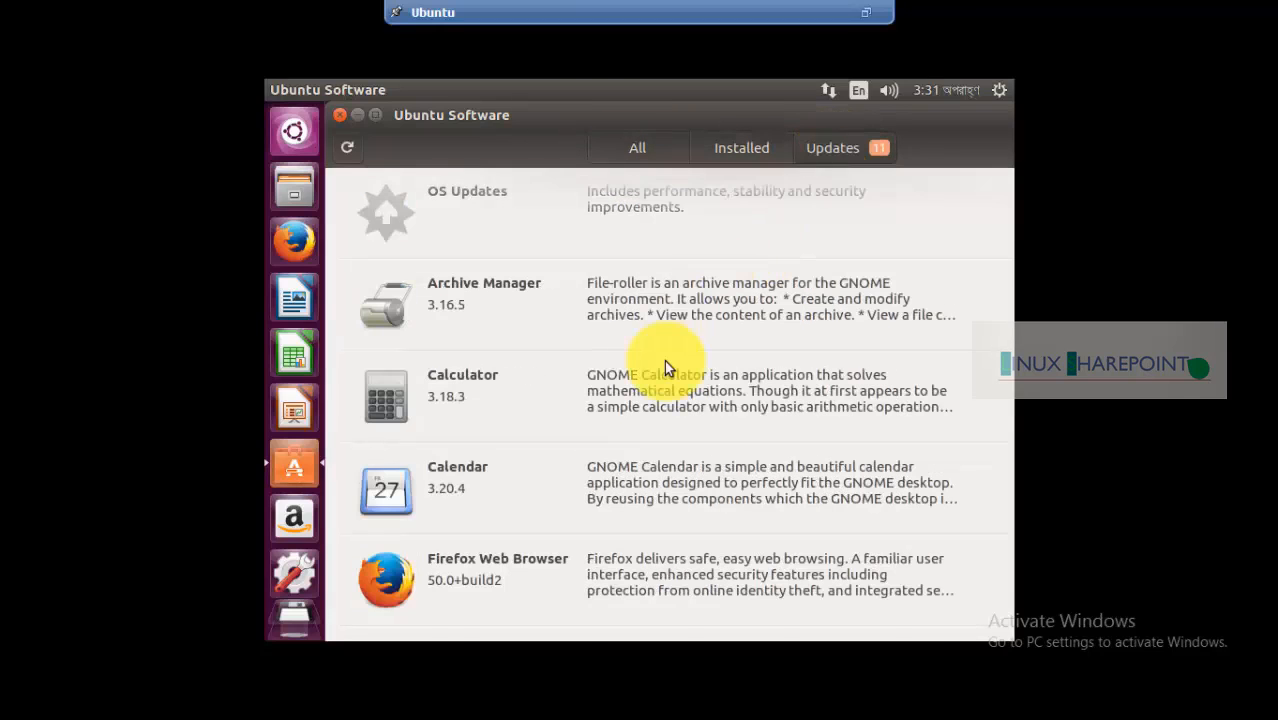
scroll(664, 360, "down", 5)
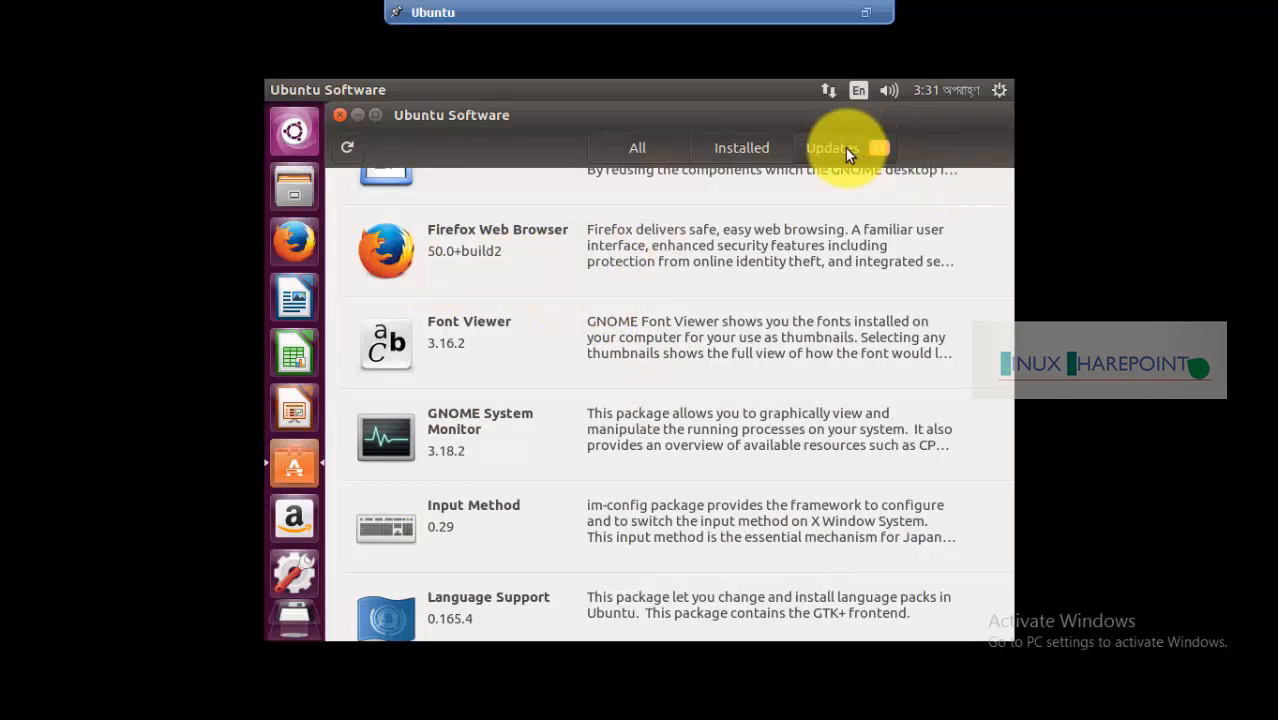
scroll(513, 362, "up", 4)
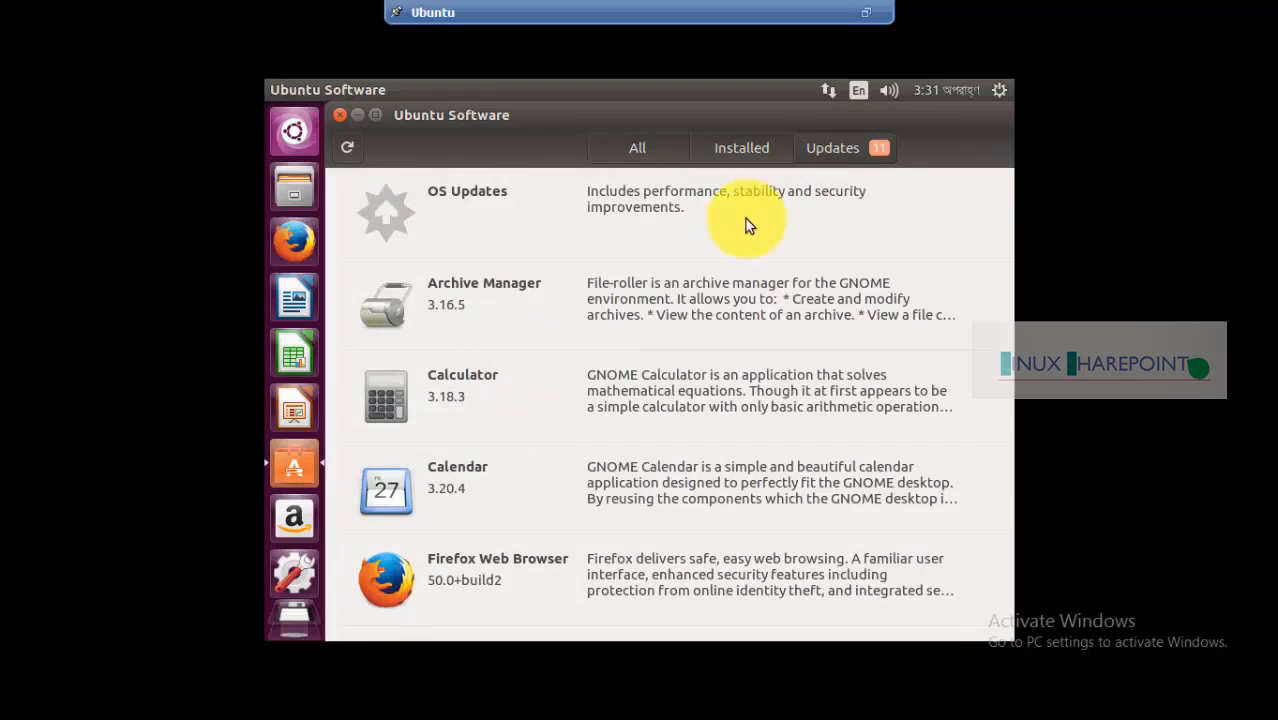
left_click(742, 147)
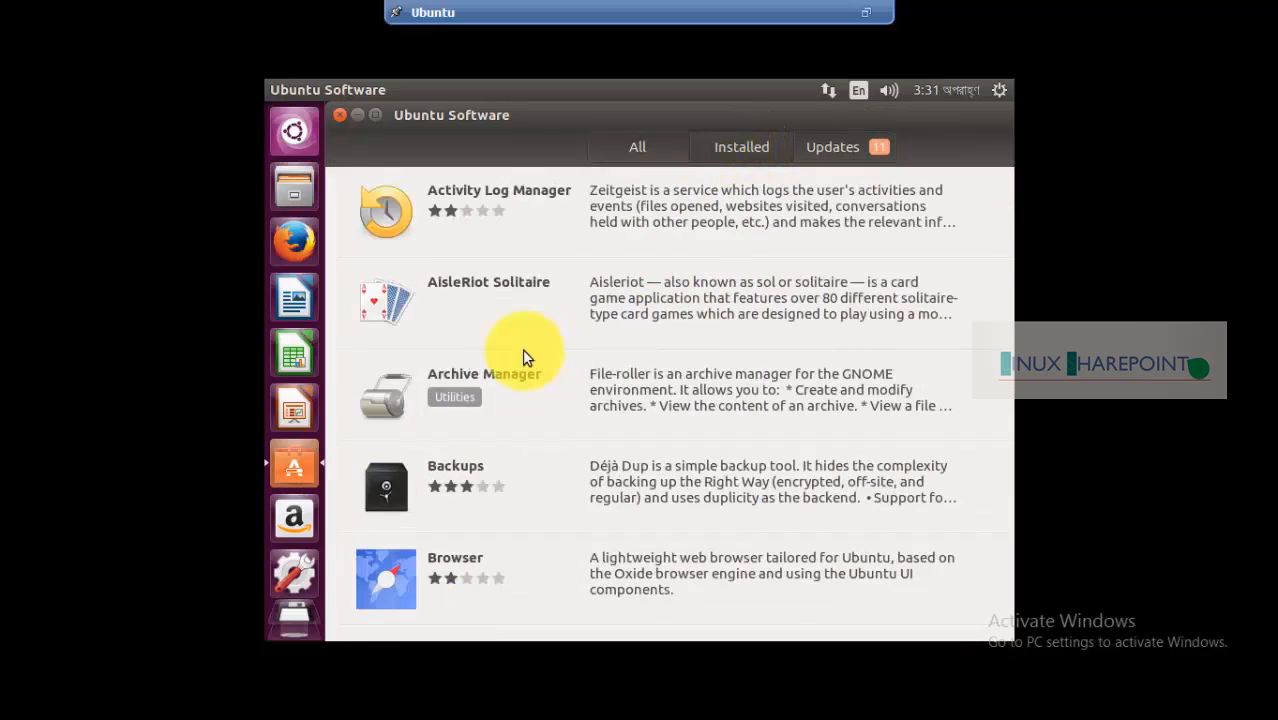
scroll(615, 392, "down", 5)
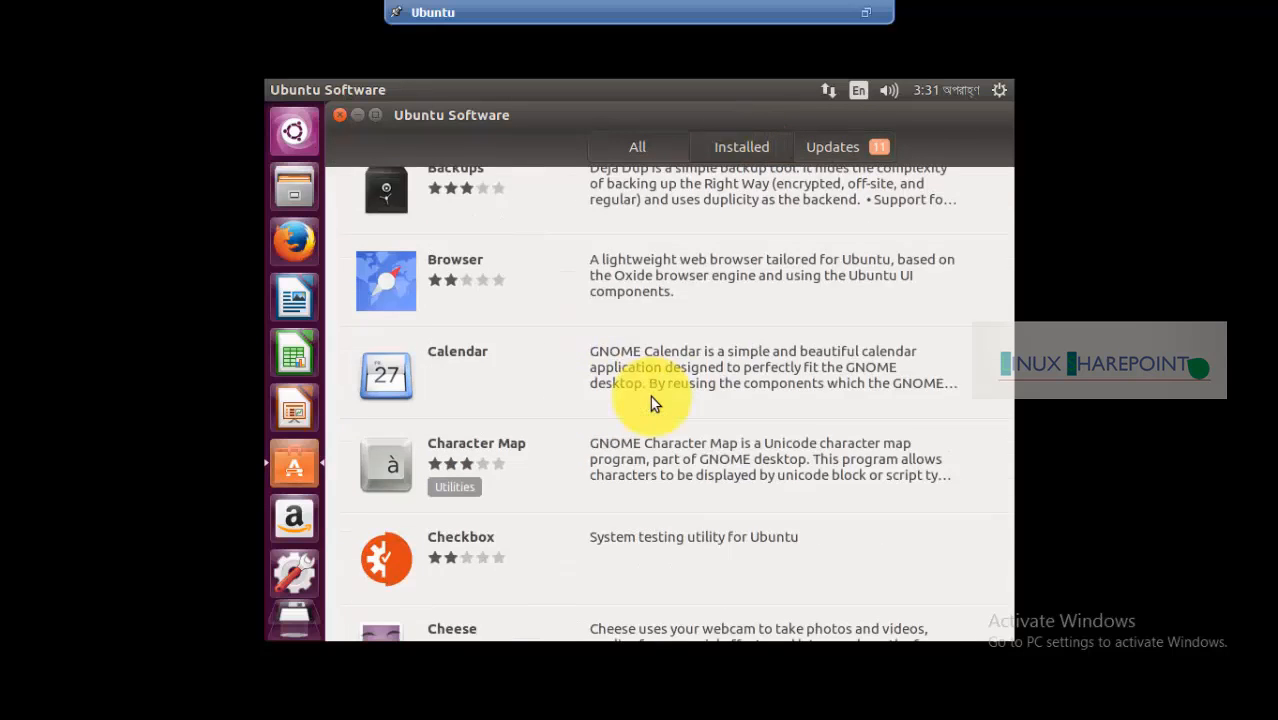
scroll(650, 396, "down", 8)
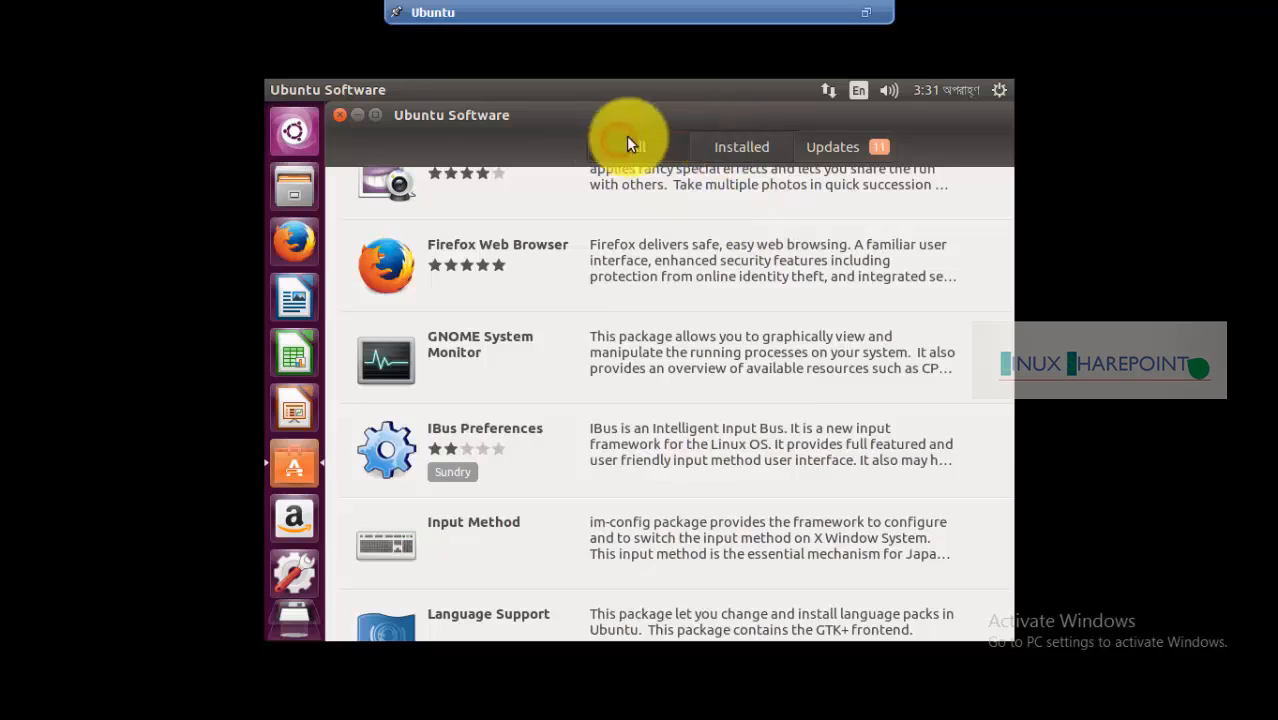
left_click(628, 146)
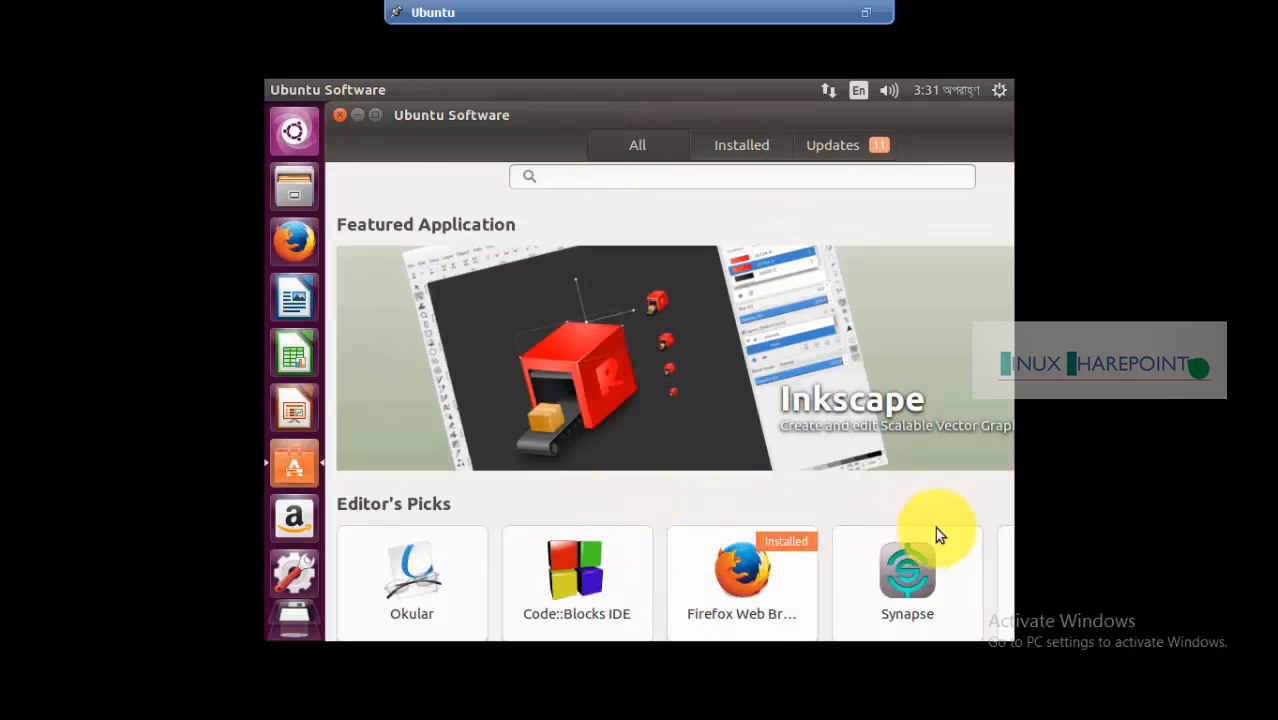
scroll(591, 214, "down", 6)
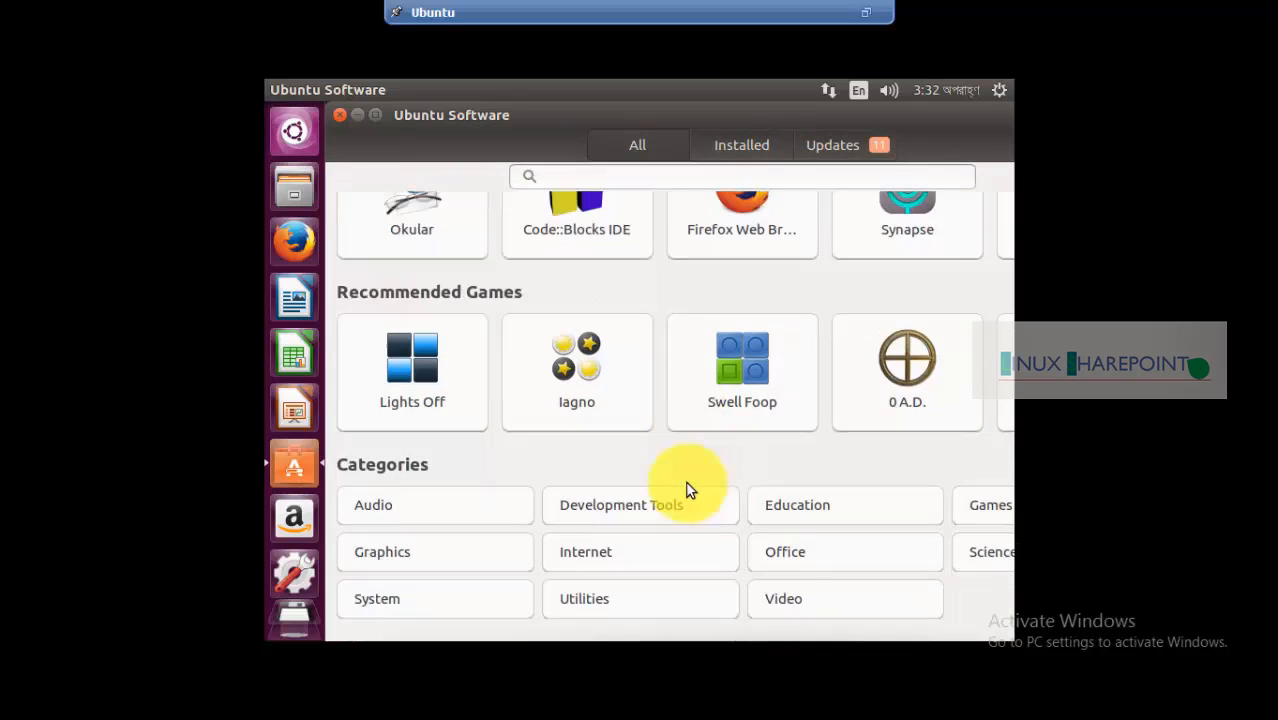
Open VLC media player from the Video category and install it, authenticating with the account password
left_click(755, 600)
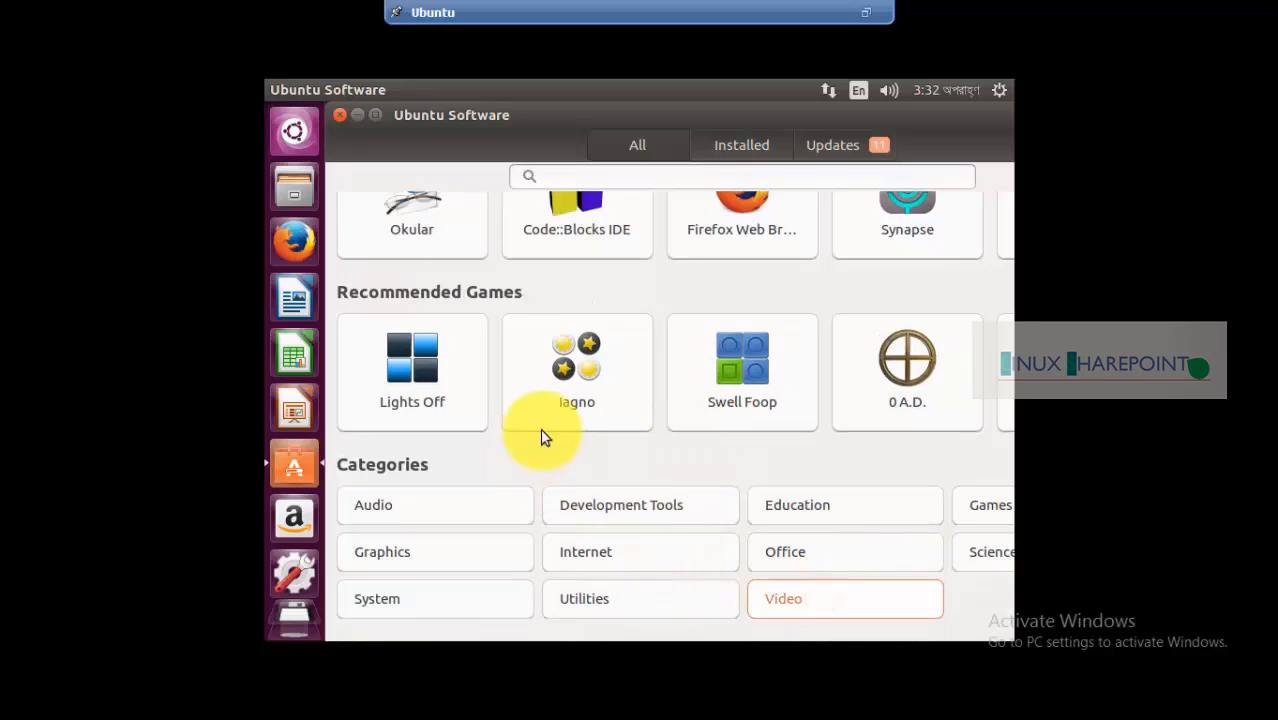
left_click(793, 601)
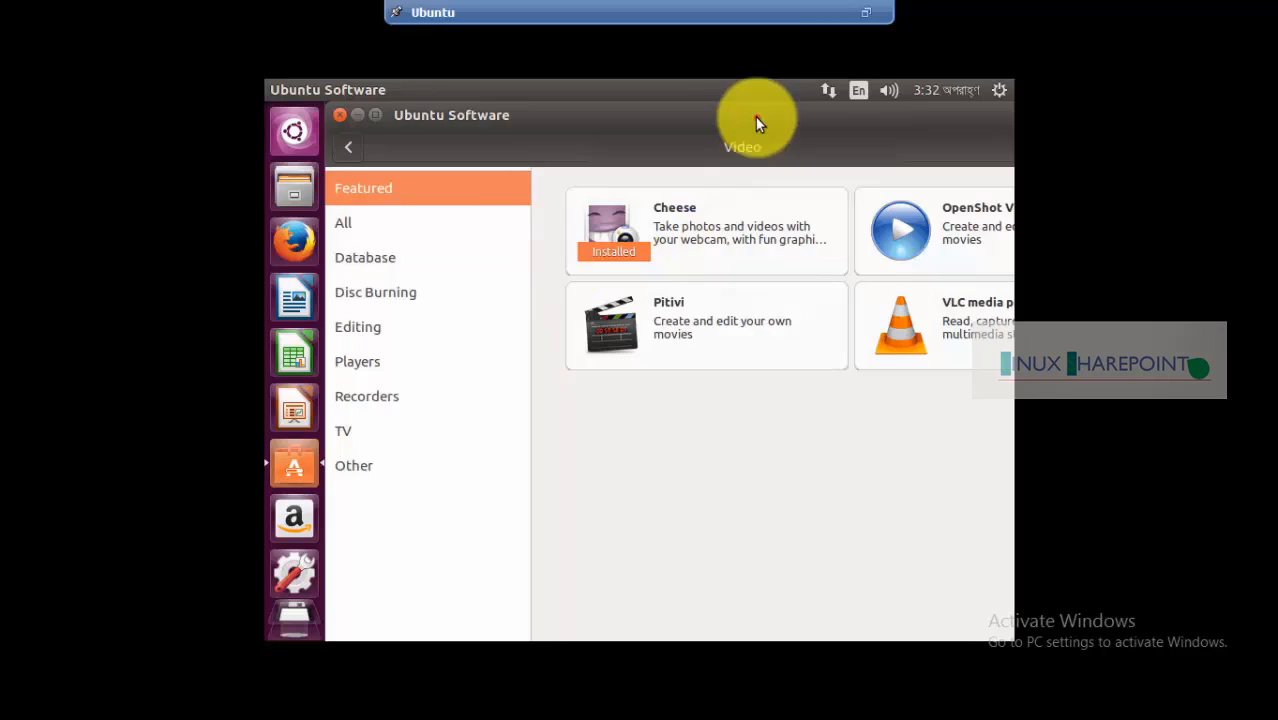
left_click_drag(755, 120, 673, 140)
left_click(876, 326)
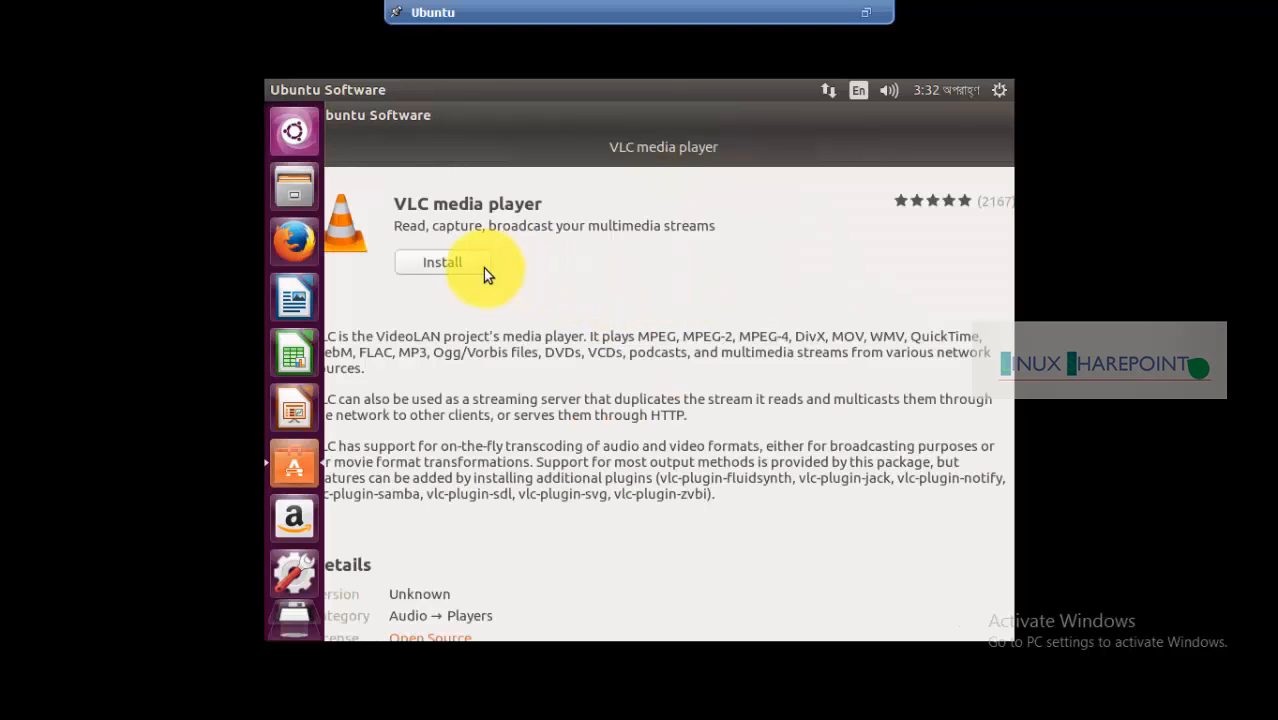
left_click(440, 266)
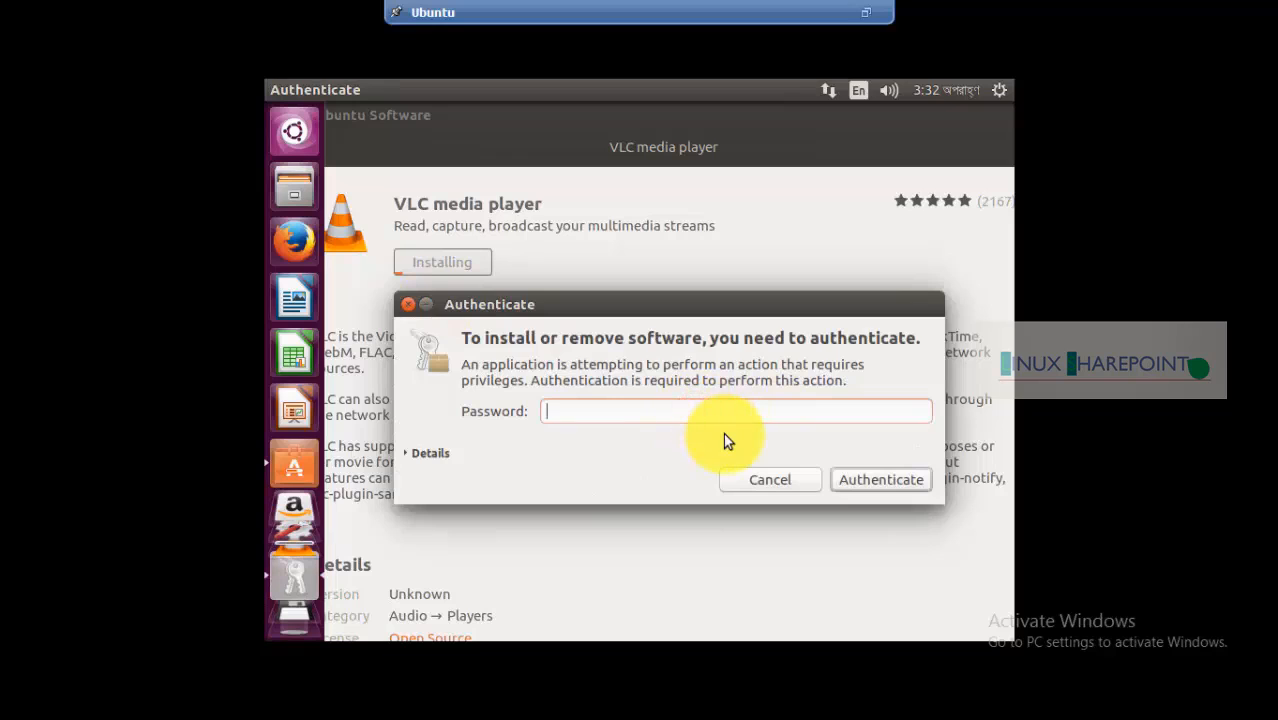
type("••••••••••")
left_click(866, 480)
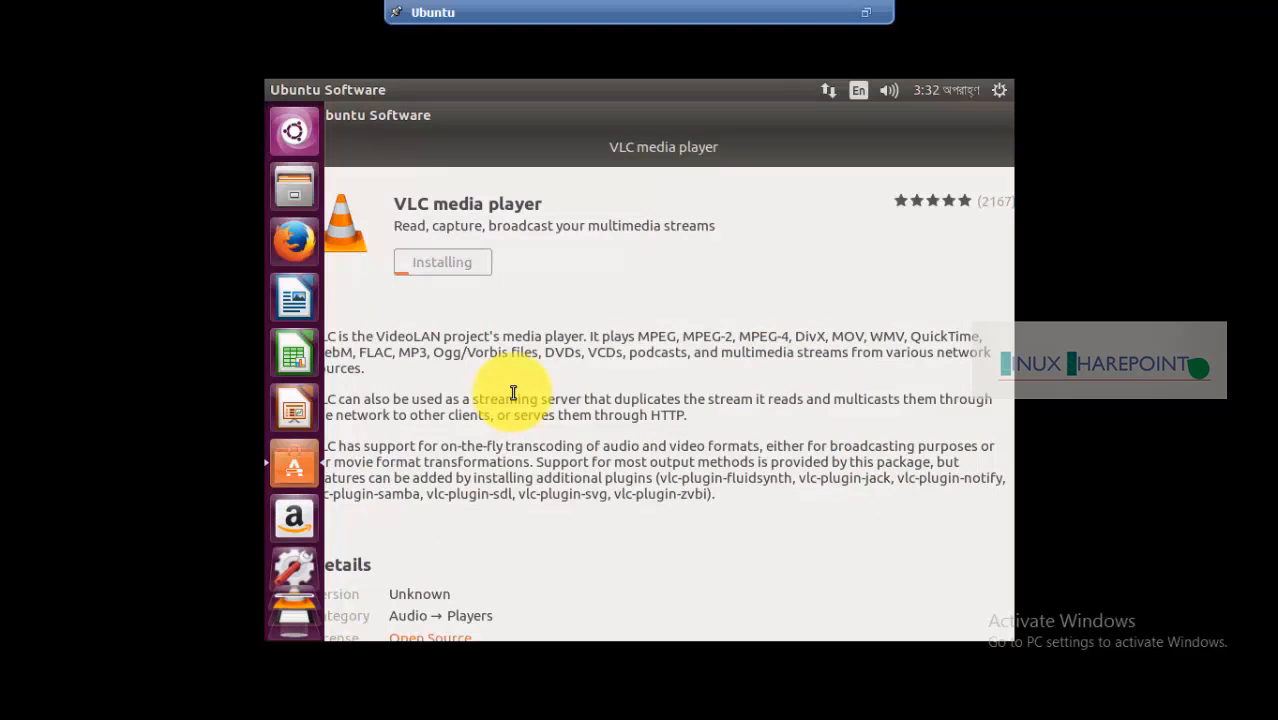
Check the Installed list and return to VLC media player's page to follow the installation
left_click_drag(568, 123, 651, 120)
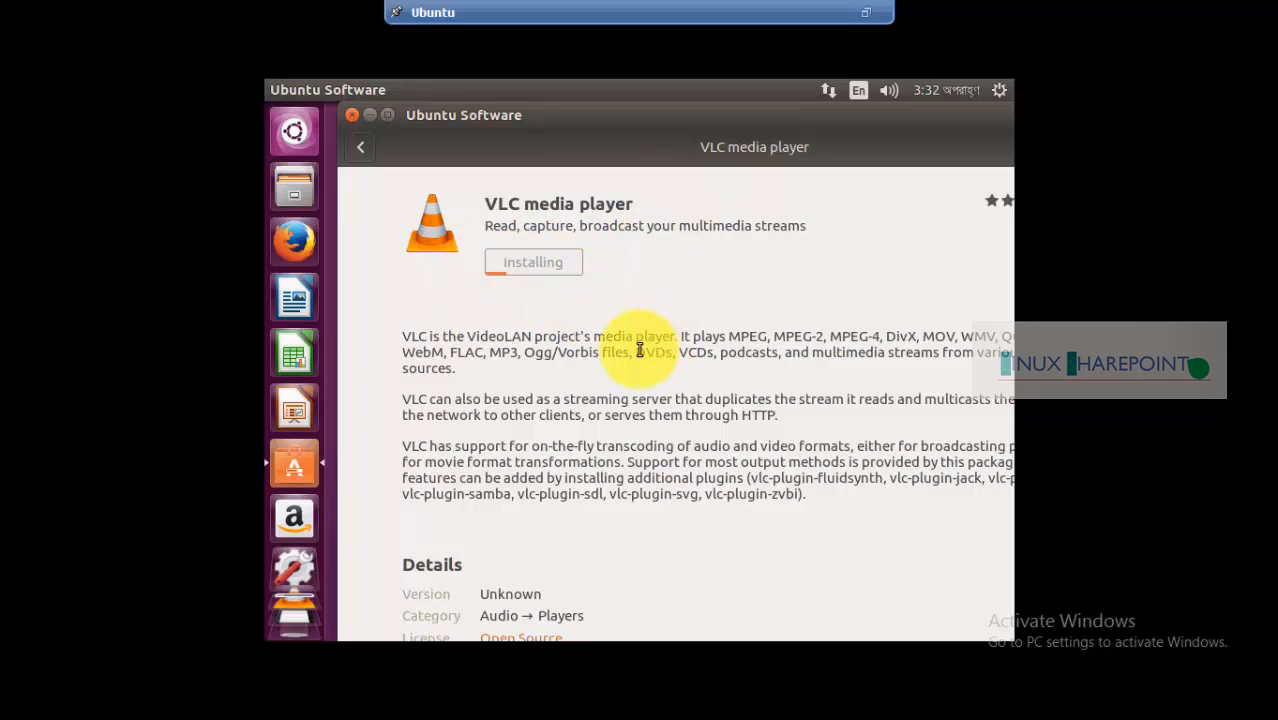
scroll(415, 460, "down", 2)
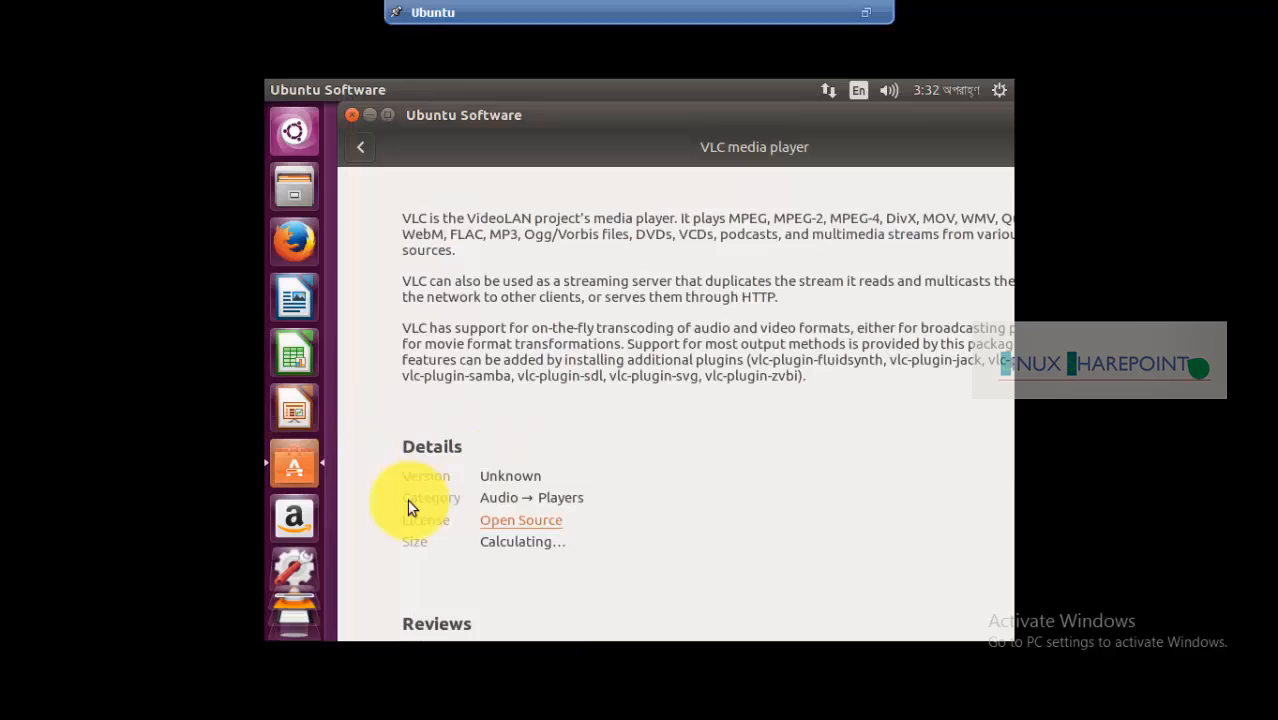
scroll(556, 399, "up", 2)
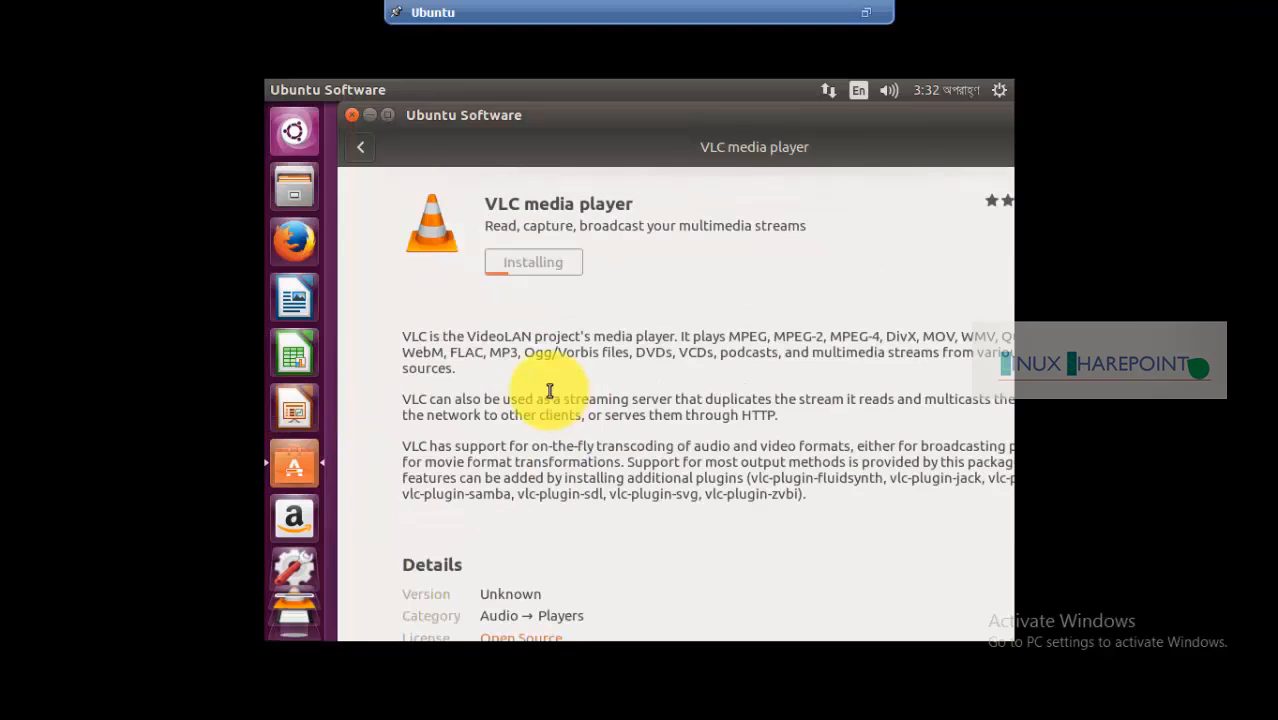
left_click(354, 150)
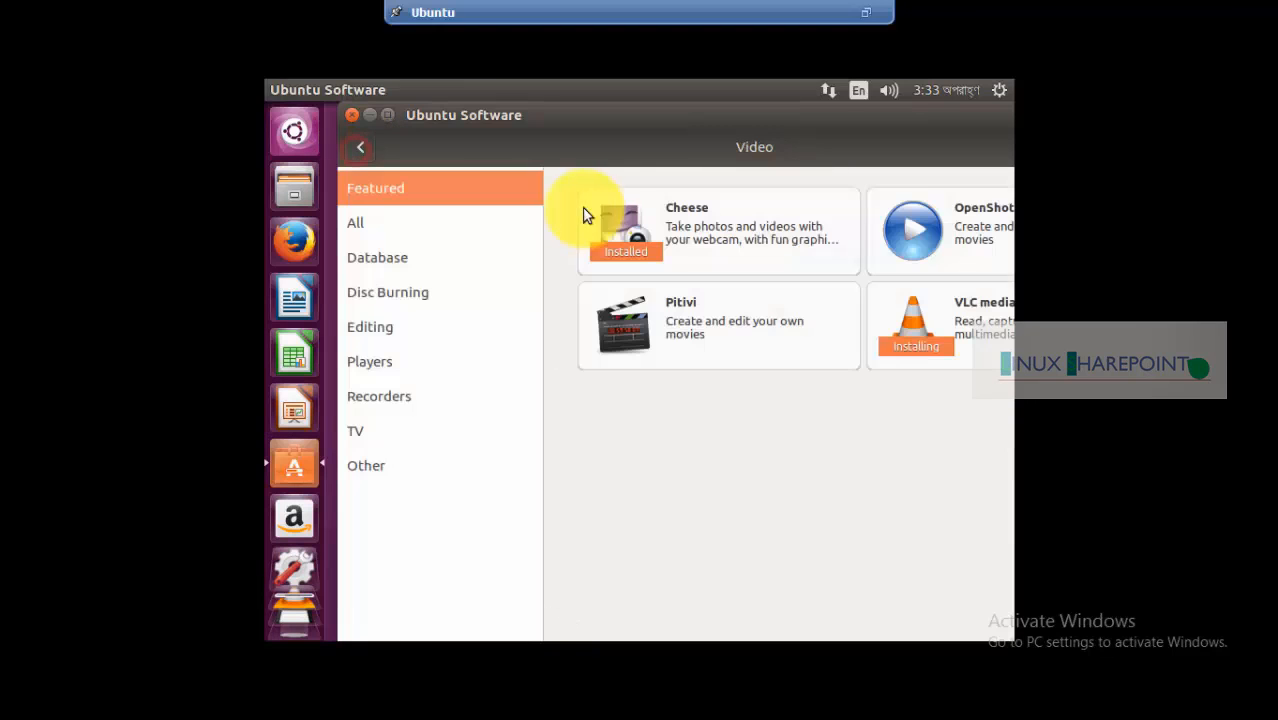
left_click(351, 147)
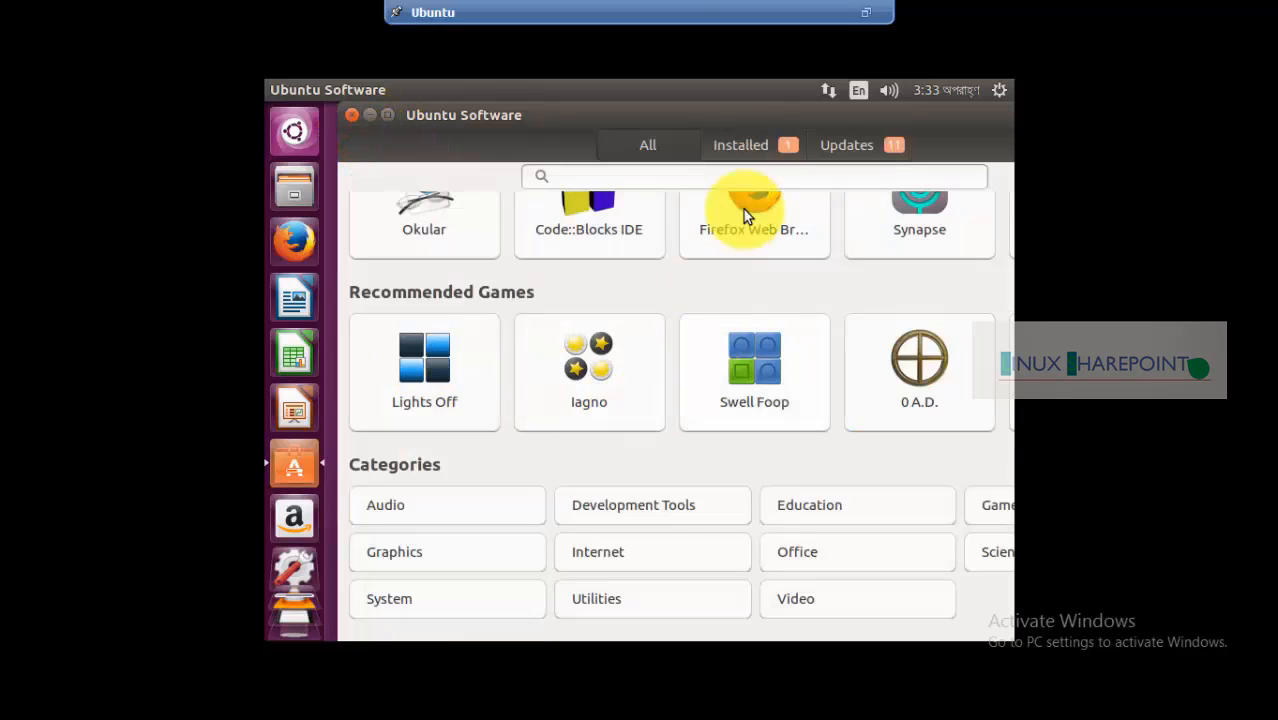
left_click(743, 142)
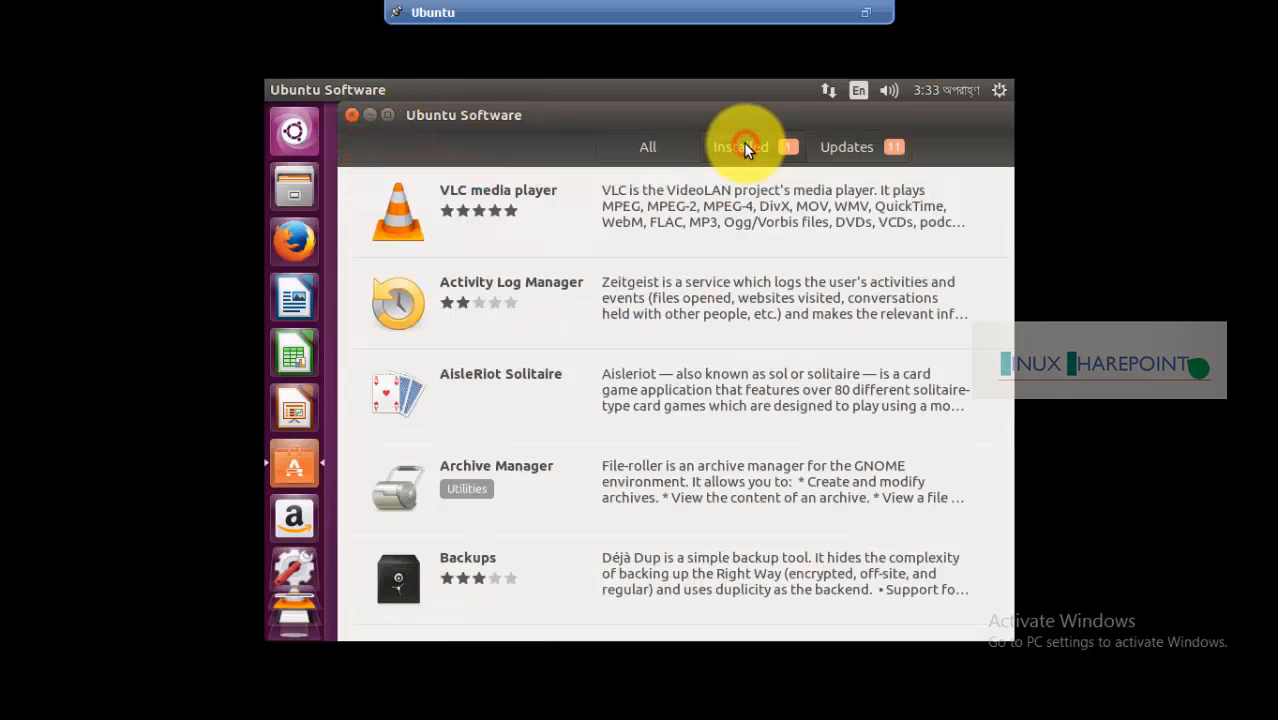
left_click(803, 213)
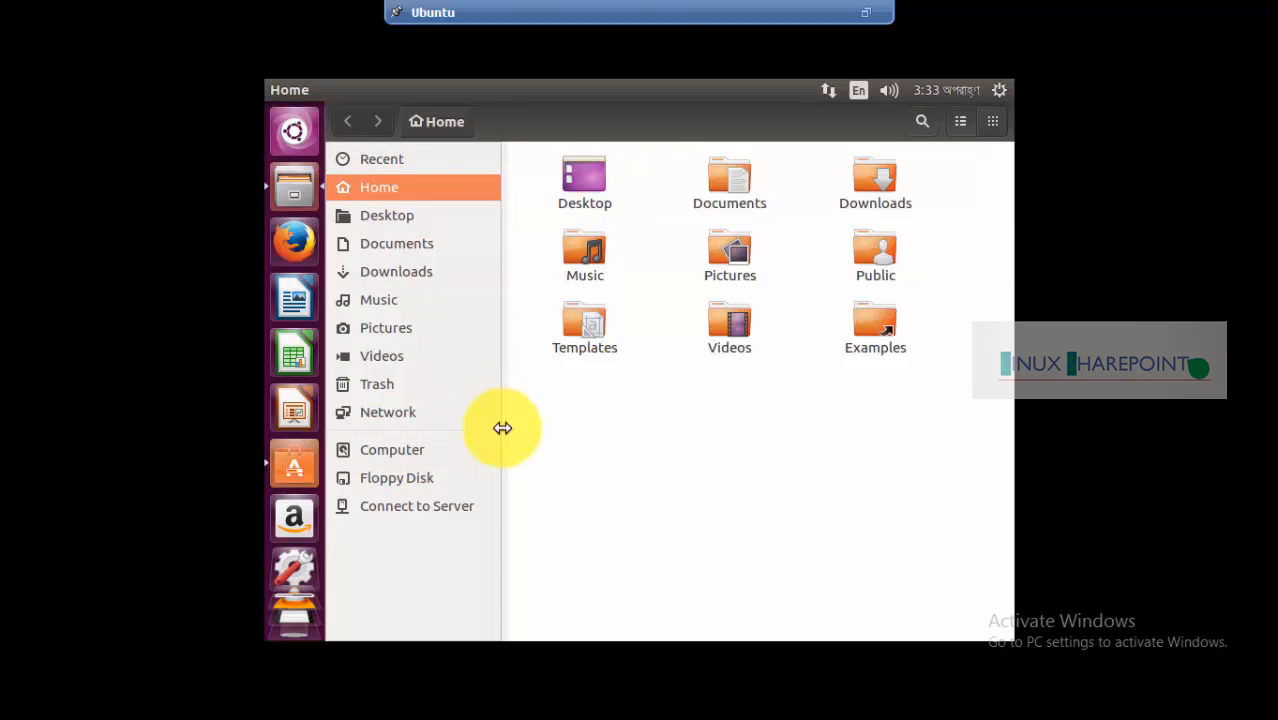
Browse to the file system root and open the empty software folder
left_click(396, 452)
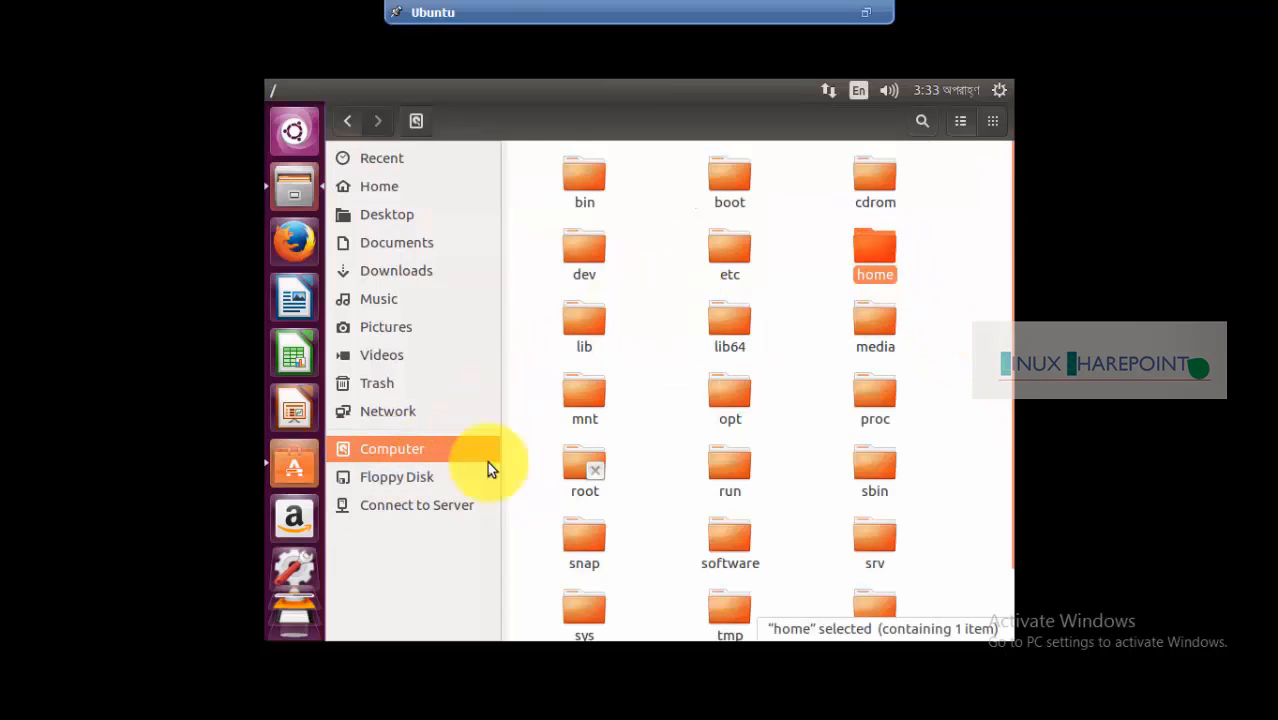
left_click(733, 540)
scroll(666, 443, "down", 1)
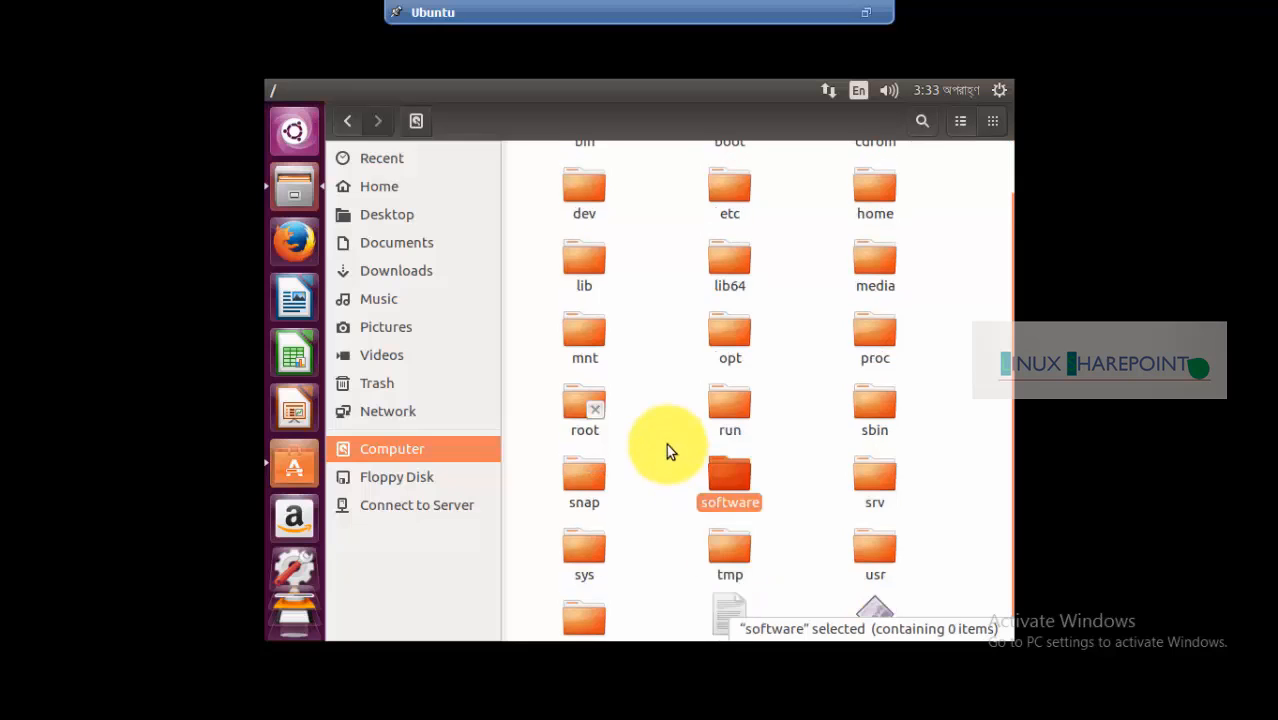
double_click(728, 482)
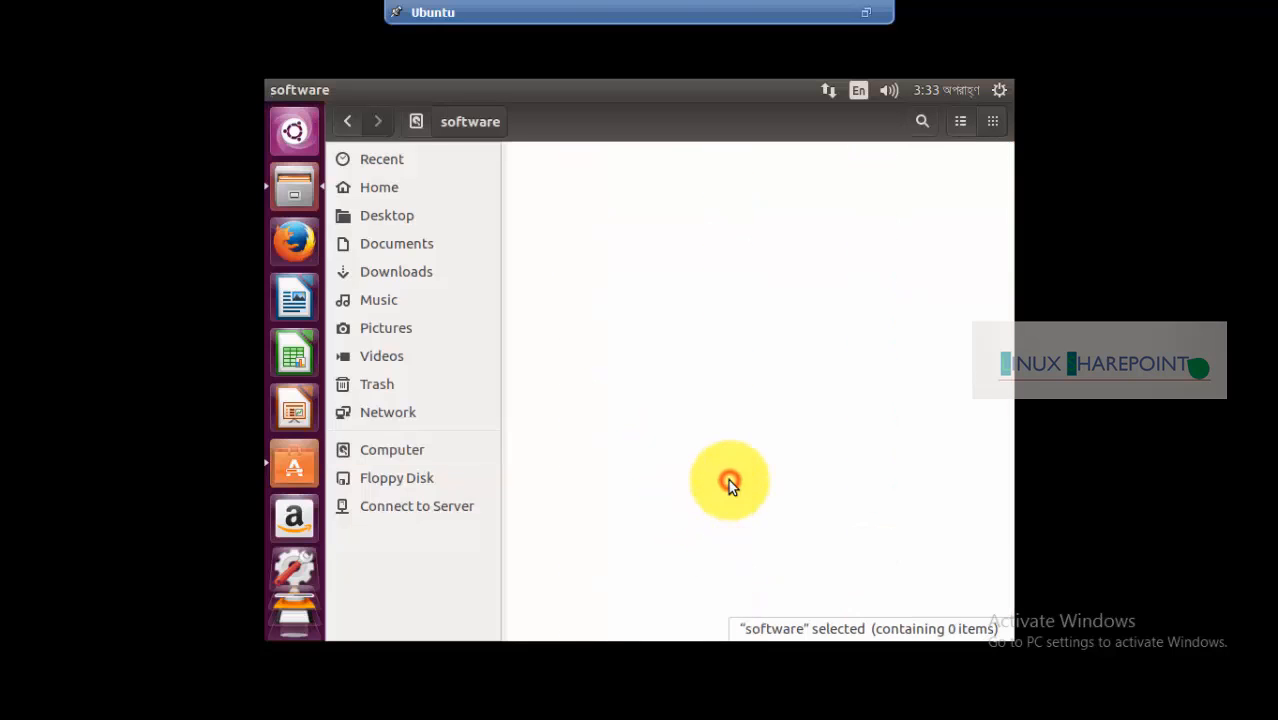
Check the software folder's properties (4.4 GB free), then return to the root and deselect it
right_click(659, 246)
left_click(706, 372)
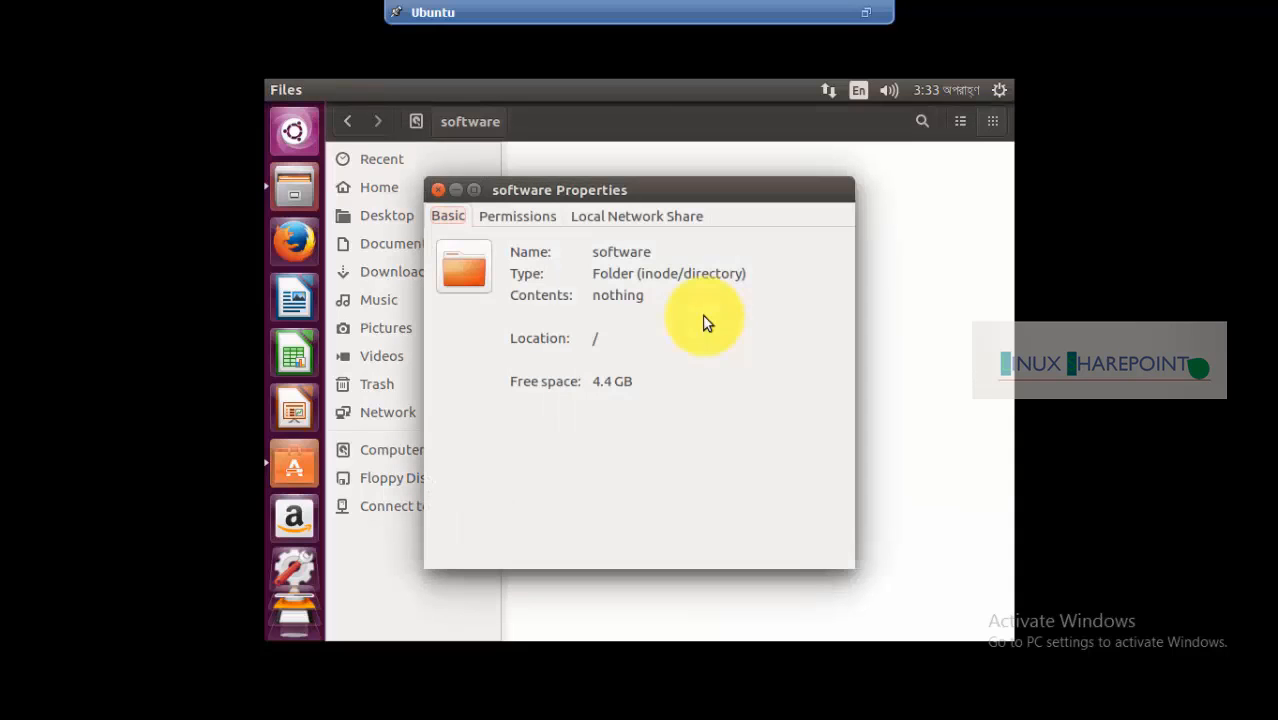
left_click_drag(574, 383, 638, 385)
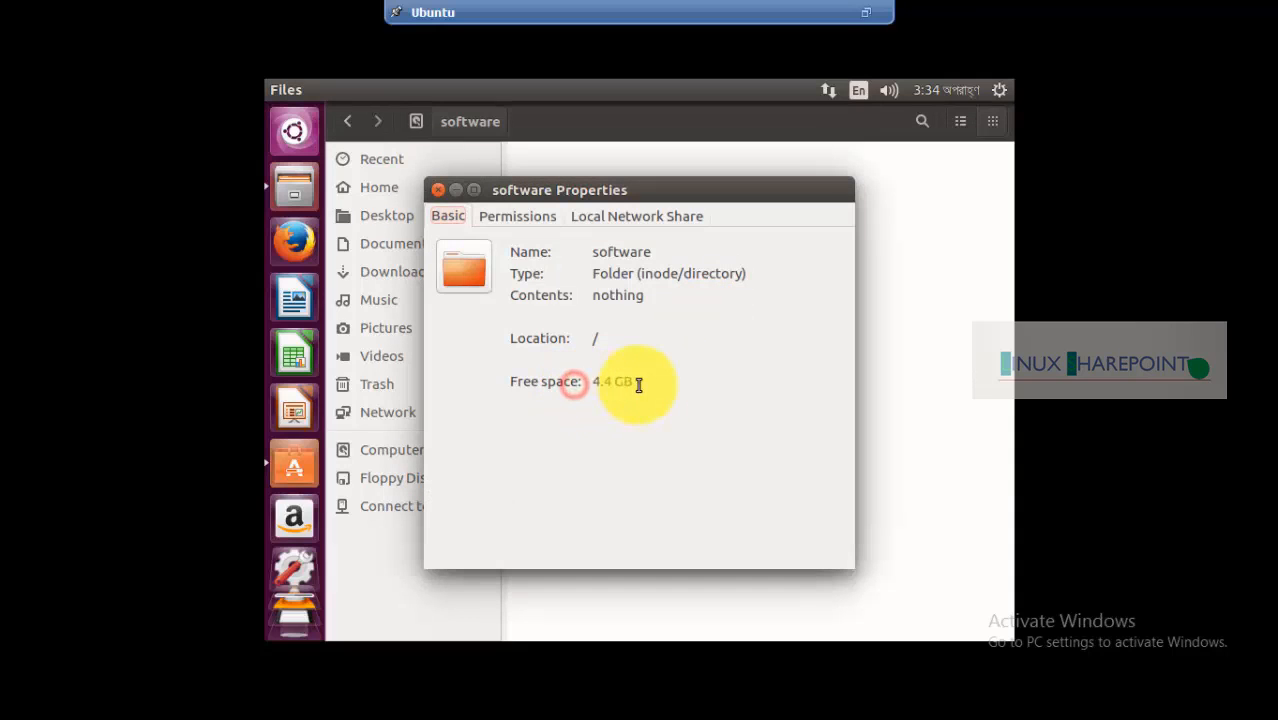
left_click(438, 189)
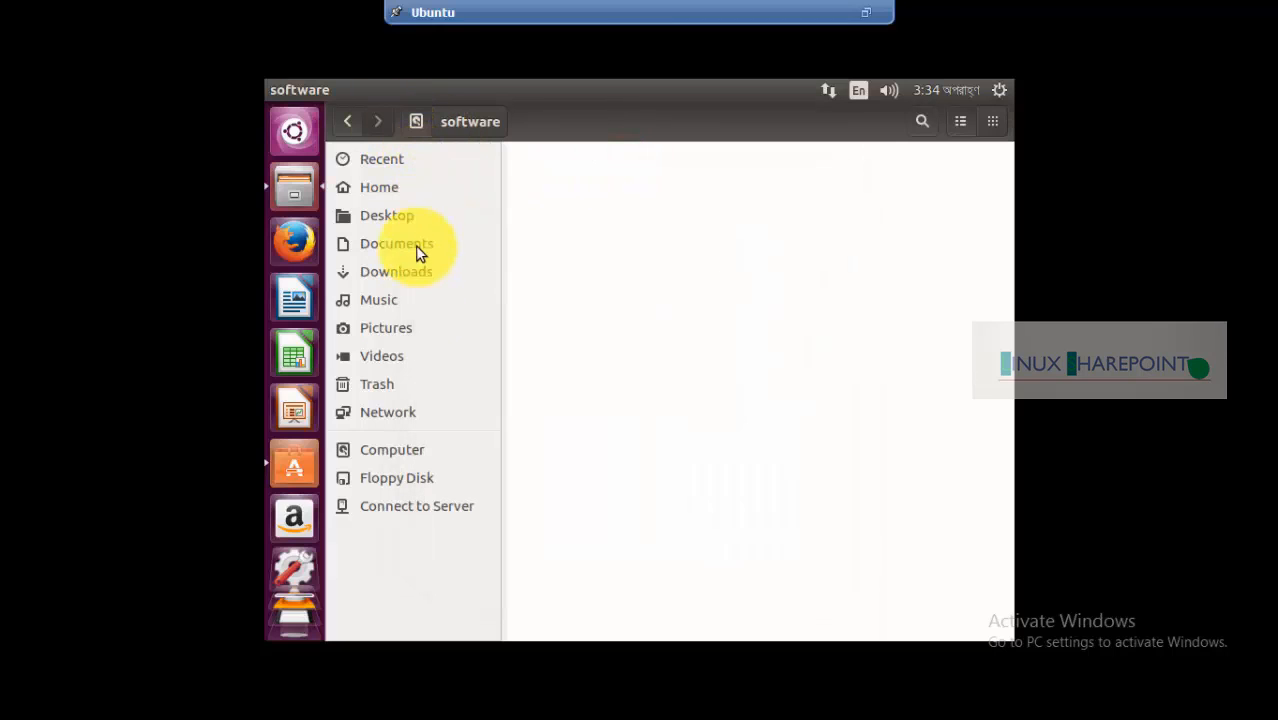
left_click(388, 450)
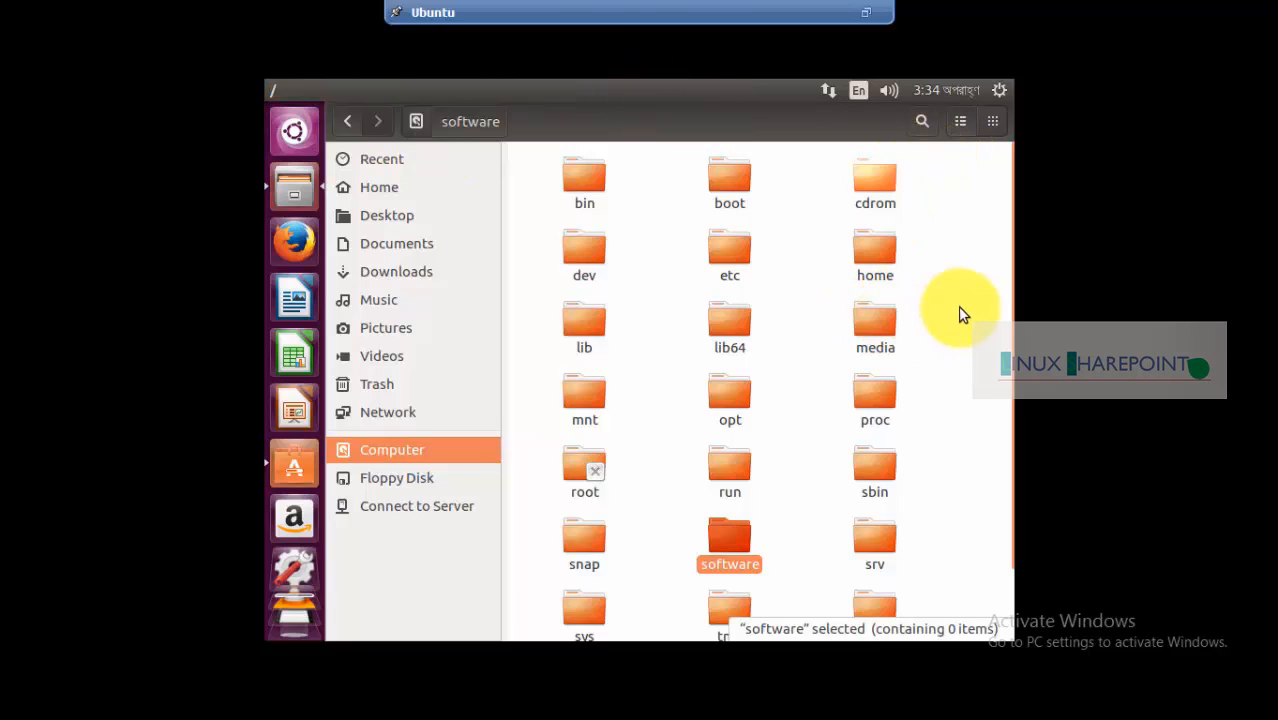
left_click(545, 250)
Close the Files window and bring up the Dash application search
mouse_move(273, 91)
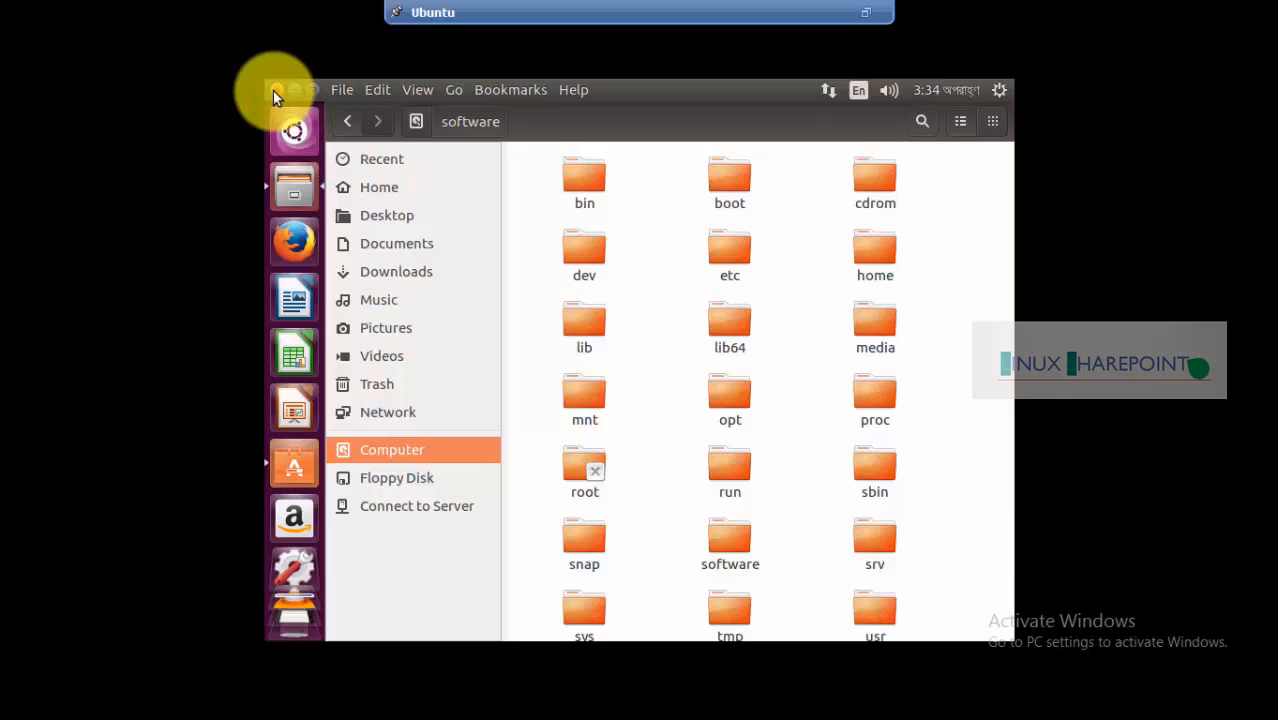
left_click(273, 90)
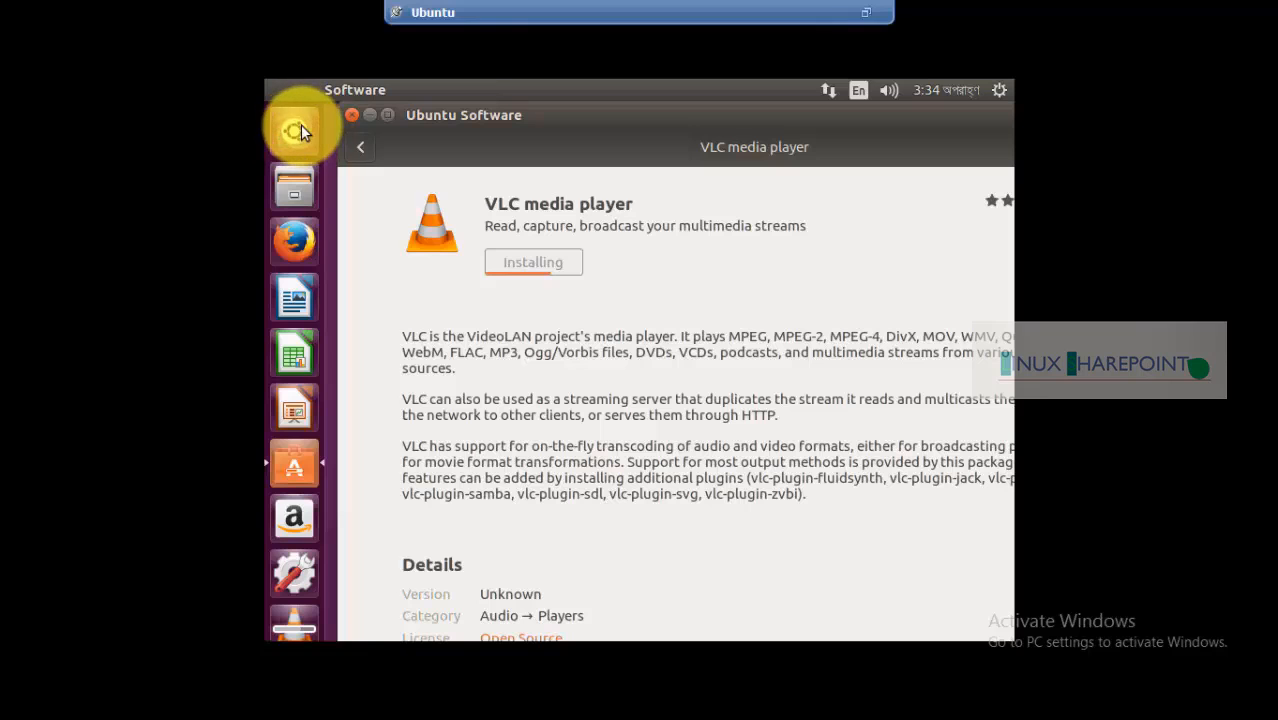
left_click(300, 130)
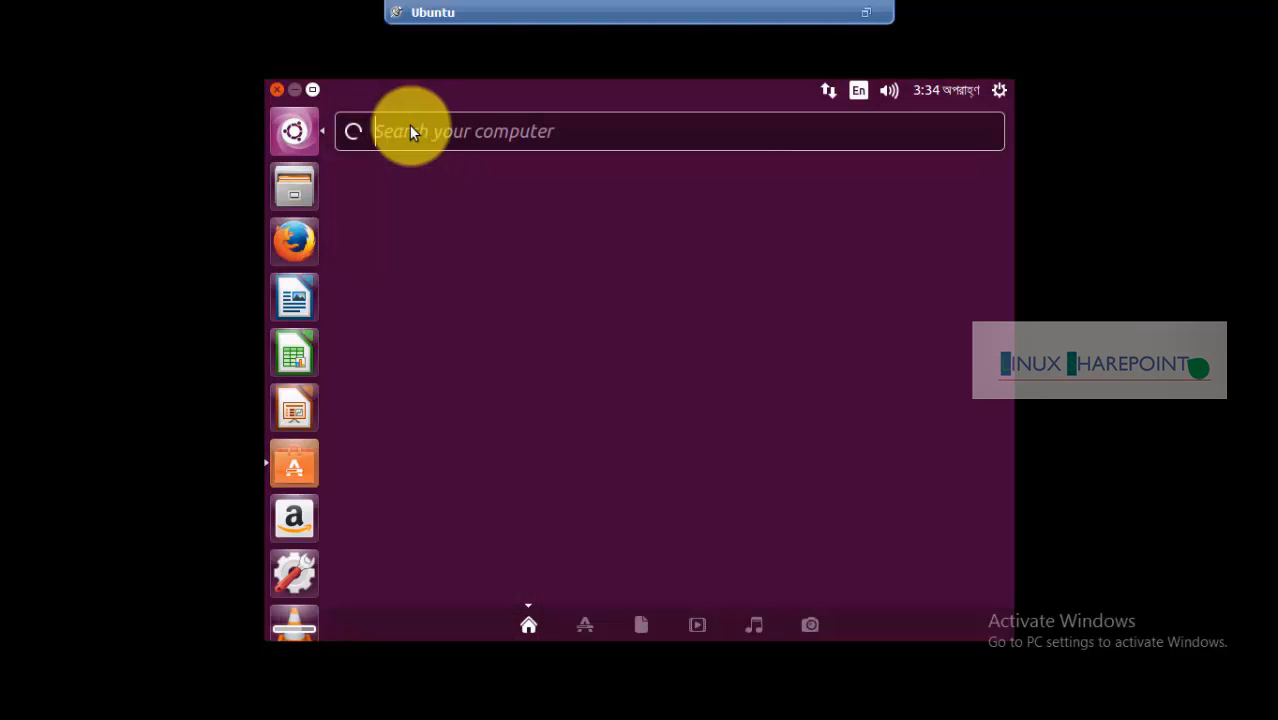
left_click(409, 130)
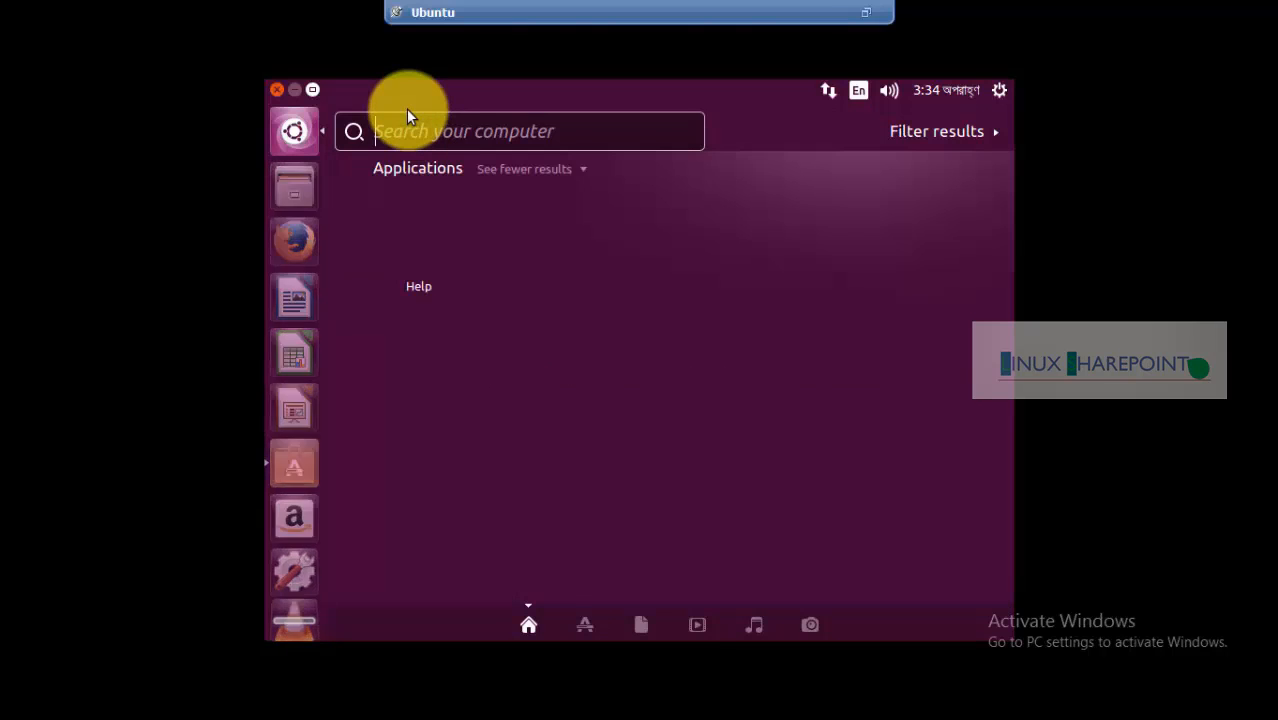
key("Escape")
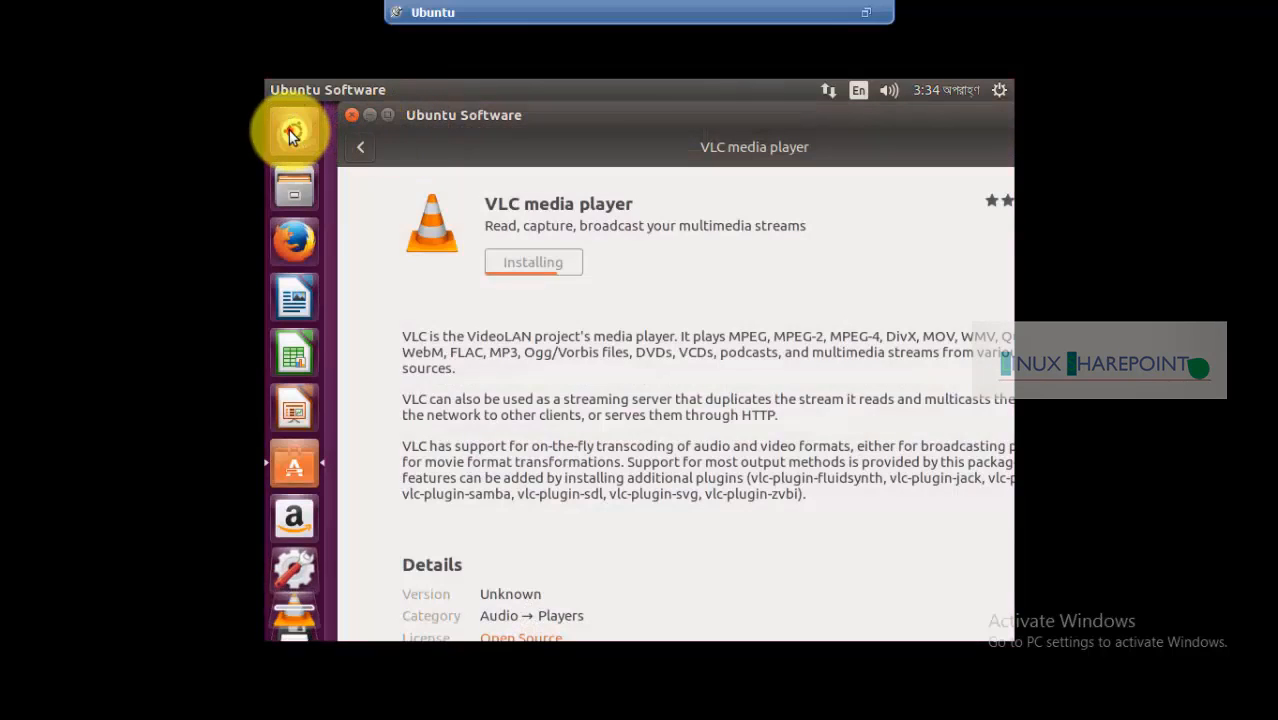
left_click(291, 135)
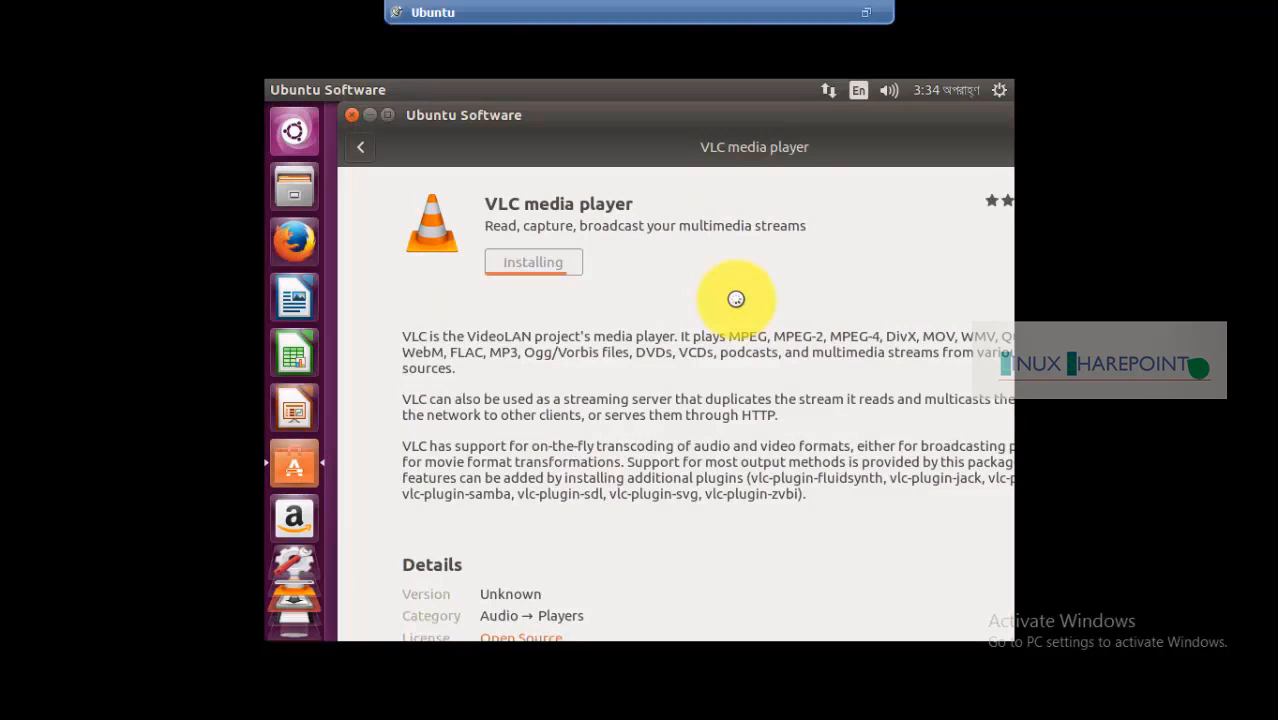
Launch Transmission, accept its file-sharing disclaimer, then close it to reveal the VLC page
left_click(295, 609)
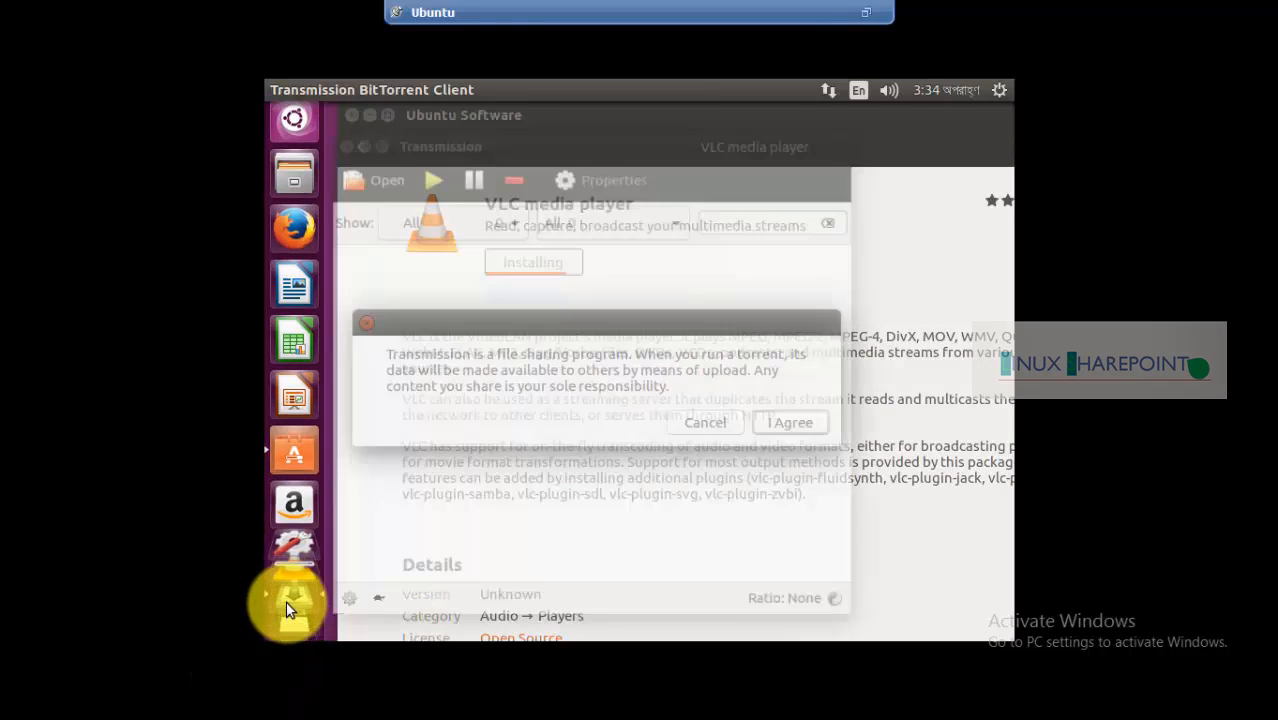
left_click(782, 425)
left_click_drag(509, 150, 734, 137)
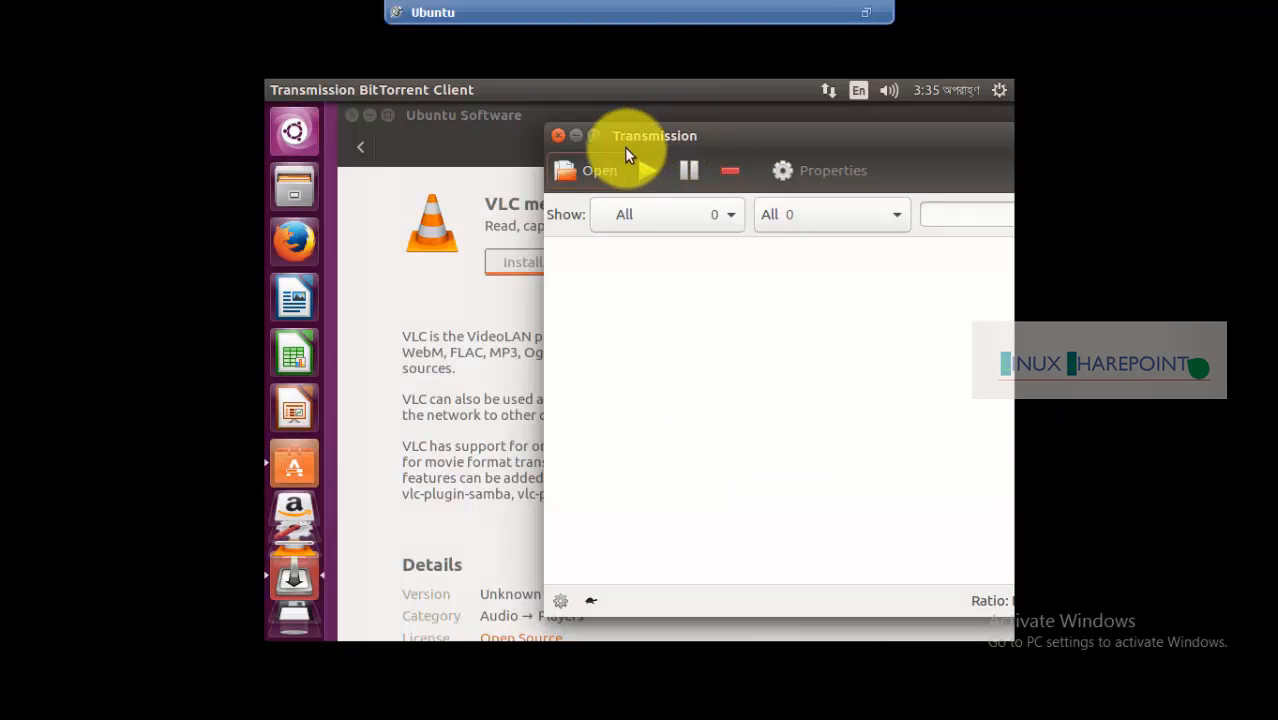
left_click_drag(683, 136, 656, 138)
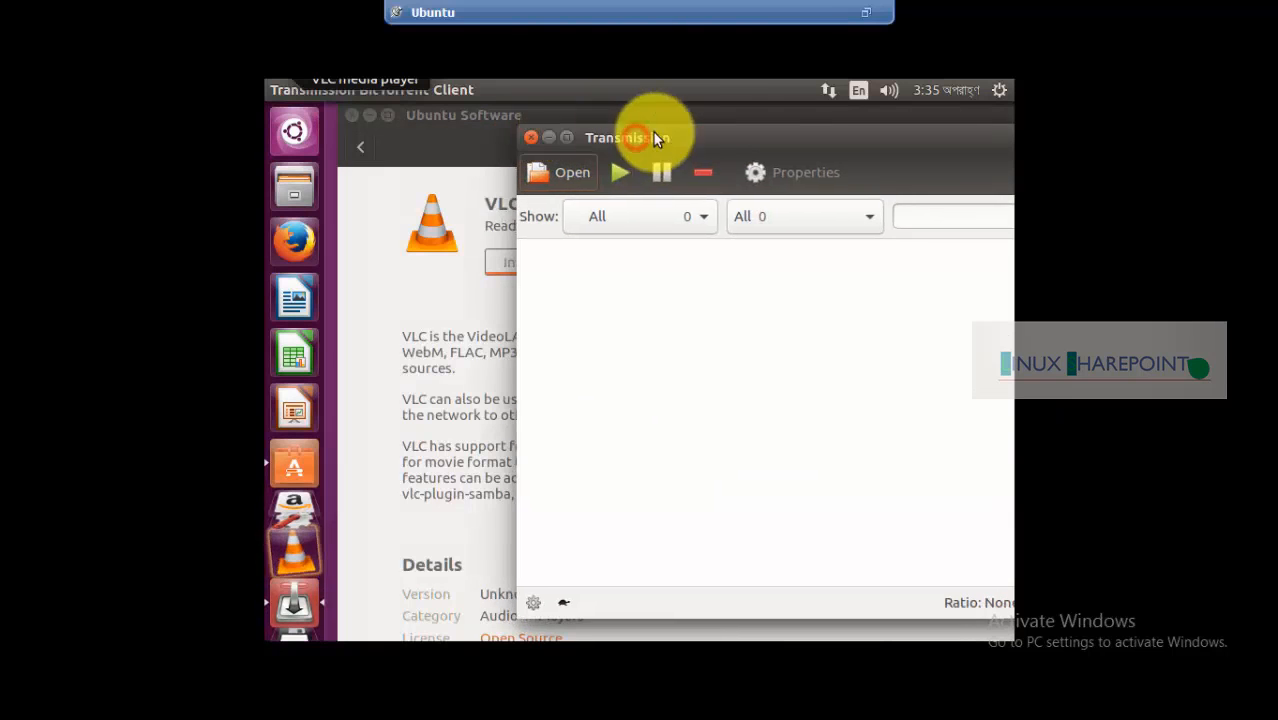
left_click(529, 140)
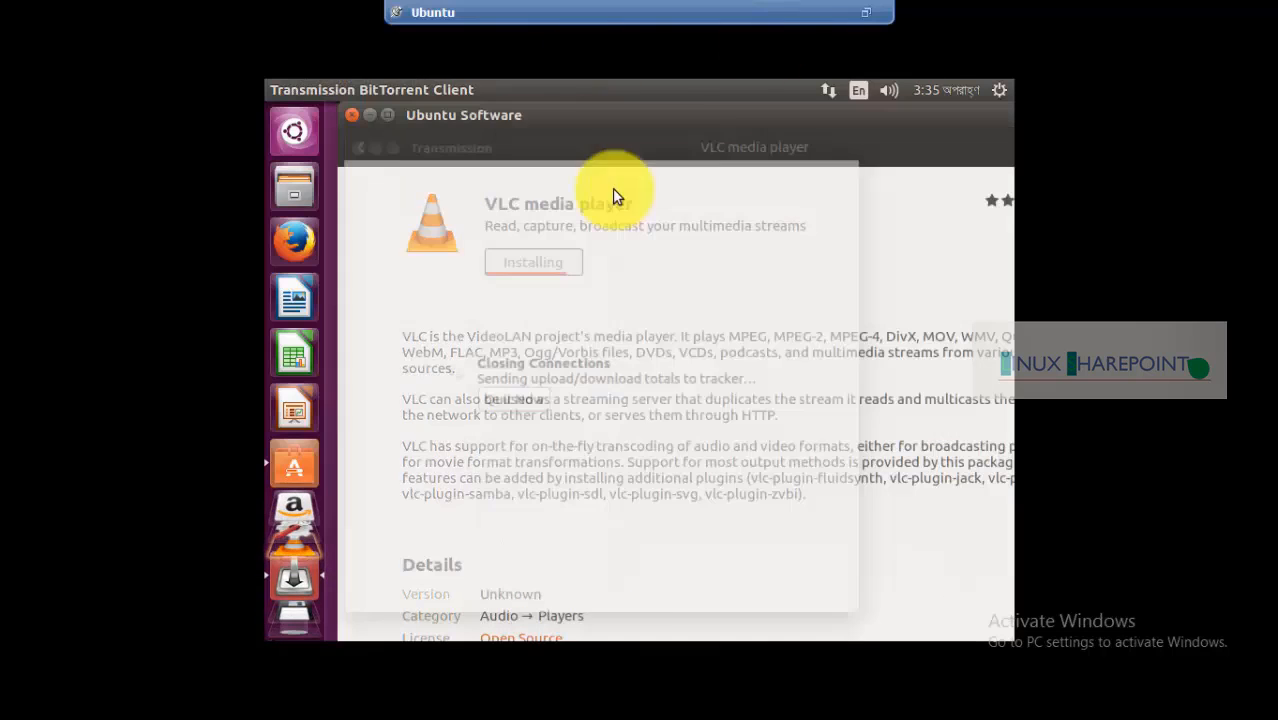
Search 'upda' in the Dash and launch Software Updater
left_click(287, 132)
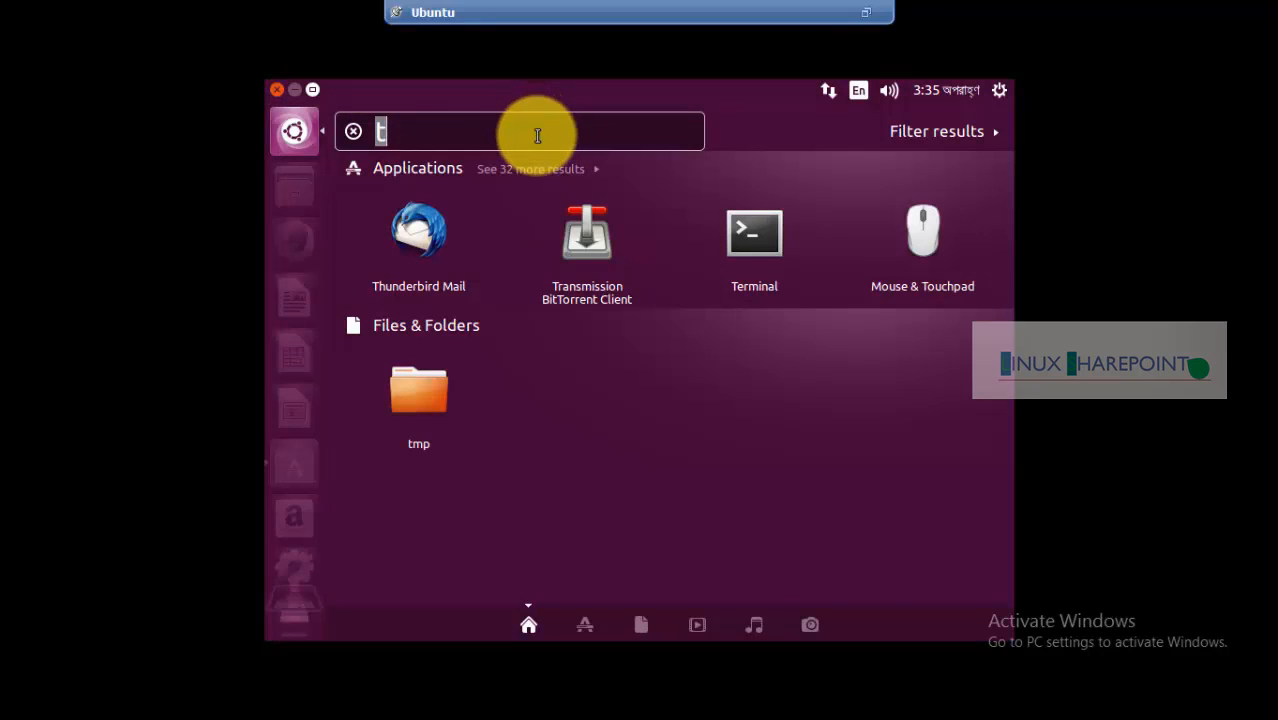
type("upda")
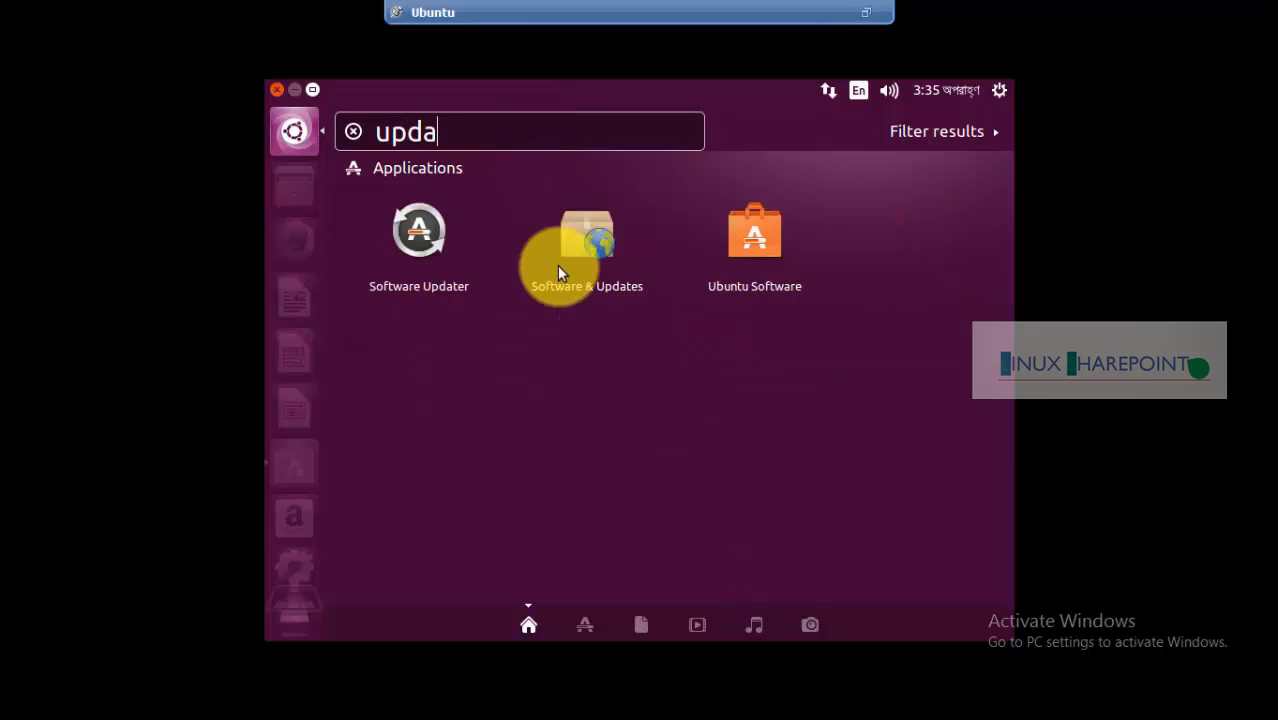
left_click(418, 243)
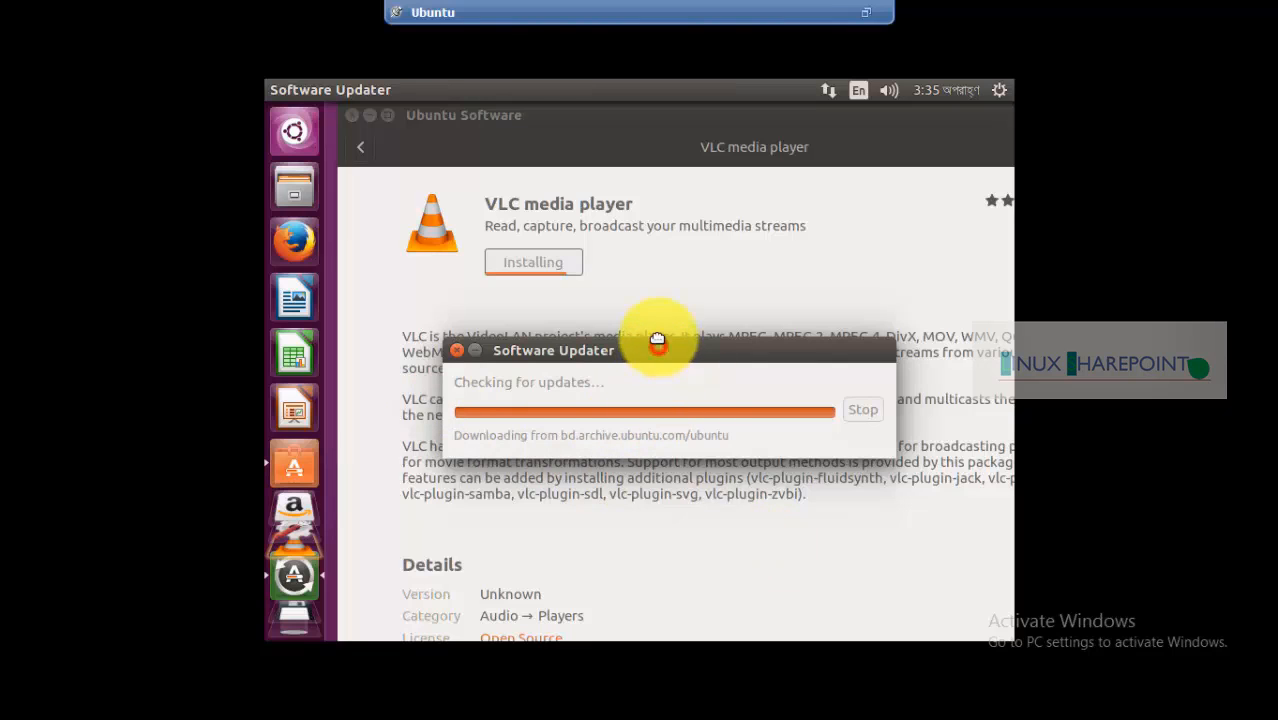
Expand the details of the 498.9 MB of updates, then choose Remind Me Later
left_click_drag(657, 341, 651, 302)
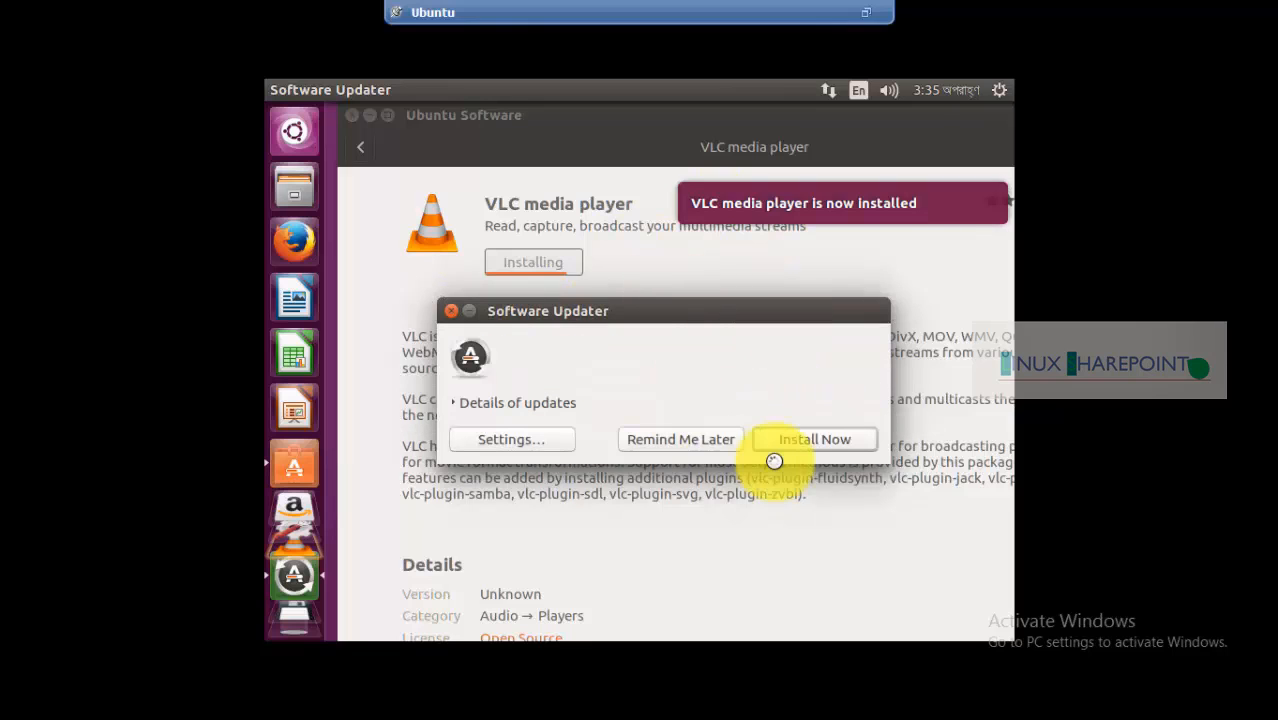
left_click(448, 403)
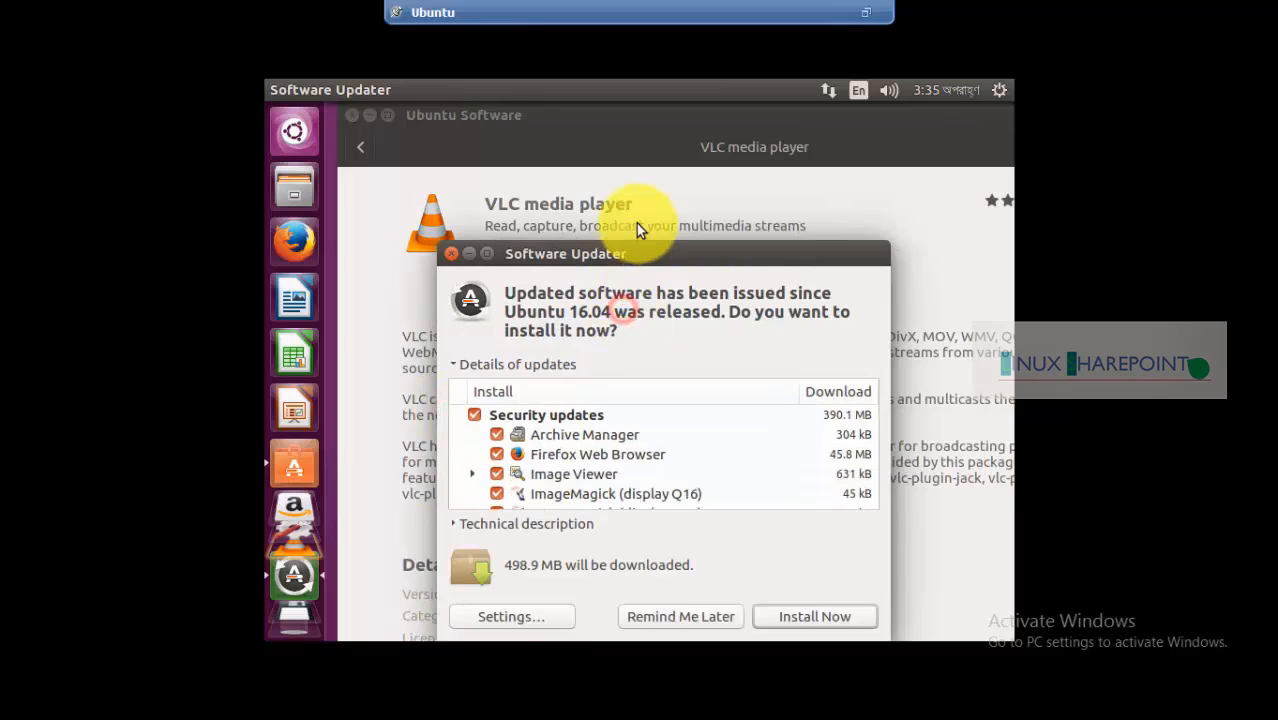
left_click_drag(633, 250, 650, 152)
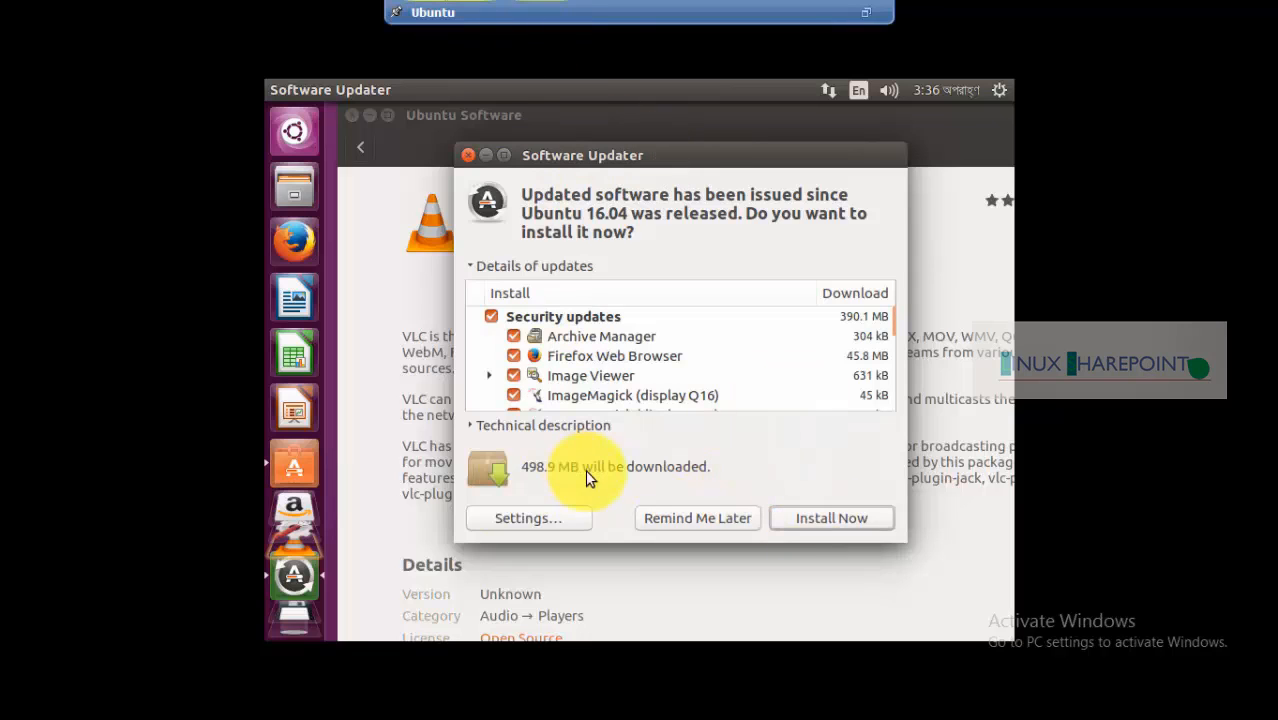
left_click(688, 520)
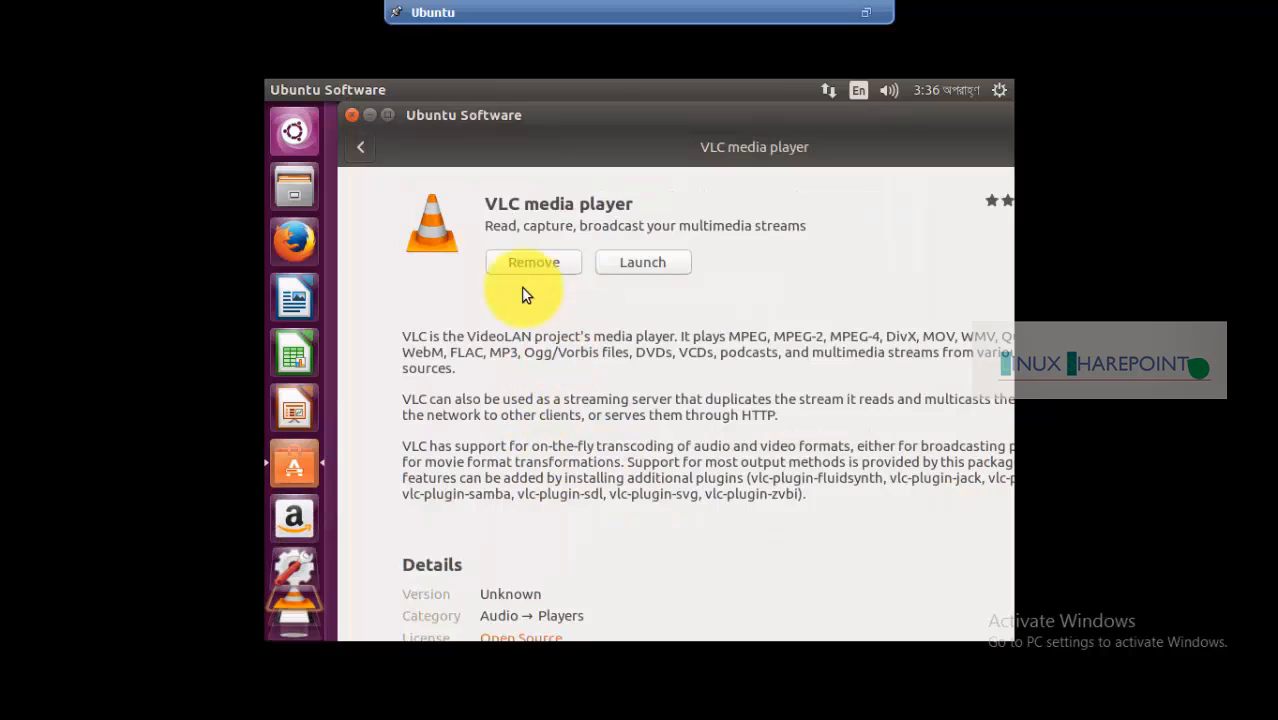
Launch VLC media player from Ubuntu Software and accept its privacy and network access policy
left_click(650, 268)
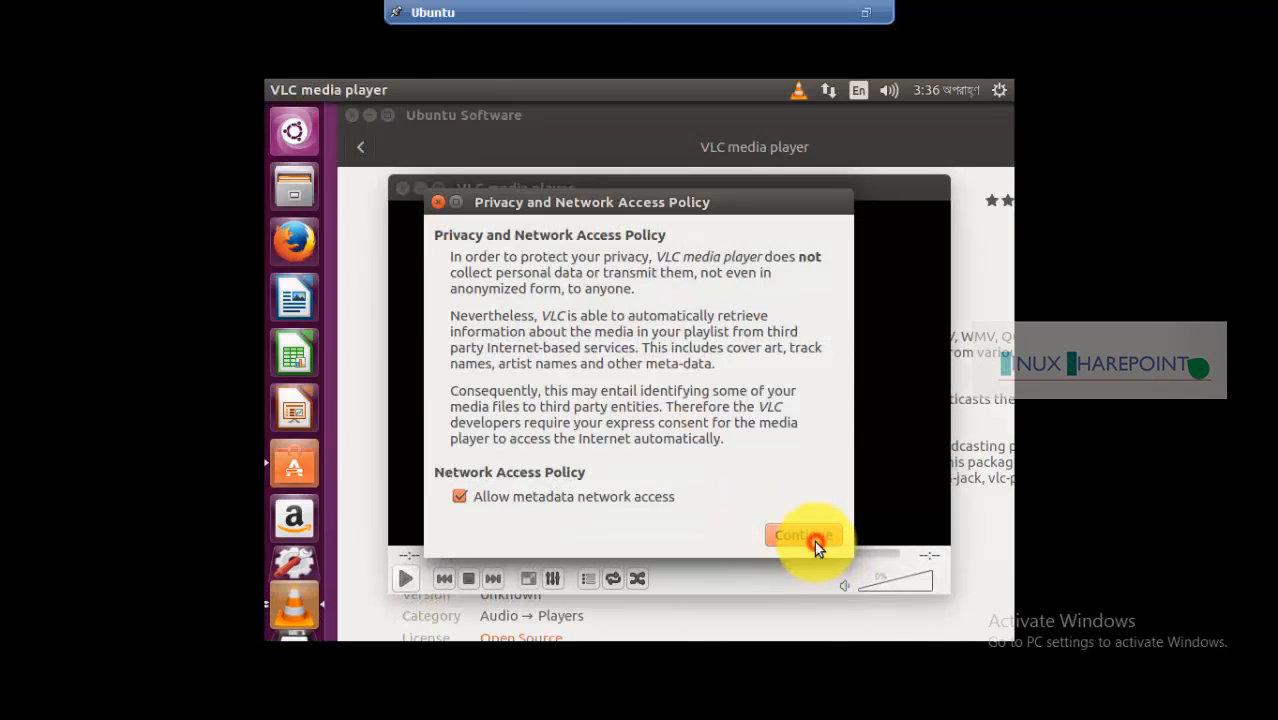
left_click(814, 541)
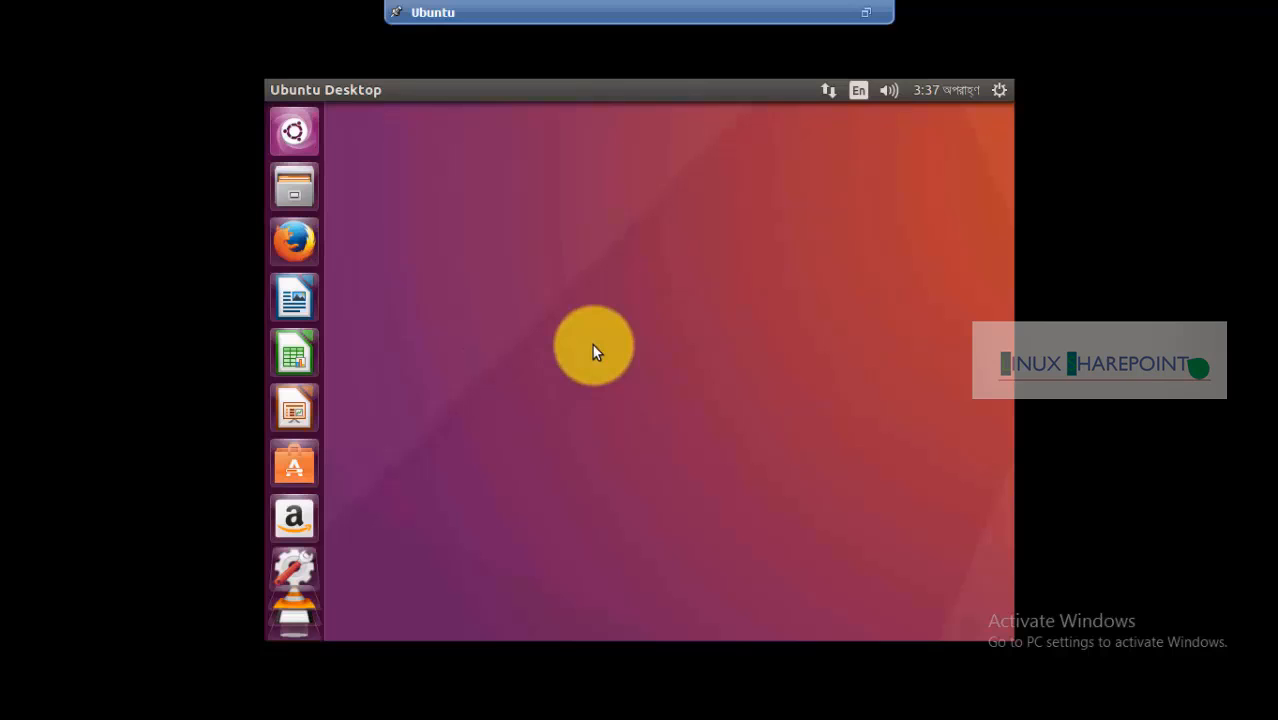
Exit full screen so the Ubuntu console sits in a vSphere Client window above the Windows taskbar
left_click(866, 13)
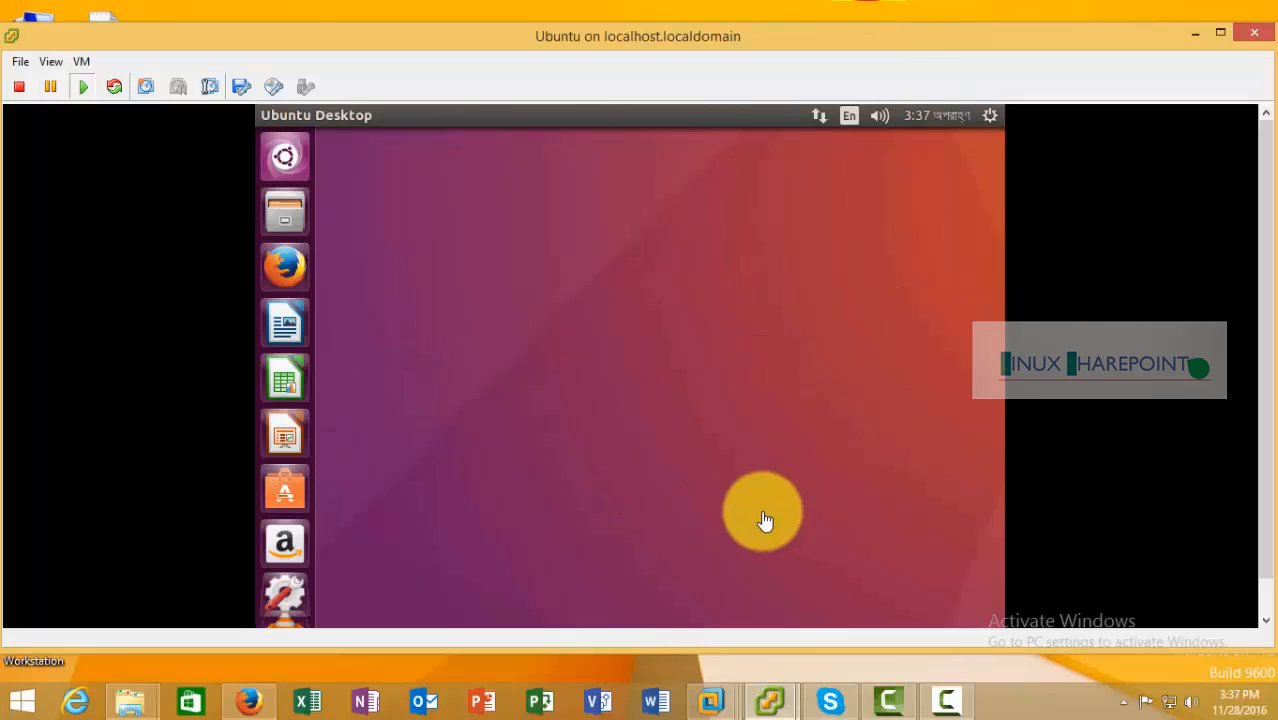
mouse_move(960, 700)
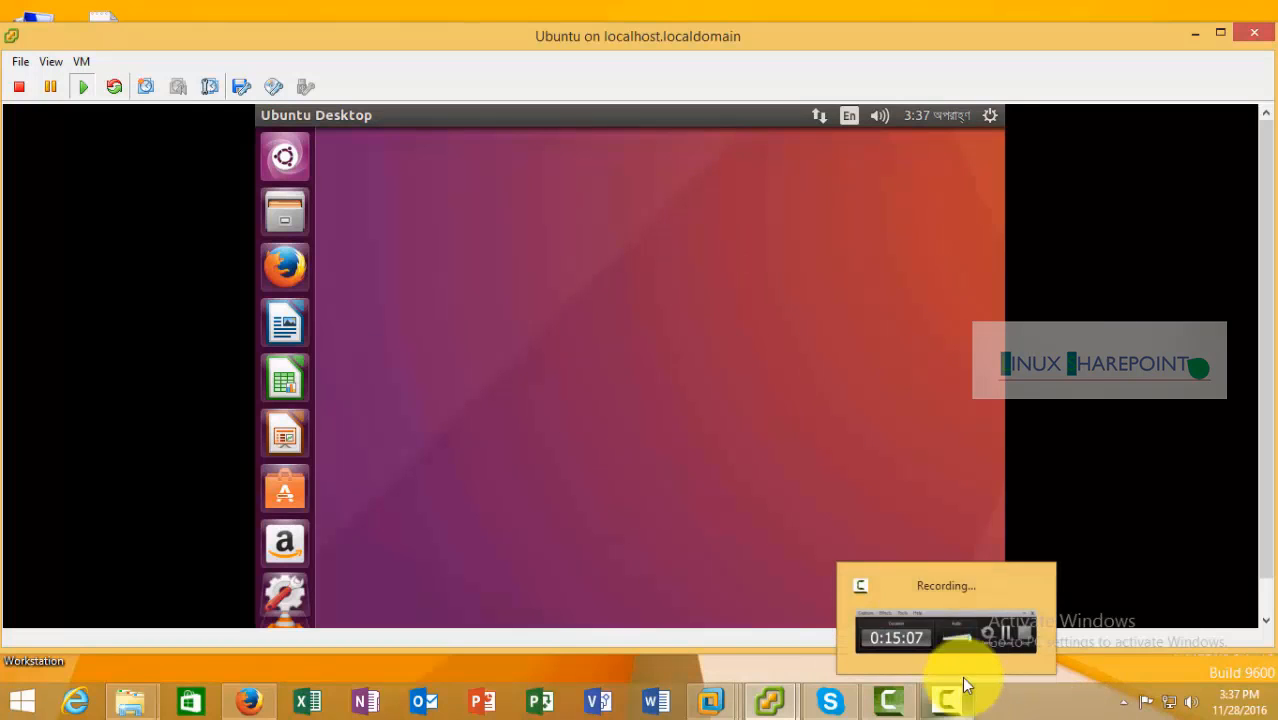
left_click(956, 599)
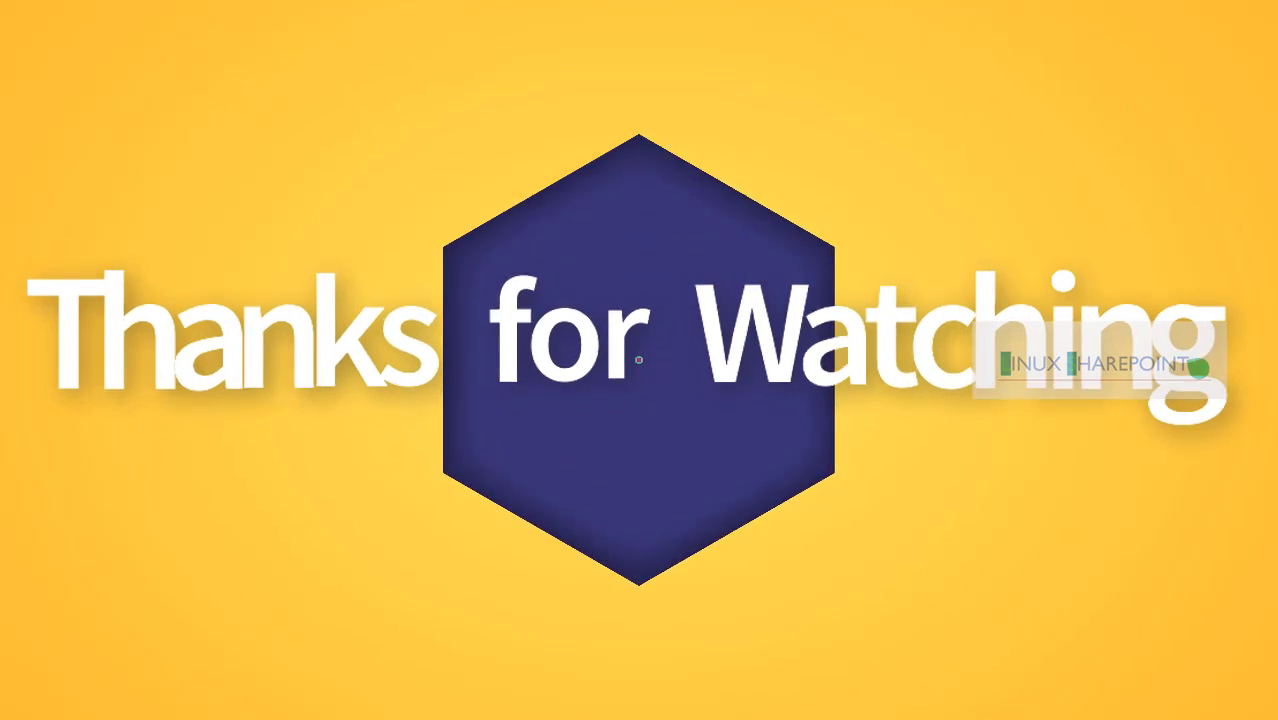